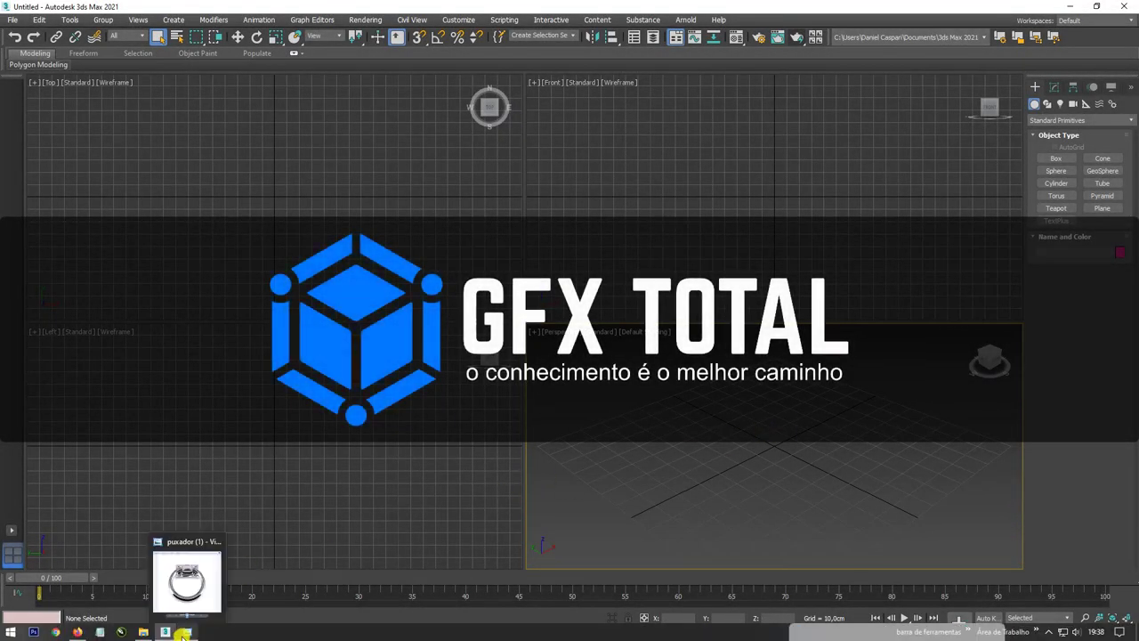
Open the chrome ring photo, rose-gold handle photo and projeto-puxador drawing and arrange them onscreen.
{"action": "left_click", "coordinate": [184, 582]}
{"action": "mouse_move", "coordinate": [335, 78]}
{"action": "left_mouse_down"}
{"action": "mouse_move", "coordinate": [438, 116]}
{"action": "mouse_move", "coordinate": [407, 109]}
{"action": "left_mouse_up"}
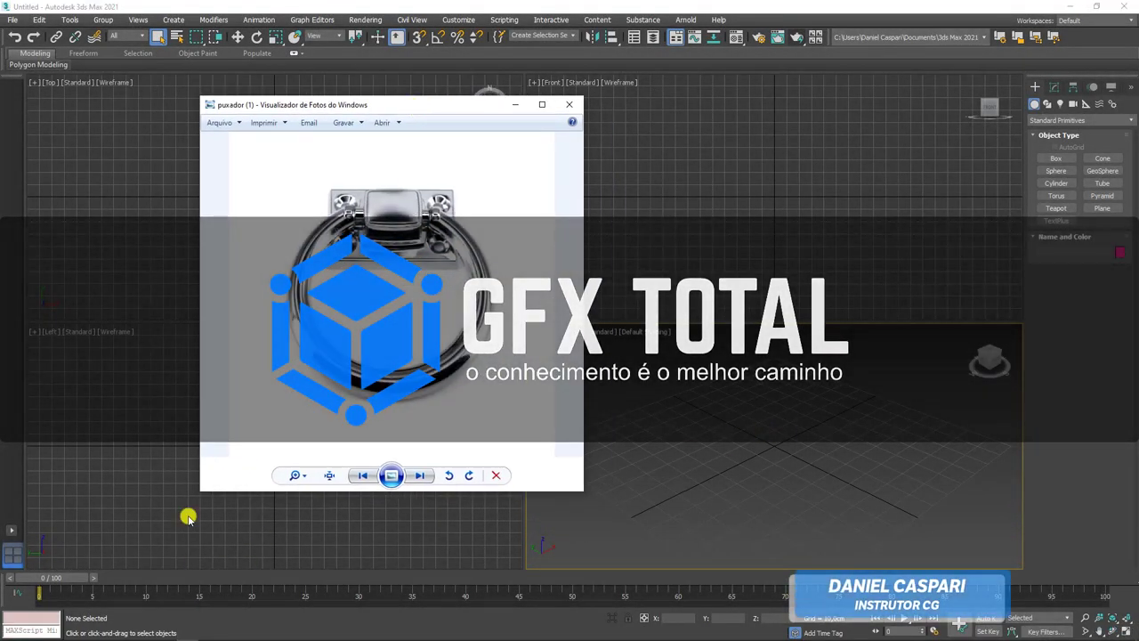
{"action": "left_click", "coordinate": [142, 633]}
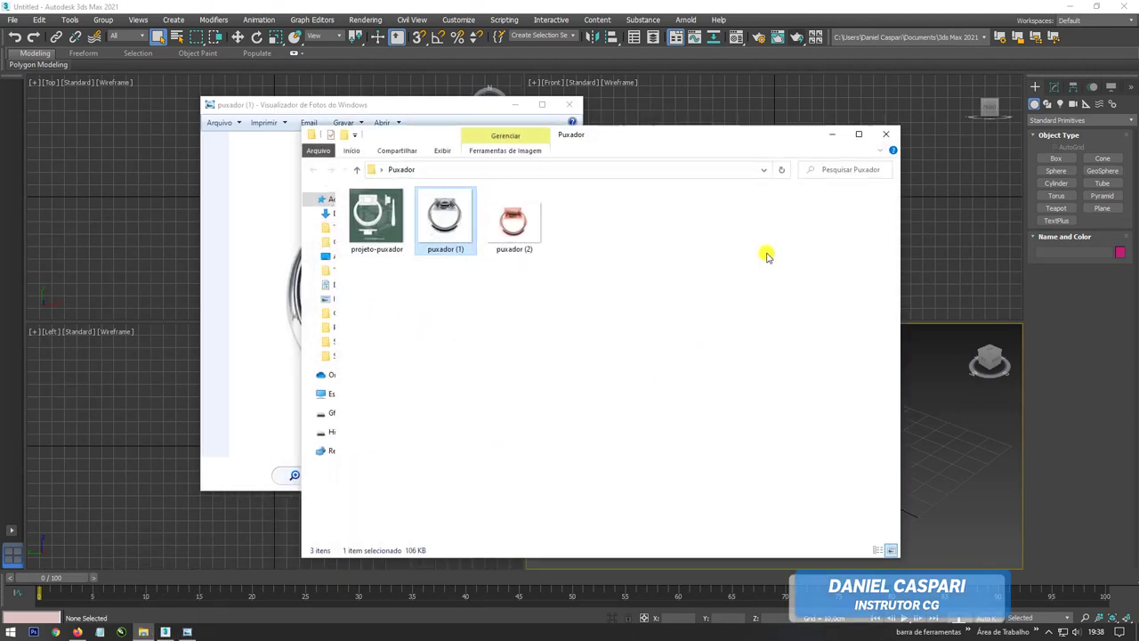
{"action": "double_click", "coordinate": [508, 216]}
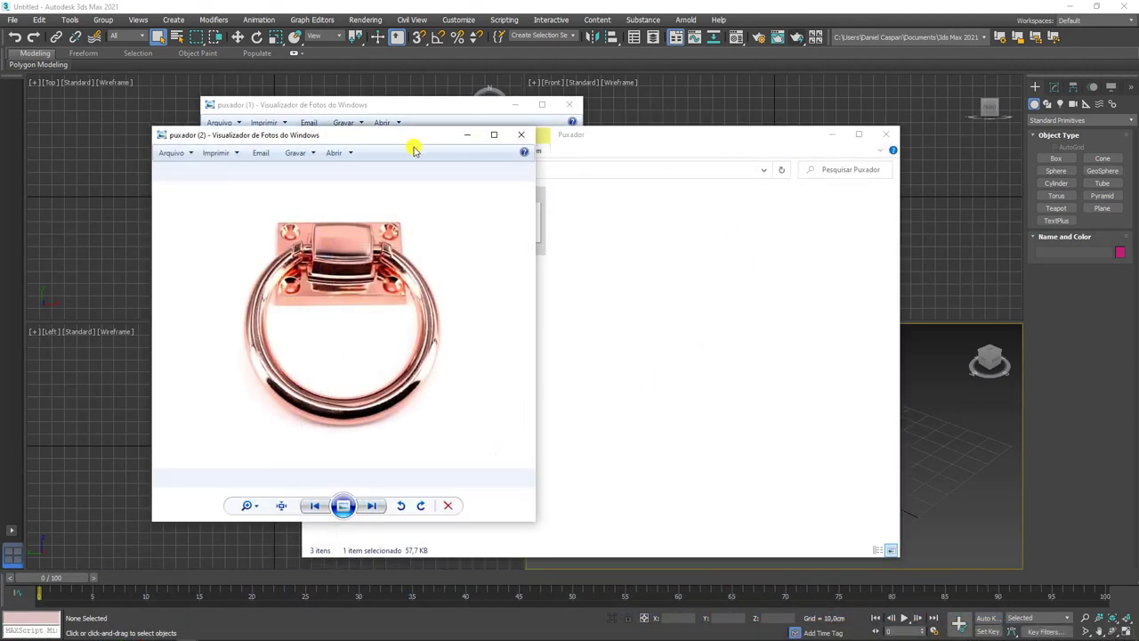
{"action": "left_click_drag", "start_coordinate": [399, 139], "coordinate": [836, 115]}
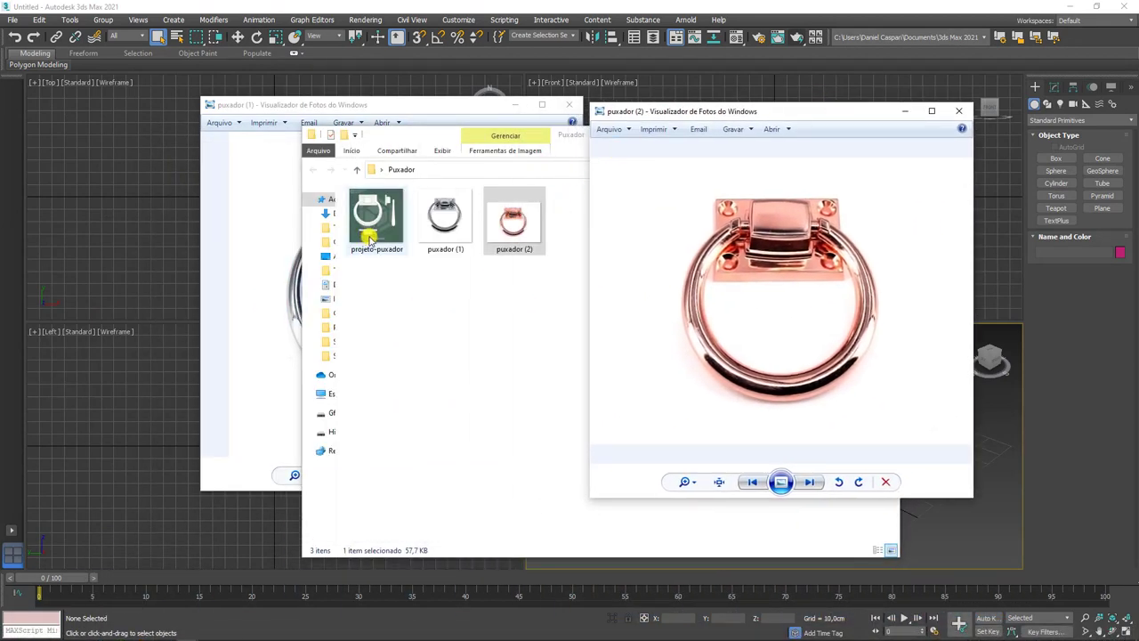
{"action": "double_click", "coordinate": [371, 239]}
{"action": "left_click", "coordinate": [468, 135]}
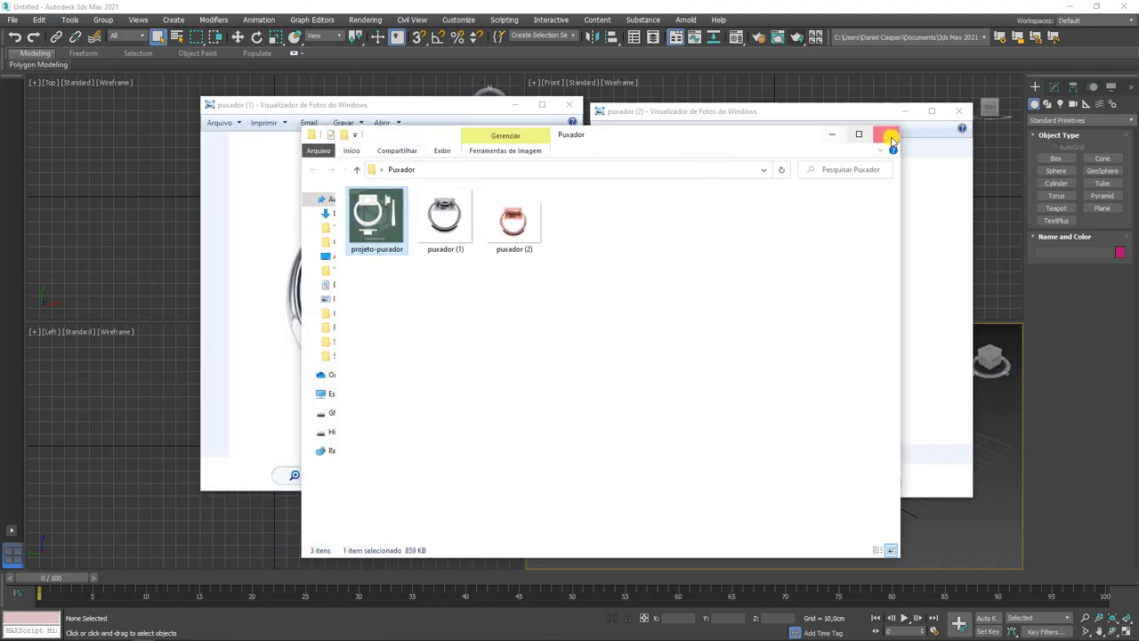
{"action": "left_click", "coordinate": [833, 133]}
{"action": "left_click_drag", "start_coordinate": [828, 112], "coordinate": [832, 100]}
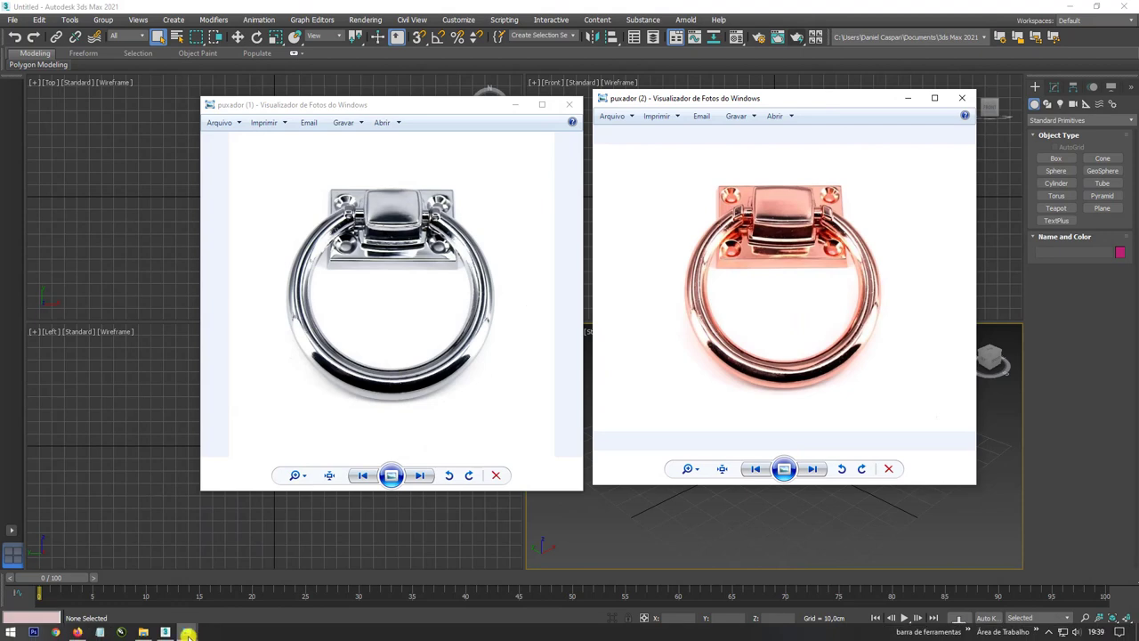
Review the projeto-puxador drawing, then close all three reference images.
{"action": "mouse_move", "coordinate": [186, 632]}
{"action": "left_click", "coordinate": [255, 591]}
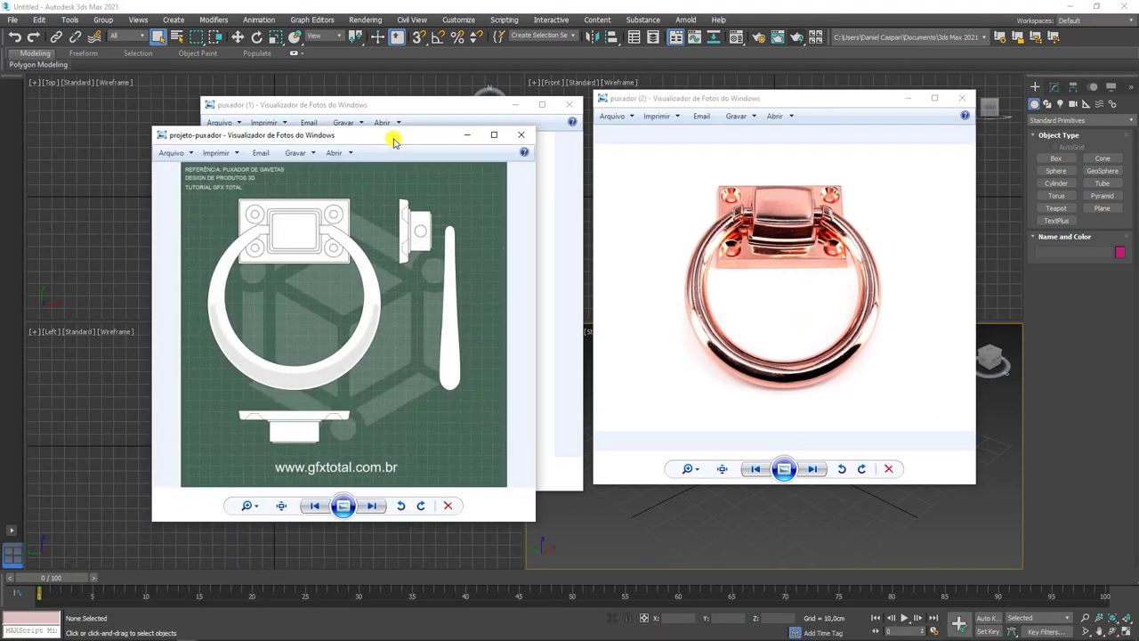
{"action": "mouse_move", "coordinate": [394, 143]}
{"action": "left_mouse_down"}
{"action": "mouse_move", "coordinate": [630, 122]}
{"action": "mouse_move", "coordinate": [639, 114]}
{"action": "mouse_move", "coordinate": [627, 108]}
{"action": "left_mouse_up"}
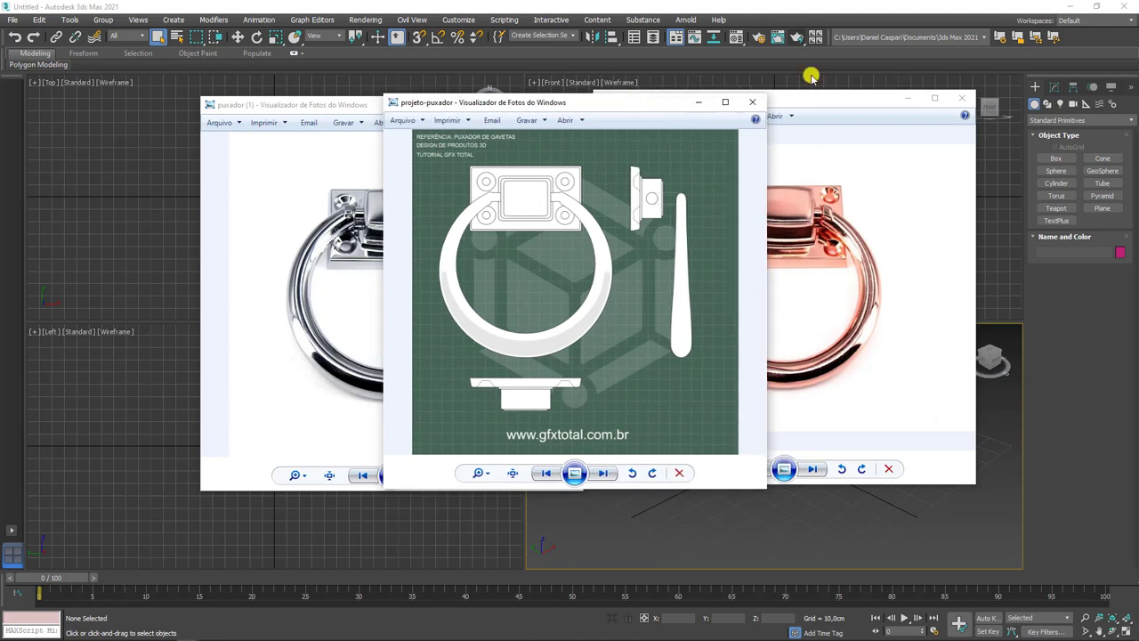
{"action": "left_click", "coordinate": [961, 100]}
{"action": "left_click", "coordinate": [747, 105]}
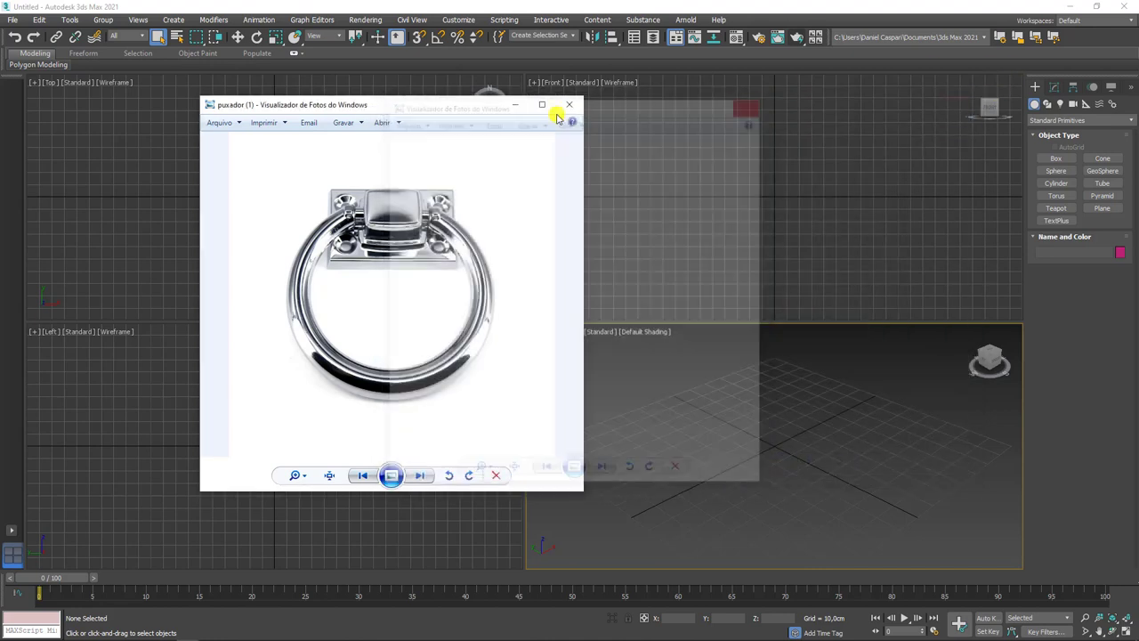
{"action": "left_click_drag", "start_coordinate": [445, 107], "coordinate": [307, 97]}
{"action": "left_click", "coordinate": [727, 385]}
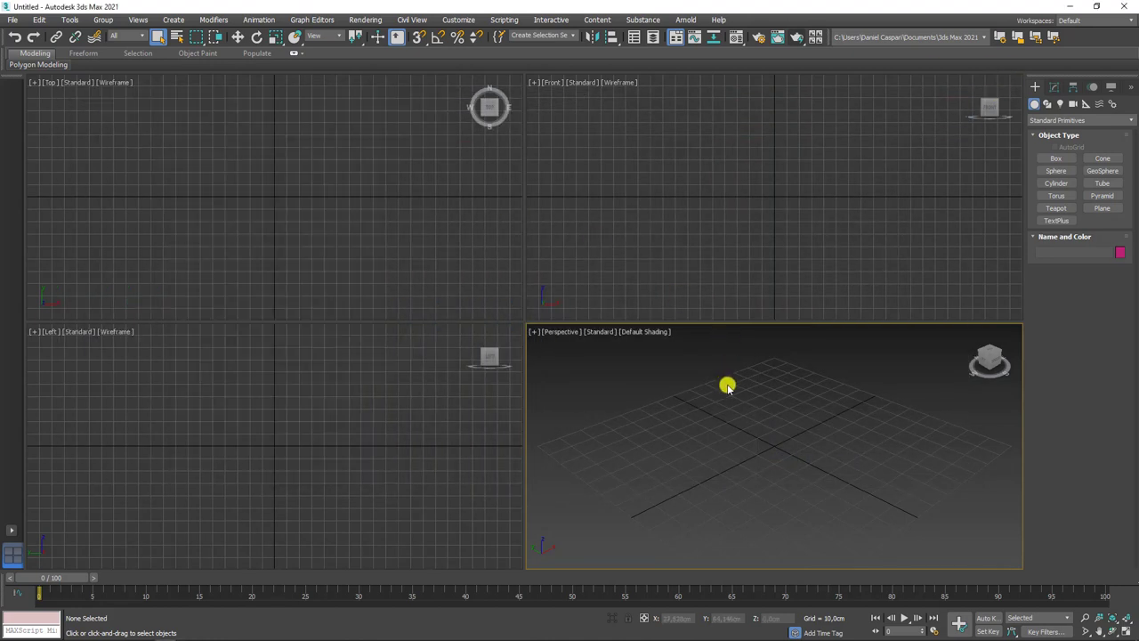
Draw a square single-segment plane (Plane001) in the Front viewport.
{"action": "middle_click_drag", "start_coordinate": [797, 208], "coordinate": [802, 260]}
{"action": "left_click", "coordinate": [1103, 209]}
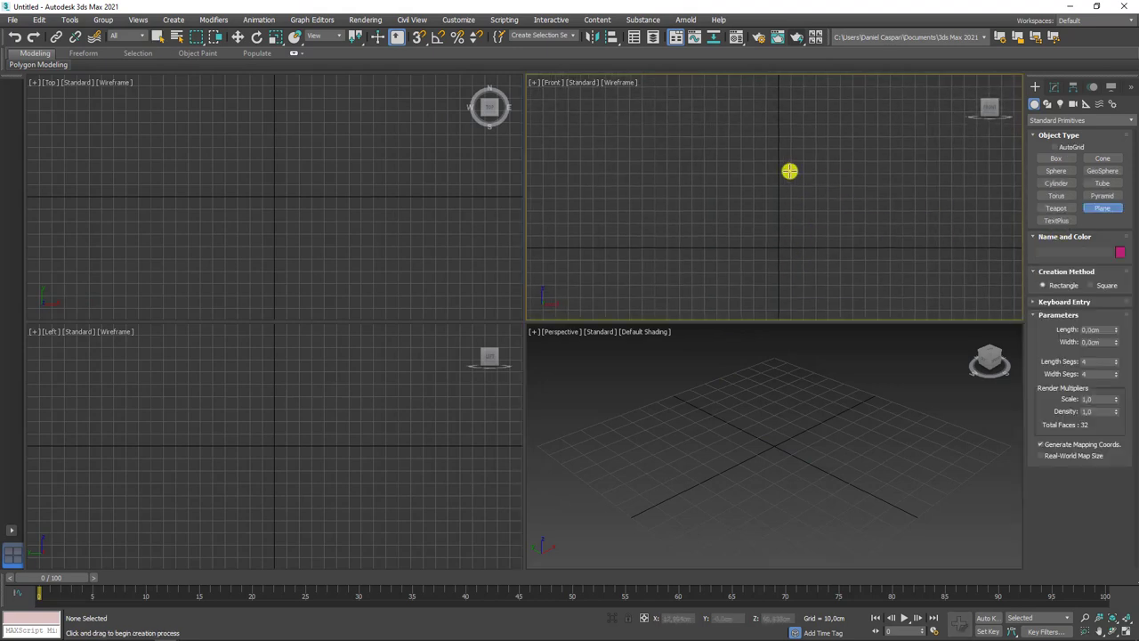
{"action": "left_click_drag", "start_coordinate": [778, 164], "coordinate": [834, 220]}
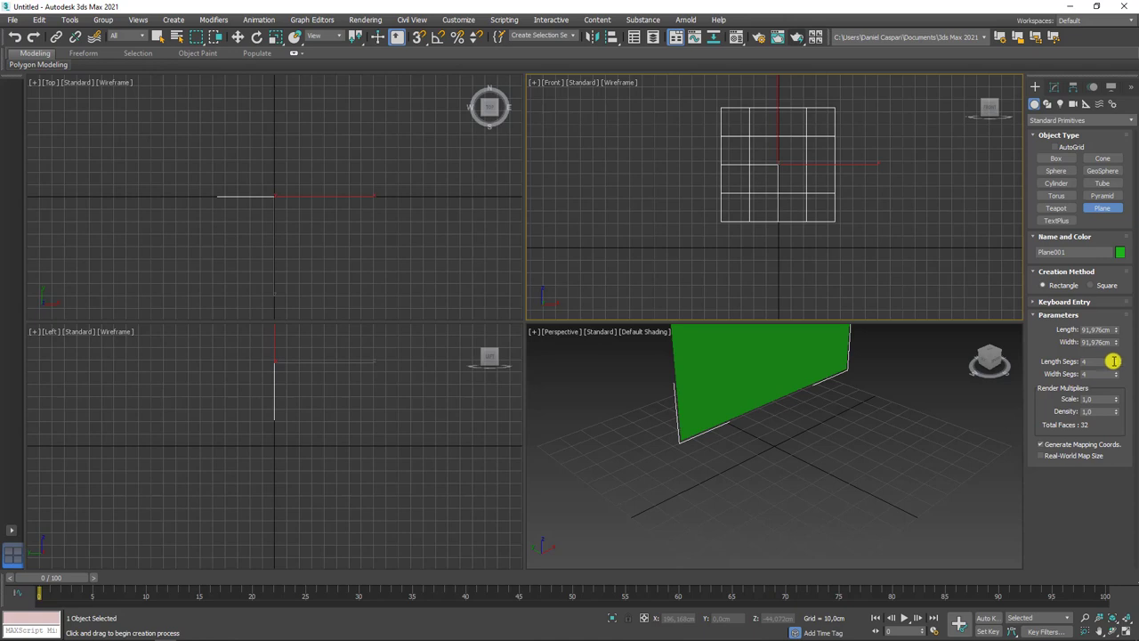
{"action": "scroll", "coordinate": [857, 463], "scroll_direction": "up", "scroll_amount": 2}
{"action": "scroll", "coordinate": [854, 463], "scroll_direction": "down", "scroll_amount": 5}
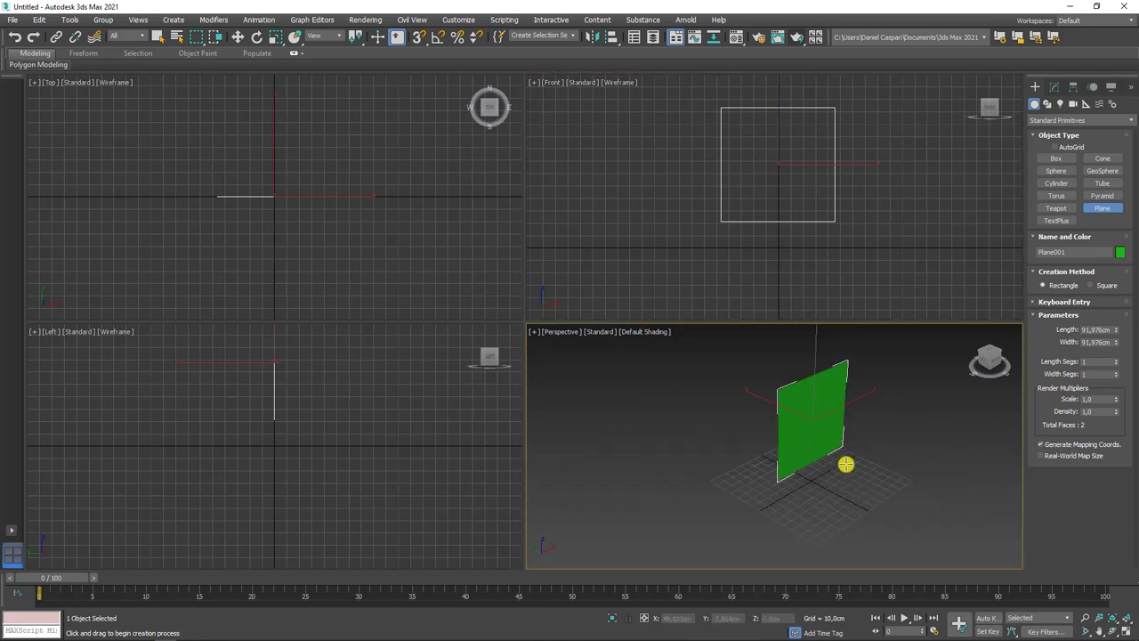
Move the plane back along Y and Shift-clone it to the right as Plane002.
{"action": "key", "text": "w"}
{"action": "left_click_drag", "start_coordinate": [773, 407], "coordinate": [738, 386]}
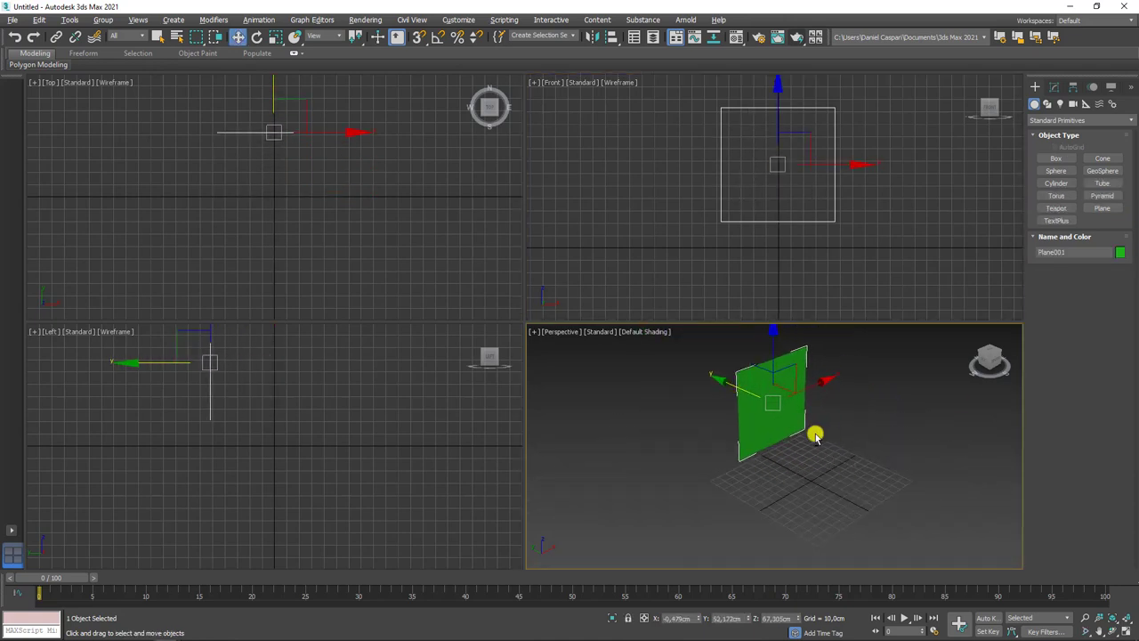
{"action": "middle_click_drag", "start_coordinate": [815, 432], "coordinate": [827, 399], "text": "alt"}
{"action": "left_click_drag", "start_coordinate": [827, 399], "coordinate": [710, 402], "text": "shift"}
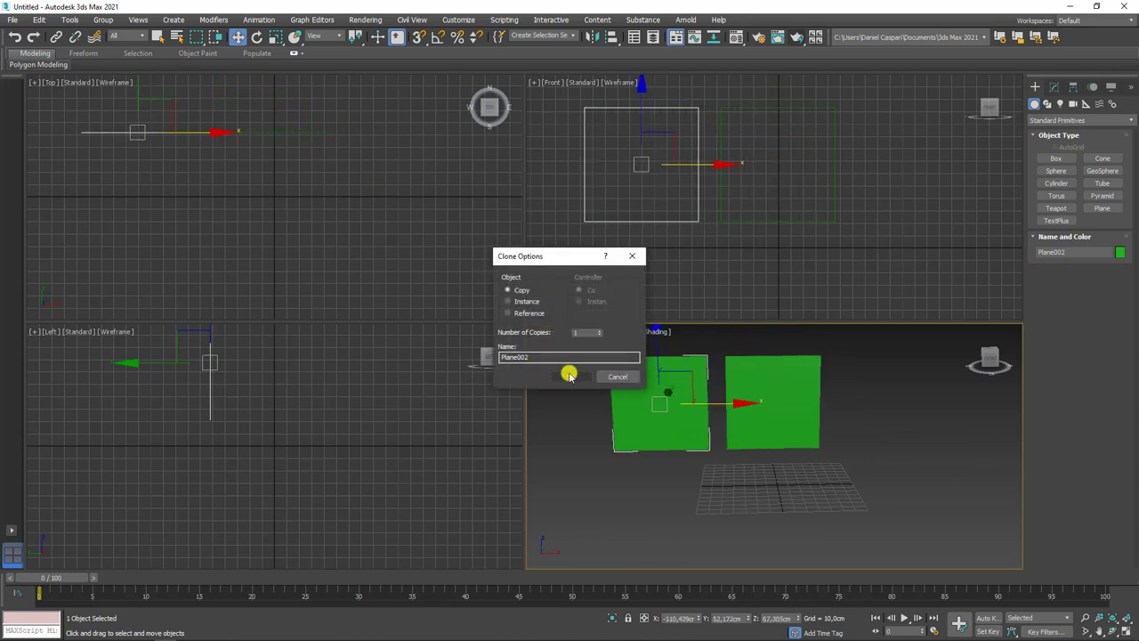
{"action": "left_click", "coordinate": [568, 377]}
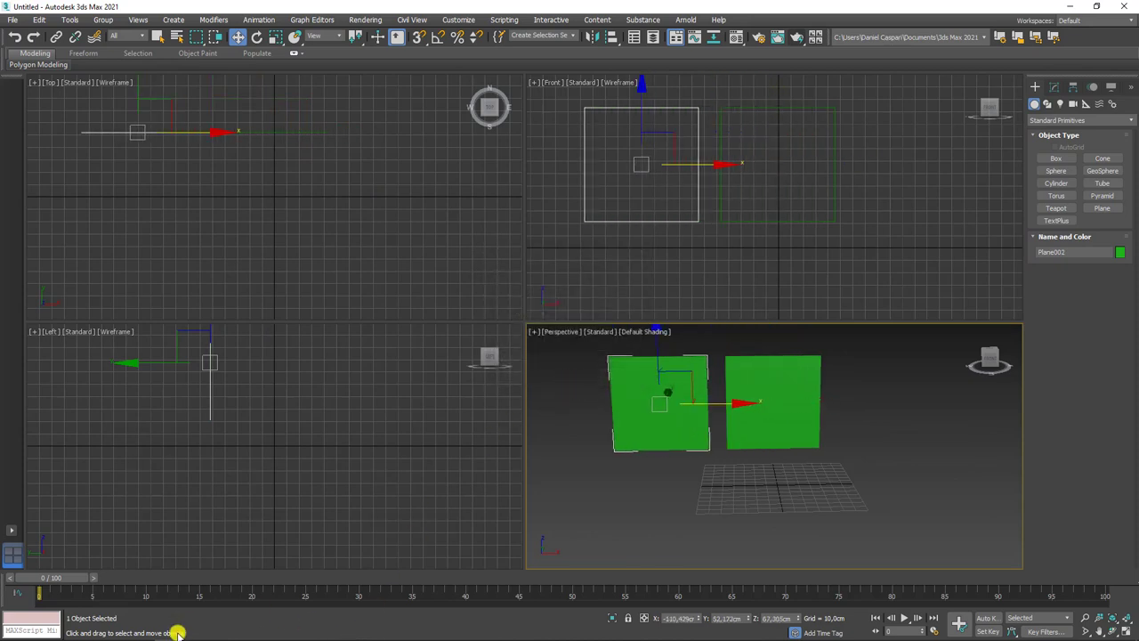
{"action": "left_click", "coordinate": [144, 632]}
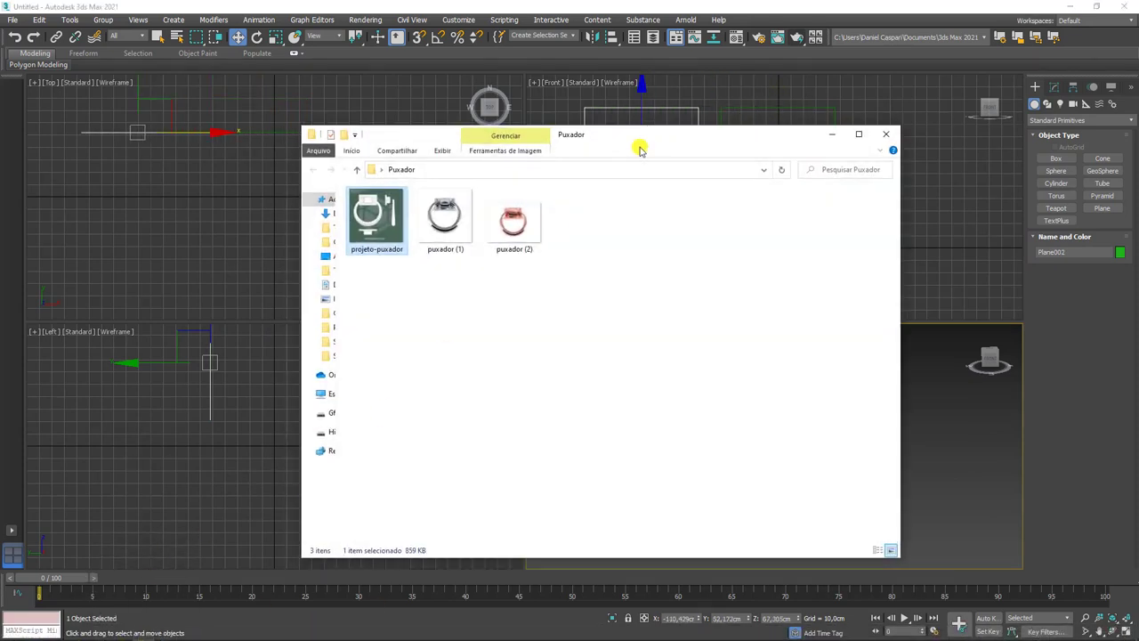
Map the projeto-puxador drawing onto the right plane and the chrome ring photo onto the left.
{"action": "left_click_drag", "start_coordinate": [640, 149], "coordinate": [345, 124]}
{"action": "mouse_move", "coordinate": [78, 191]}
{"action": "left_mouse_down"}
{"action": "mouse_move", "coordinate": [350, 373]}
{"action": "mouse_move", "coordinate": [788, 399]}
{"action": "left_mouse_up"}
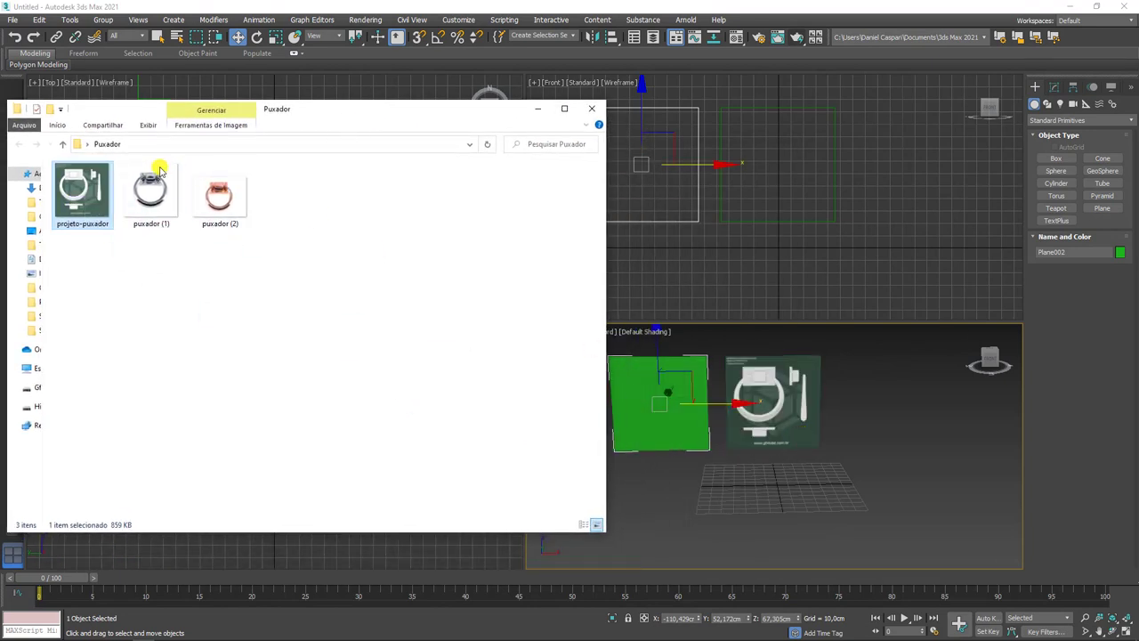
{"action": "left_click_drag", "start_coordinate": [153, 187], "coordinate": [660, 396]}
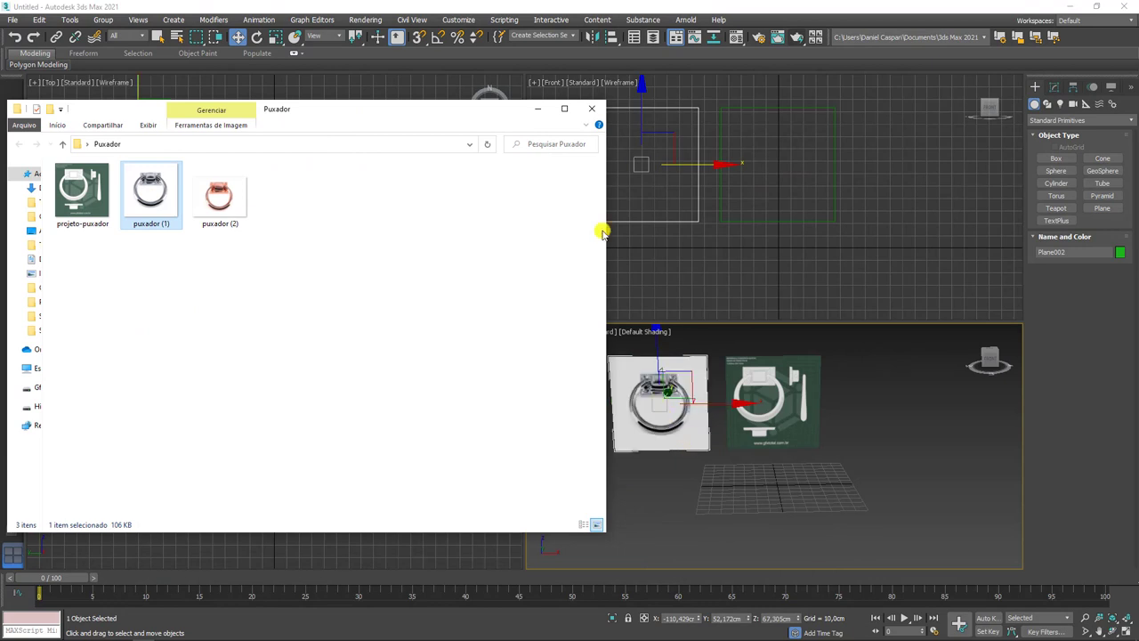
{"action": "left_click", "coordinate": [540, 111]}
Frame the planes, shade the Front viewport with textures, and switch to a two-view layout.
{"action": "scroll", "coordinate": [760, 426], "scroll_direction": "up", "scroll_amount": 2}
{"action": "mouse_move", "coordinate": [763, 422]}
{"action": "middle_mouse_down"}
{"action": "mouse_move", "coordinate": [775, 445]}
{"action": "mouse_move", "coordinate": [800, 424]}
{"action": "middle_mouse_up"}
{"action": "scroll", "coordinate": [800, 424], "scroll_direction": "up", "scroll_amount": 2}
{"action": "scroll", "coordinate": [846, 501], "scroll_direction": "up", "scroll_amount": 1}
{"action": "mouse_move", "coordinate": [778, 462]}
{"action": "middle_mouse_down"}
{"action": "mouse_move", "coordinate": [846, 501]}
{"action": "mouse_move", "coordinate": [830, 482]}
{"action": "middle_mouse_up"}
{"action": "right_click", "coordinate": [769, 226]}
{"action": "key", "text": "F3"}
{"action": "right_click", "coordinate": [404, 225]}
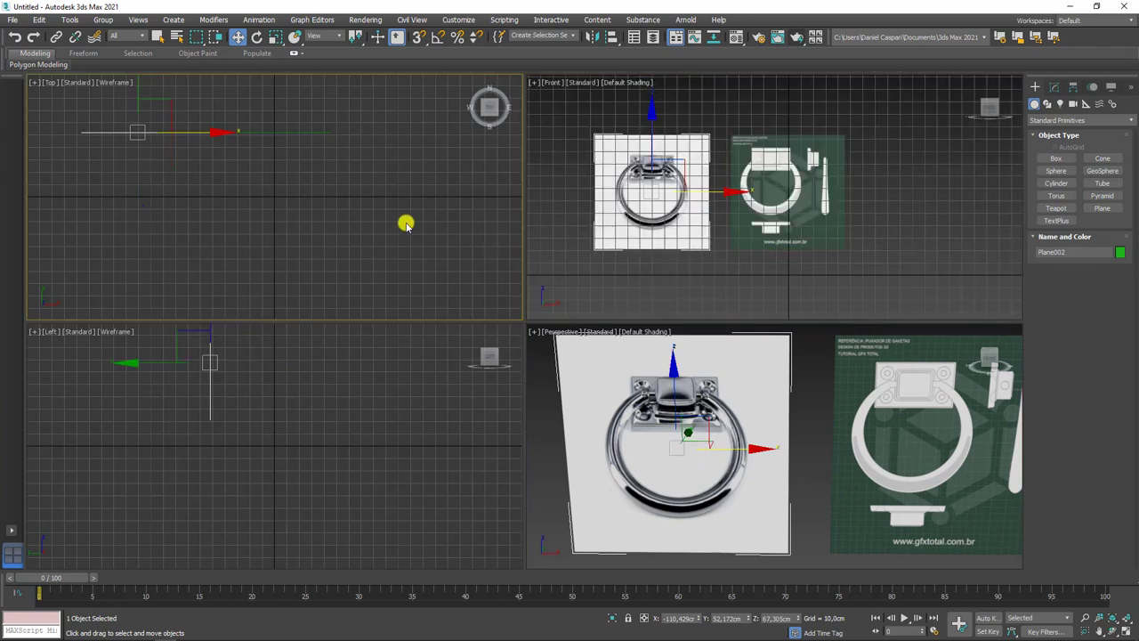
{"action": "middle_click_drag", "start_coordinate": [369, 450], "coordinate": [421, 476]}
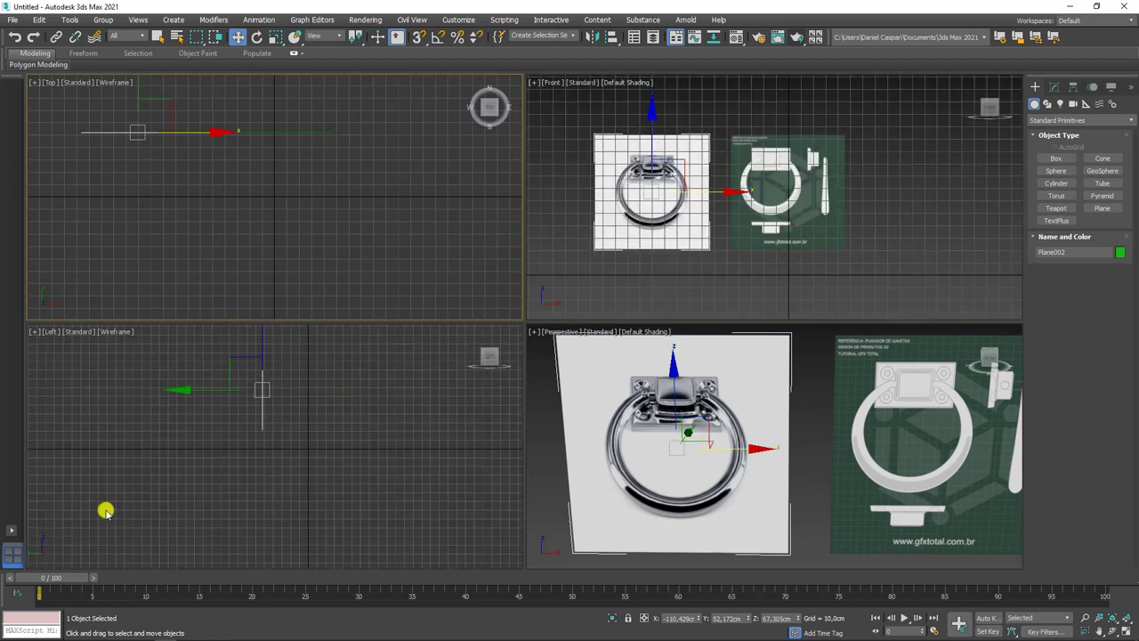
{"action": "left_click", "coordinate": [11, 531]}
{"action": "left_click", "coordinate": [51, 546]}
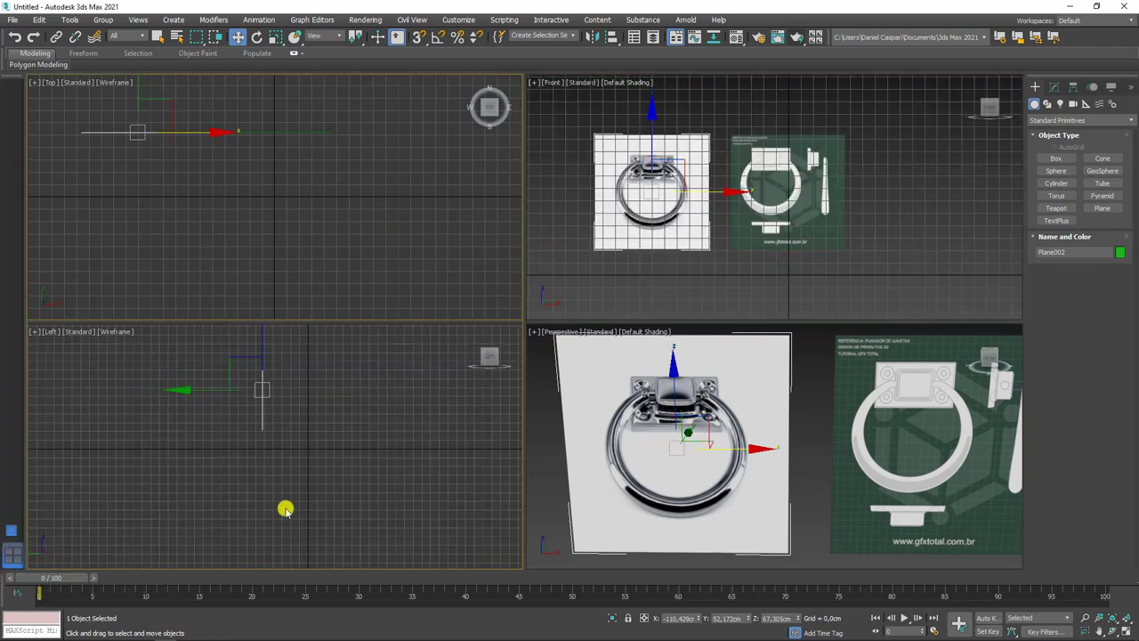
{"action": "middle_click_drag", "start_coordinate": [623, 371], "coordinate": [750, 447]}
Make the left view a textured Front view without grid, and orbit and zoom the right view onto the planes.
{"action": "key", "text": "F3"}
{"action": "key", "text": "g"}
{"action": "middle_click_drag", "start_coordinate": [667, 372], "coordinate": [579, 330], "text": "alt"}
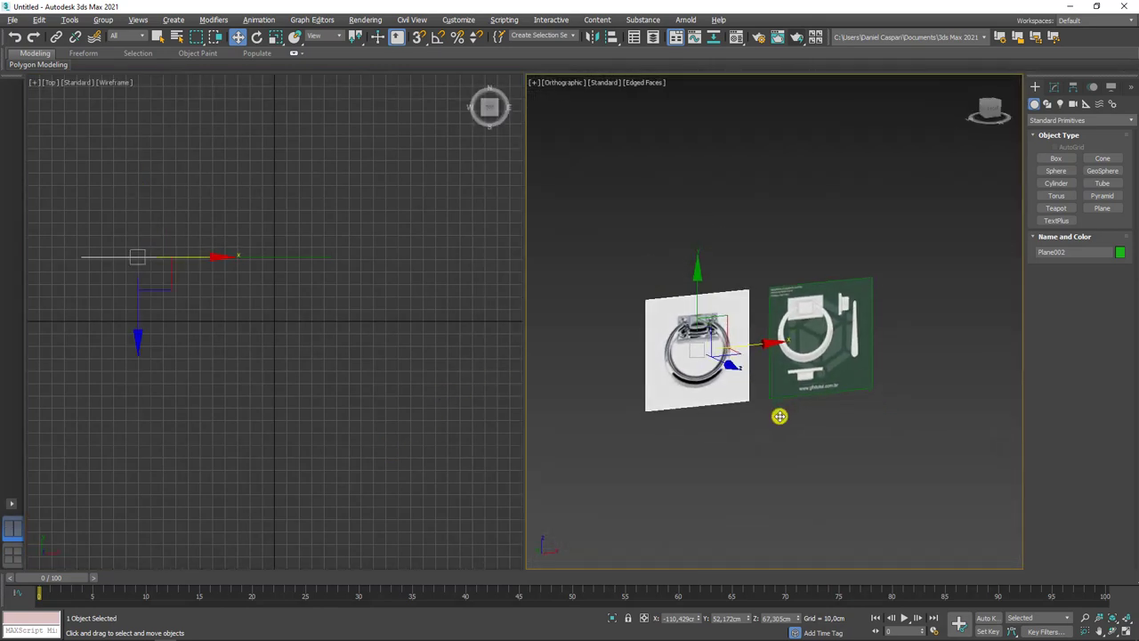
{"action": "middle_click", "coordinate": [338, 383]}
{"action": "middle_click_drag", "start_coordinate": [338, 383], "coordinate": [290, 364]}
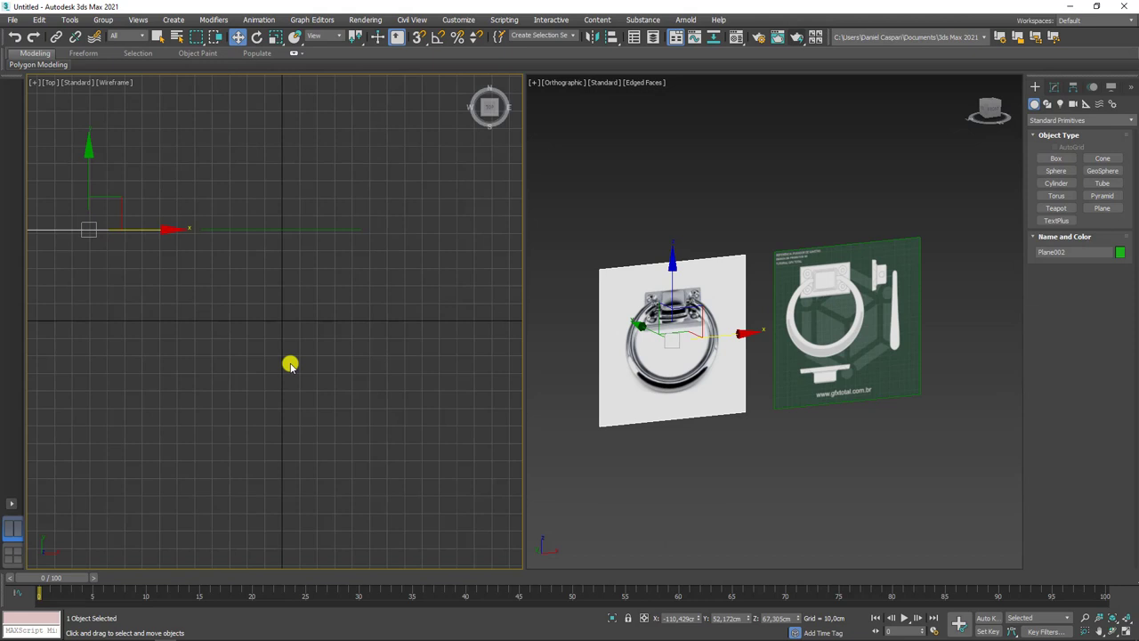
{"action": "key", "text": "f"}
{"action": "middle_click_drag", "start_coordinate": [300, 311], "coordinate": [366, 372]}
{"action": "key", "text": "F3"}
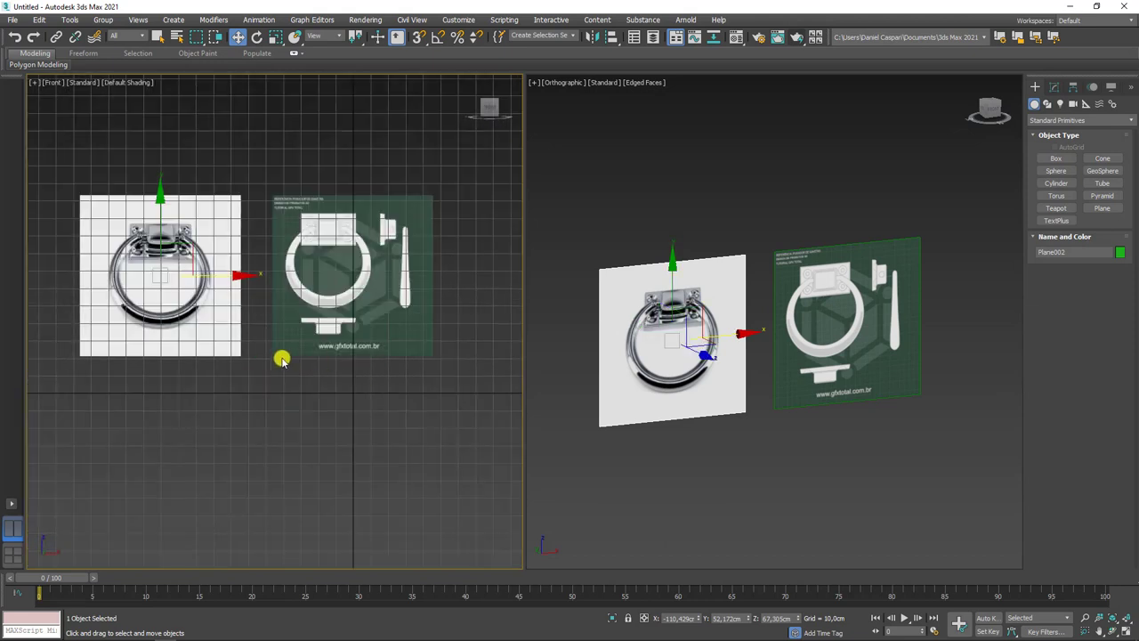
{"action": "mouse_move", "coordinate": [653, 323]}
{"action": "middle_mouse_down", "text": "alt"}
{"action": "mouse_move", "coordinate": [765, 376]}
{"action": "mouse_move", "coordinate": [760, 332]}
{"action": "mouse_move", "coordinate": [814, 330]}
{"action": "middle_mouse_up", "text": "alt"}
{"action": "scroll", "coordinate": [781, 330], "scroll_direction": "up", "scroll_amount": 2}
{"action": "scroll", "coordinate": [329, 249], "scroll_direction": "up", "scroll_amount": 3}
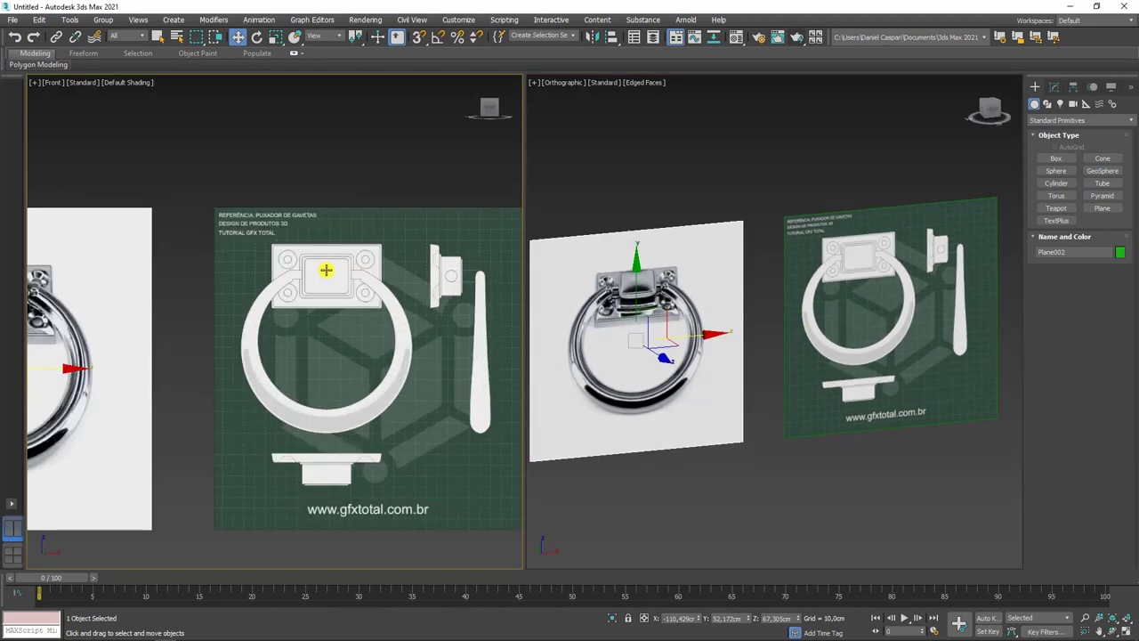
{"action": "scroll", "coordinate": [326, 270], "scroll_direction": "up", "scroll_amount": 4}
Draw a box covering the drawing's mounting plate in the Front view.
{"action": "left_click", "coordinate": [1062, 158]}
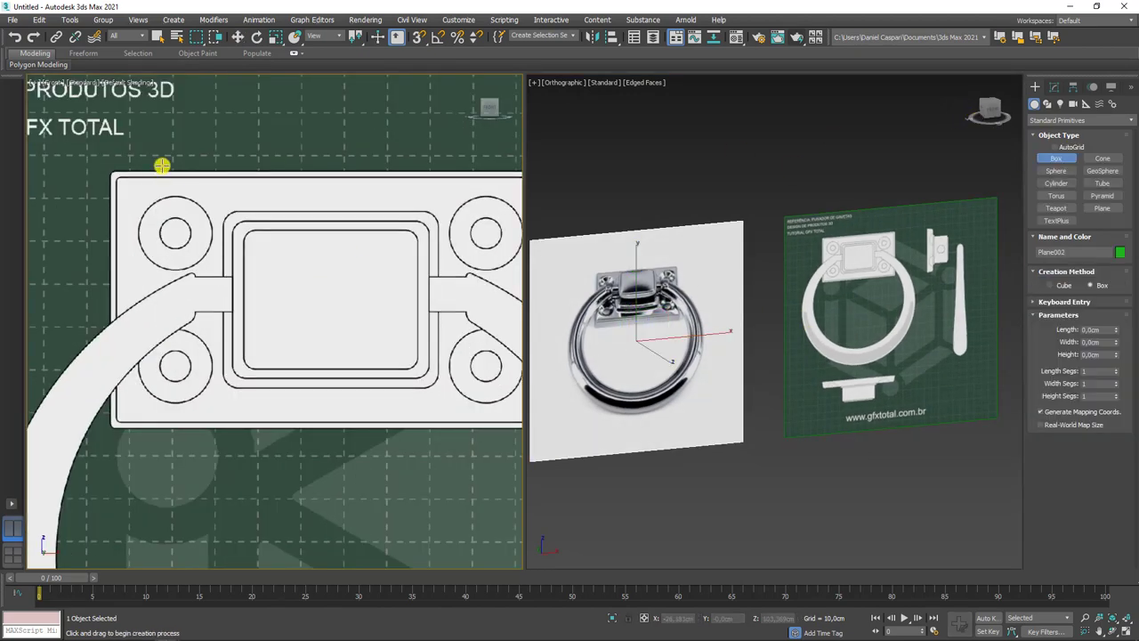
{"action": "scroll", "coordinate": [161, 163], "scroll_direction": "down", "scroll_amount": 2}
{"action": "scroll", "coordinate": [133, 183], "scroll_direction": "down", "scroll_amount": 1}
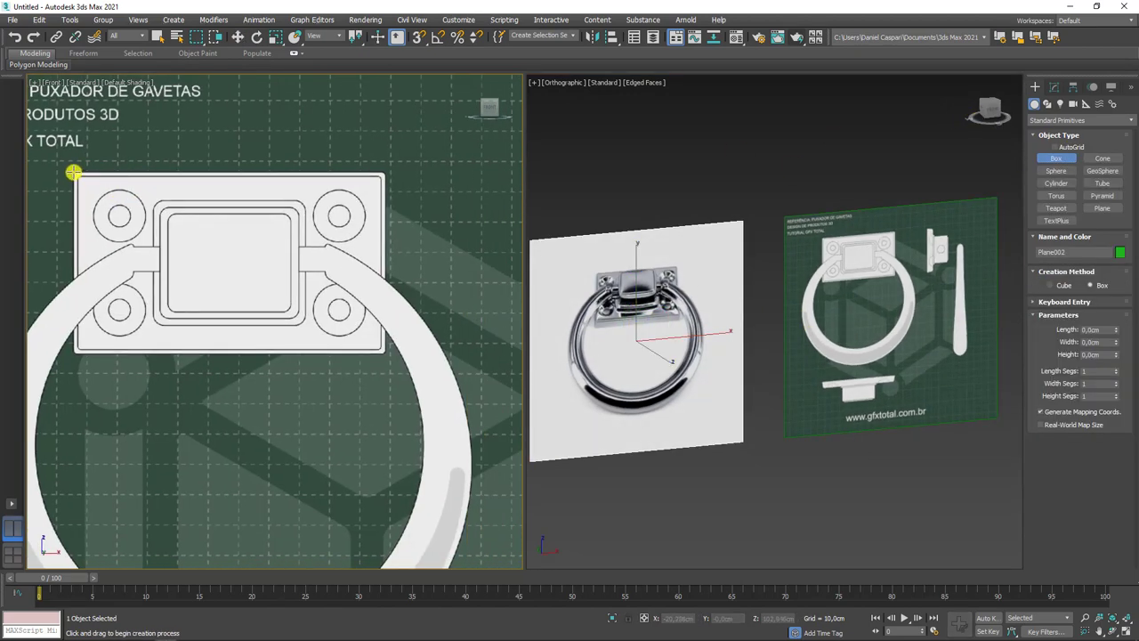
{"action": "left_click_drag", "start_coordinate": [74, 172], "coordinate": [386, 354]}
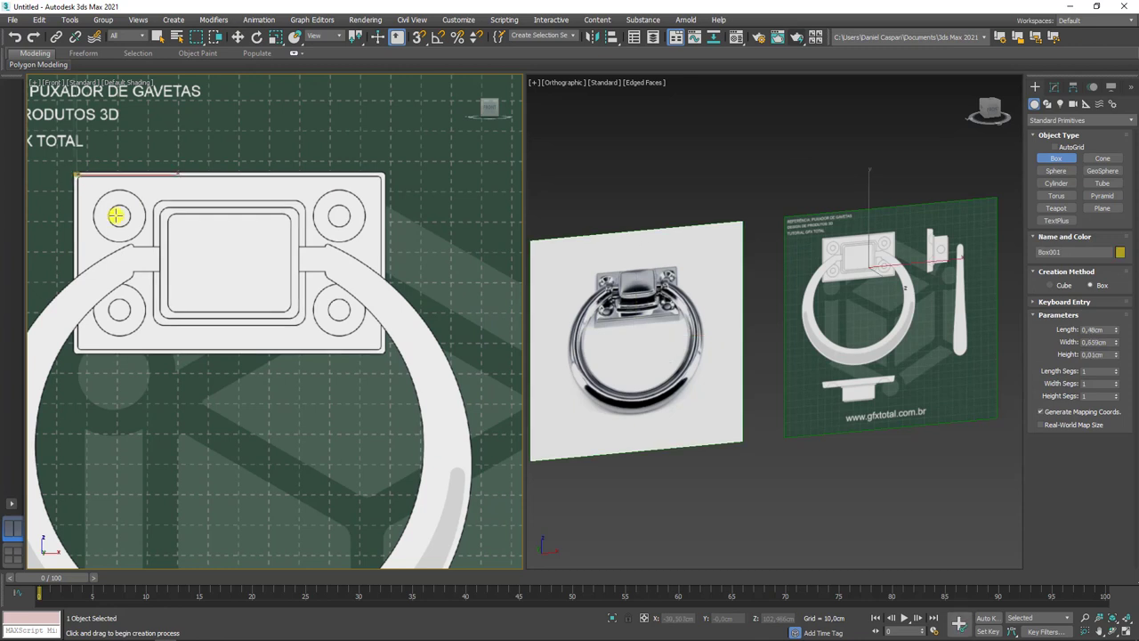
{"action": "left_click", "coordinate": [378, 330]}
Shift-drag the box downward to make an Instance copy, Box002.
{"action": "key", "text": "w"}
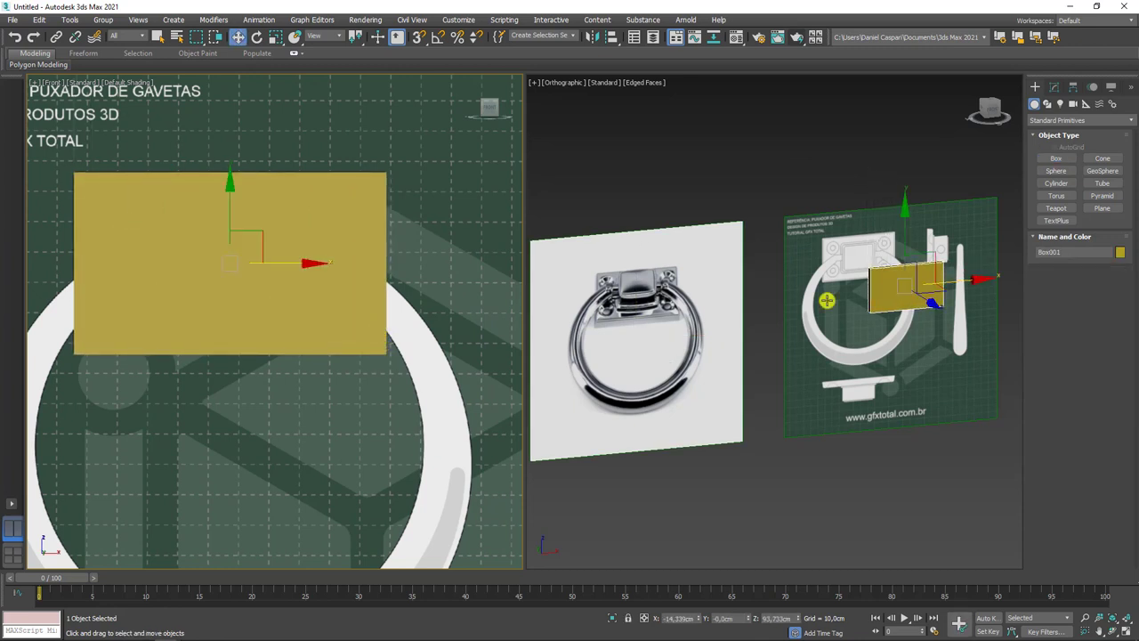
{"action": "mouse_move", "coordinate": [824, 288]}
{"action": "middle_mouse_down", "text": "alt"}
{"action": "mouse_move", "coordinate": [876, 310]}
{"action": "mouse_move", "coordinate": [779, 256]}
{"action": "middle_mouse_up", "text": "alt"}
{"action": "middle_click_drag", "start_coordinate": [848, 252], "coordinate": [837, 250], "text": "alt"}
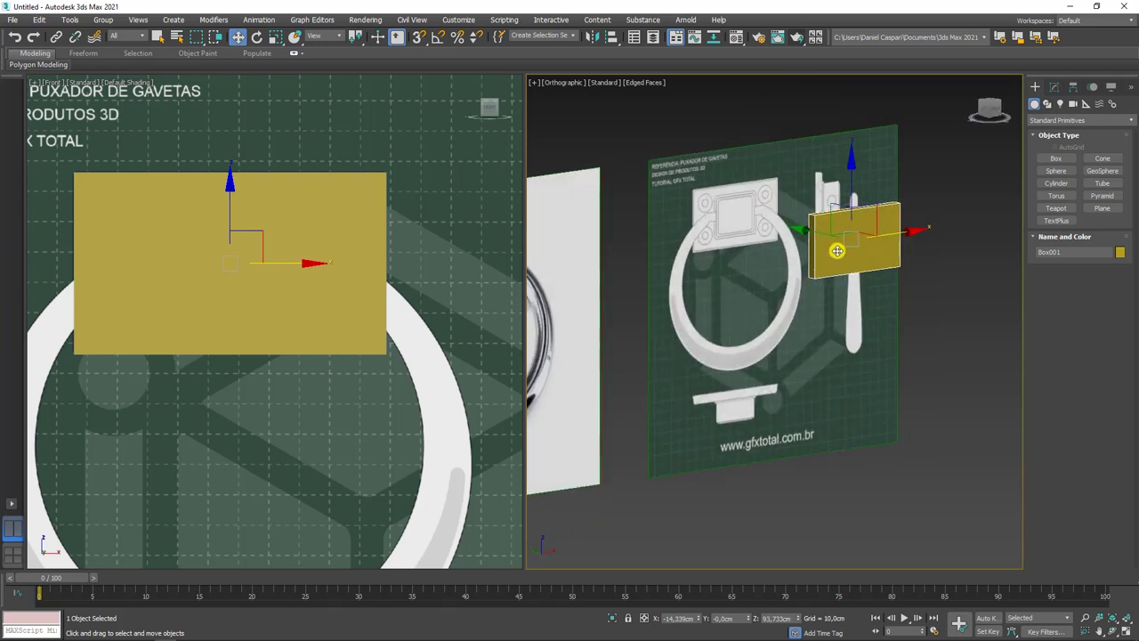
{"action": "left_click_drag", "start_coordinate": [853, 179], "coordinate": [852, 329], "text": "shift"}
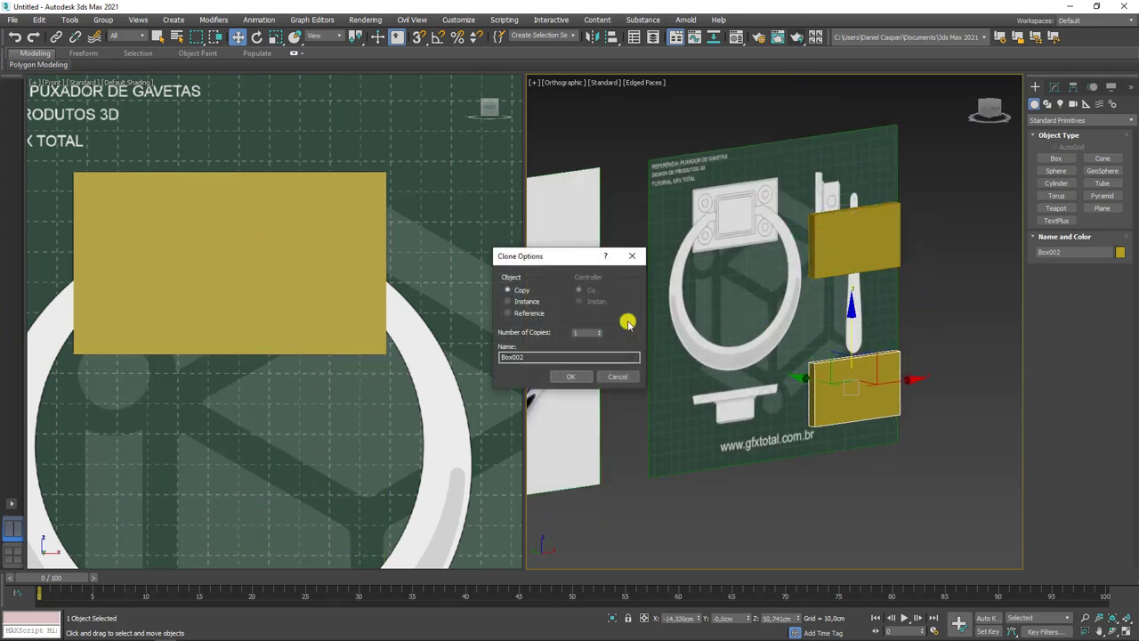
{"action": "left_click_drag", "start_coordinate": [539, 260], "coordinate": [631, 310]}
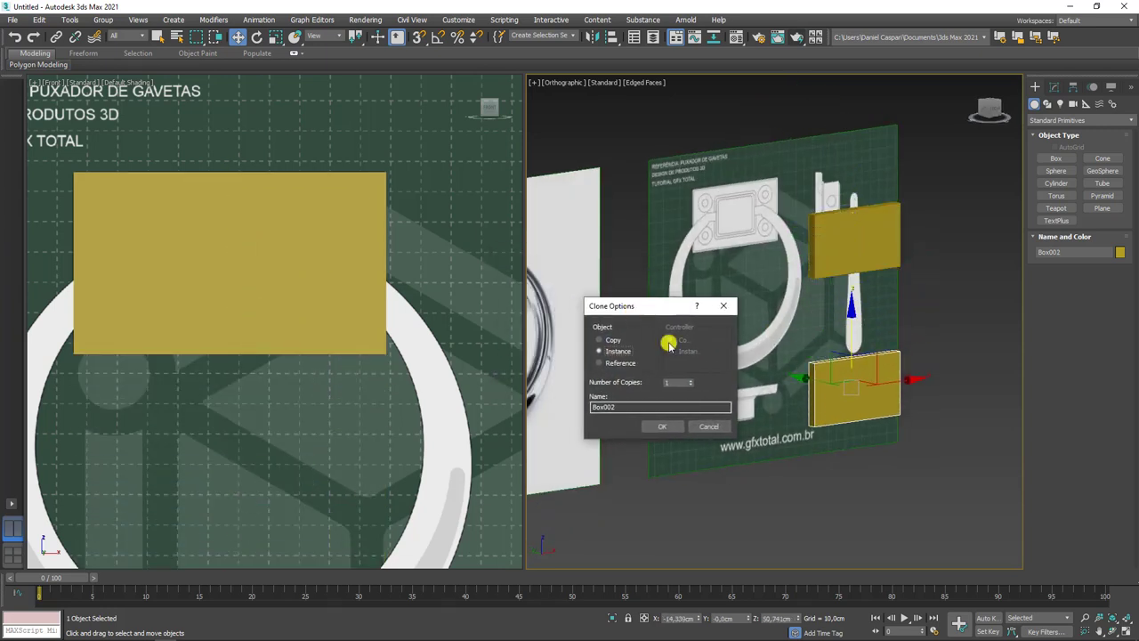
{"action": "left_click", "coordinate": [663, 428]}
Rotate the instance 90° on X to lie flat and move it down onto the lower block.
{"action": "key", "text": "e"}
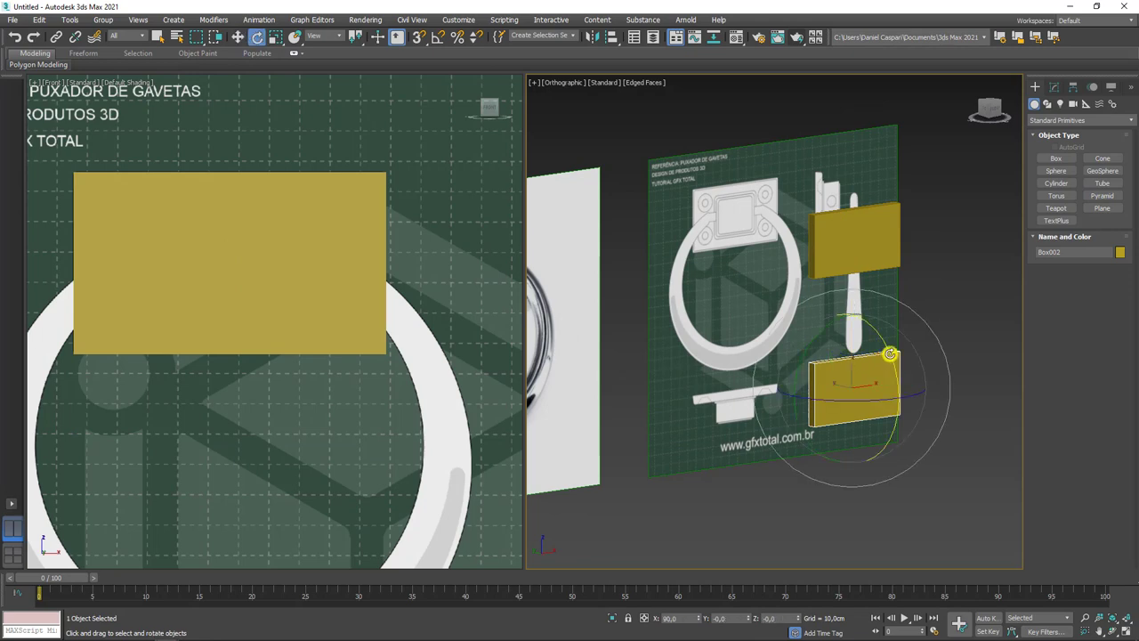
{"action": "left_click_drag", "start_coordinate": [889, 354], "coordinate": [916, 411]}
{"action": "scroll", "coordinate": [437, 305], "scroll_direction": "down", "scroll_amount": 4}
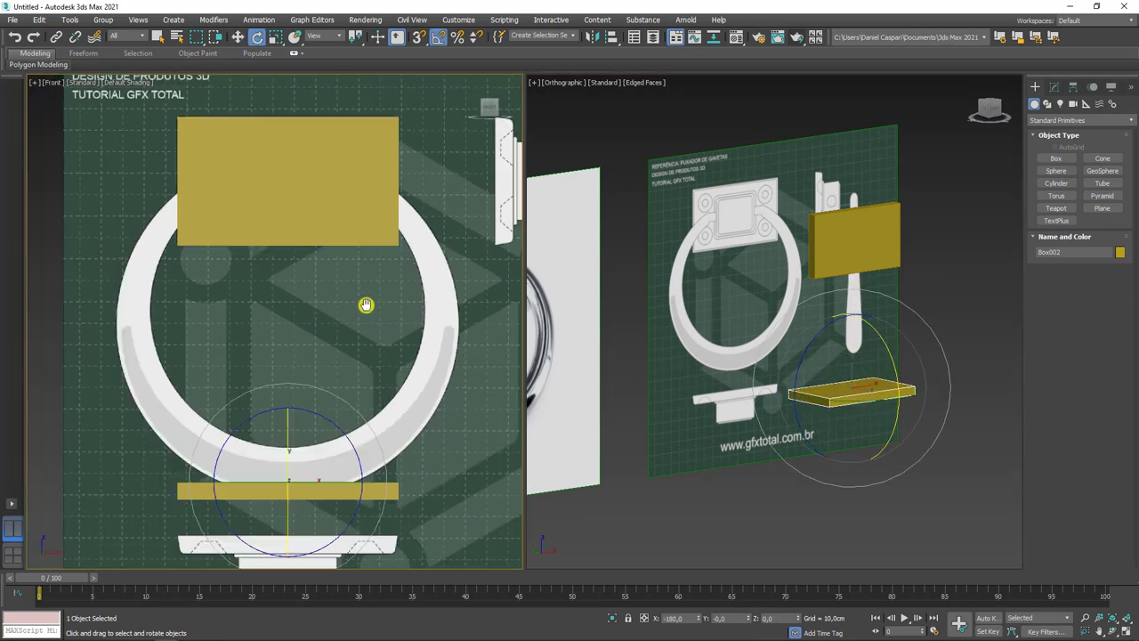
{"action": "scroll", "coordinate": [445, 316], "scroll_direction": "up", "scroll_amount": 2}
{"action": "scroll", "coordinate": [330, 312], "scroll_direction": "up", "scroll_amount": 3}
{"action": "key", "text": "w"}
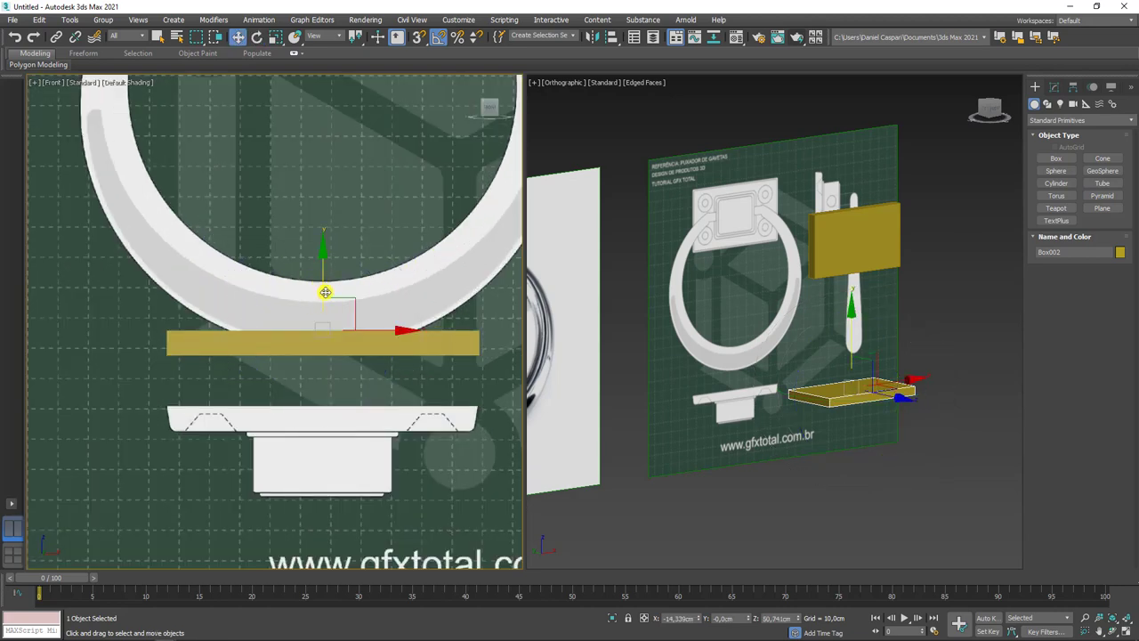
{"action": "left_click_drag", "start_coordinate": [326, 292], "coordinate": [337, 357]}
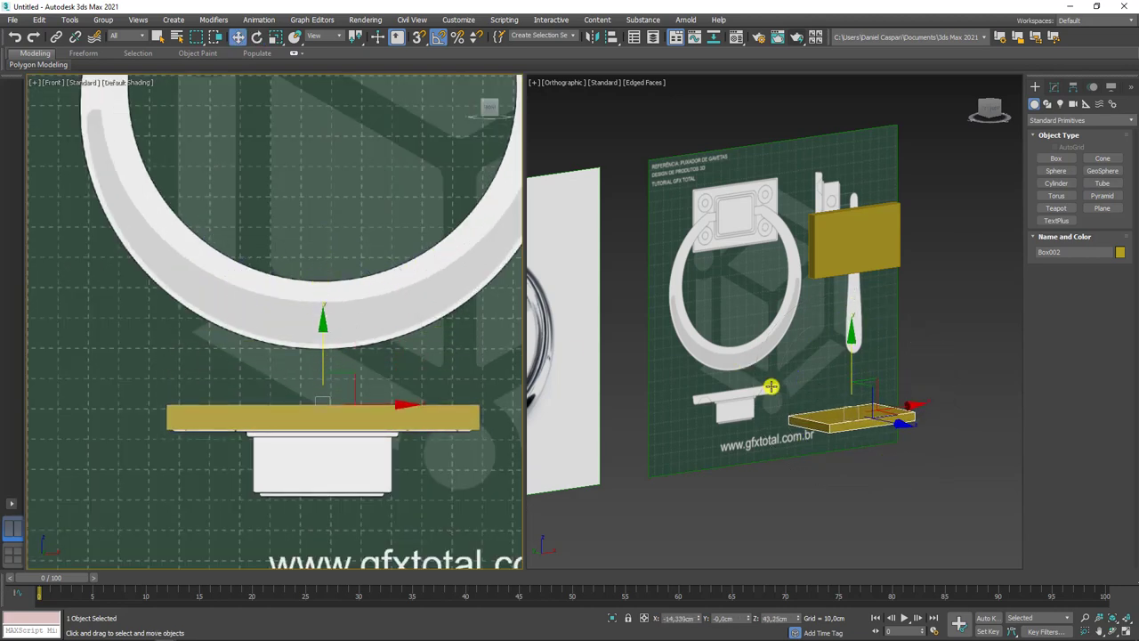
{"action": "scroll", "coordinate": [771, 387], "scroll_direction": "up", "scroll_amount": 1}
{"action": "scroll", "coordinate": [851, 317], "scroll_direction": "up", "scroll_amount": 1}
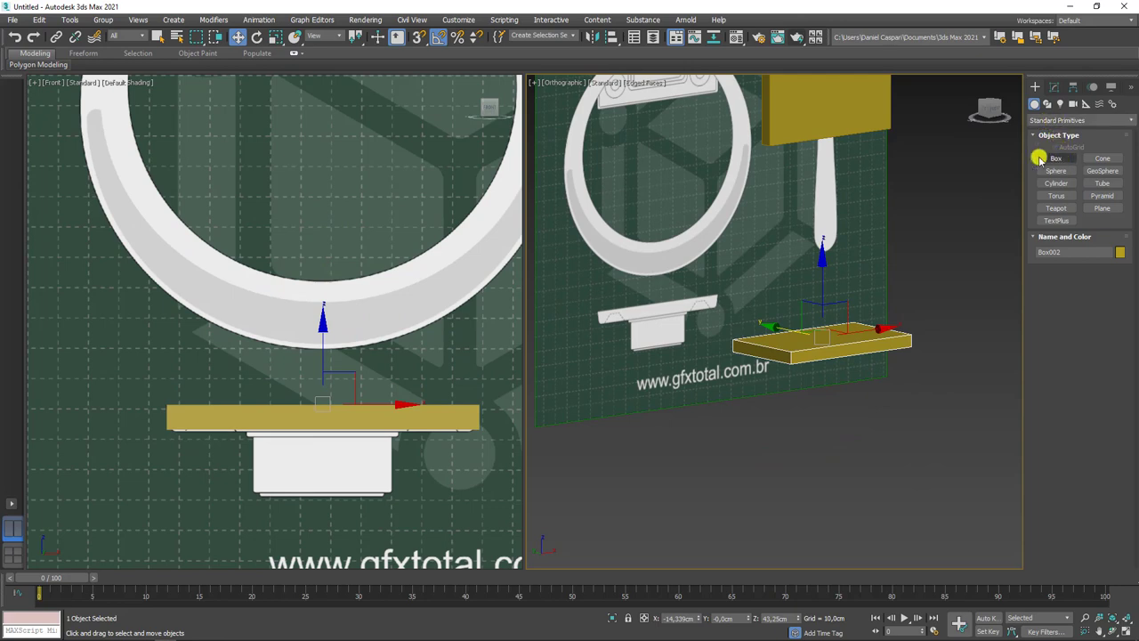
Add Edit Poly to the flat slab and scale its broad face inward to slant the sides.
{"action": "left_click", "coordinate": [1053, 86]}
{"action": "middle_click_drag", "start_coordinate": [903, 246], "coordinate": [774, 299], "text": "alt"}
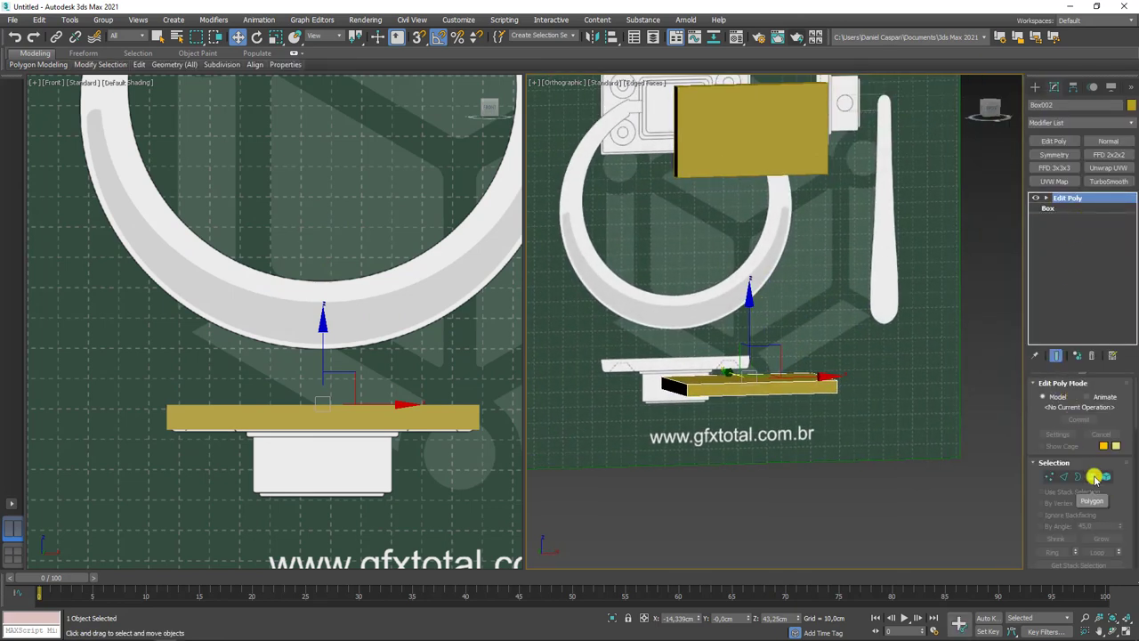
{"action": "left_click", "coordinate": [1095, 478]}
{"action": "middle_click_drag", "start_coordinate": [806, 433], "coordinate": [771, 394], "text": "alt"}
{"action": "left_click", "coordinate": [770, 395]}
{"action": "key", "text": "e"}
{"action": "scroll", "coordinate": [775, 388], "scroll_direction": "up", "scroll_amount": 3}
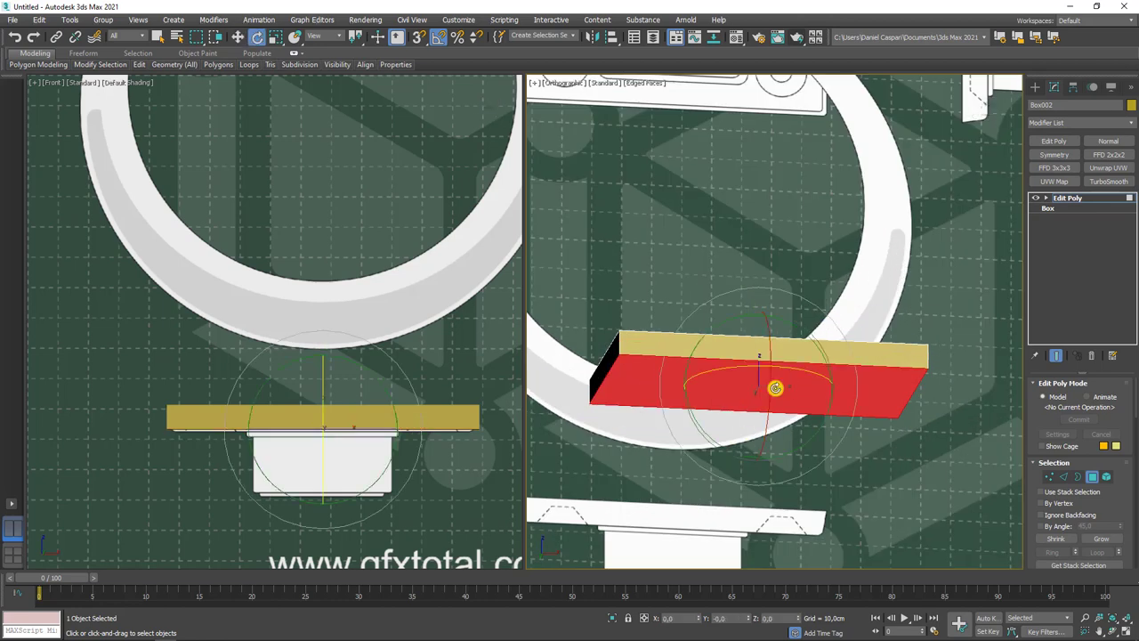
{"action": "key", "text": "r"}
{"action": "left_click_drag", "start_coordinate": [740, 390], "coordinate": [746, 396]}
{"action": "key", "text": "w"}
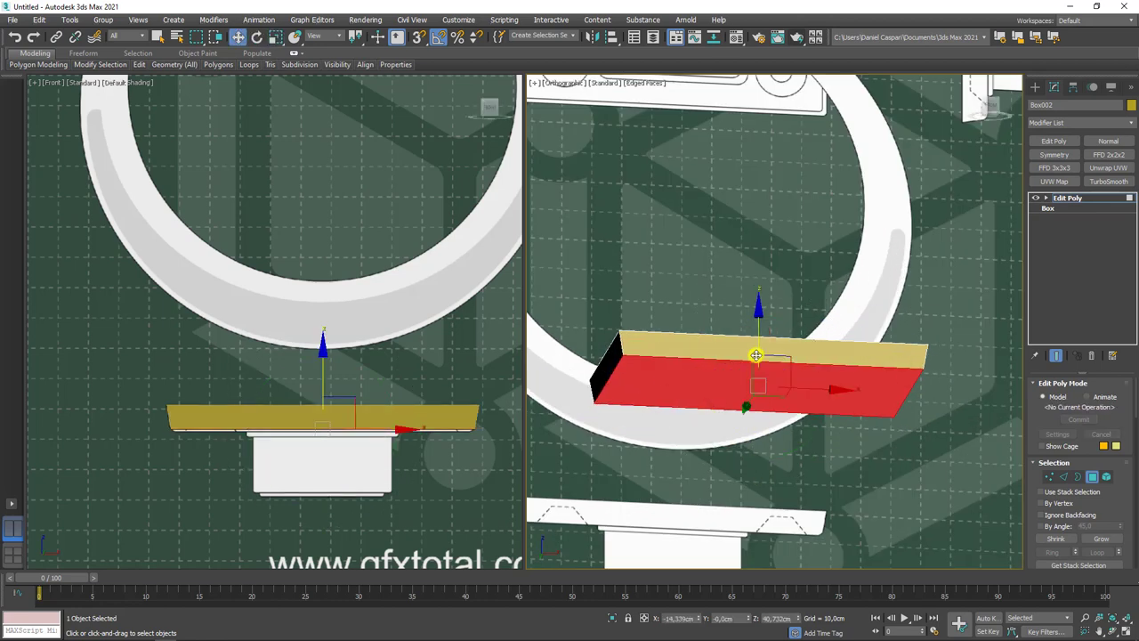
{"action": "key", "text": "r"}
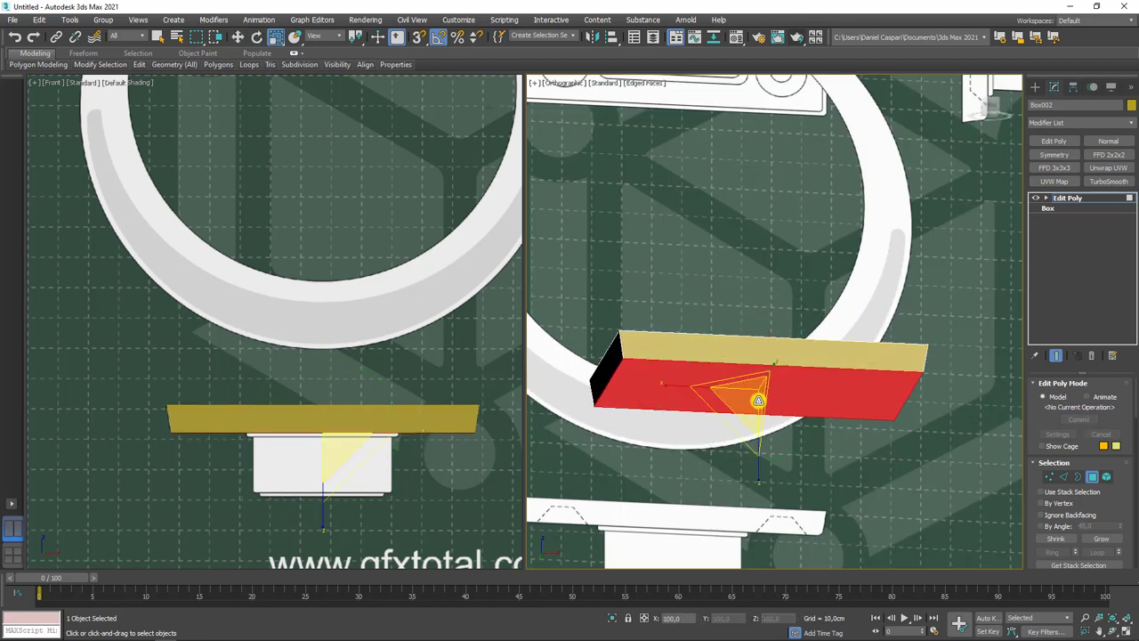
{"action": "scroll", "coordinate": [738, 396], "scroll_direction": "down", "scroll_amount": 5}
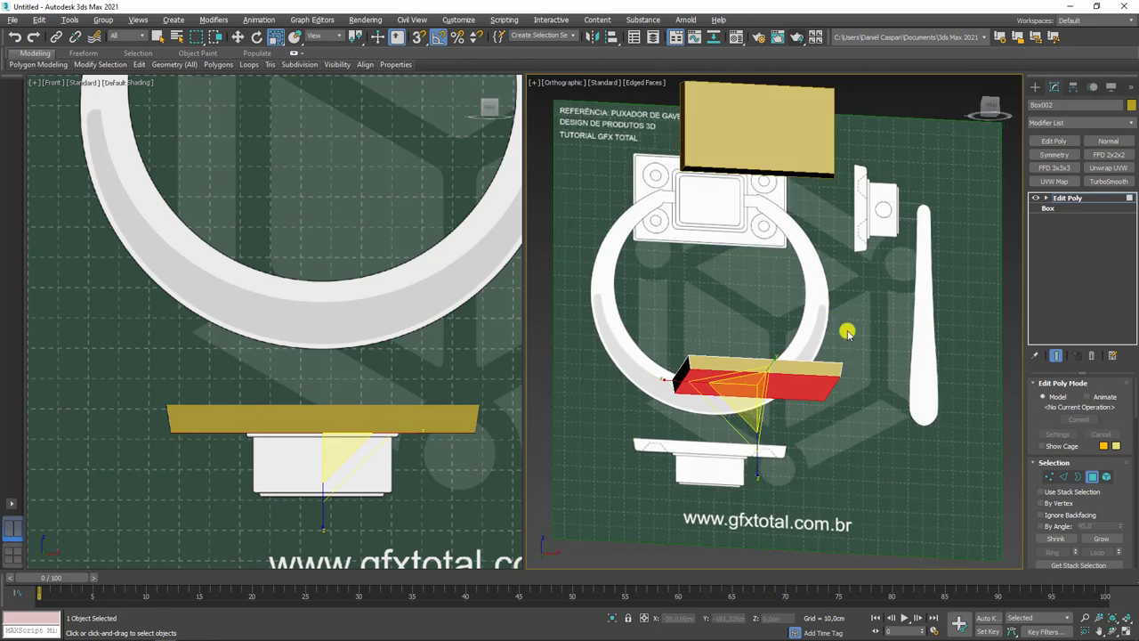
{"action": "middle_click_drag", "start_coordinate": [846, 330], "coordinate": [1021, 202], "text": "alt"}
{"action": "mouse_move", "coordinate": [846, 255]}
{"action": "middle_mouse_down", "text": "alt"}
{"action": "mouse_move", "coordinate": [763, 229]}
{"action": "mouse_move", "coordinate": [761, 312]}
{"action": "middle_mouse_up", "text": "alt"}
Select Box001 and pick its vertical center edges in Edge mode.
{"action": "left_click", "coordinate": [727, 221]}
{"action": "scroll", "coordinate": [750, 218], "scroll_direction": "up", "scroll_amount": 3}
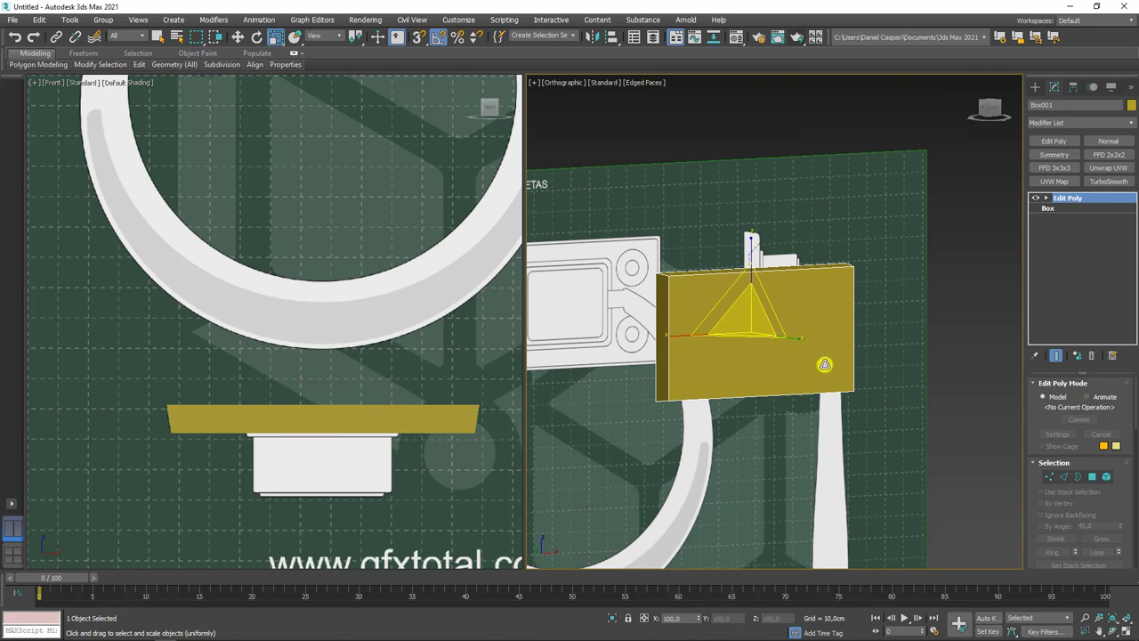
{"action": "middle_click_drag", "start_coordinate": [824, 364], "coordinate": [792, 363], "text": "alt"}
{"action": "key", "text": "ctrl+shift+z"}
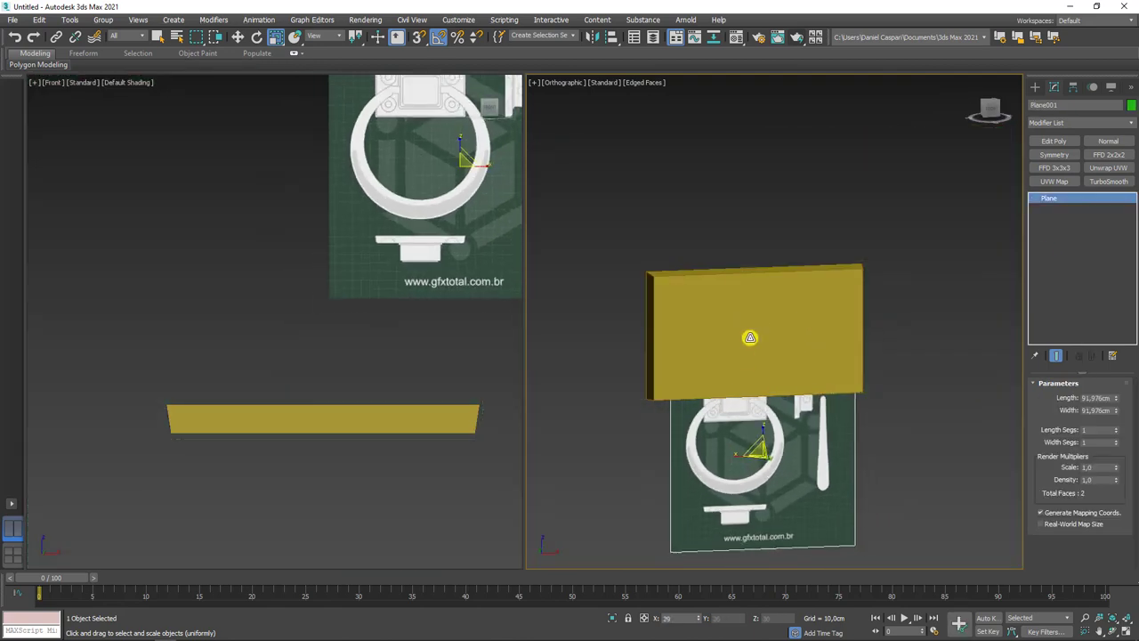
{"action": "key", "text": "shift+z"}
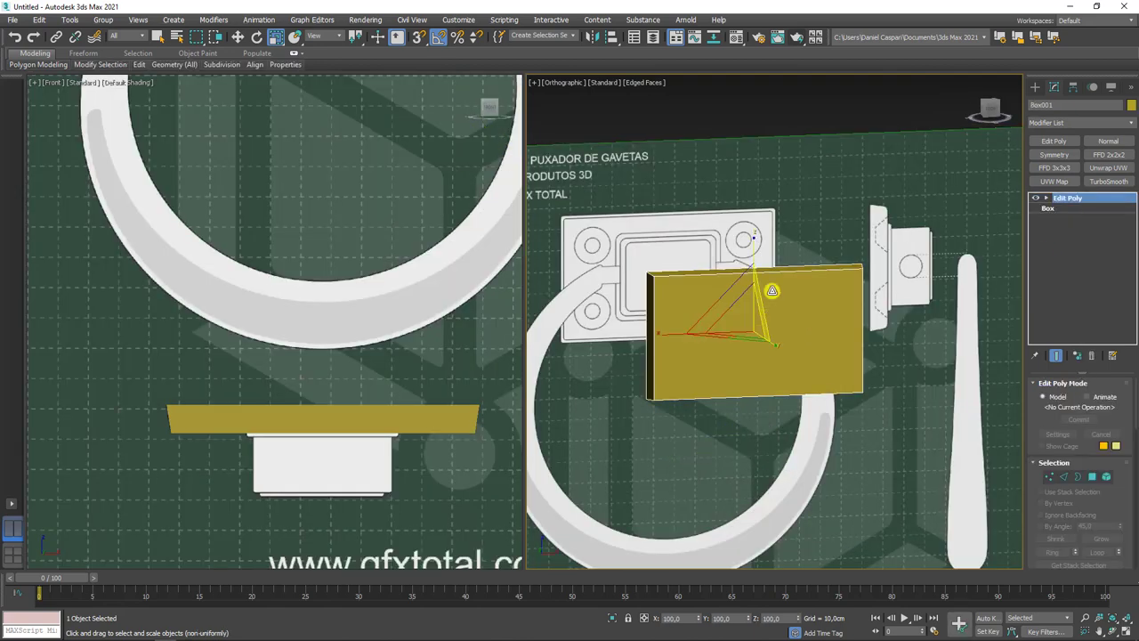
{"action": "key", "text": "2"}
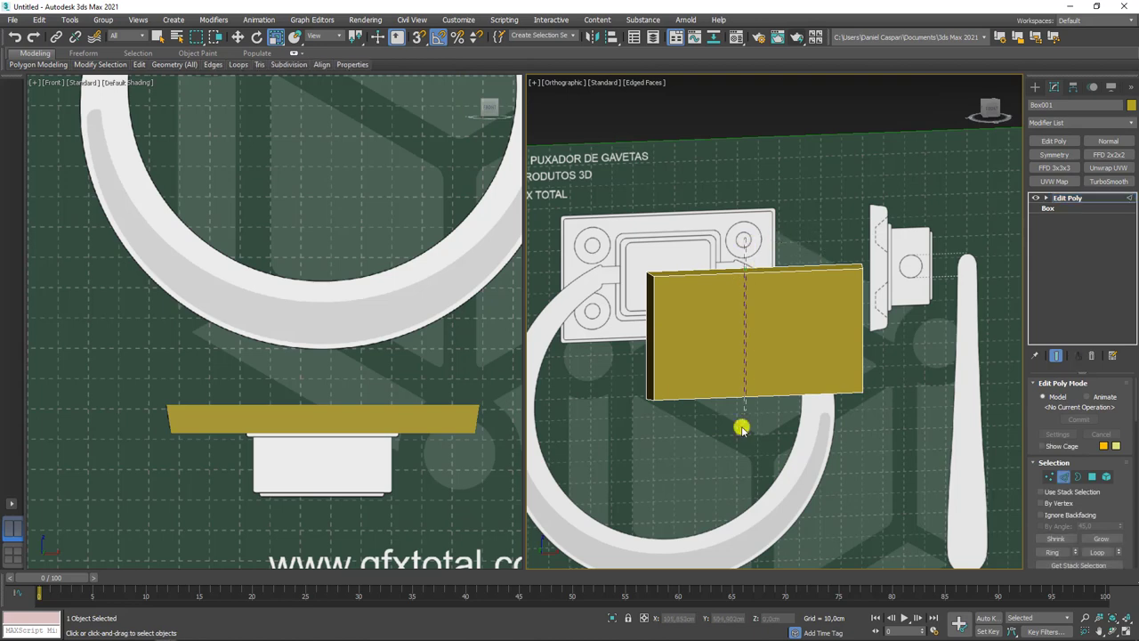
{"action": "left_click", "coordinate": [758, 393]}
{"action": "left_click", "coordinate": [933, 324]}
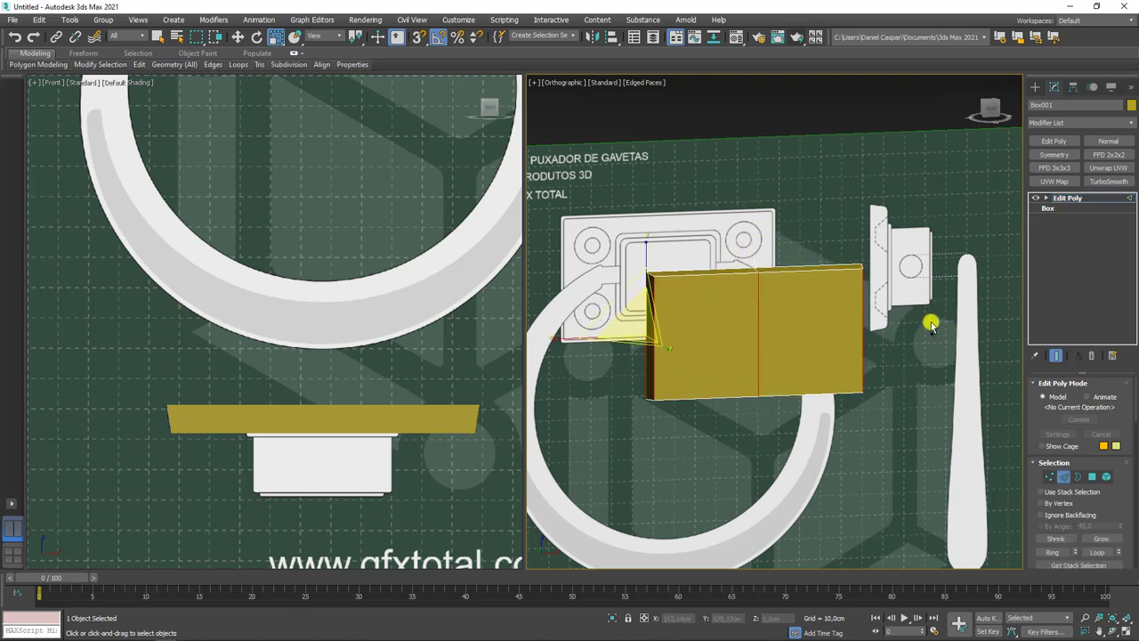
{"action": "left_click", "coordinate": [870, 340]}
Delete the polygons of Box001's right half and turn on See-Through with Alt+X.
{"action": "key", "text": "4"}
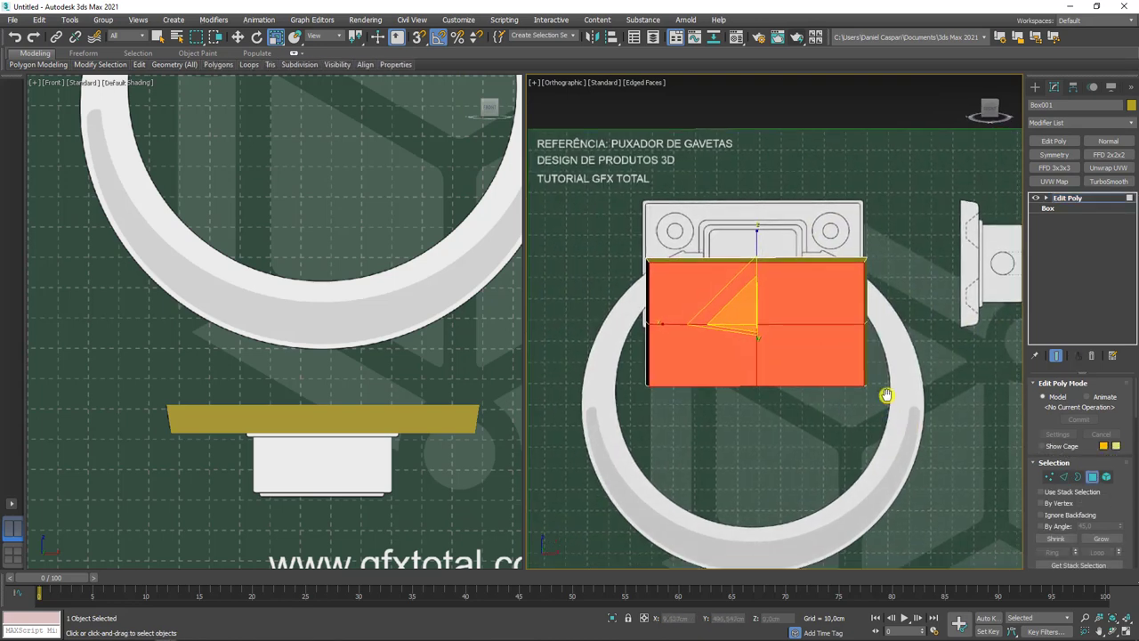
{"action": "scroll", "coordinate": [881, 396], "scroll_direction": "down", "scroll_amount": 3}
{"action": "mouse_move", "coordinate": [1008, 467]}
{"action": "middle_mouse_down", "text": "alt"}
{"action": "mouse_move", "coordinate": [885, 397]}
{"action": "mouse_move", "coordinate": [878, 287]}
{"action": "middle_mouse_up", "text": "alt"}
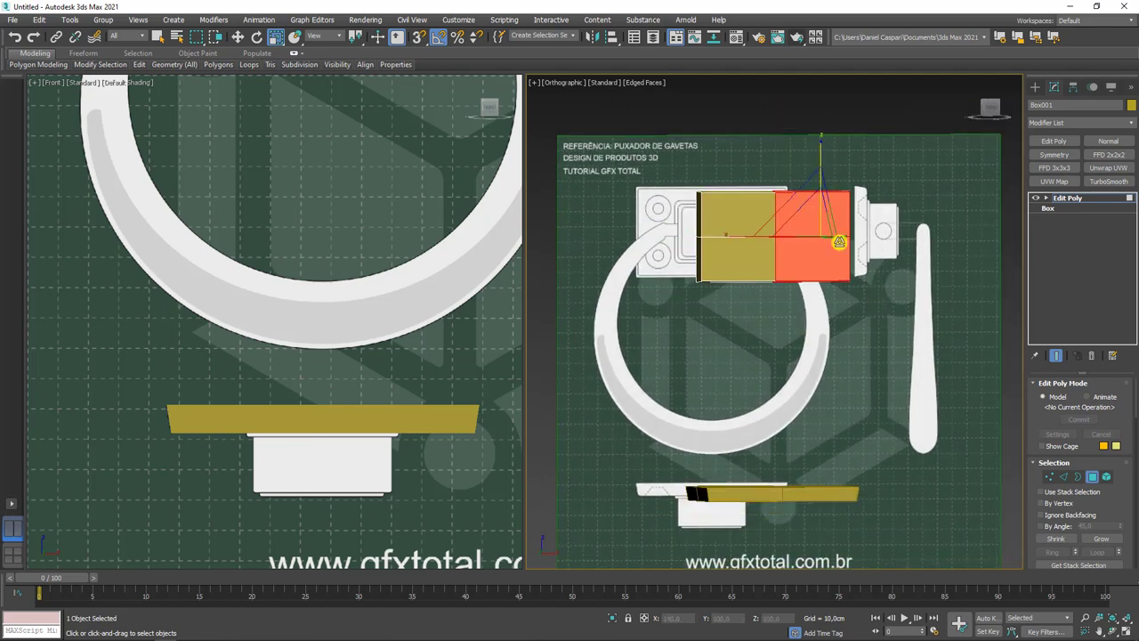
{"action": "key", "text": "Delete"}
{"action": "mouse_move", "coordinate": [843, 368]}
{"action": "middle_mouse_down", "text": "alt"}
{"action": "mouse_move", "coordinate": [826, 303]}
{"action": "mouse_move", "coordinate": [783, 267]}
{"action": "mouse_move", "coordinate": [804, 250]}
{"action": "middle_mouse_up", "text": "alt"}
{"action": "scroll", "coordinate": [765, 258], "scroll_direction": "up", "scroll_amount": 2}
{"action": "scroll", "coordinate": [736, 248], "scroll_direction": "up", "scroll_amount": 3}
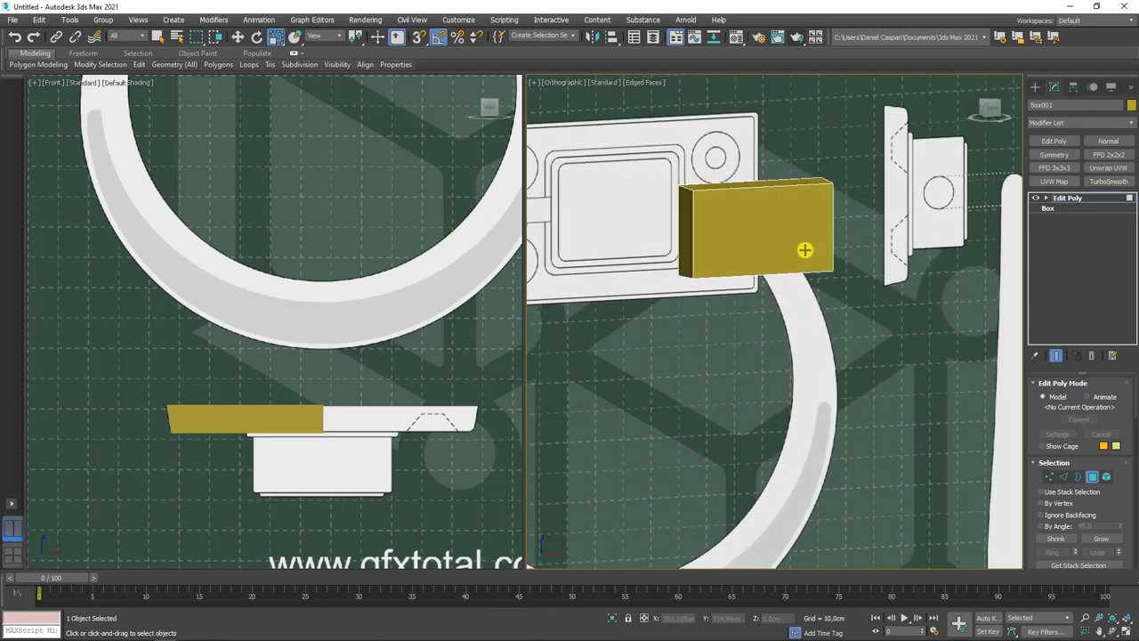
{"action": "key", "text": "alt+x"}
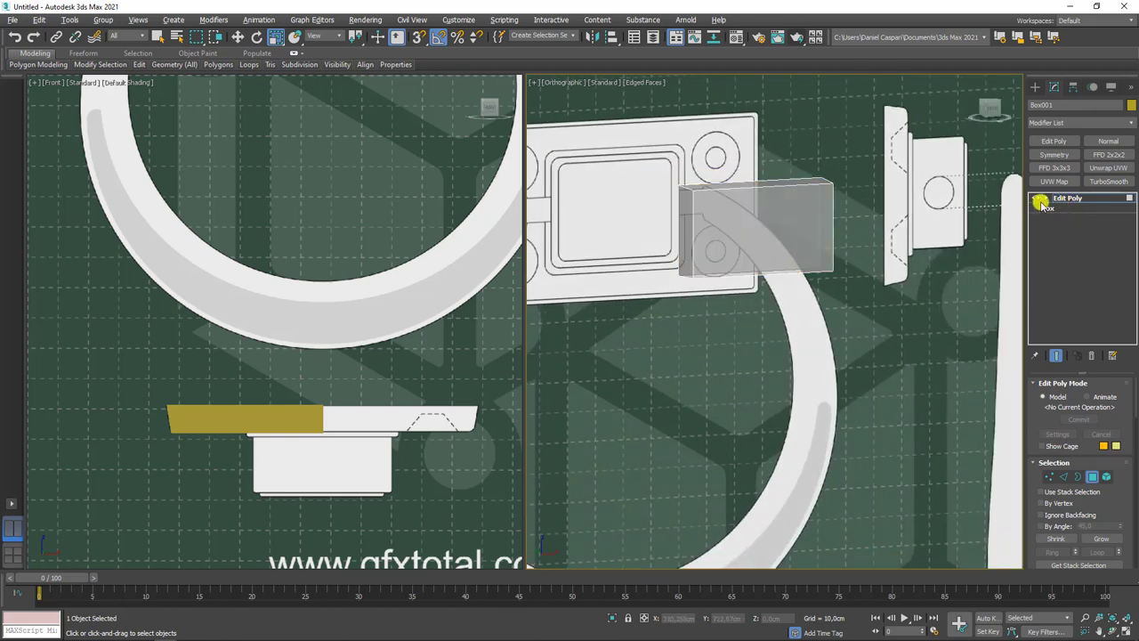
In Vertex mode, select the box's top-edge vertices and nudge them slightly left.
{"action": "left_click", "coordinate": [1061, 476]}
{"action": "middle_click_drag", "start_coordinate": [839, 300], "coordinate": [827, 300], "text": "alt"}
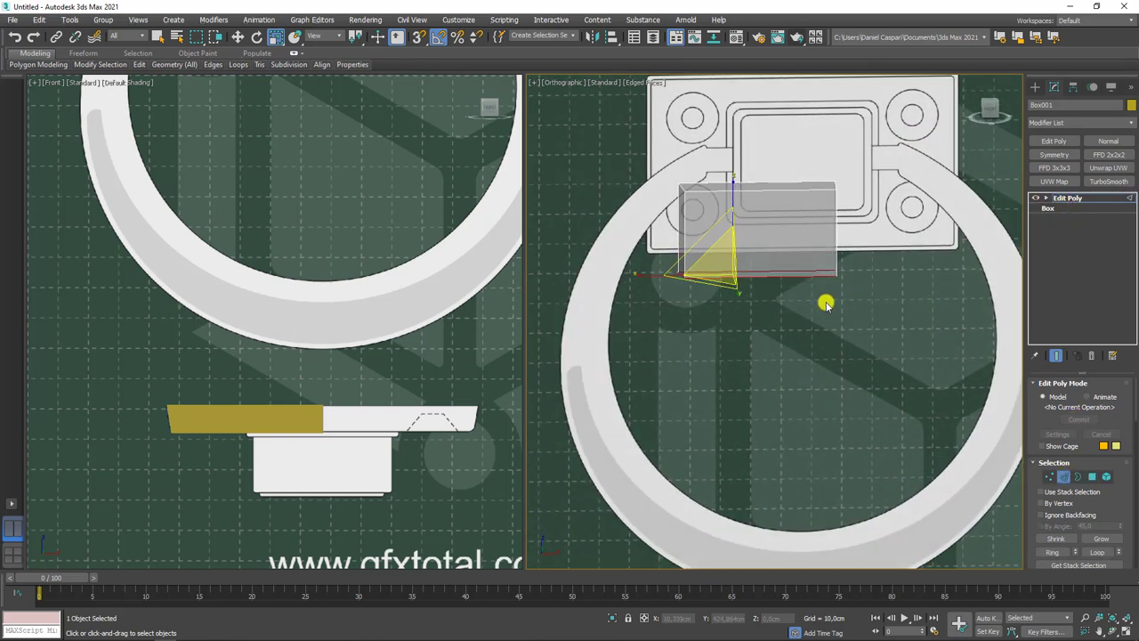
{"action": "scroll", "coordinate": [823, 320], "scroll_direction": "down", "scroll_amount": 2}
{"action": "scroll", "coordinate": [318, 287], "scroll_direction": "down", "scroll_amount": 2}
{"action": "scroll", "coordinate": [318, 286], "scroll_direction": "down", "scroll_amount": 3}
{"action": "scroll", "coordinate": [325, 293], "scroll_direction": "up", "scroll_amount": 4}
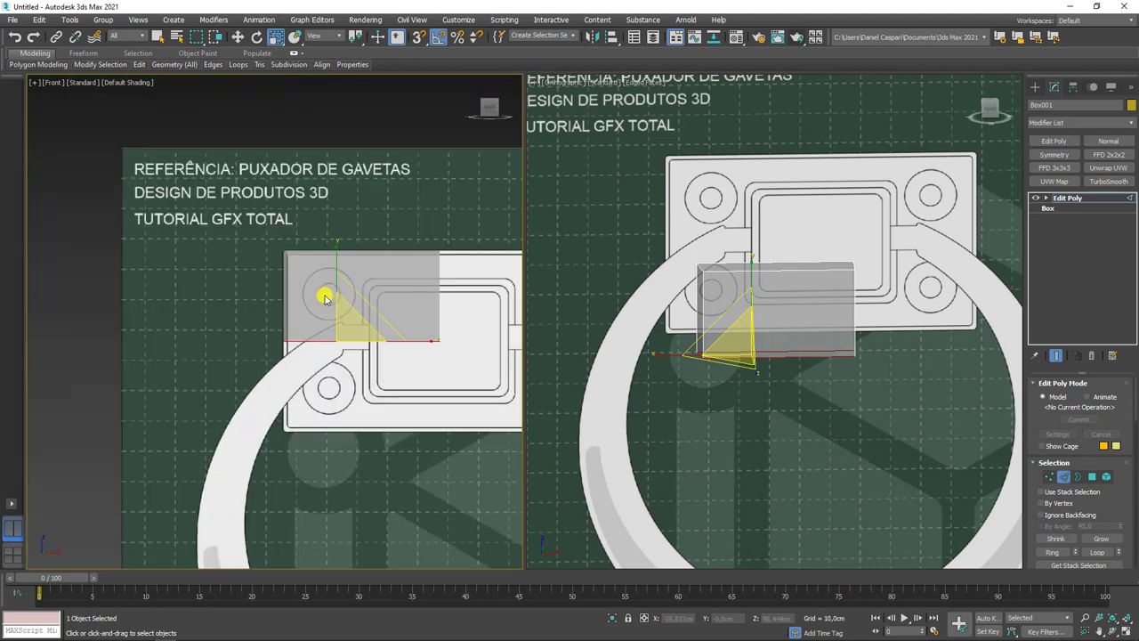
{"action": "scroll", "coordinate": [363, 406], "scroll_direction": "up", "scroll_amount": 2}
{"action": "left_click_drag", "start_coordinate": [498, 254], "coordinate": [360, 197]}
{"action": "mouse_move", "coordinate": [384, 254]}
{"action": "left_mouse_down"}
{"action": "mouse_move", "coordinate": [472, 275]}
{"action": "mouse_move", "coordinate": [350, 282]}
{"action": "left_mouse_up"}
{"action": "key", "text": "w"}
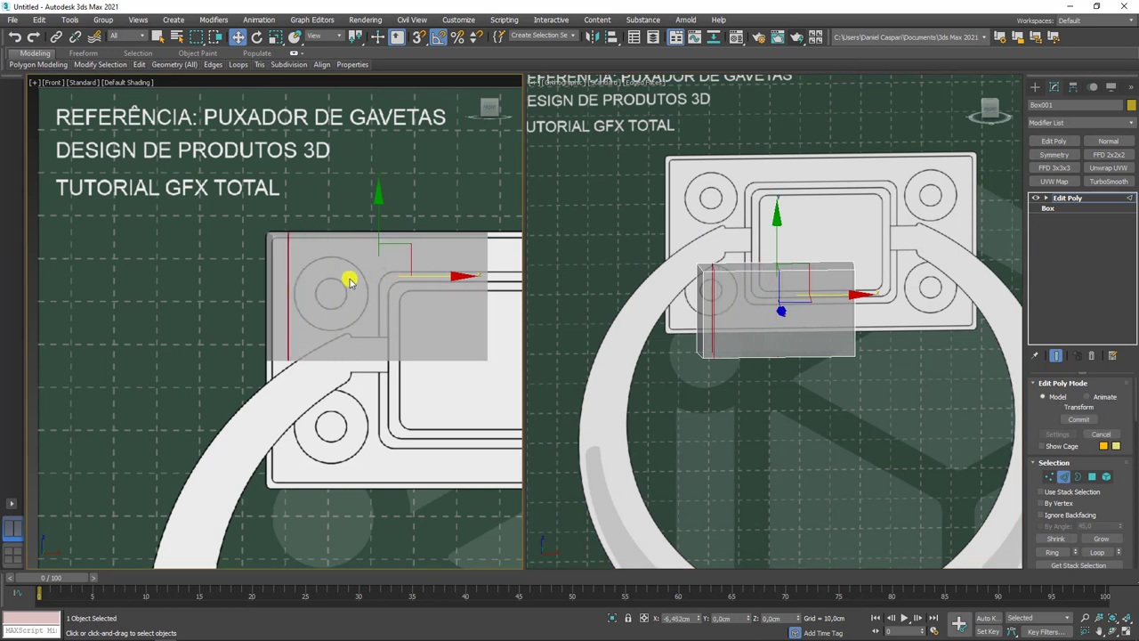
{"action": "key", "text": "ctrl+z"}
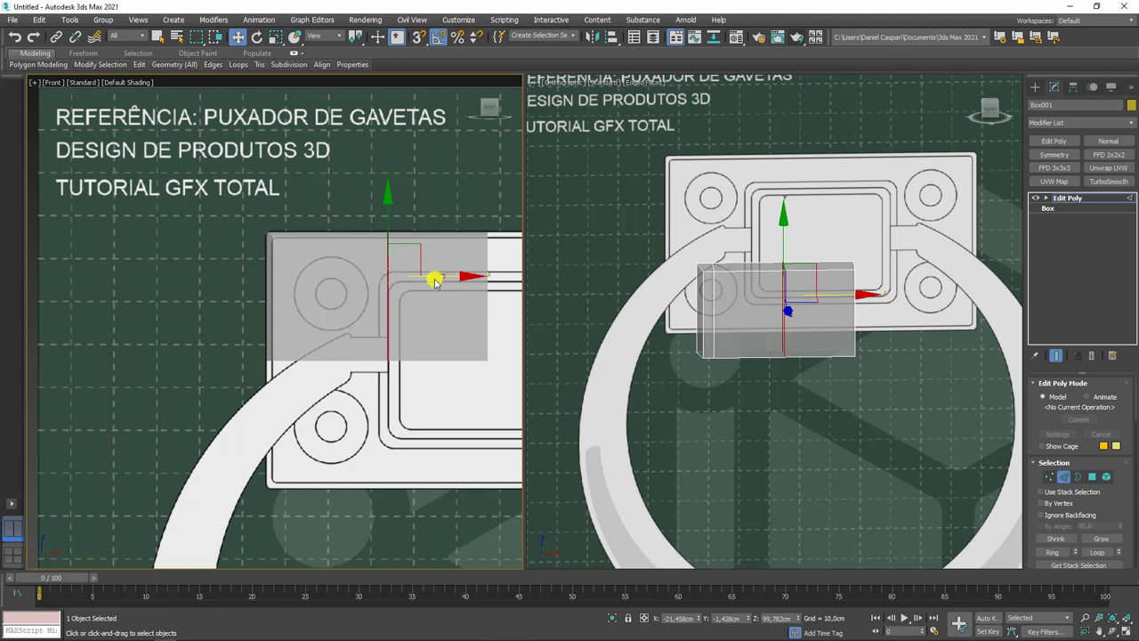
{"action": "left_click_drag", "start_coordinate": [436, 280], "coordinate": [426, 281]}
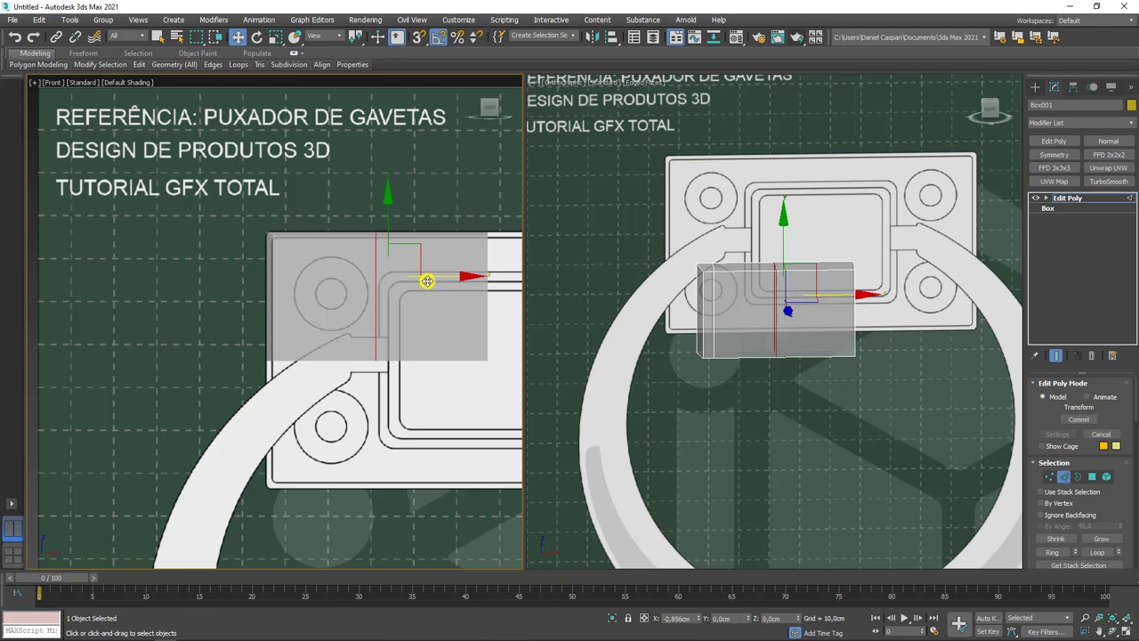
Show edged faces in the Front view and toggle the box's See-Through display.
{"action": "key", "text": "F4"}
{"action": "scroll", "coordinate": [374, 294], "scroll_direction": "up", "scroll_amount": 4}
{"action": "scroll", "coordinate": [338, 297], "scroll_direction": "down", "scroll_amount": 2}
{"action": "scroll", "coordinate": [266, 301], "scroll_direction": "down", "scroll_amount": 2}
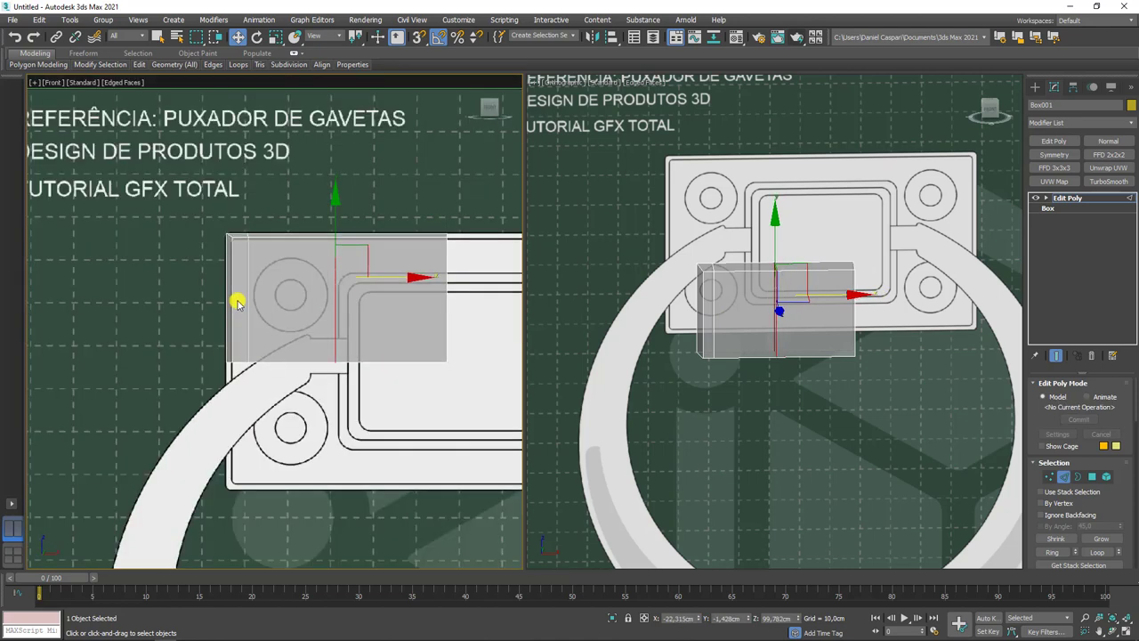
{"action": "middle_click_drag", "start_coordinate": [824, 314], "coordinate": [814, 364]}
{"action": "key", "text": "alt+x"}
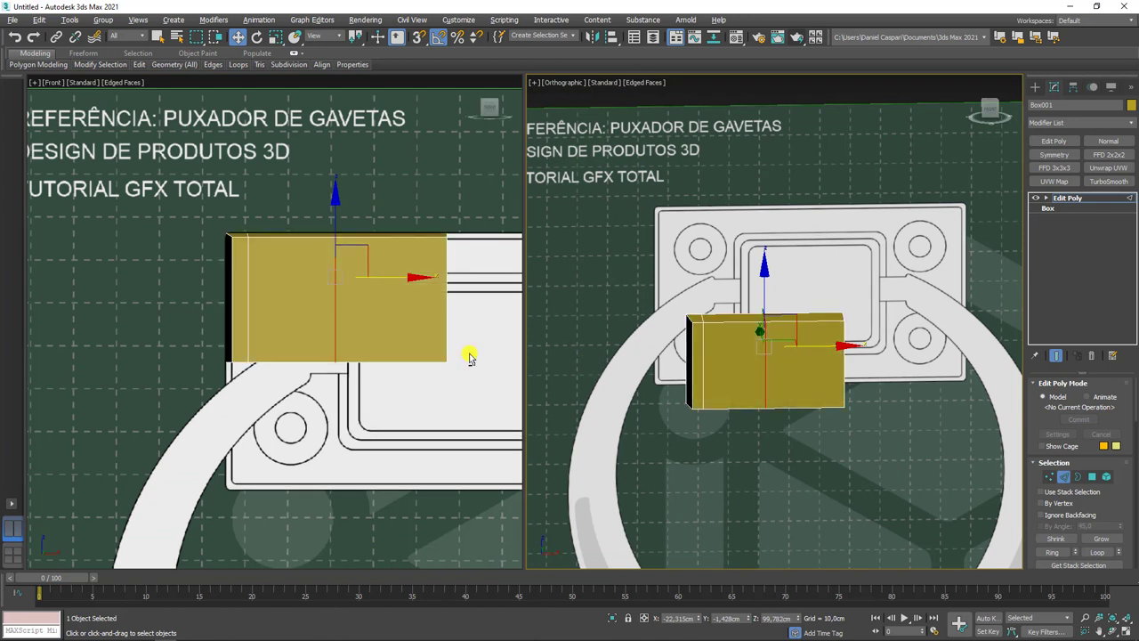
{"action": "middle_click", "coordinate": [185, 306]}
{"action": "key", "text": "alt+x"}
Select other vertices and move them up about 3 cm, then down about 2 cm.
{"action": "left_click", "coordinate": [306, 257]}
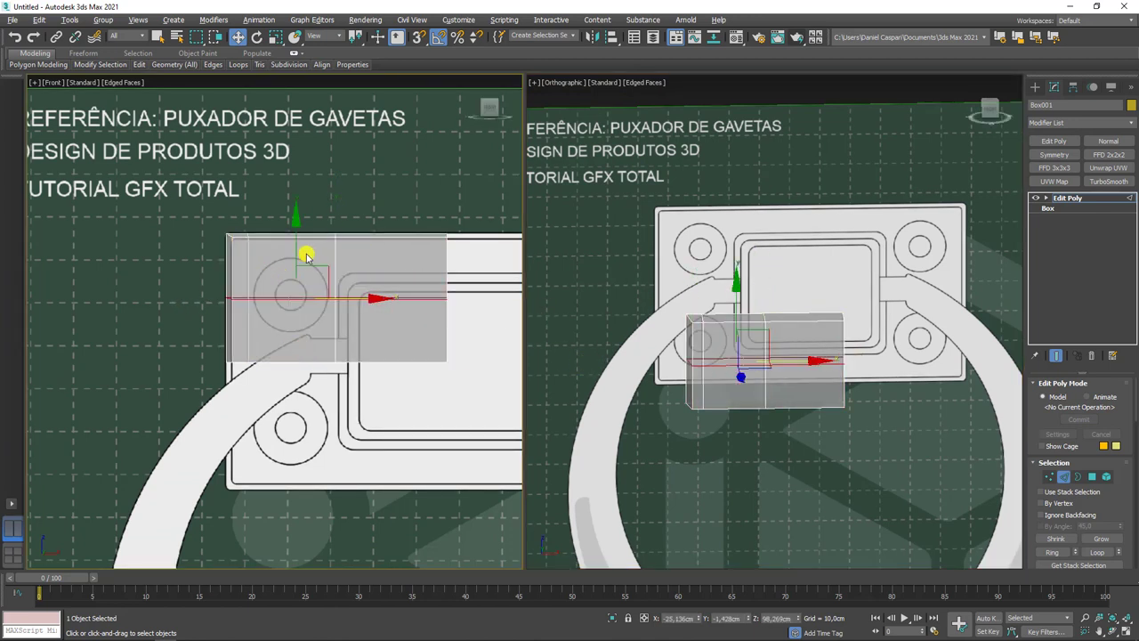
{"action": "key", "text": "e"}
{"action": "key", "text": "r"}
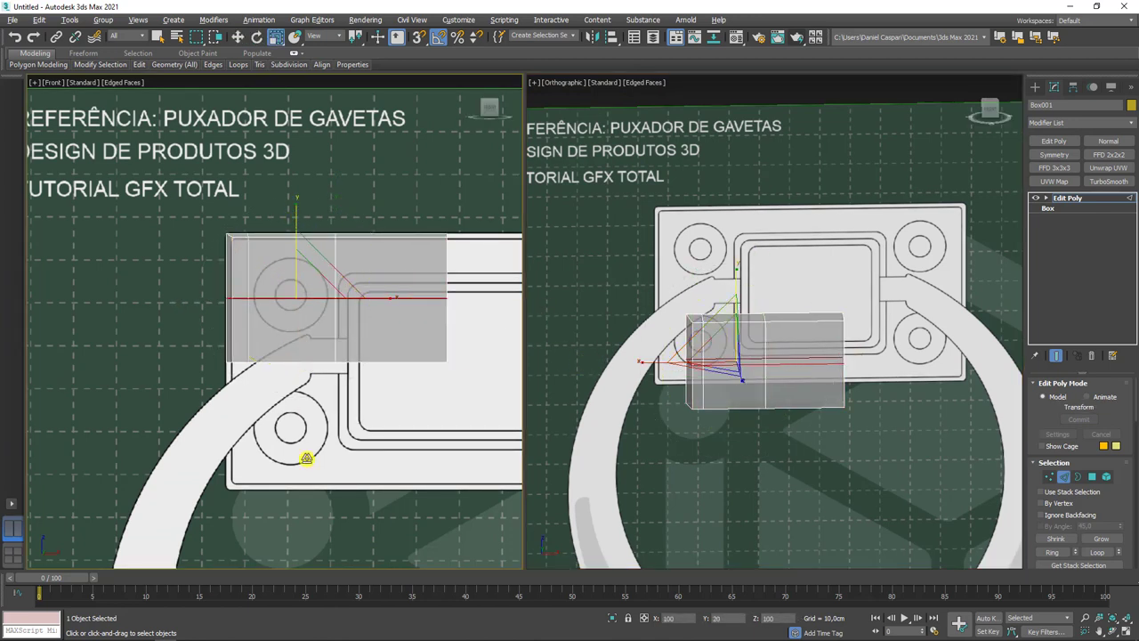
{"action": "key", "text": "w"}
{"action": "left_click_drag", "start_coordinate": [298, 246], "coordinate": [333, 202]}
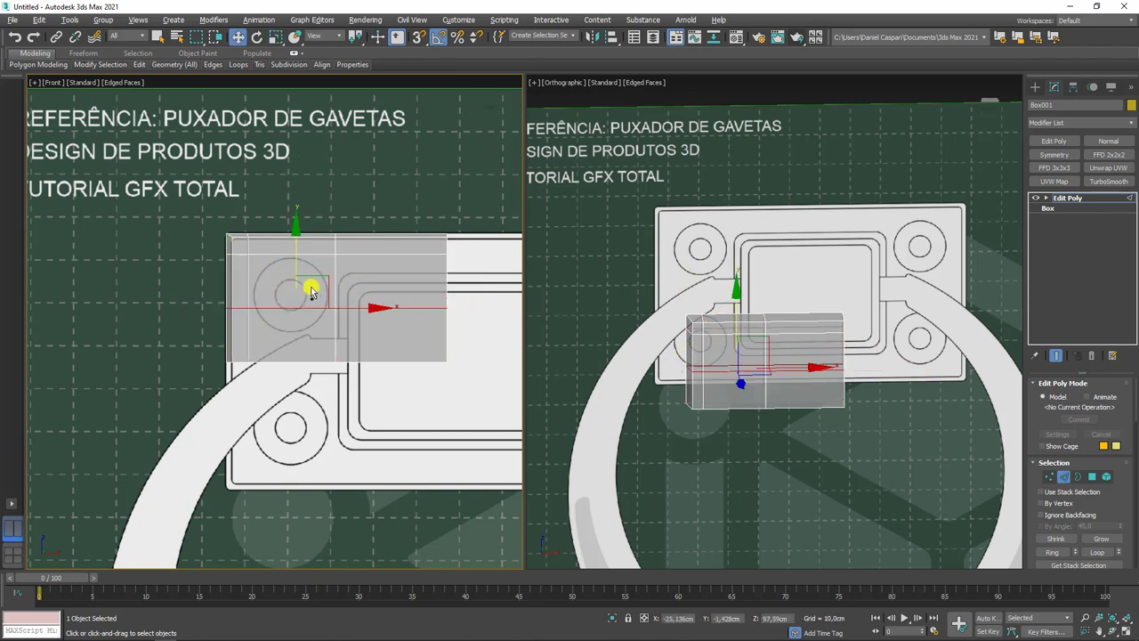
{"action": "left_click_drag", "start_coordinate": [303, 257], "coordinate": [293, 282]}
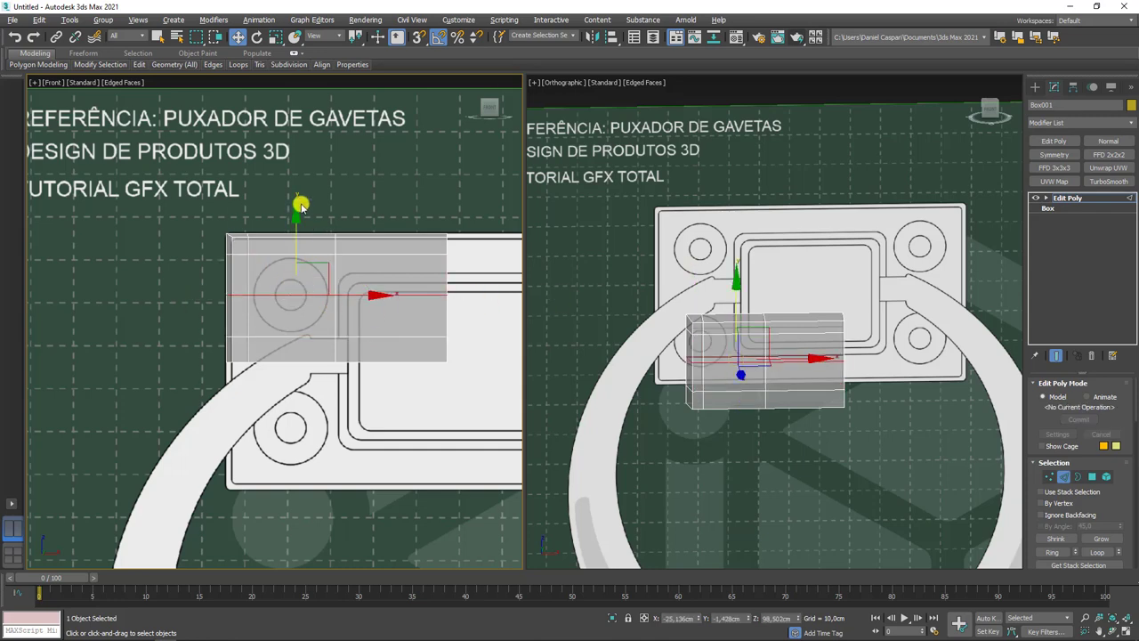
Zoom the Front view in toward the block and select the block box.
{"action": "scroll", "coordinate": [294, 326], "scroll_direction": "up", "scroll_amount": 2}
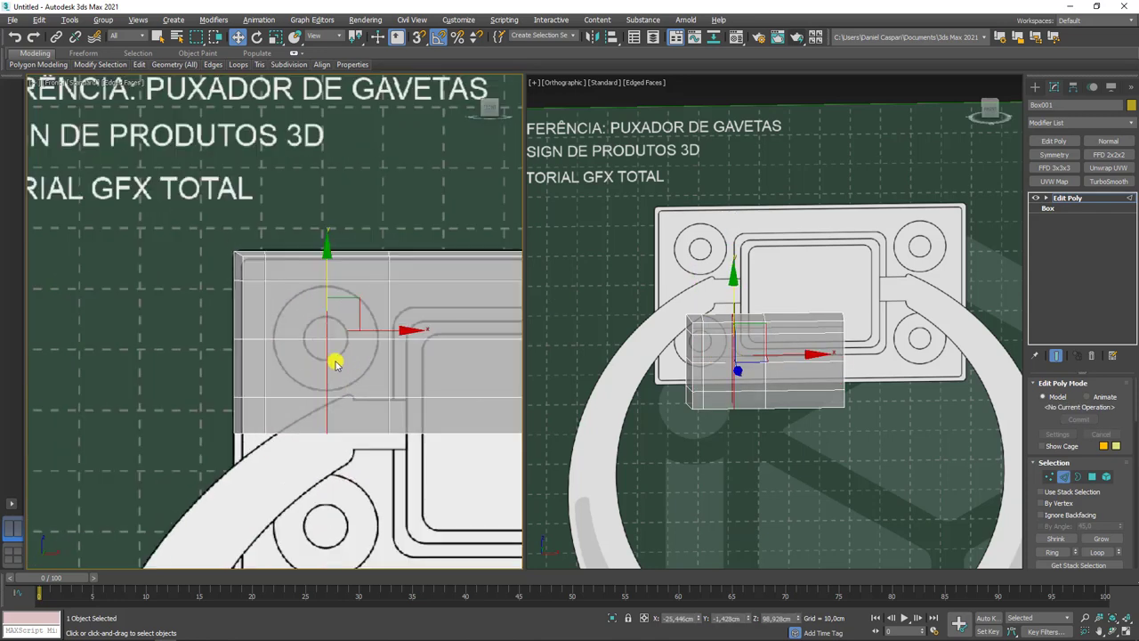
{"action": "mouse_move", "coordinate": [333, 361]}
{"action": "middle_mouse_down"}
{"action": "mouse_move", "coordinate": [333, 376]}
{"action": "mouse_move", "coordinate": [311, 366]}
{"action": "middle_mouse_up"}
{"action": "scroll", "coordinate": [719, 338], "scroll_direction": "up", "scroll_amount": 1}
{"action": "scroll", "coordinate": [719, 338], "scroll_direction": "up", "scroll_amount": 1}
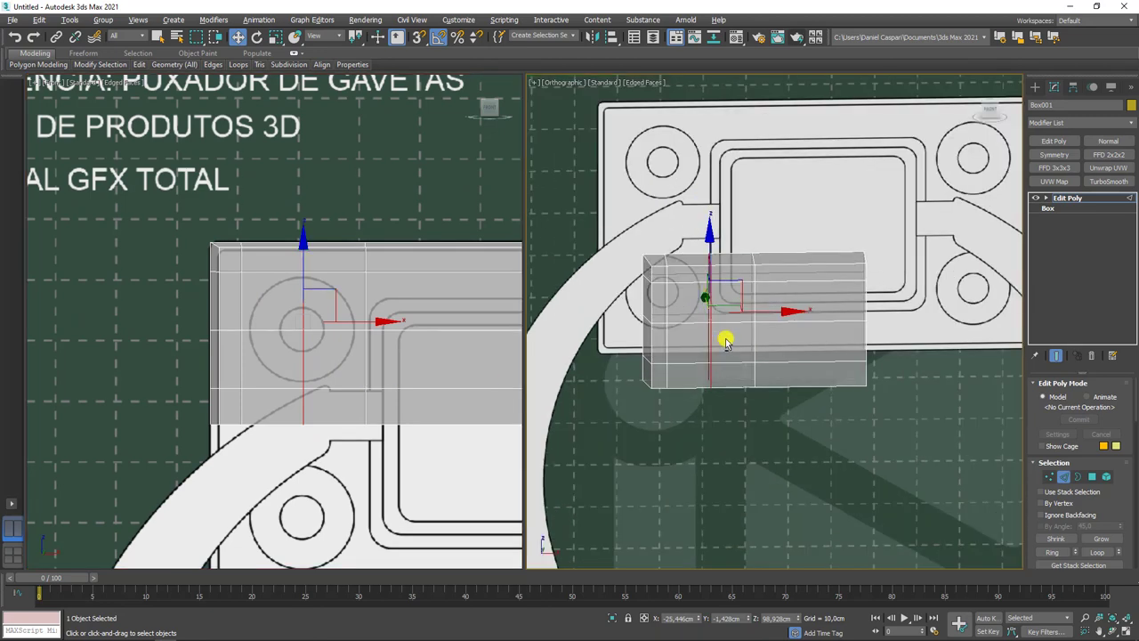
{"action": "left_click", "coordinate": [723, 335]}
{"action": "scroll", "coordinate": [723, 335], "scroll_direction": "up", "scroll_amount": 1}
{"action": "scroll", "coordinate": [729, 334], "scroll_direction": "up", "scroll_amount": 1}
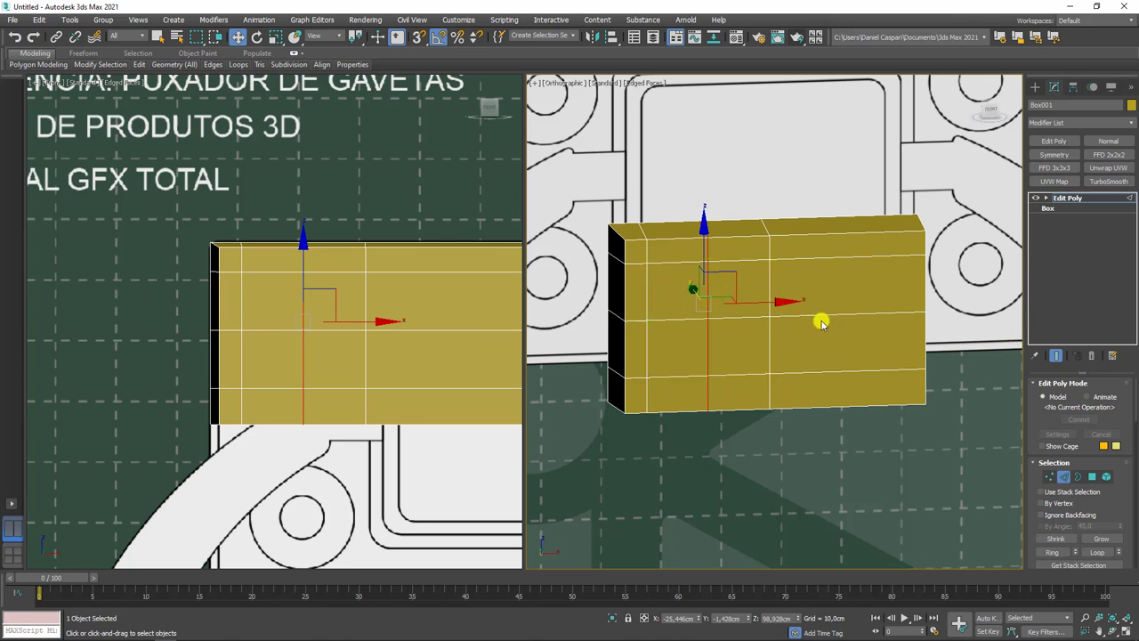
Select the central and surrounding front-face vertices and connect them with diagonal edges.
{"action": "key", "text": "1"}
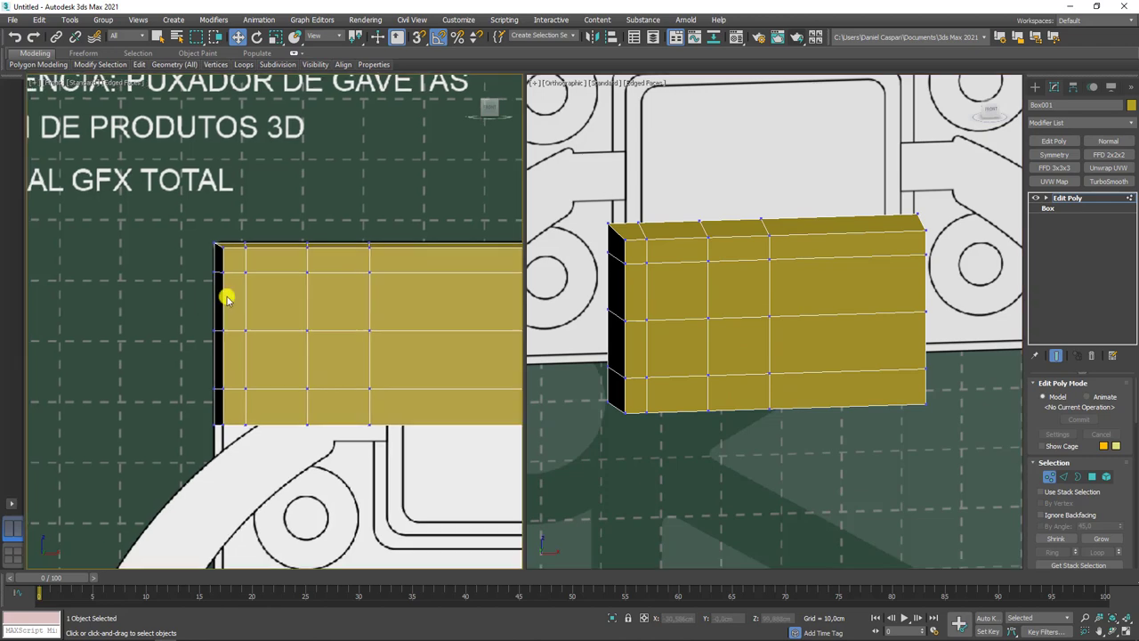
{"action": "scroll", "coordinate": [228, 294], "scroll_direction": "up", "scroll_amount": 2}
{"action": "left_click_drag", "start_coordinate": [244, 263], "coordinate": [246, 263]}
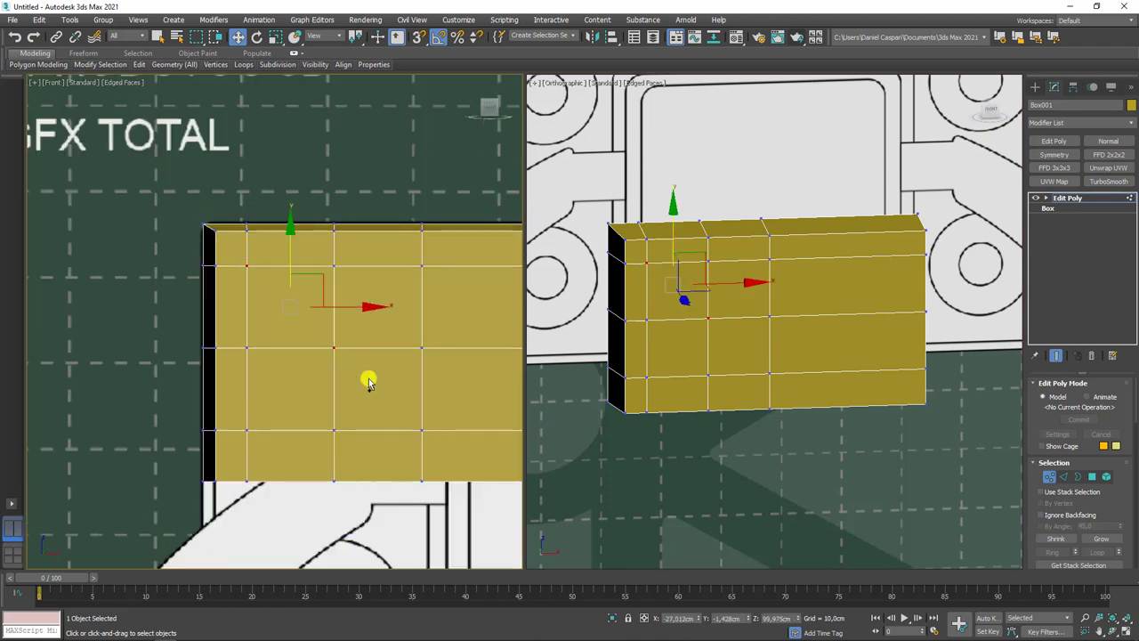
{"action": "left_click_drag", "start_coordinate": [383, 406], "coordinate": [454, 445], "text": "ctrl"}
{"action": "left_click", "coordinate": [422, 265], "text": "ctrl"}
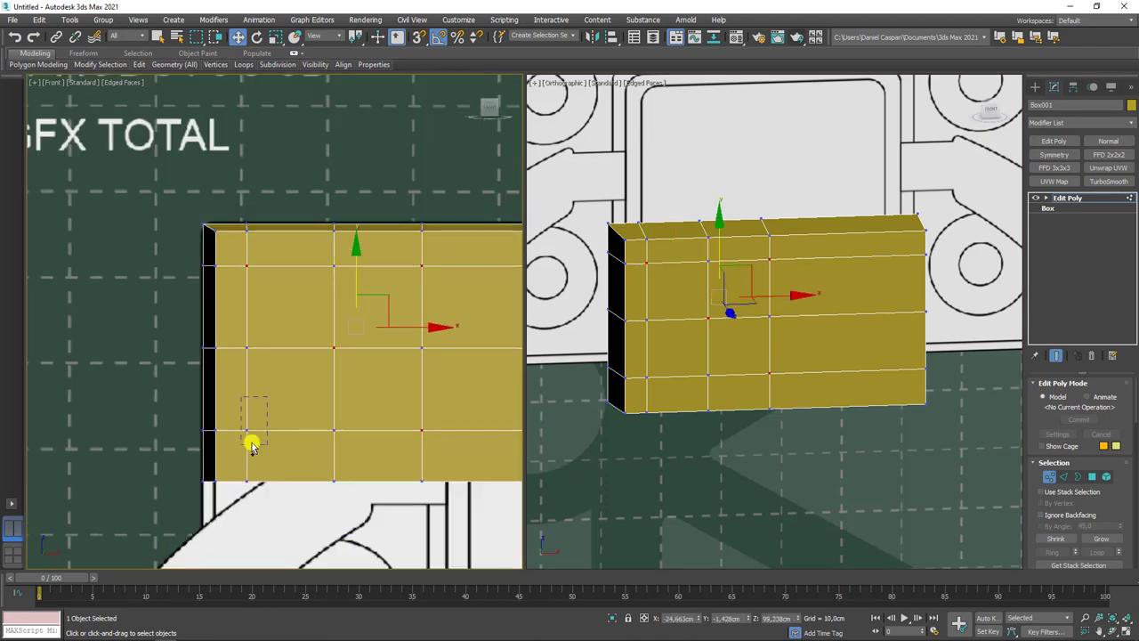
{"action": "left_click_drag", "start_coordinate": [252, 446], "coordinate": [252, 447], "text": "ctrl"}
{"action": "middle_click_drag", "start_coordinate": [732, 395], "coordinate": [885, 411], "text": "alt"}
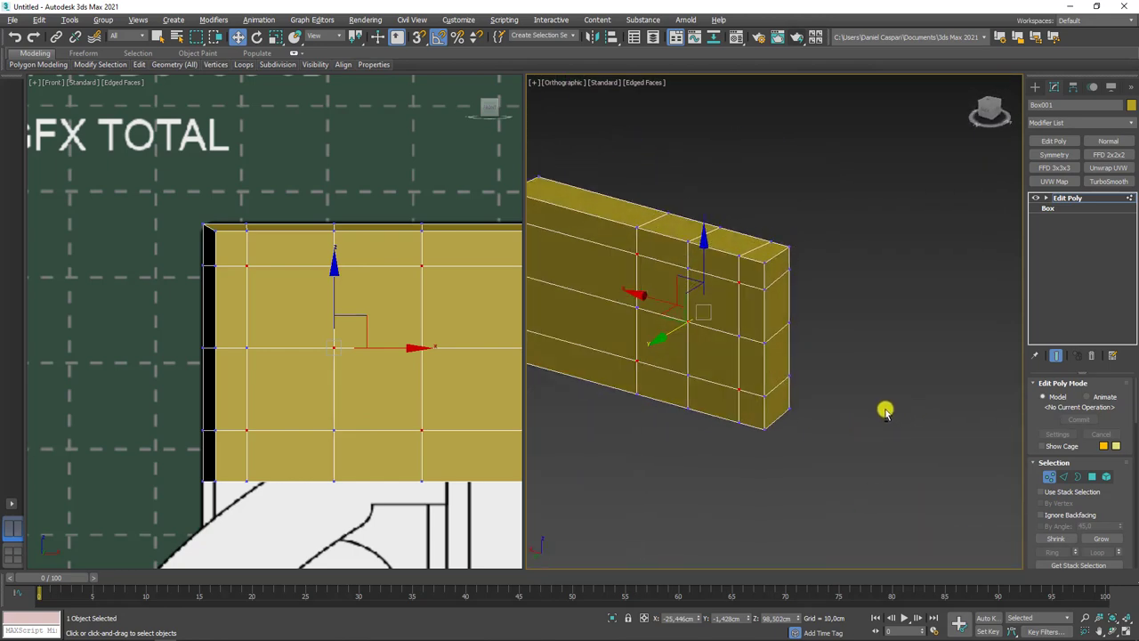
{"action": "key", "text": "ctrl+shift+e"}
Return to the front view and expand the command panel to show the vertex Chamfer settings.
{"action": "mouse_move", "coordinate": [842, 407]}
{"action": "middle_mouse_down", "text": "alt"}
{"action": "mouse_move", "coordinate": [703, 407]}
{"action": "mouse_move", "coordinate": [406, 347]}
{"action": "middle_mouse_up", "text": "alt"}
{"action": "left_click", "coordinate": [343, 353]}
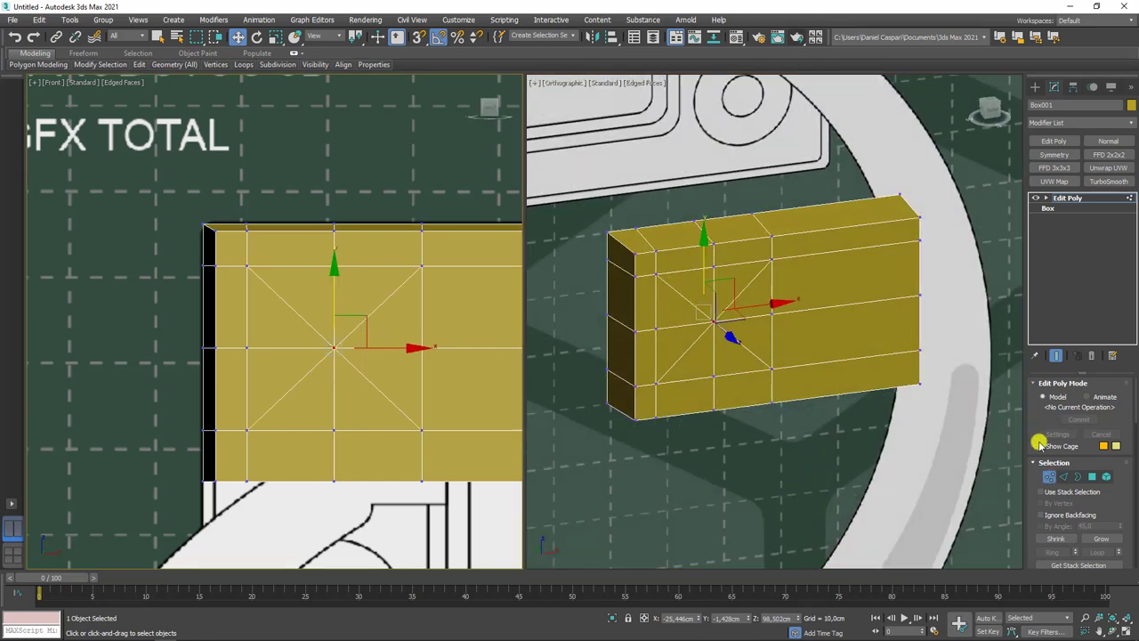
{"action": "left_click_drag", "start_coordinate": [1039, 445], "coordinate": [1029, 288]}
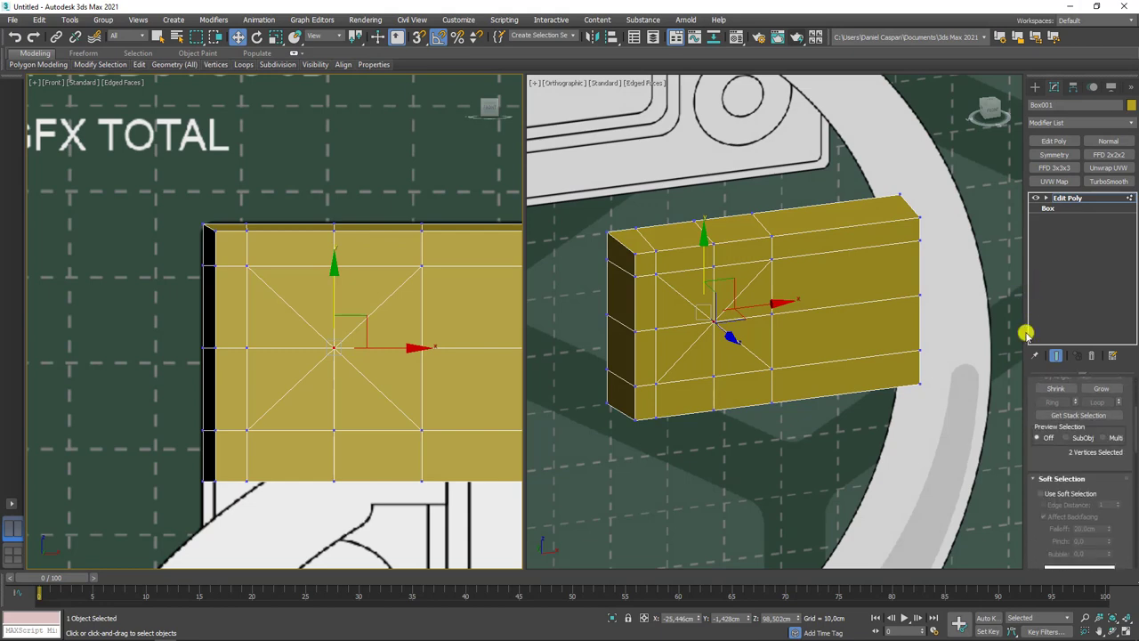
{"action": "left_click_drag", "start_coordinate": [1025, 332], "coordinate": [907, 330]}
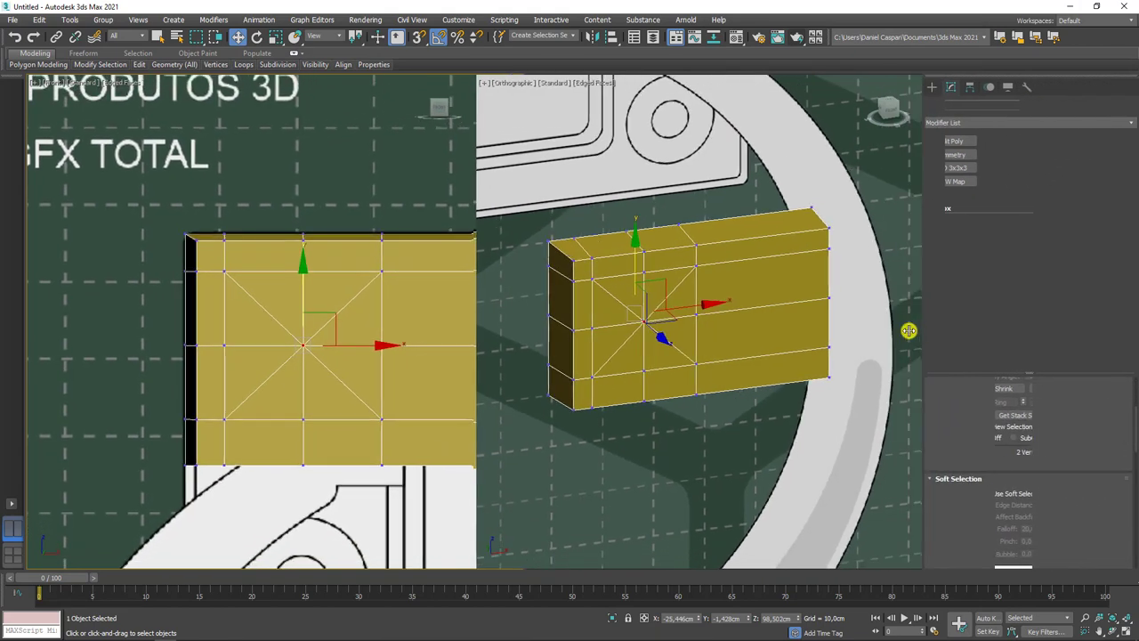
{"action": "scroll", "coordinate": [1042, 249], "scroll_direction": "down", "scroll_amount": 5}
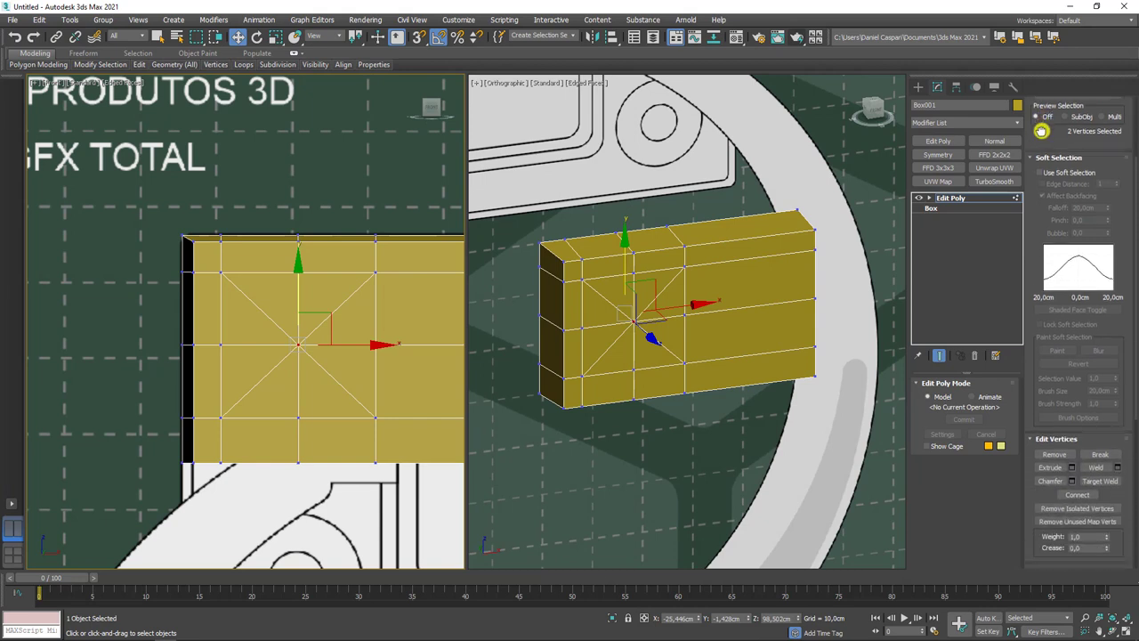
Chamfer the centre vertex with 0 segments to about 0.87cm, forming a small committed octagon.
{"action": "left_click", "coordinate": [1074, 409]}
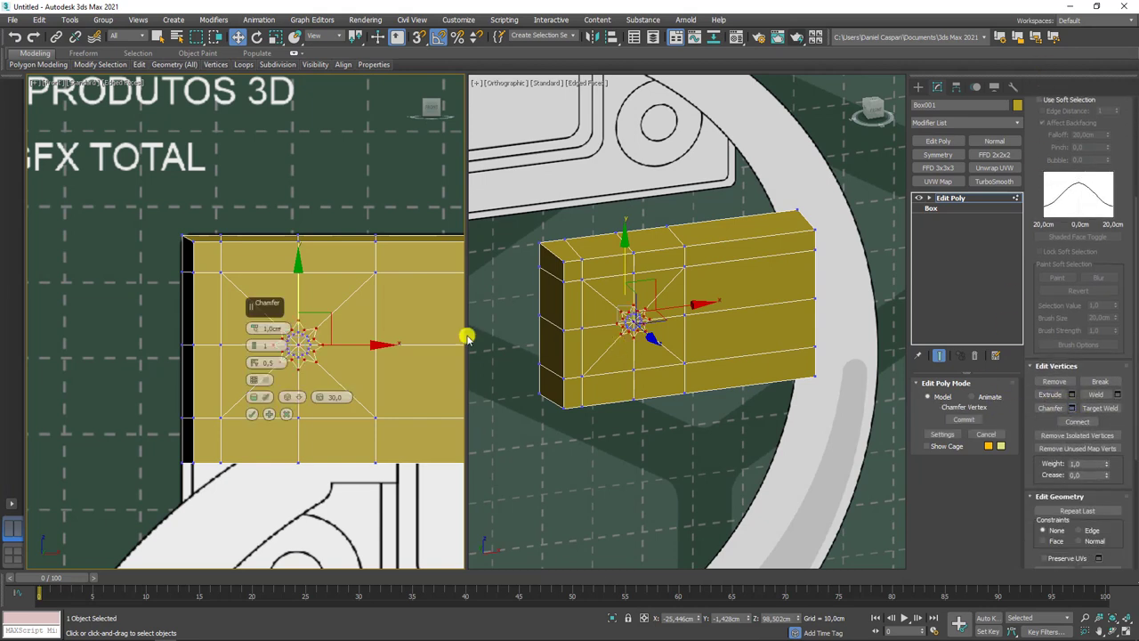
{"action": "left_click_drag", "start_coordinate": [254, 350], "coordinate": [254, 360]}
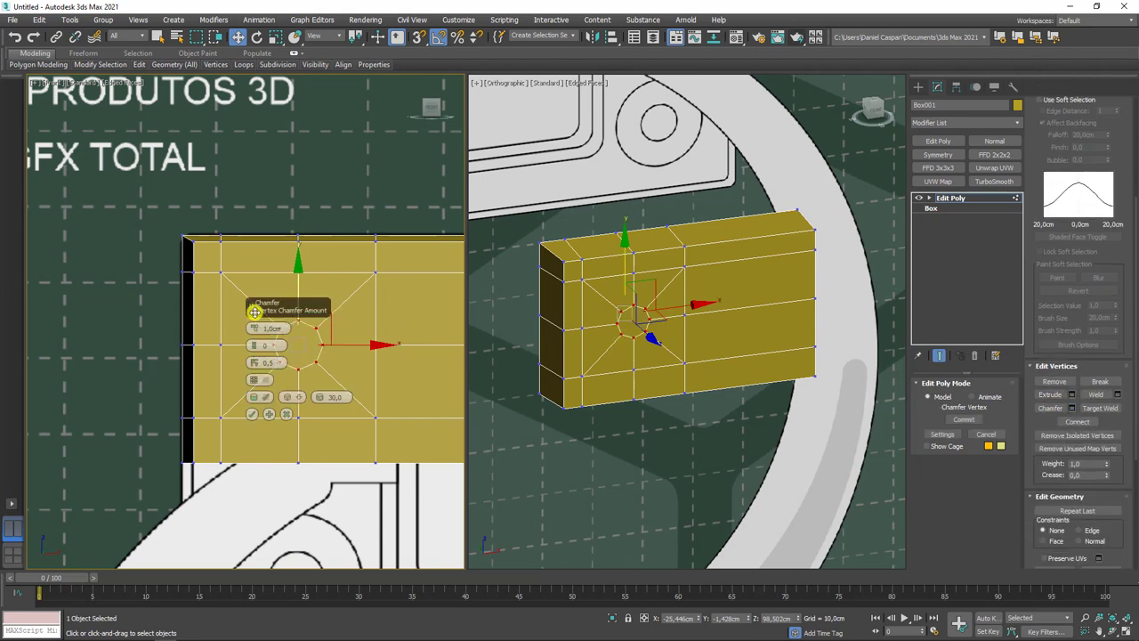
{"action": "mouse_move", "coordinate": [252, 305]}
{"action": "left_mouse_down"}
{"action": "mouse_move", "coordinate": [276, 144]}
{"action": "mouse_move", "coordinate": [205, 278]}
{"action": "left_mouse_up"}
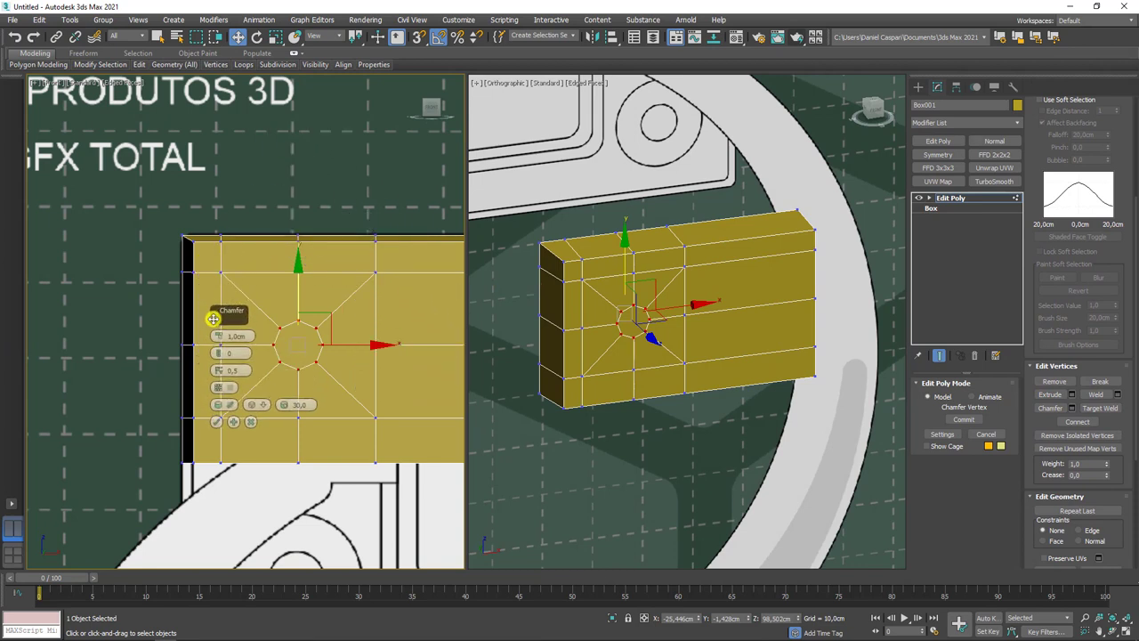
{"action": "scroll", "coordinate": [267, 356], "scroll_direction": "up", "scroll_amount": 3}
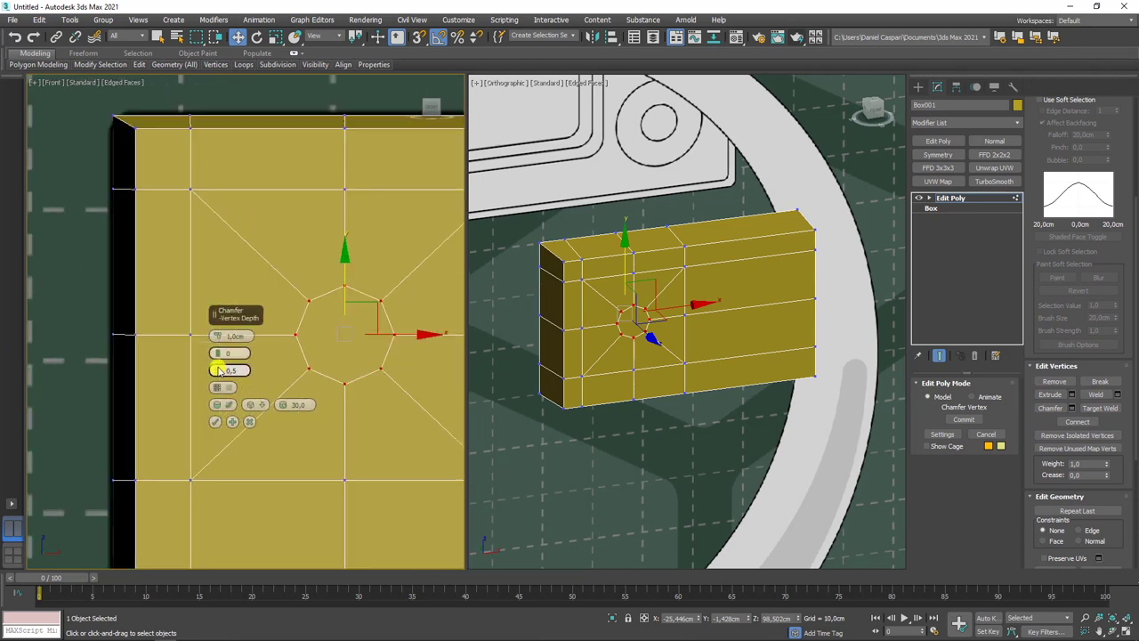
{"action": "left_click_drag", "start_coordinate": [221, 339], "coordinate": [304, 282]}
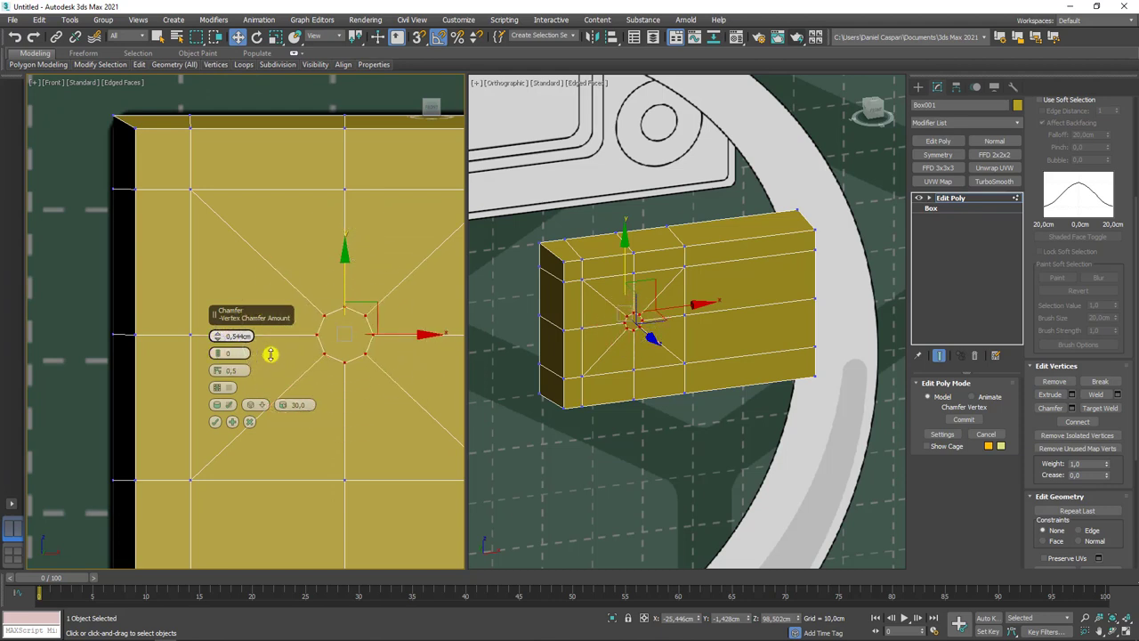
{"action": "left_click_drag", "start_coordinate": [304, 281], "coordinate": [281, 347]}
{"action": "left_click", "coordinate": [220, 422]}
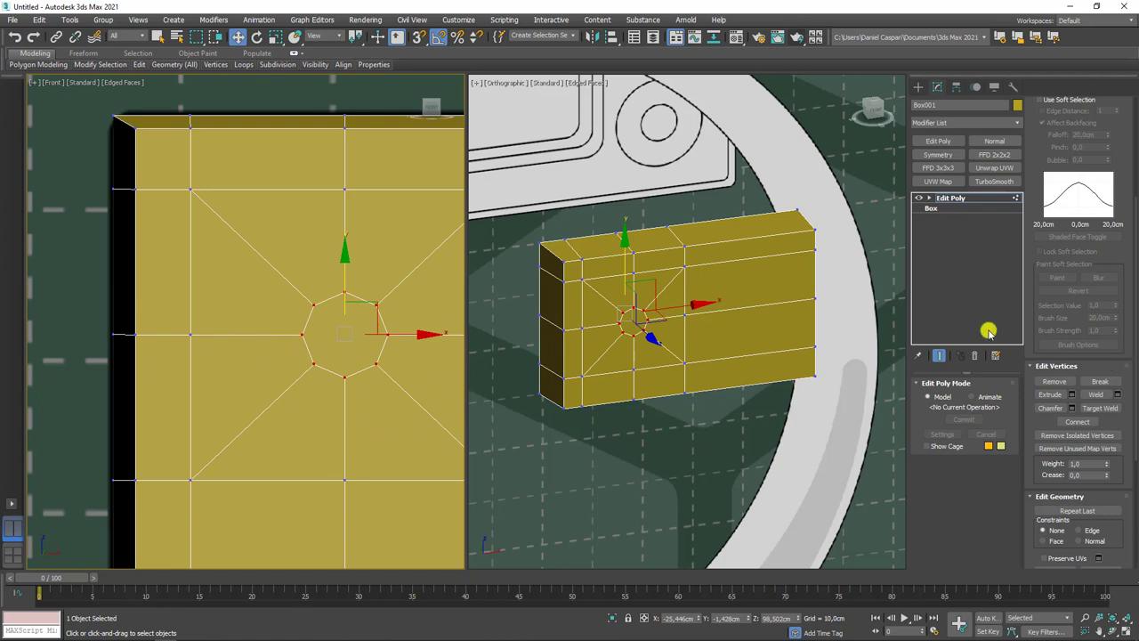
{"action": "middle_click_drag", "start_coordinate": [374, 370], "coordinate": [331, 360]}
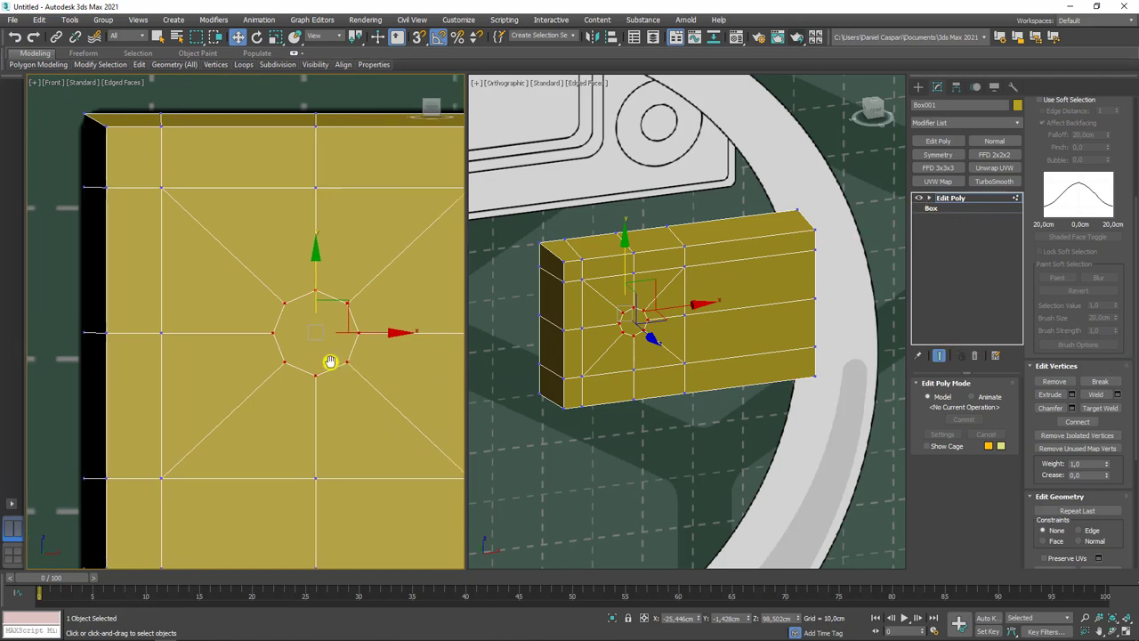
Delete the octagon face to open a hole and scale its border out into a new ring.
{"action": "key", "text": "4"}
{"action": "left_click", "coordinate": [294, 331]}
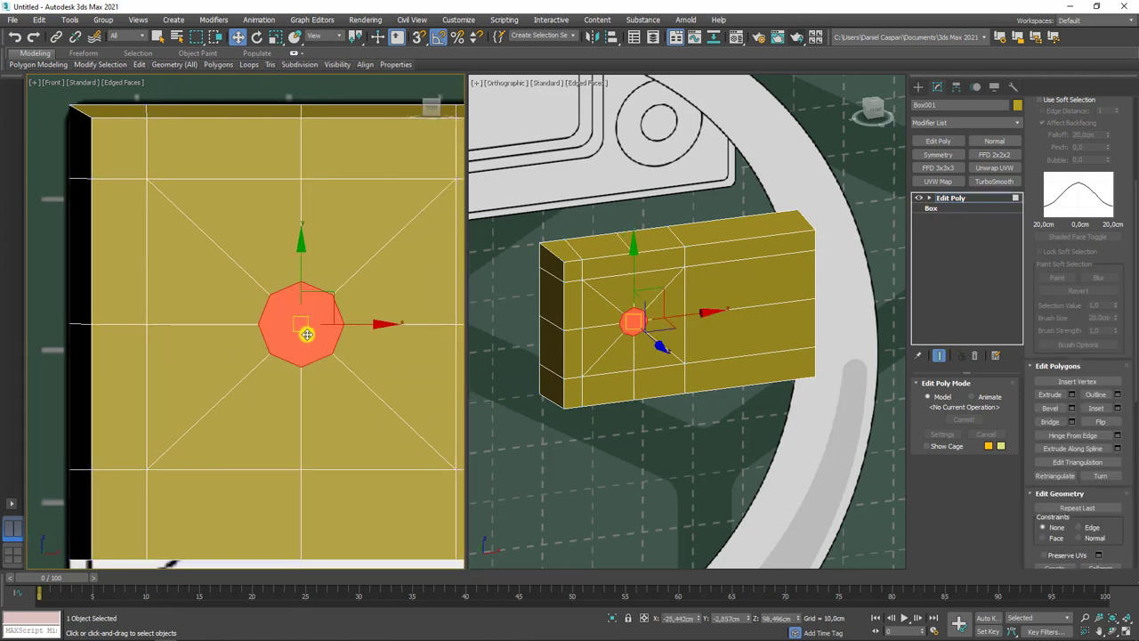
{"action": "key", "text": "Delete"}
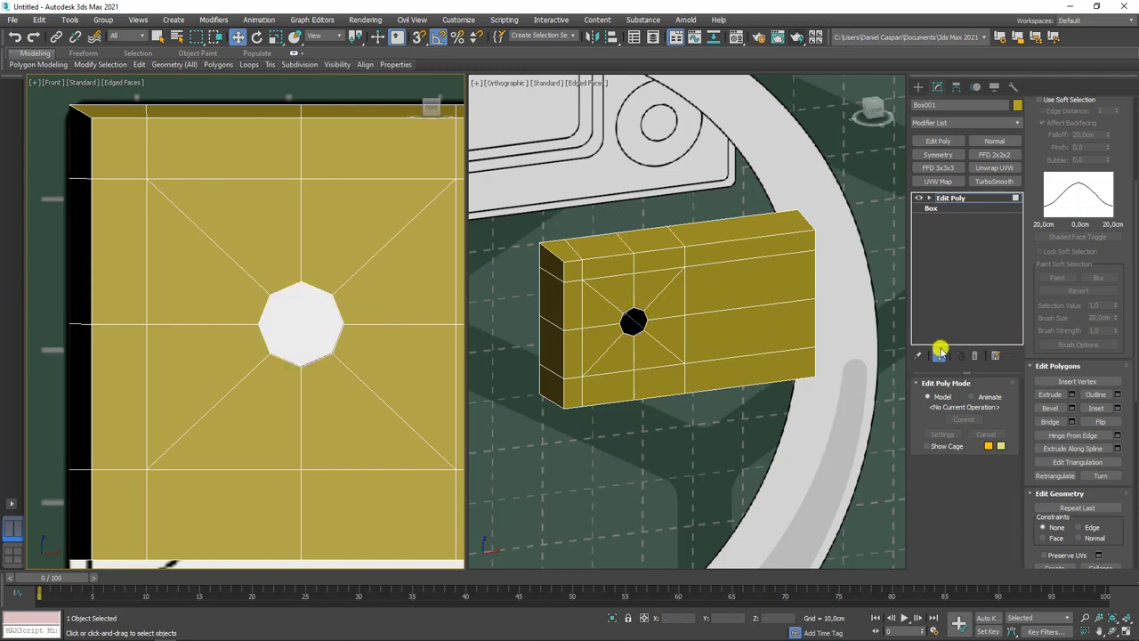
{"action": "key", "text": "3"}
{"action": "left_click", "coordinate": [330, 347]}
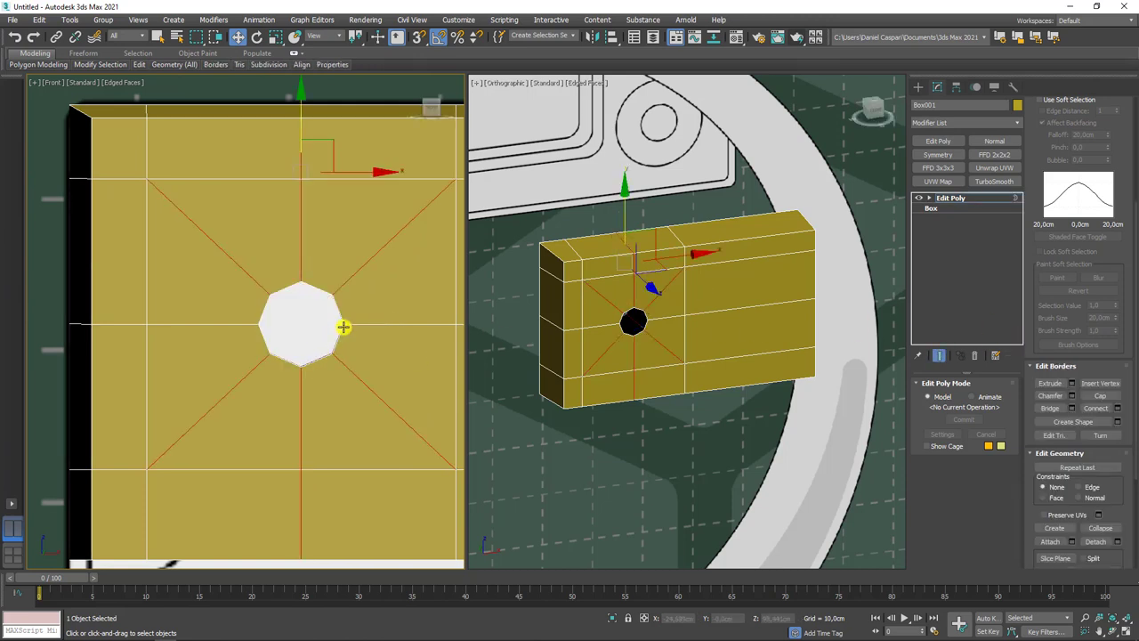
{"action": "key", "text": "r"}
{"action": "mouse_move", "coordinate": [323, 308]}
{"action": "left_mouse_down", "text": "shift"}
{"action": "mouse_move", "coordinate": [363, 235]}
{"action": "mouse_move", "coordinate": [414, 231]}
{"action": "left_mouse_up", "text": "shift"}
Extend the hole border back into the block and bridge it to the outer octagon border.
{"action": "mouse_move", "coordinate": [682, 350]}
{"action": "middle_mouse_down", "text": "alt"}
{"action": "mouse_move", "coordinate": [771, 348]}
{"action": "mouse_move", "coordinate": [581, 342]}
{"action": "middle_mouse_up", "text": "alt"}
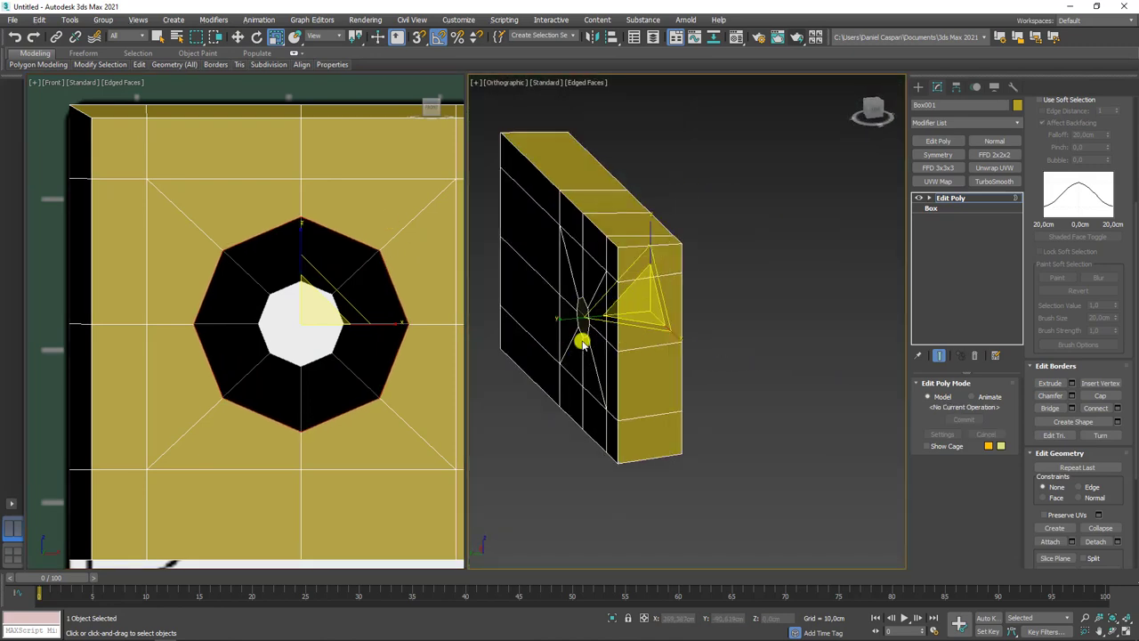
{"action": "scroll", "coordinate": [593, 327], "scroll_direction": "up", "scroll_amount": 3}
{"action": "key", "text": "w"}
{"action": "scroll", "coordinate": [664, 363], "scroll_direction": "up", "scroll_amount": 2}
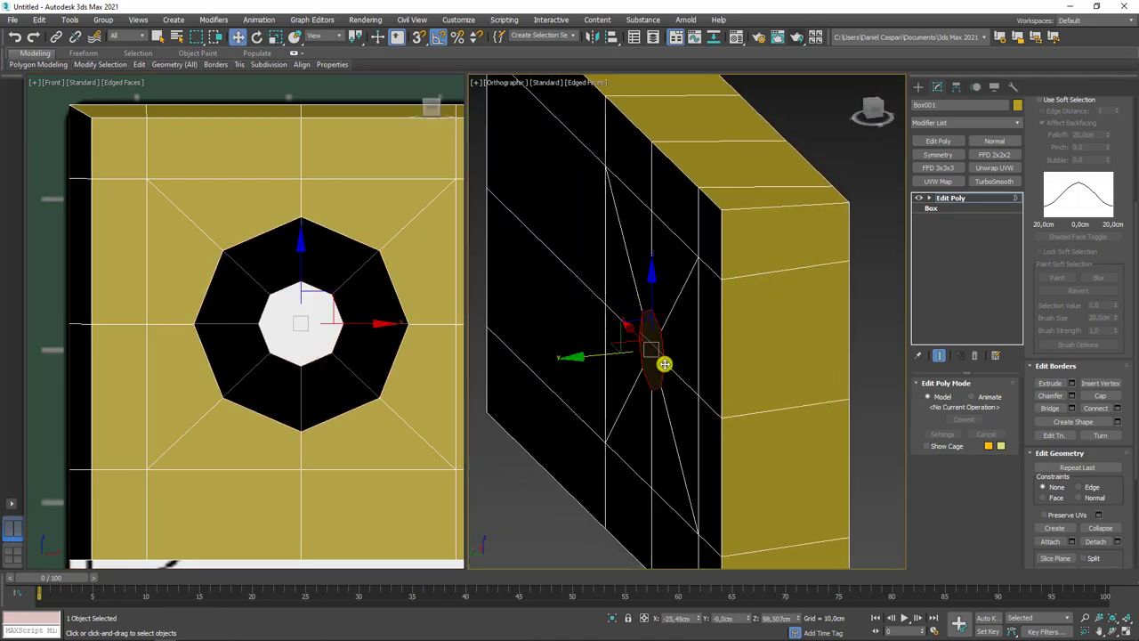
{"action": "mouse_move", "coordinate": [614, 365]}
{"action": "middle_mouse_down", "text": "alt"}
{"action": "mouse_move", "coordinate": [638, 365]}
{"action": "mouse_move", "coordinate": [623, 347]}
{"action": "middle_mouse_up", "text": "alt"}
{"action": "left_click_drag", "start_coordinate": [622, 346], "coordinate": [697, 329], "text": "shift"}
{"action": "mouse_move", "coordinate": [706, 327]}
{"action": "middle_mouse_down", "text": "alt"}
{"action": "mouse_move", "coordinate": [735, 394]}
{"action": "mouse_move", "coordinate": [628, 378]}
{"action": "middle_mouse_up", "text": "alt"}
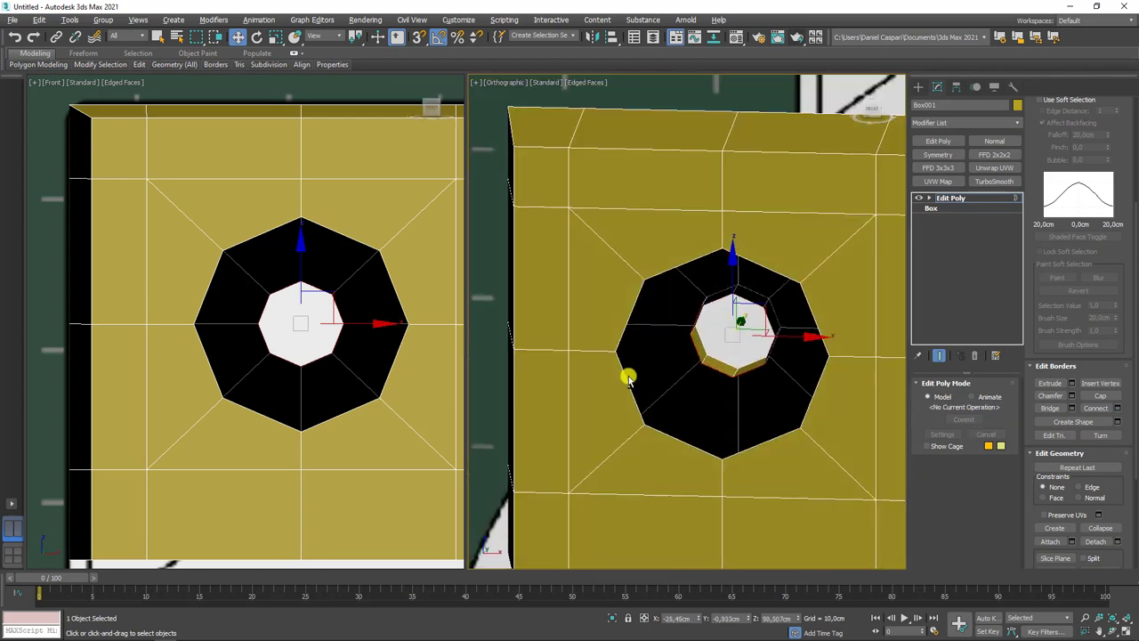
{"action": "left_click", "coordinate": [824, 369]}
{"action": "left_click", "coordinate": [1053, 410]}
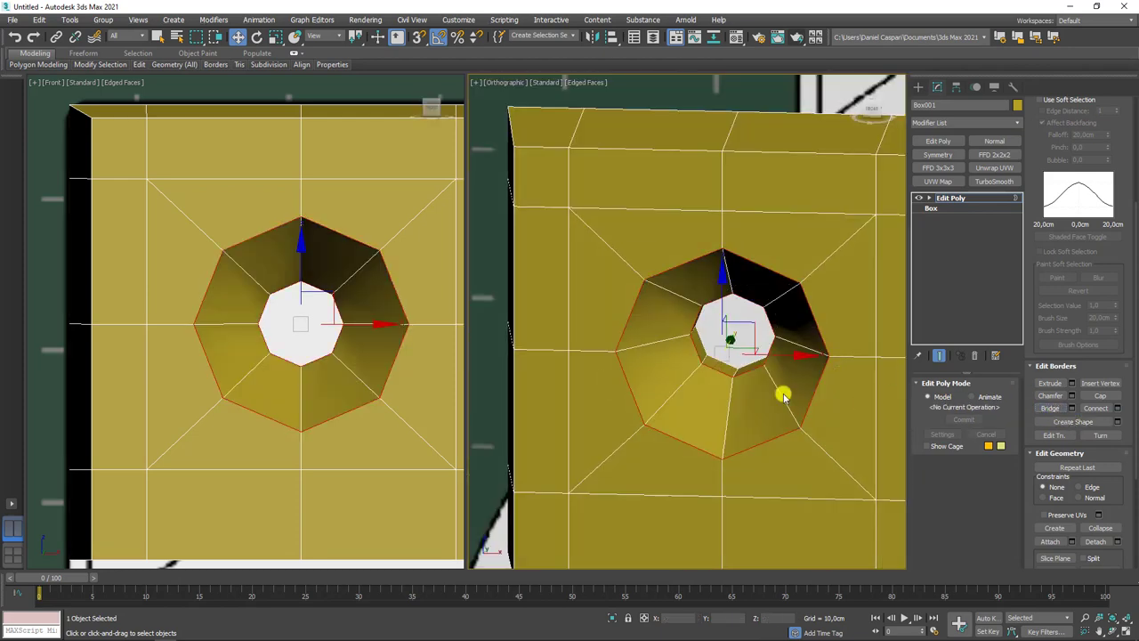
{"action": "mouse_move", "coordinate": [780, 389]}
{"action": "middle_mouse_down", "text": "alt"}
{"action": "mouse_move", "coordinate": [816, 400]}
{"action": "mouse_move", "coordinate": [845, 374]}
{"action": "middle_mouse_up", "text": "alt"}
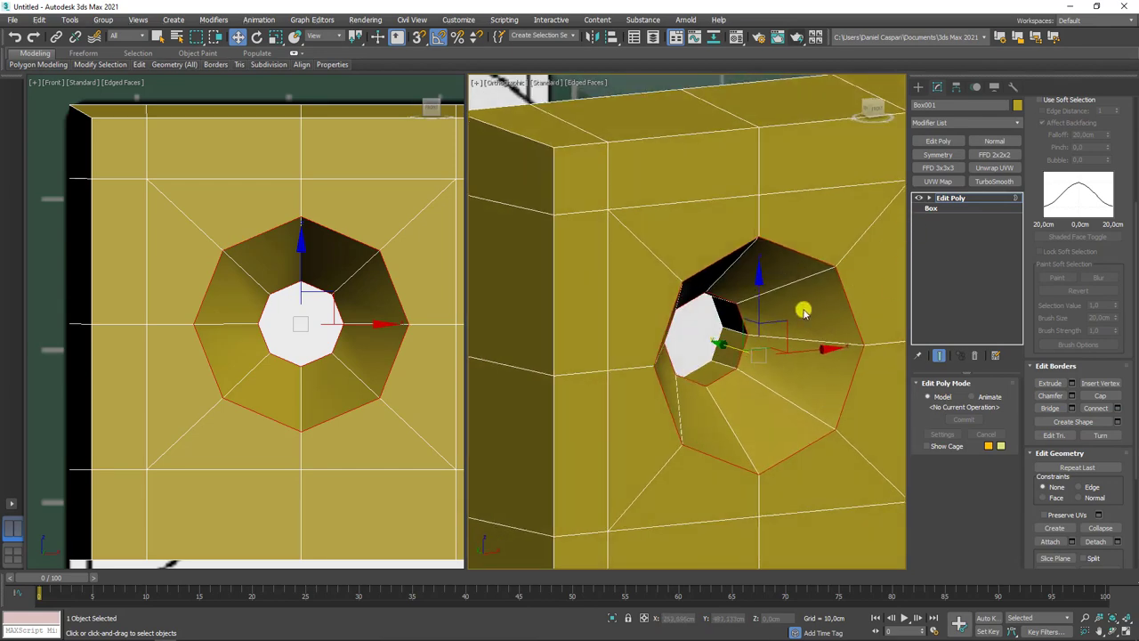
Select and reposition the hole's inner edge loop, then collapse the soft selection options.
{"action": "key", "text": "2"}
{"action": "double_click", "coordinate": [740, 351]}
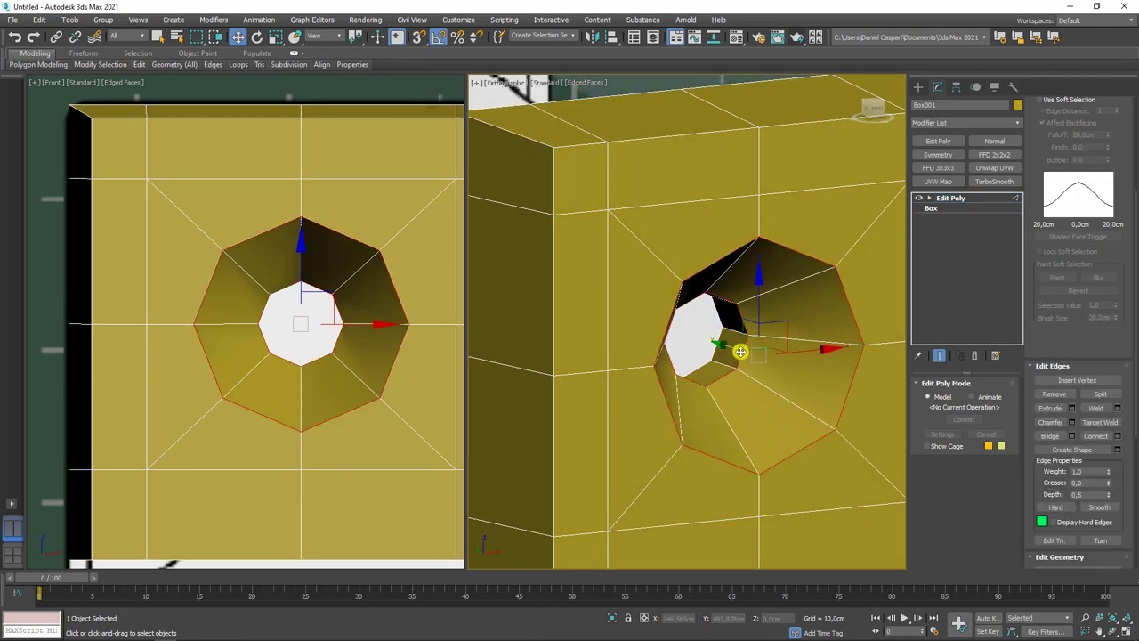
{"action": "middle_click_drag", "start_coordinate": [680, 330], "coordinate": [689, 342], "text": "alt"}
{"action": "scroll", "coordinate": [712, 400], "scroll_direction": "down", "scroll_amount": 10}
{"action": "scroll", "coordinate": [673, 283], "scroll_direction": "up", "scroll_amount": 3}
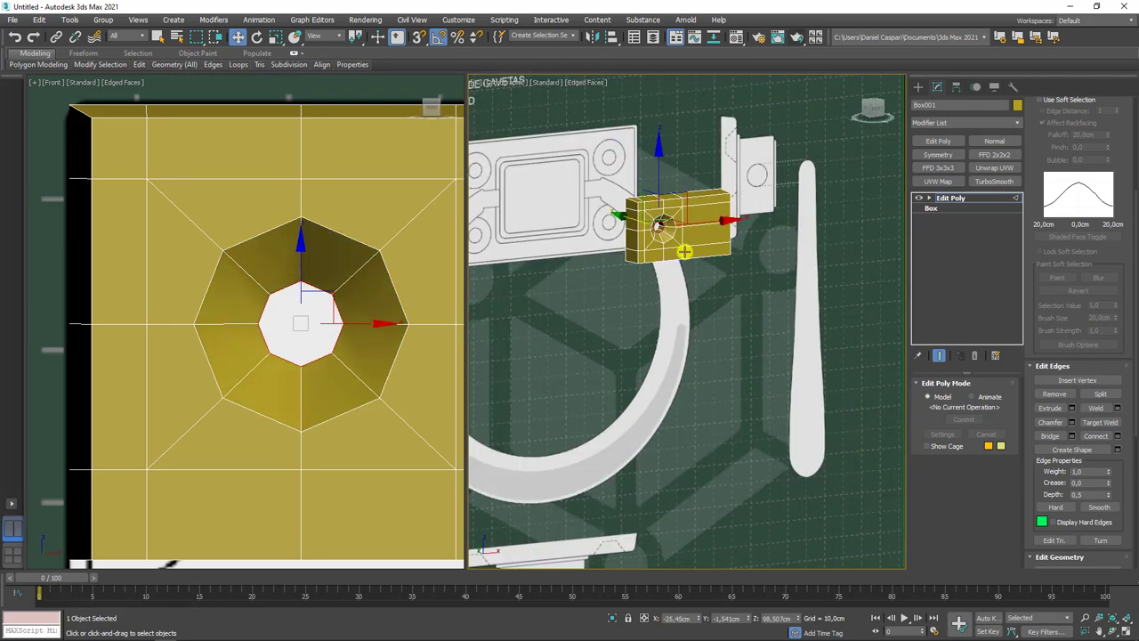
{"action": "scroll", "coordinate": [683, 252], "scroll_direction": "up", "scroll_amount": 4}
{"action": "scroll", "coordinate": [681, 302], "scroll_direction": "up", "scroll_amount": 3}
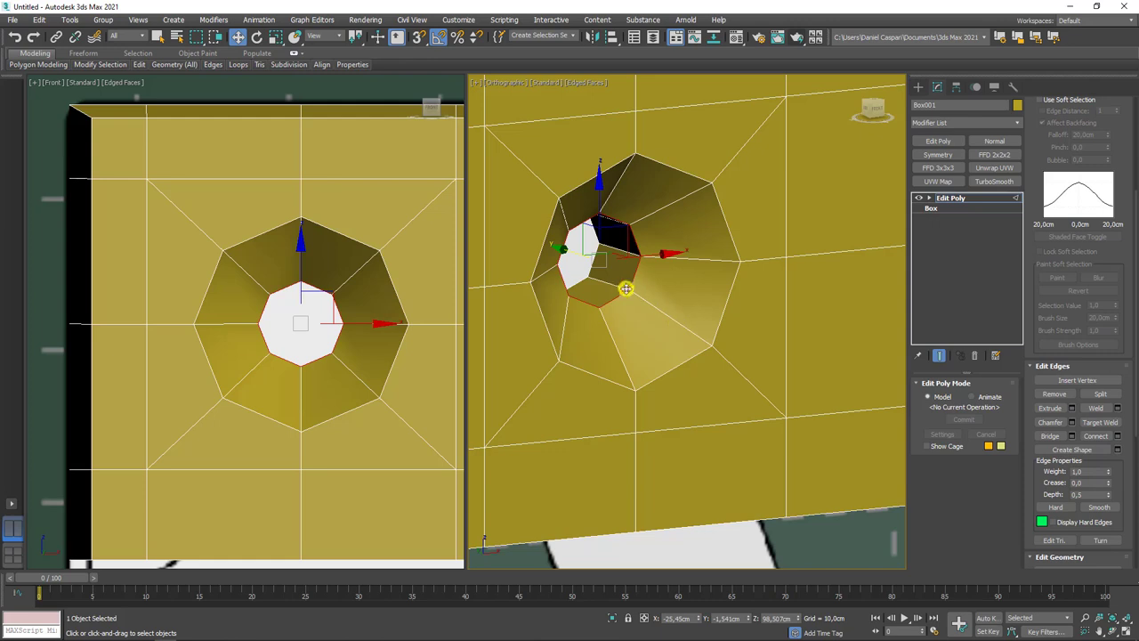
{"action": "left_click_drag", "start_coordinate": [625, 288], "coordinate": [615, 287]}
{"action": "mouse_move", "coordinate": [1026, 194]}
{"action": "left_mouse_down"}
{"action": "mouse_move", "coordinate": [1063, 448]}
{"action": "mouse_move", "coordinate": [1025, 107]}
{"action": "mouse_move", "coordinate": [1015, 279]}
{"action": "left_mouse_up"}
{"action": "left_click", "coordinate": [1051, 186]}
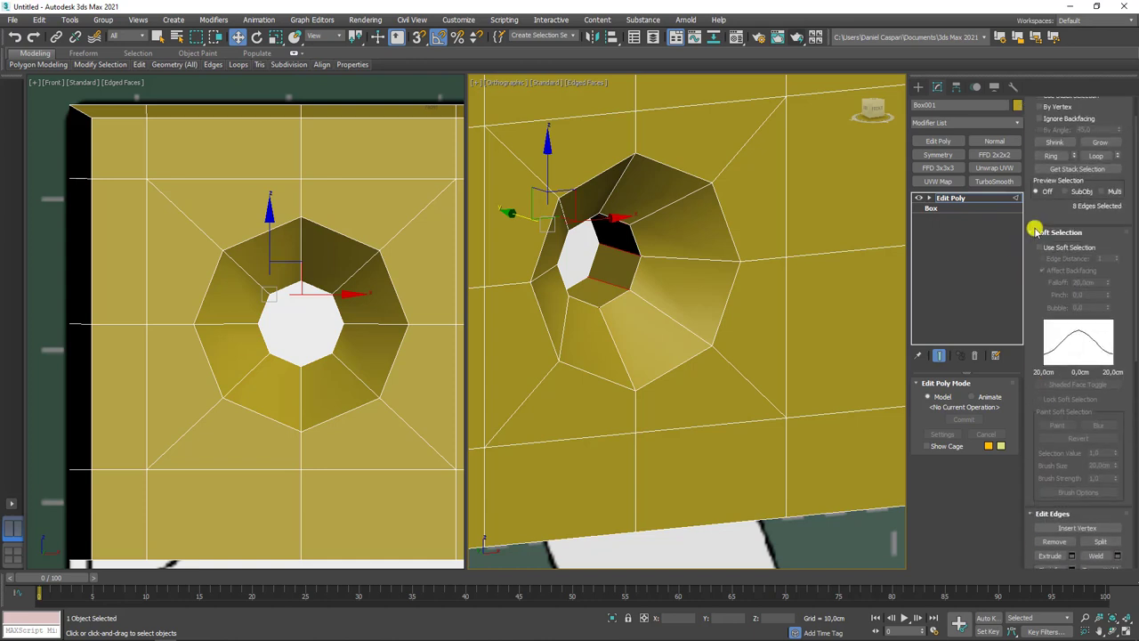
{"action": "left_click", "coordinate": [1037, 231]}
Connect the hole edges with two new loops, then ring-select a wall edge and connect it into more loops.
{"action": "left_click", "coordinate": [1087, 318]}
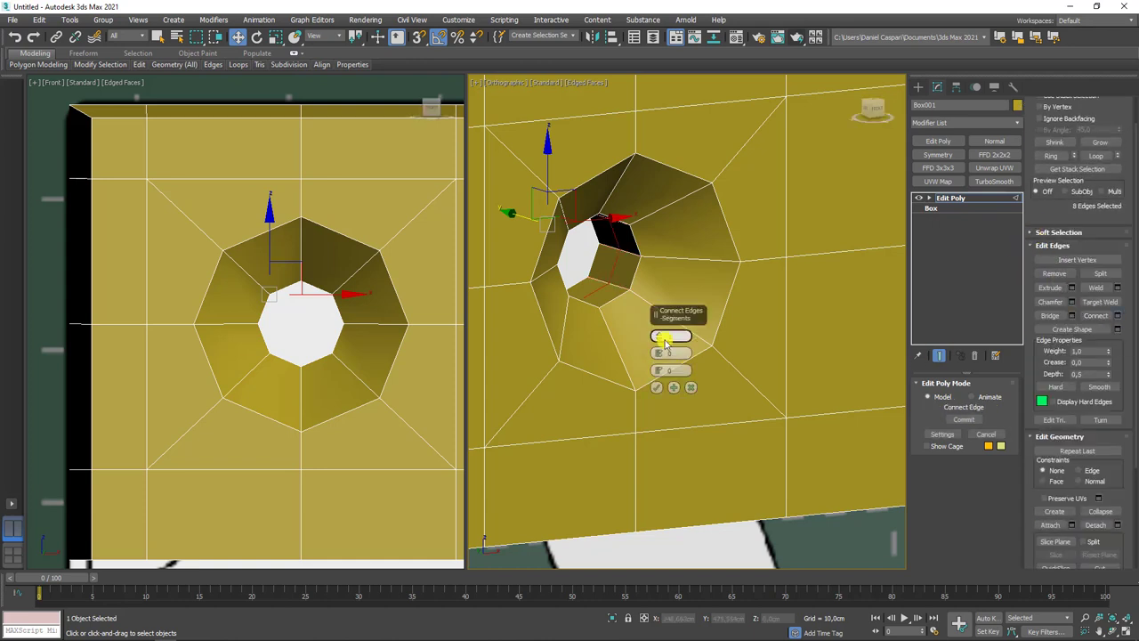
{"action": "left_click_drag", "start_coordinate": [662, 336], "coordinate": [662, 331]}
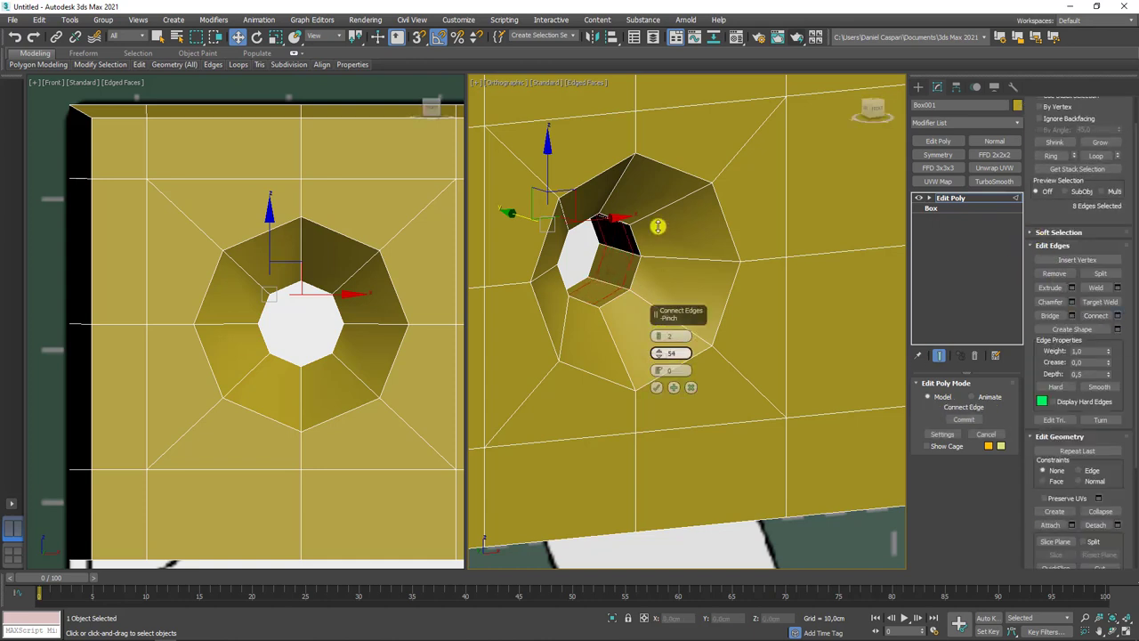
{"action": "left_click", "coordinate": [655, 390]}
{"action": "left_click", "coordinate": [702, 336]}
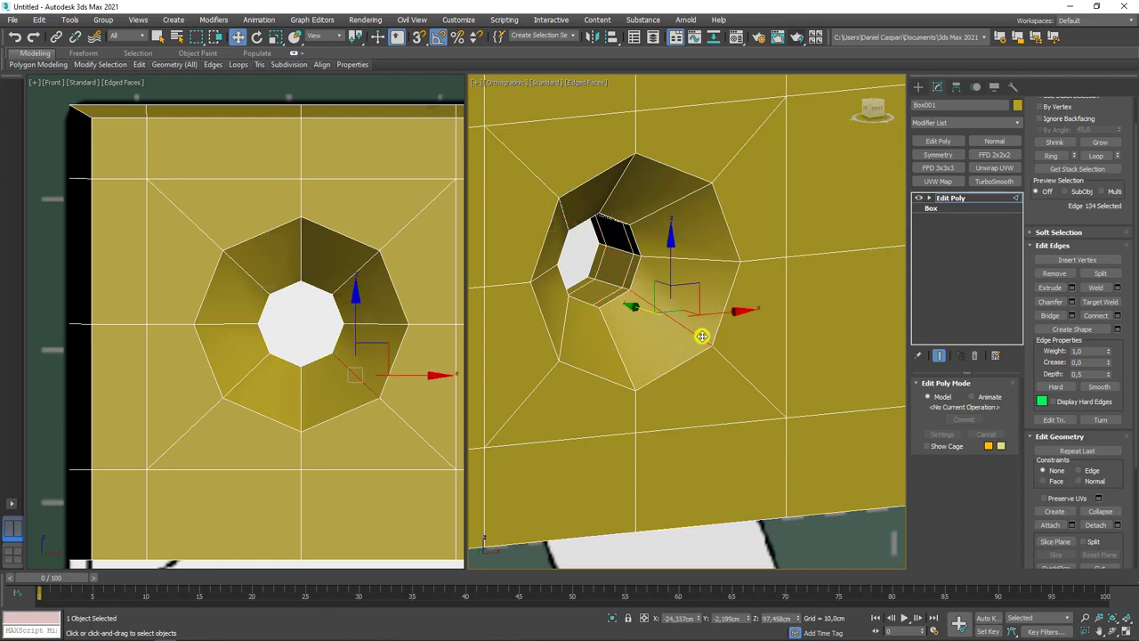
{"action": "left_click", "coordinate": [1053, 157]}
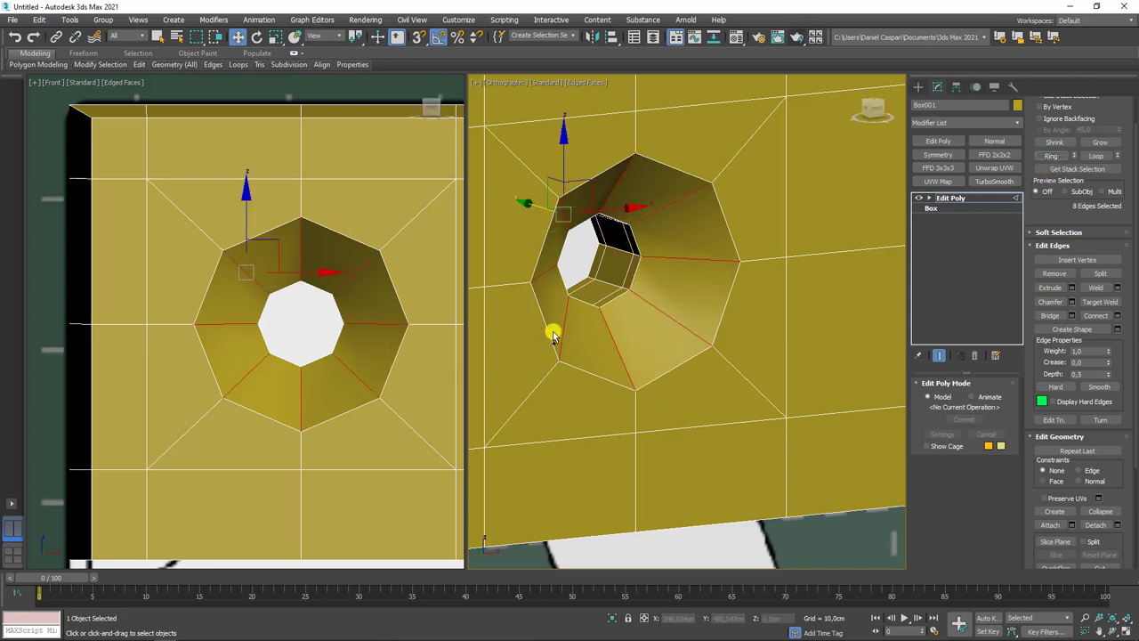
{"action": "key", "text": "ctrl+shift+e"}
{"action": "middle_click_drag", "start_coordinate": [623, 361], "coordinate": [623, 367], "text": "alt"}
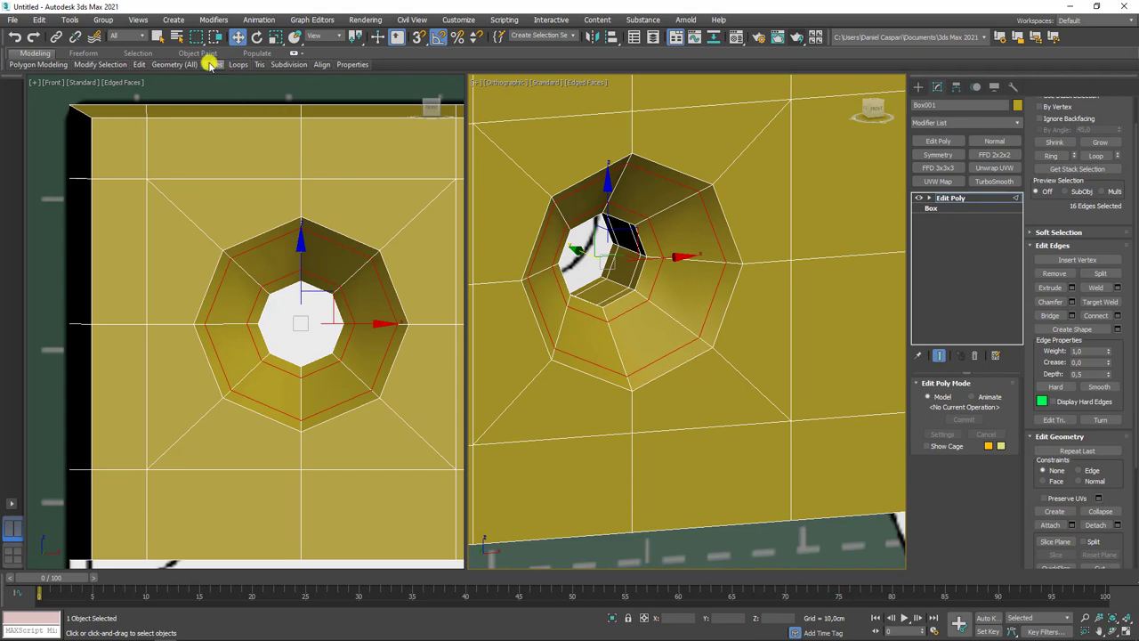
{"action": "mouse_move", "coordinate": [238, 65]}
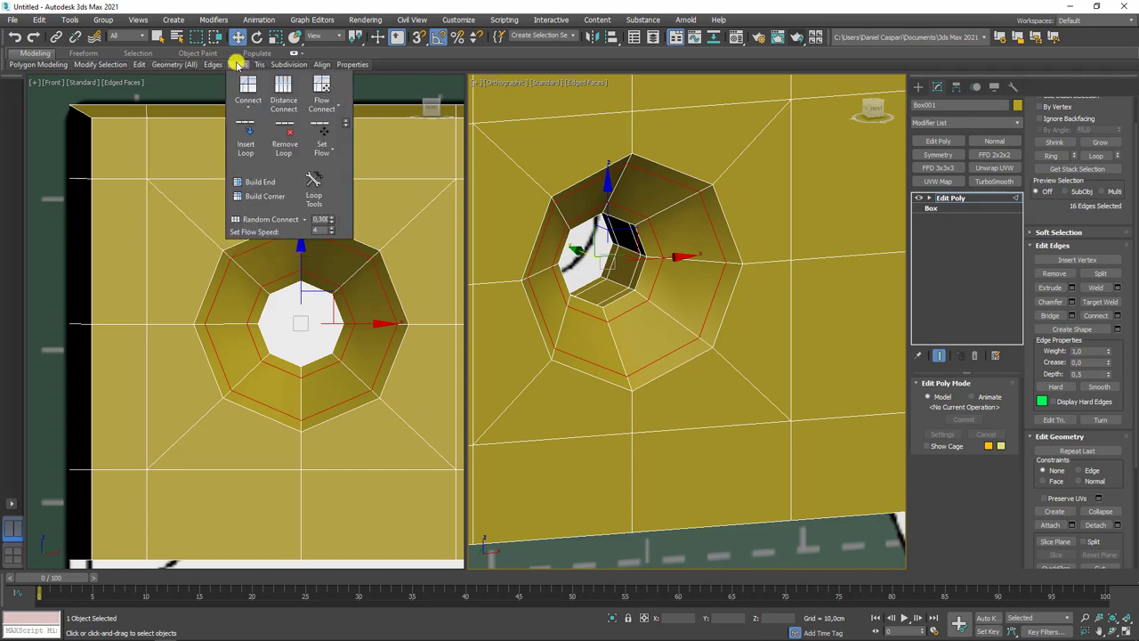
{"action": "mouse_move", "coordinate": [139, 64]}
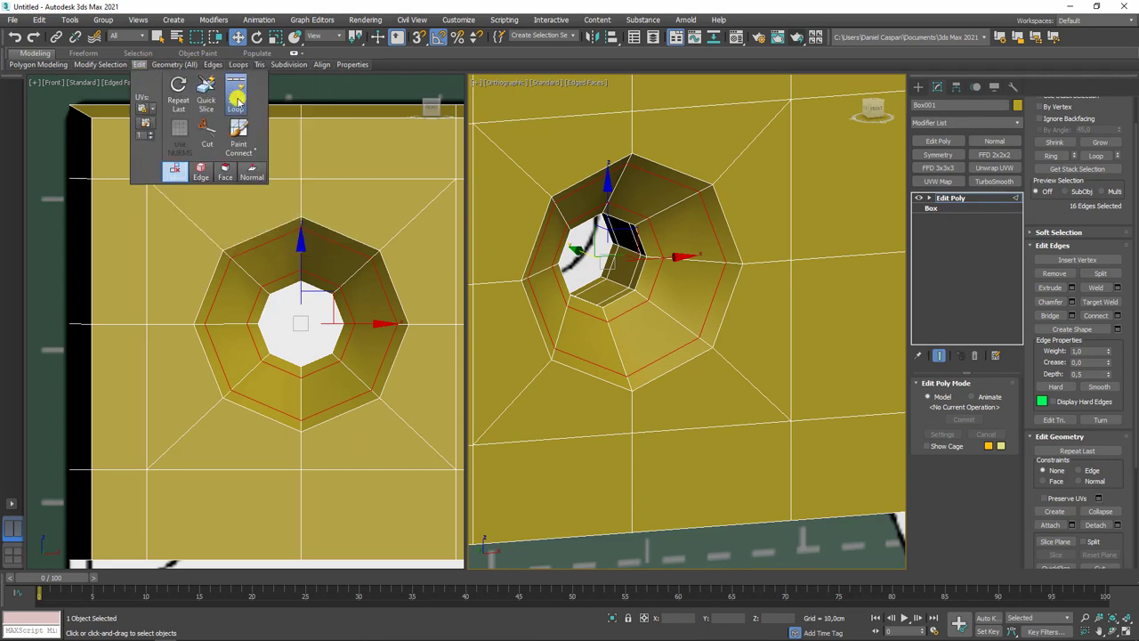
Insert another edge loop around the hole with Swift Loop.
{"action": "left_click", "coordinate": [237, 103]}
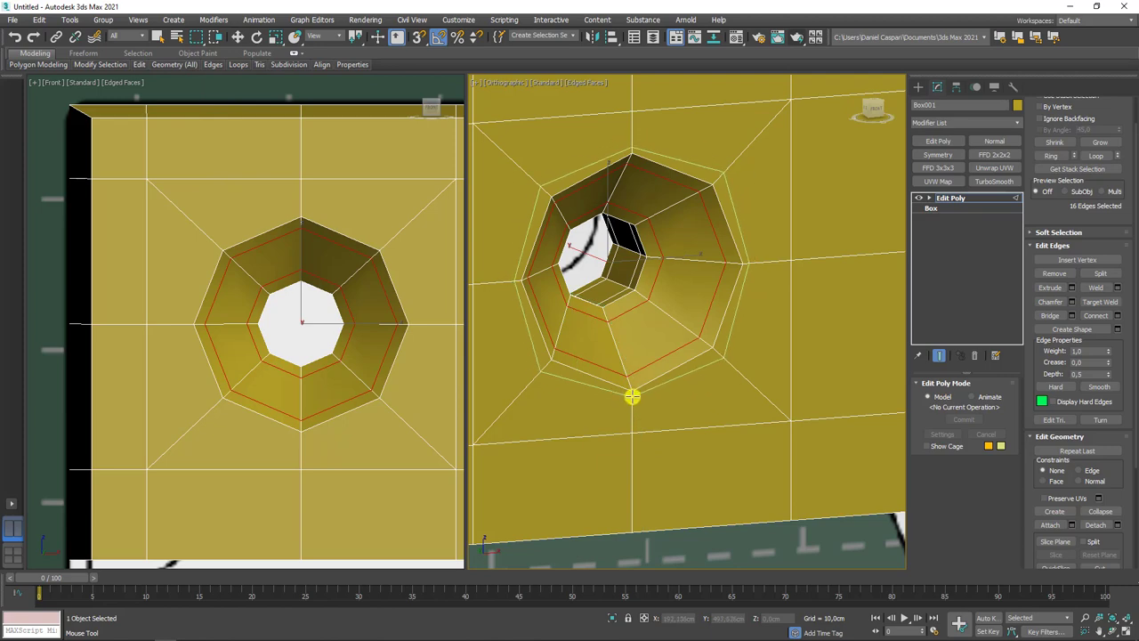
{"action": "left_click", "coordinate": [632, 397]}
{"action": "scroll", "coordinate": [632, 397], "scroll_direction": "down", "scroll_amount": 3}
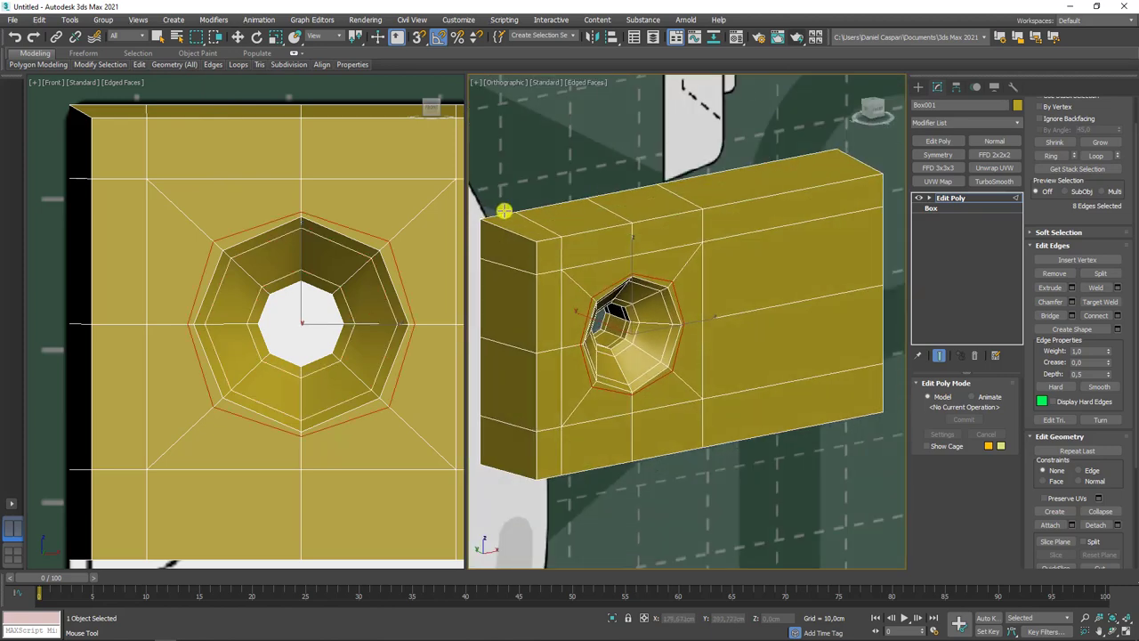
{"action": "scroll", "coordinate": [504, 210], "scroll_direction": "up", "scroll_amount": 3}
{"action": "mouse_move", "coordinate": [540, 252]}
{"action": "middle_mouse_down", "text": "alt"}
{"action": "mouse_move", "coordinate": [477, 226]}
{"action": "mouse_move", "coordinate": [590, 295]}
{"action": "mouse_move", "coordinate": [590, 338]}
{"action": "mouse_move", "coordinate": [659, 312]}
{"action": "mouse_move", "coordinate": [724, 359]}
{"action": "mouse_move", "coordinate": [968, 172]}
{"action": "middle_mouse_up", "text": "alt"}
{"action": "scroll", "coordinate": [659, 312], "scroll_direction": "up", "scroll_amount": 2}
{"action": "scroll", "coordinate": [652, 287], "scroll_direction": "down", "scroll_amount": 3}
{"action": "key", "text": "w"}
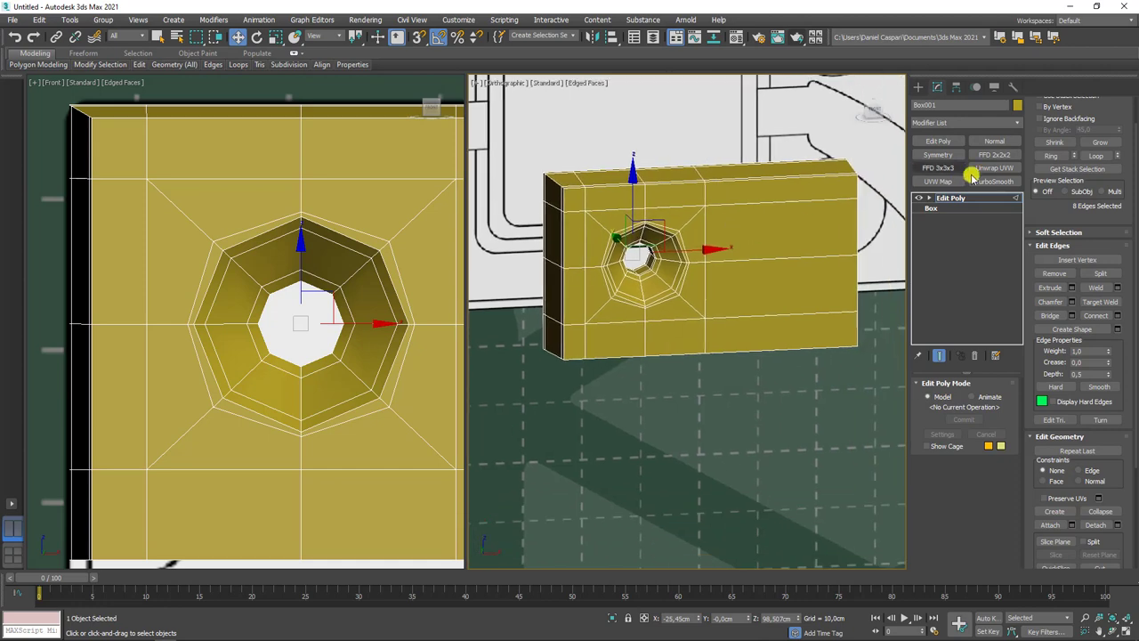
Preview TurboSmooth at 2 iterations with Isoline Display, then delete it from the stack.
{"action": "left_click", "coordinate": [965, 197]}
{"action": "left_click", "coordinate": [991, 181]}
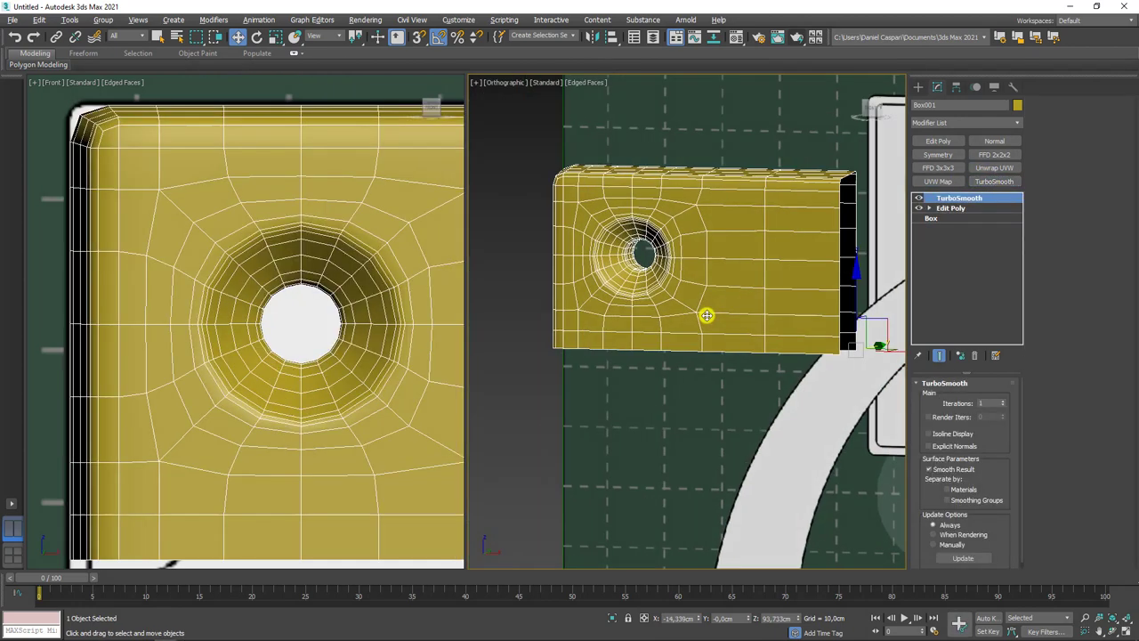
{"action": "left_click", "coordinate": [950, 434]}
{"action": "left_click", "coordinate": [1003, 401]}
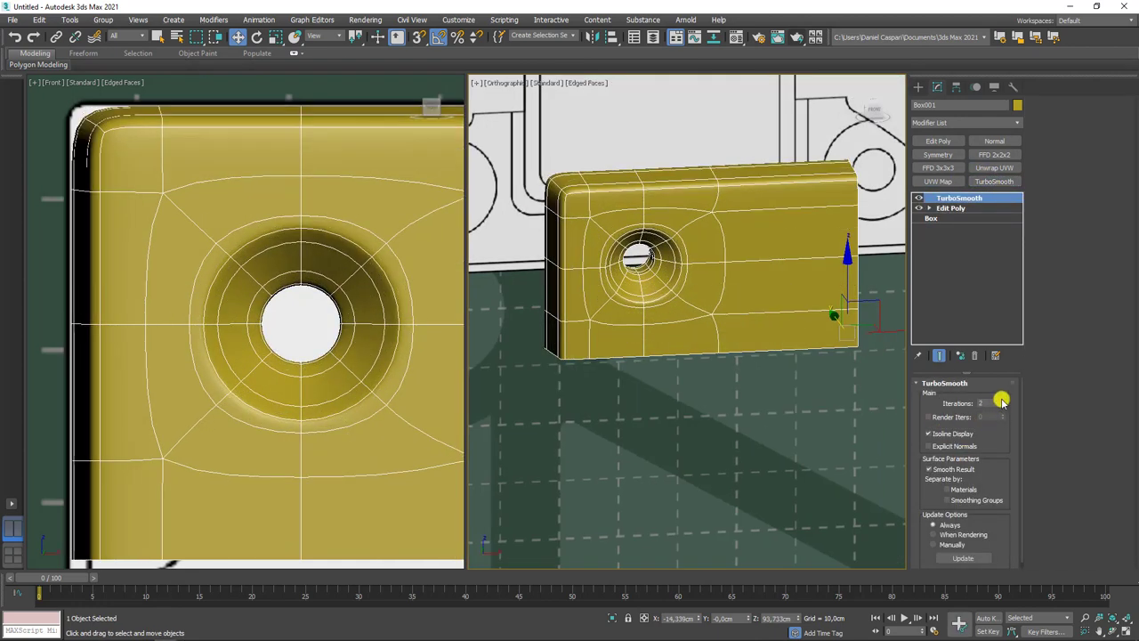
{"action": "mouse_move", "coordinate": [697, 340]}
{"action": "middle_mouse_down", "text": "alt"}
{"action": "mouse_move", "coordinate": [661, 310]}
{"action": "mouse_move", "coordinate": [610, 318]}
{"action": "mouse_move", "coordinate": [703, 320]}
{"action": "middle_mouse_up", "text": "alt"}
{"action": "left_click", "coordinate": [973, 356]}
{"action": "mouse_move", "coordinate": [829, 351]}
{"action": "middle_mouse_down", "text": "alt"}
{"action": "mouse_move", "coordinate": [725, 366]}
{"action": "mouse_move", "coordinate": [820, 278]}
{"action": "middle_mouse_up", "text": "alt"}
Add a Symmetry modifier to the box, mirroring it across the X axis.
{"action": "left_click", "coordinate": [939, 155]}
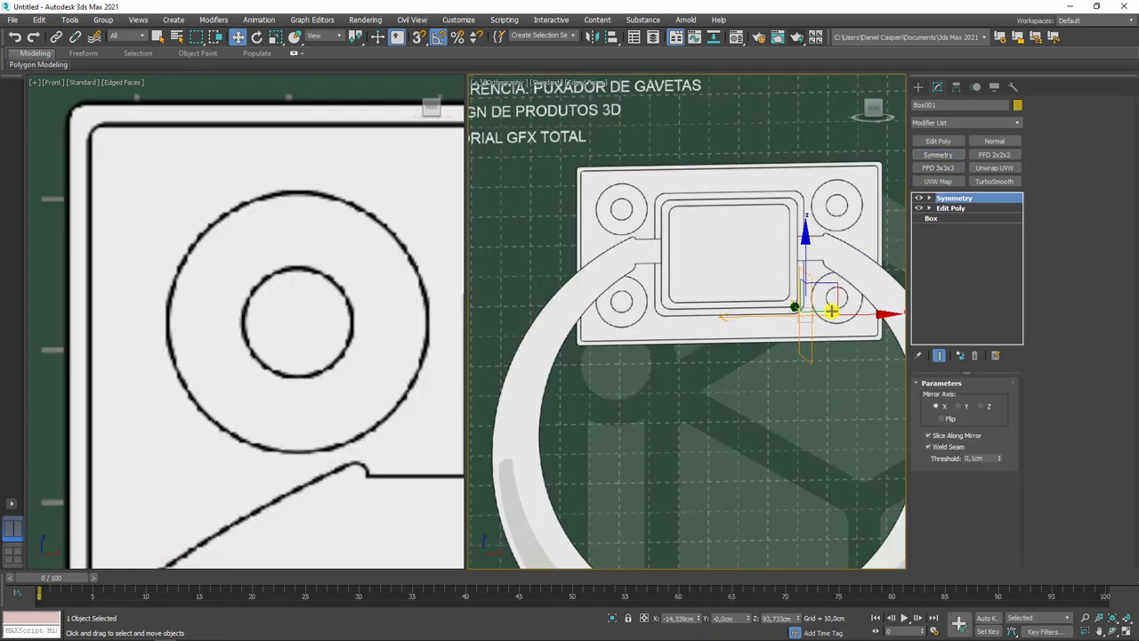
{"action": "left_click", "coordinate": [932, 407]}
{"action": "scroll", "coordinate": [763, 281], "scroll_direction": "down", "scroll_amount": 3}
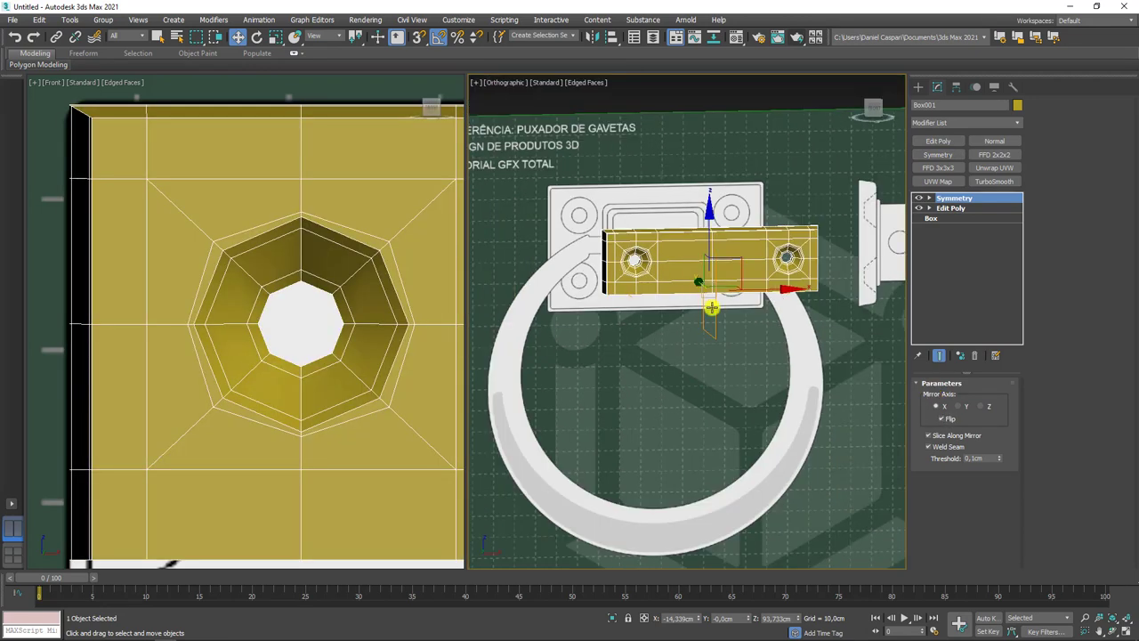
{"action": "scroll", "coordinate": [709, 308], "scroll_direction": "down", "scroll_amount": 1}
{"action": "scroll", "coordinate": [272, 317], "scroll_direction": "down", "scroll_amount": 2}
{"action": "scroll", "coordinate": [267, 313], "scroll_direction": "down", "scroll_amount": 2}
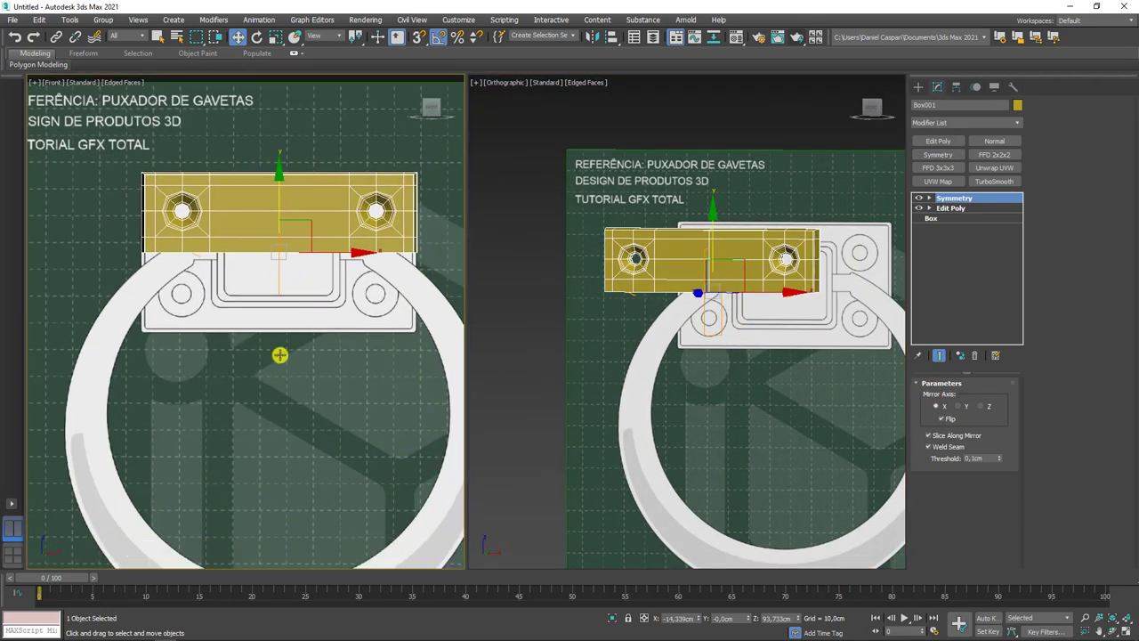
{"action": "scroll", "coordinate": [279, 356], "scroll_direction": "down", "scroll_amount": 2}
{"action": "scroll", "coordinate": [350, 394], "scroll_direction": "down", "scroll_amount": 2}
{"action": "middle_click_drag", "start_coordinate": [704, 401], "coordinate": [776, 433], "text": "alt"}
{"action": "scroll", "coordinate": [776, 434], "scroll_direction": "down", "scroll_amount": 2}
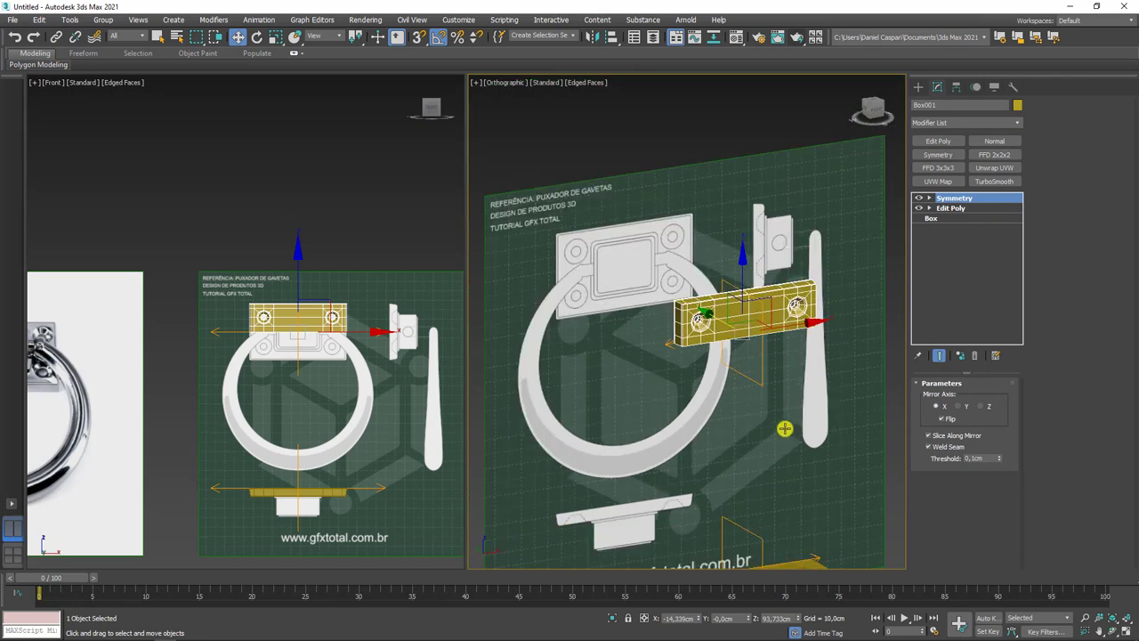
{"action": "scroll", "coordinate": [783, 429], "scroll_direction": "down", "scroll_amount": 2}
{"action": "middle_click_drag", "start_coordinate": [368, 463], "coordinate": [307, 345]}
{"action": "scroll", "coordinate": [634, 352], "scroll_direction": "down", "scroll_amount": 2}
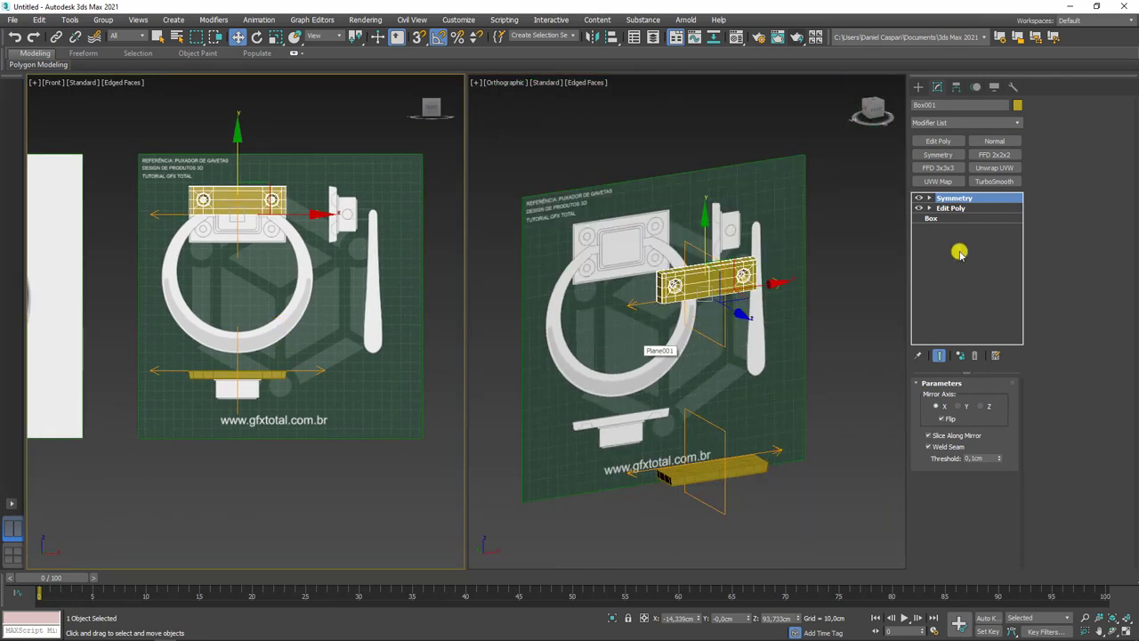
Move the reference plane Plane001 away along Y.
{"action": "left_click", "coordinate": [554, 259]}
{"action": "middle_click_drag", "start_coordinate": [553, 260], "coordinate": [559, 316], "text": "alt"}
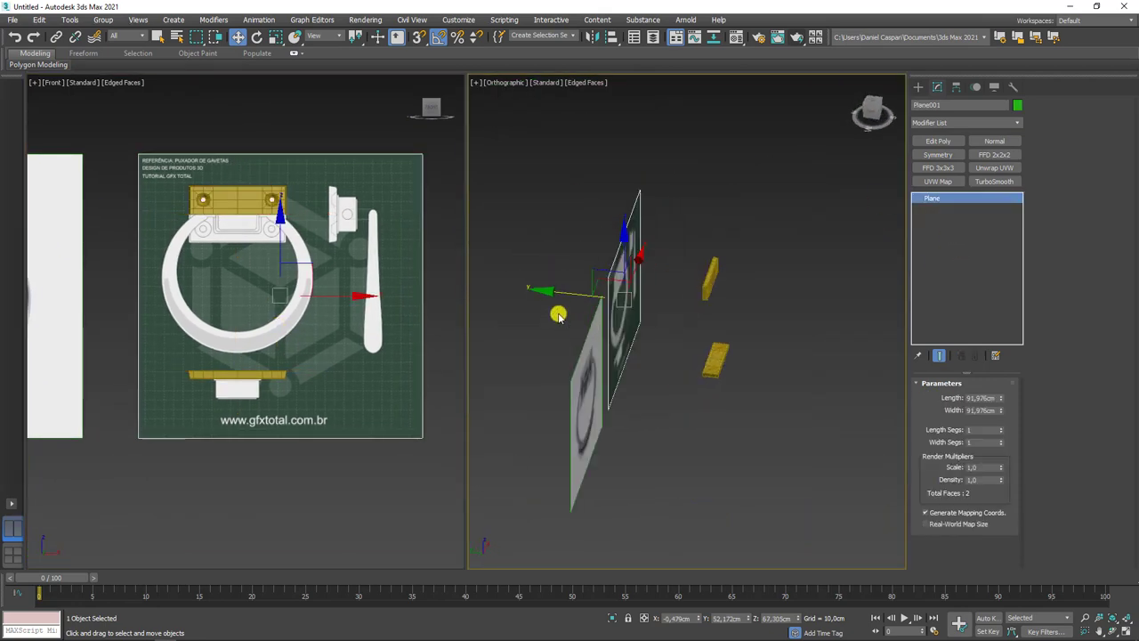
{"action": "left_click_drag", "start_coordinate": [571, 294], "coordinate": [462, 274]}
{"action": "middle_click_drag", "start_coordinate": [620, 268], "coordinate": [717, 261], "text": "alt"}
{"action": "scroll", "coordinate": [671, 302], "scroll_direction": "up", "scroll_amount": 4}
{"action": "scroll", "coordinate": [671, 302], "scroll_direction": "up", "scroll_amount": 2}
Add a second Symmetry on Y for four holes and Shift-drag a copy of the plate.
{"action": "left_click", "coordinate": [671, 302]}
{"action": "middle_click_drag", "start_coordinate": [671, 302], "coordinate": [692, 341], "text": "alt"}
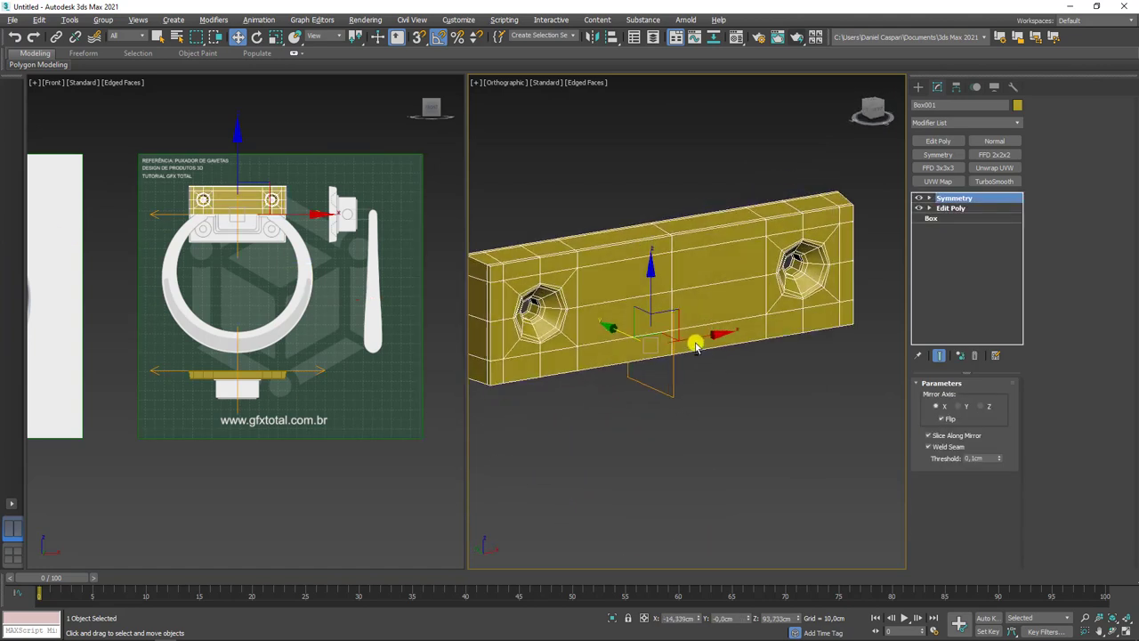
{"action": "left_click", "coordinate": [941, 155]}
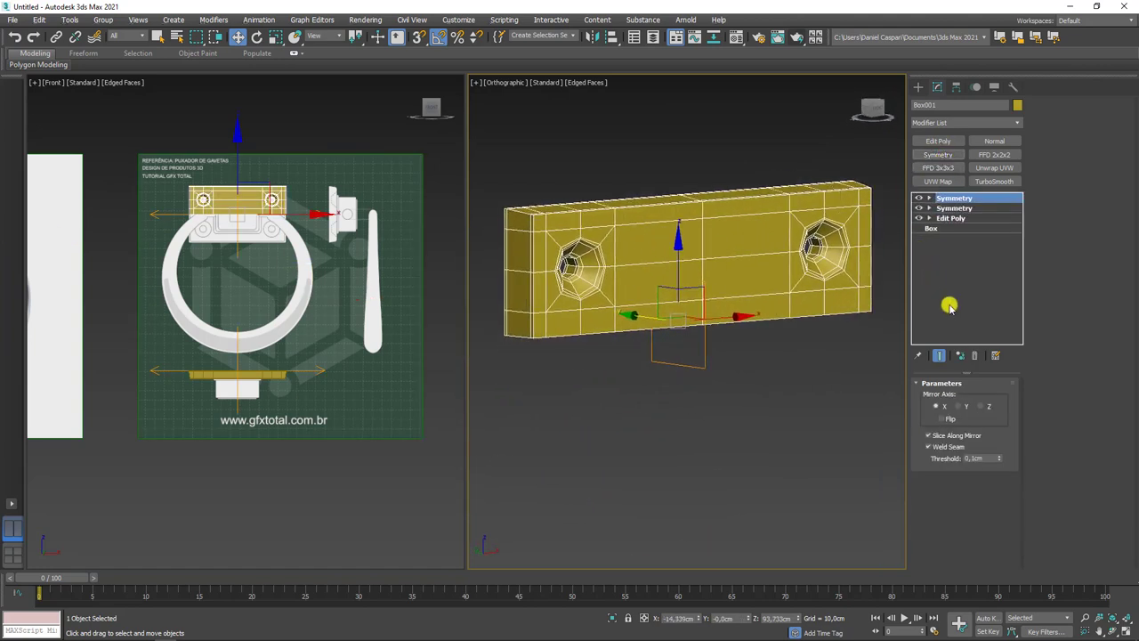
{"action": "left_click", "coordinate": [965, 406]}
{"action": "mouse_move", "coordinate": [677, 355]}
{"action": "middle_mouse_down", "text": "alt"}
{"action": "mouse_move", "coordinate": [803, 387]}
{"action": "mouse_move", "coordinate": [778, 366]}
{"action": "middle_mouse_up", "text": "alt"}
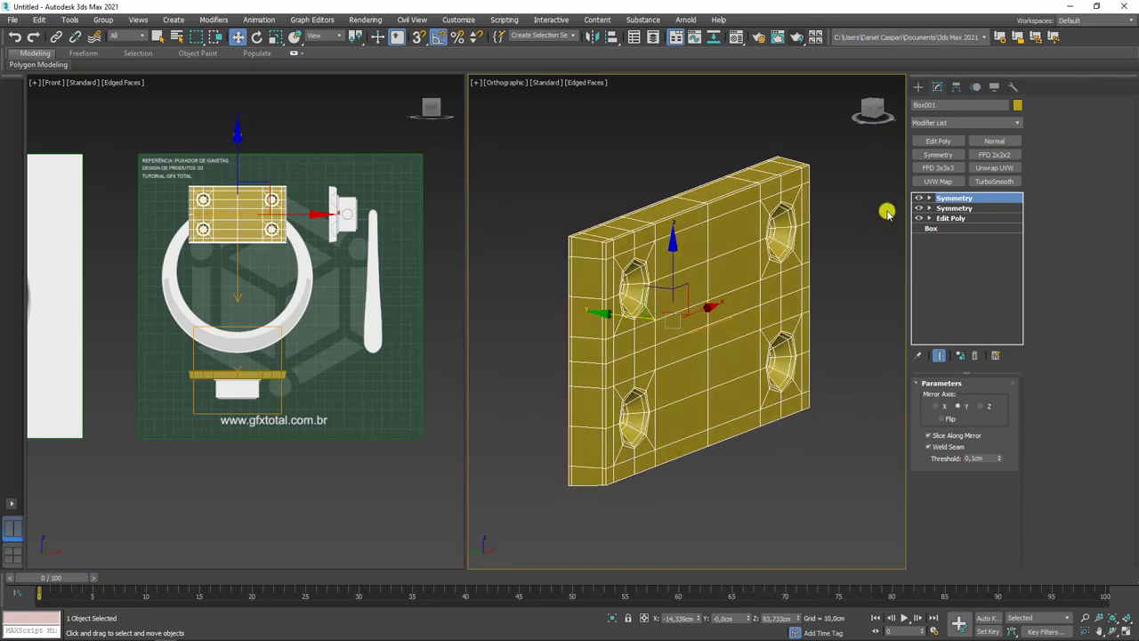
{"action": "left_click_drag", "start_coordinate": [625, 313], "coordinate": [763, 331], "text": "shift"}
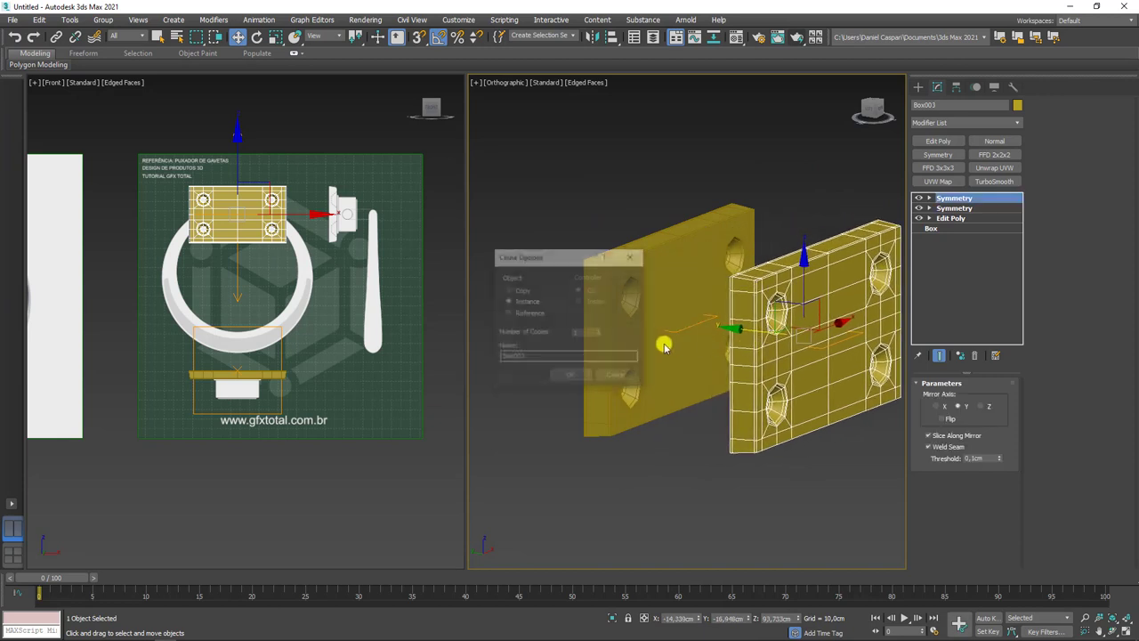
Create the copy Box003, strip its modifiers back to a plain box, and shrink it.
{"action": "left_click", "coordinate": [571, 376]}
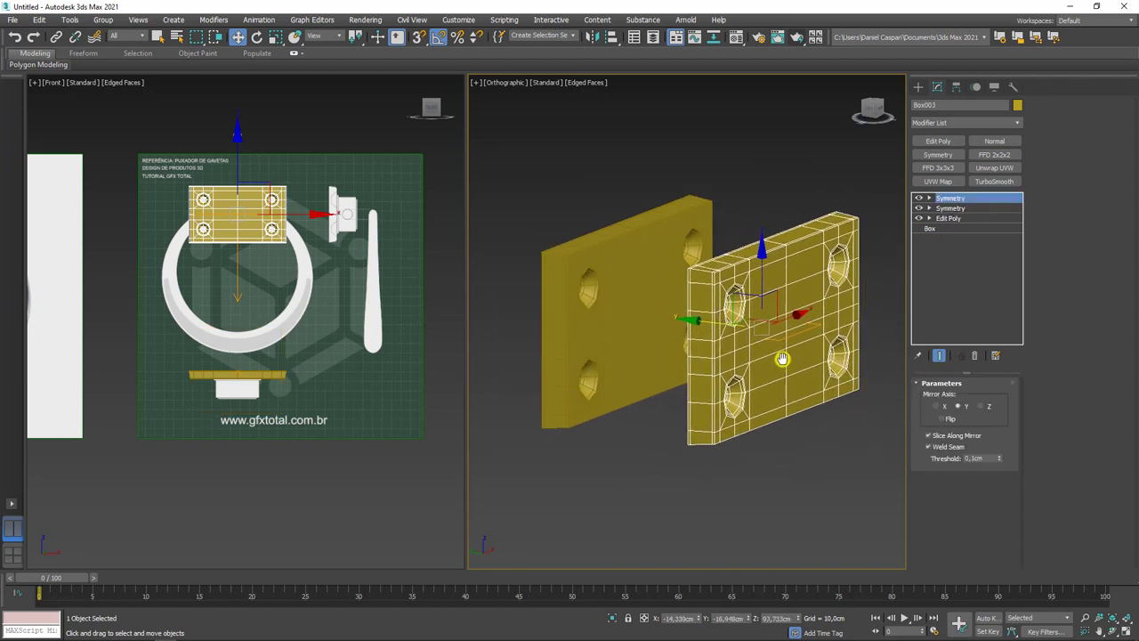
{"action": "middle_click_drag", "start_coordinate": [841, 369], "coordinate": [775, 350]}
{"action": "left_click", "coordinate": [974, 358]}
{"action": "left_click", "coordinate": [975, 359]}
{"action": "left_click", "coordinate": [975, 359]}
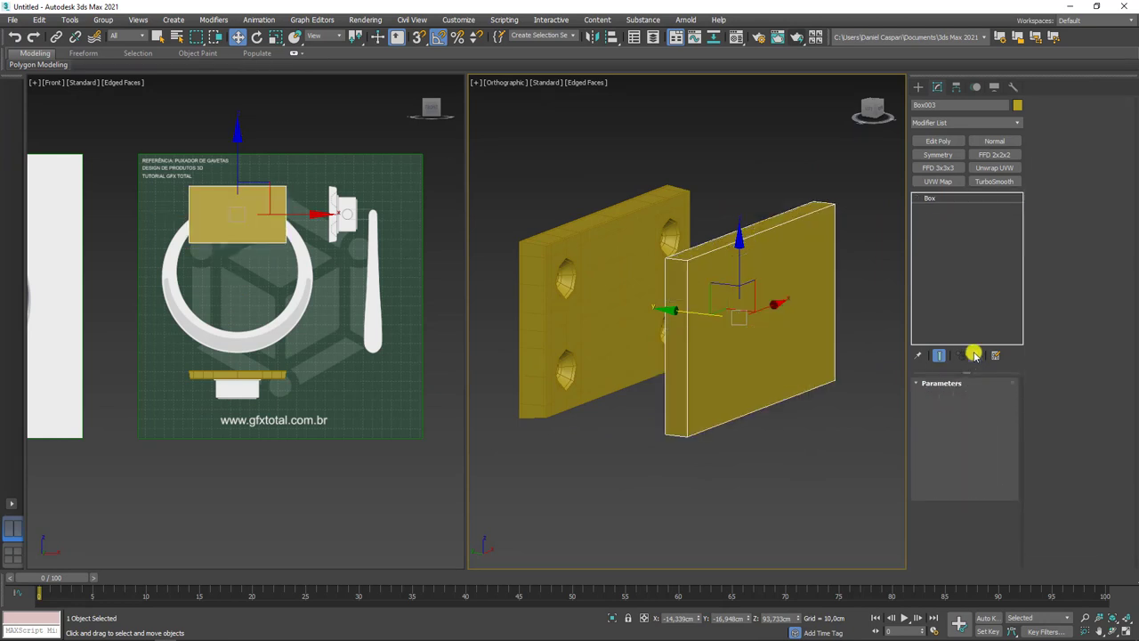
{"action": "middle_click_drag", "start_coordinate": [843, 377], "coordinate": [818, 374]}
{"action": "left_click_drag", "start_coordinate": [999, 410], "coordinate": [998, 428]}
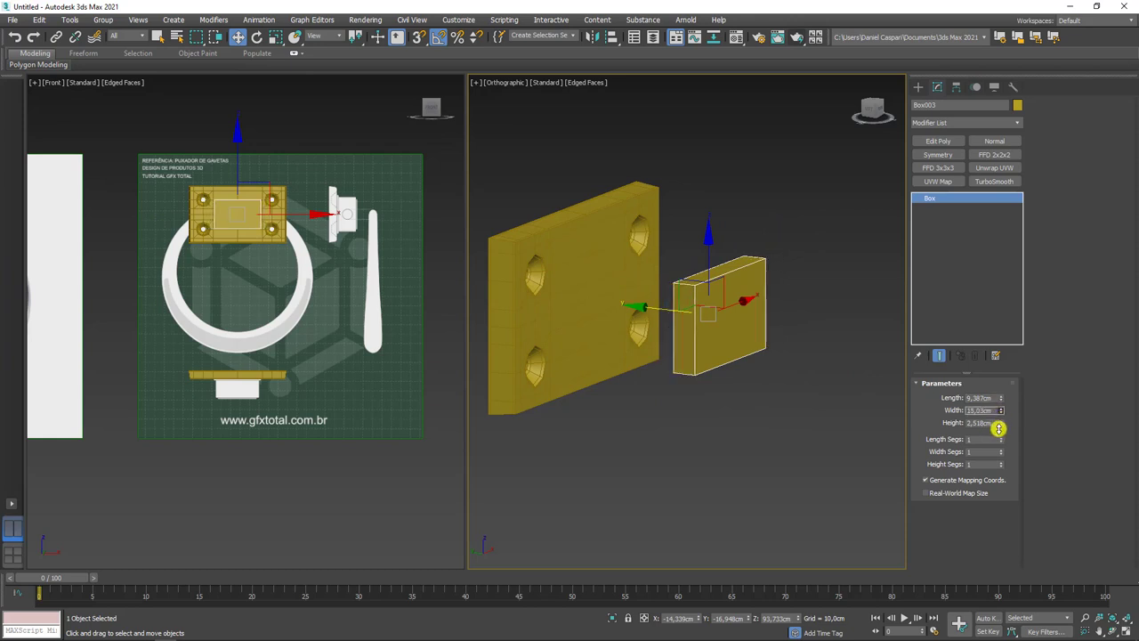
Hide the four-hole plate and size Box003 to about 15.48 cm wide and 0.881 cm thick.
{"action": "left_click", "coordinate": [611, 289]}
{"action": "right_click", "coordinate": [614, 260]}
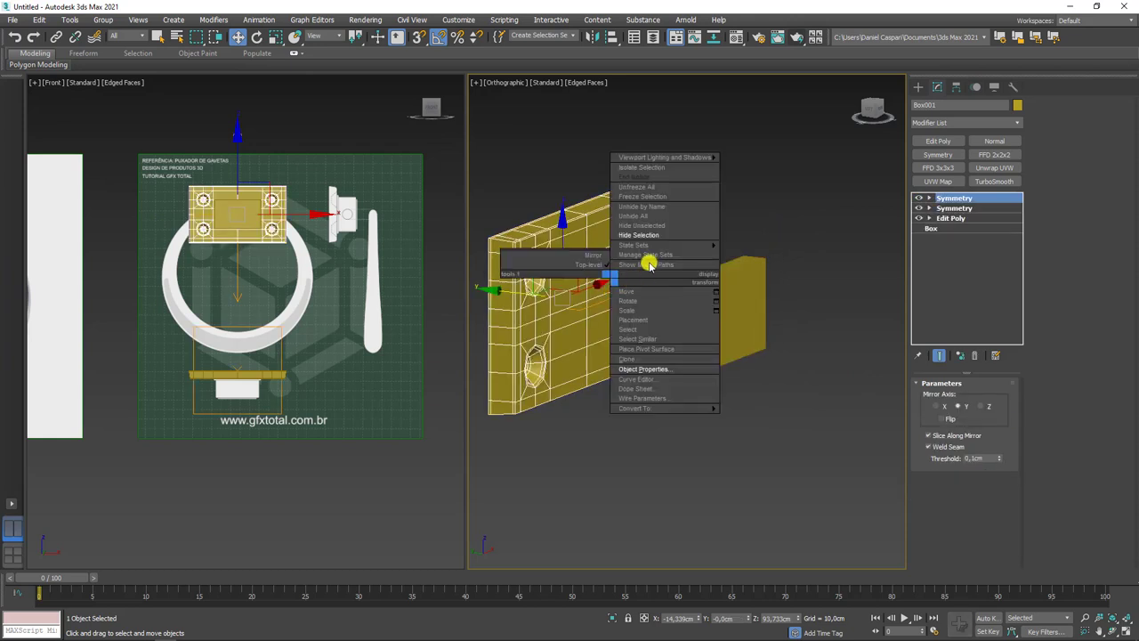
{"action": "left_click", "coordinate": [649, 239]}
{"action": "left_click", "coordinate": [697, 309]}
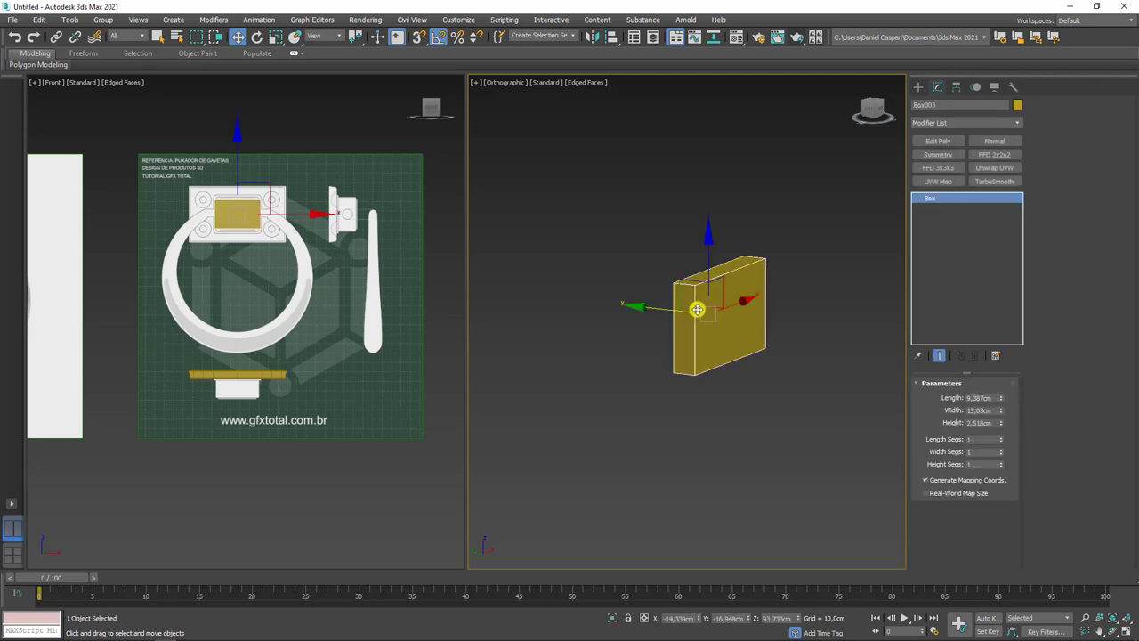
{"action": "key", "text": "z"}
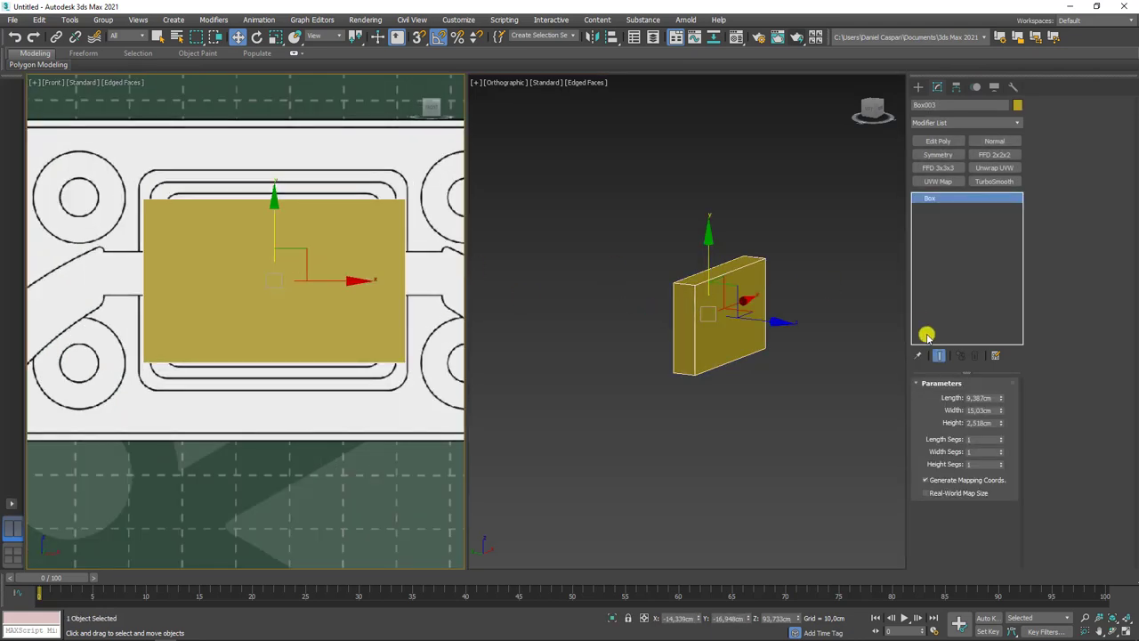
{"action": "left_click_drag", "start_coordinate": [995, 405], "coordinate": [1008, 380]}
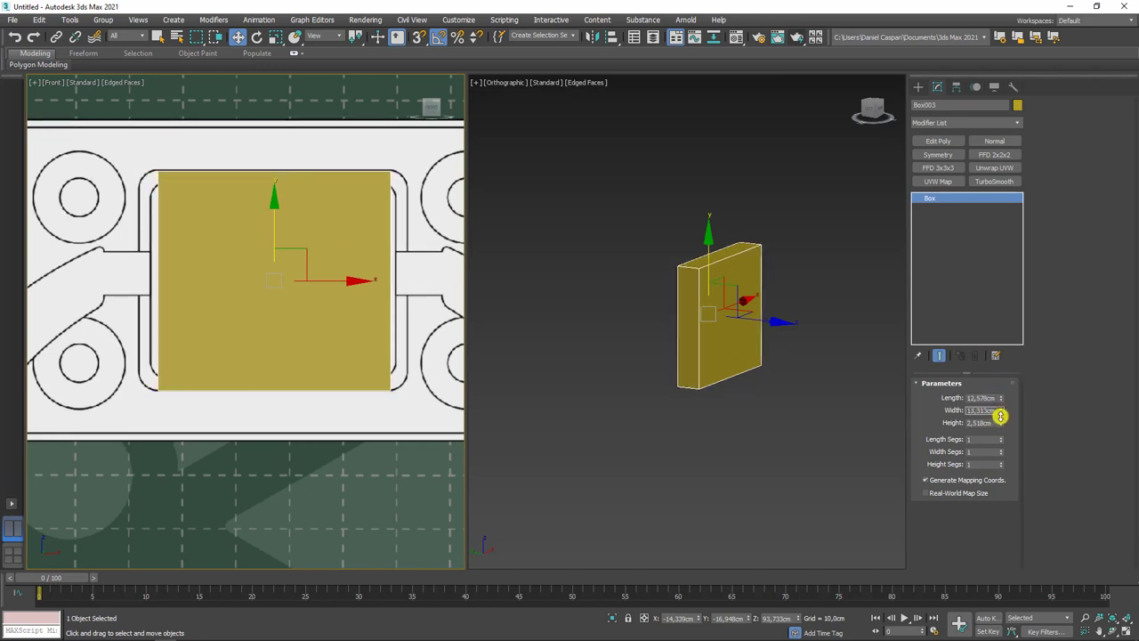
{"action": "left_click_drag", "start_coordinate": [1000, 422], "coordinate": [998, 461]}
{"action": "left_click", "coordinate": [758, 333]}
{"action": "scroll", "coordinate": [712, 302], "scroll_direction": "up", "scroll_amount": 5}
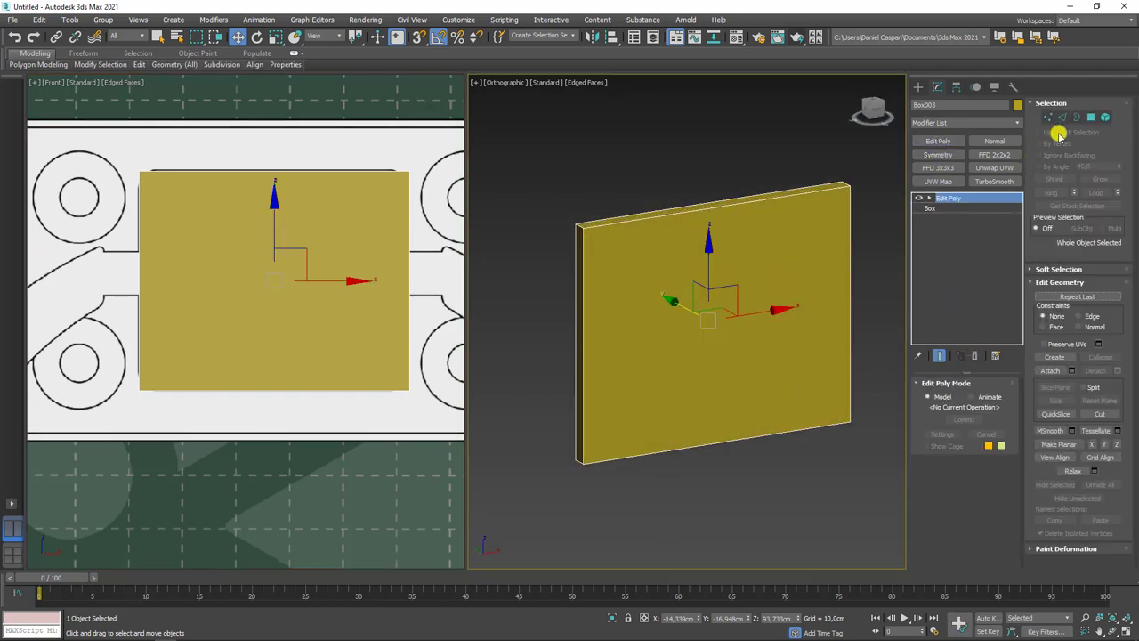
Connect two vertical edges on Box003 and pinch them out toward the sides.
{"action": "left_click", "coordinate": [1062, 116]}
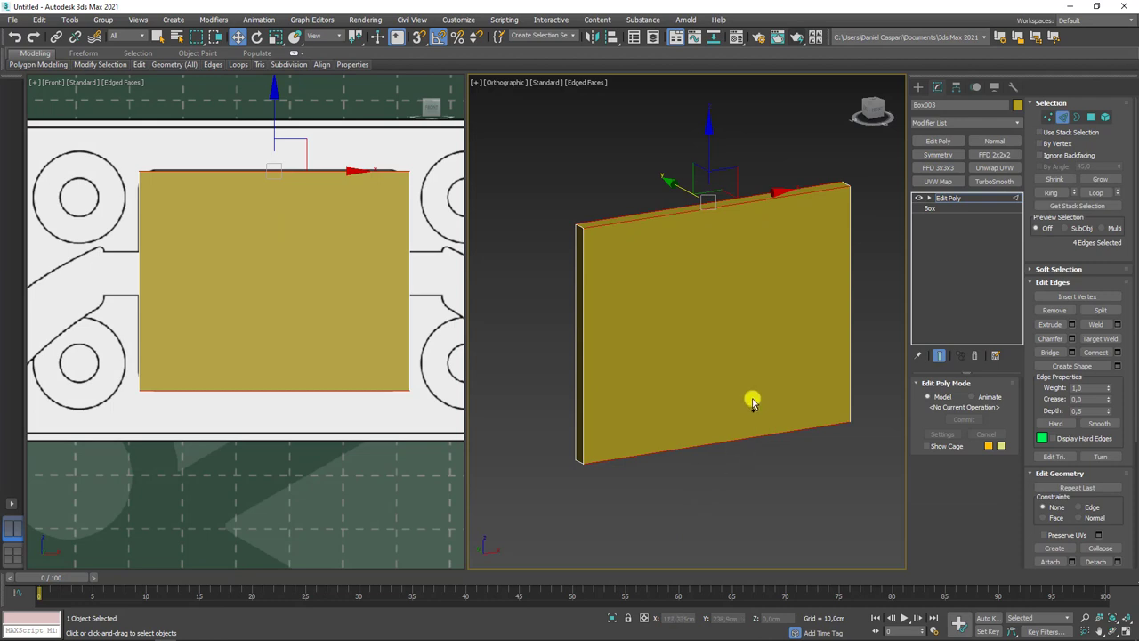
{"action": "left_click", "coordinate": [1117, 353]}
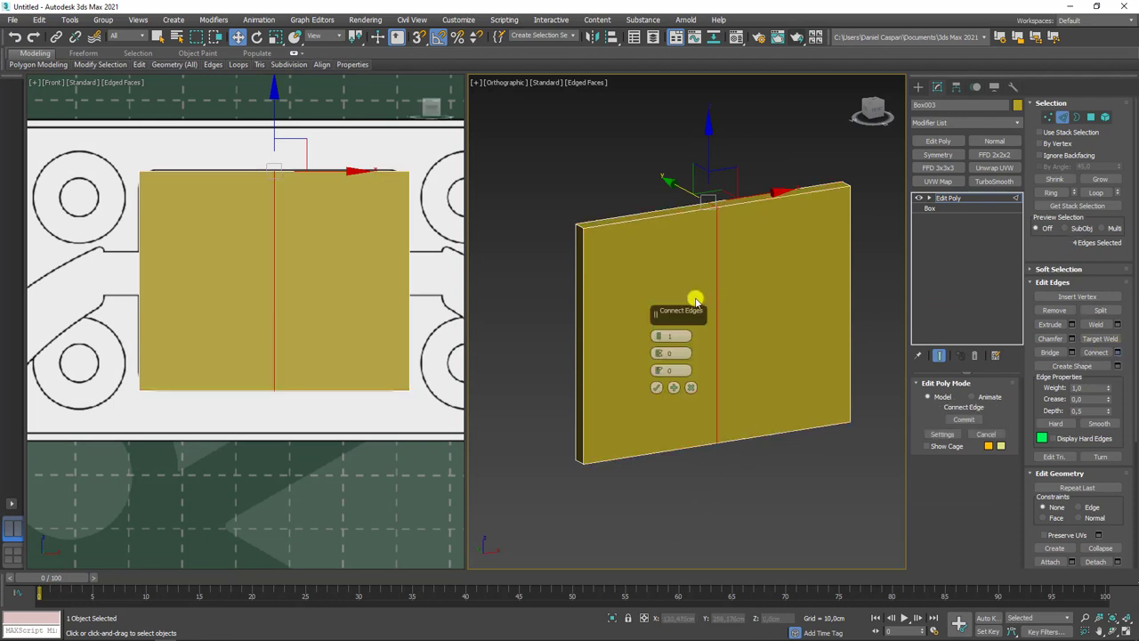
{"action": "left_click", "coordinate": [659, 336]}
{"action": "left_click_drag", "start_coordinate": [660, 353], "coordinate": [674, 163]}
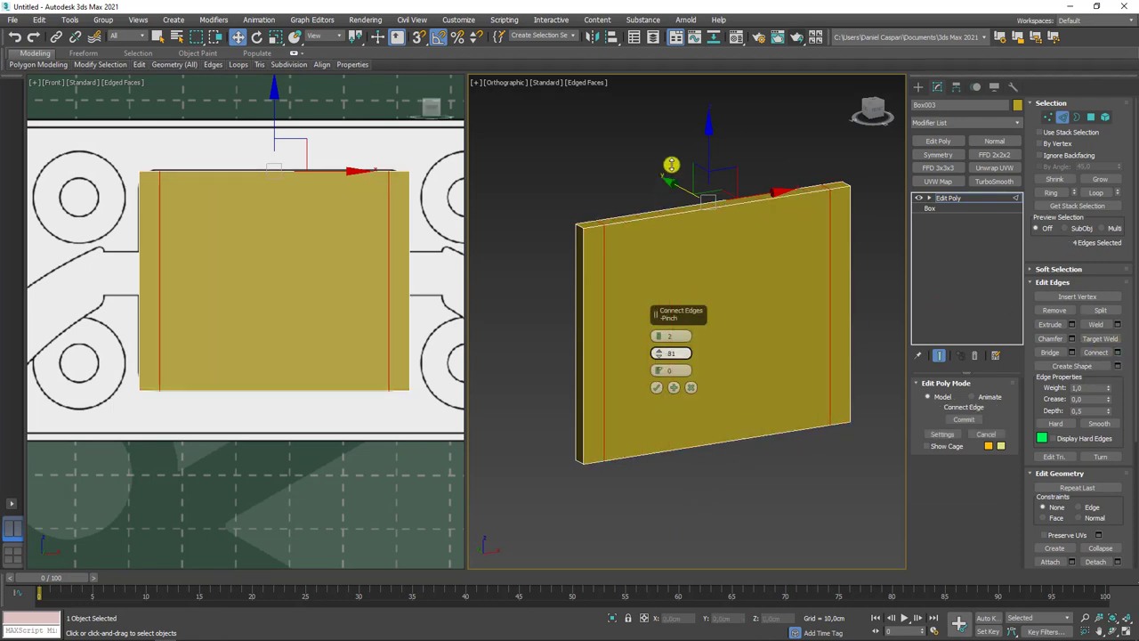
{"action": "left_click", "coordinate": [657, 389]}
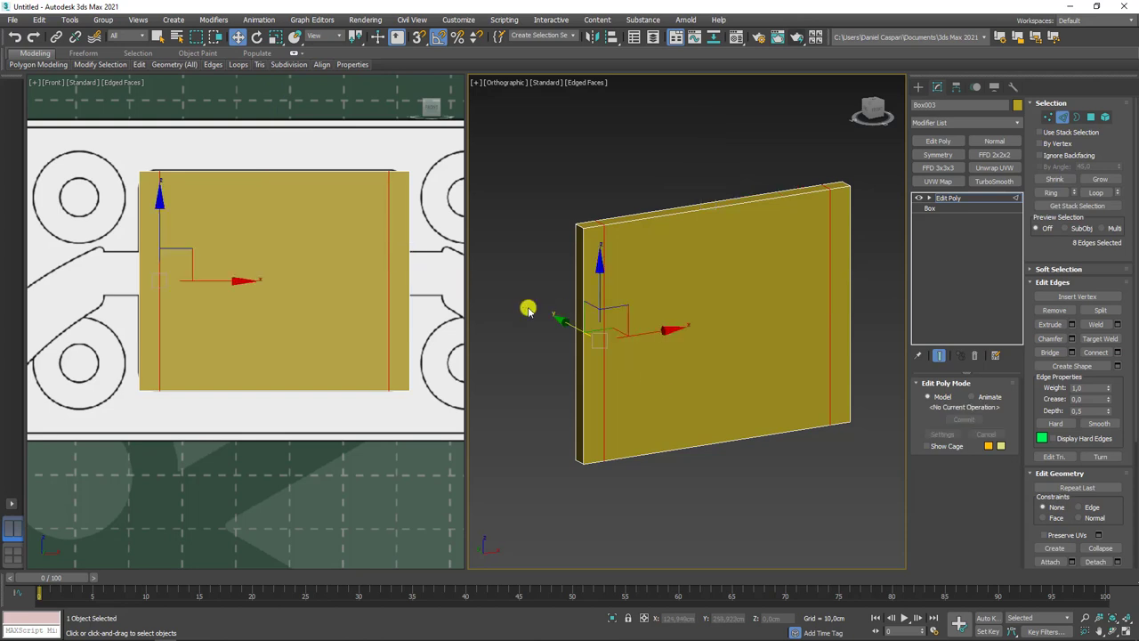
Add edges near the top and bottom and scale the border bands slightly to even them.
{"action": "key", "text": "ctrl+shift+e"}
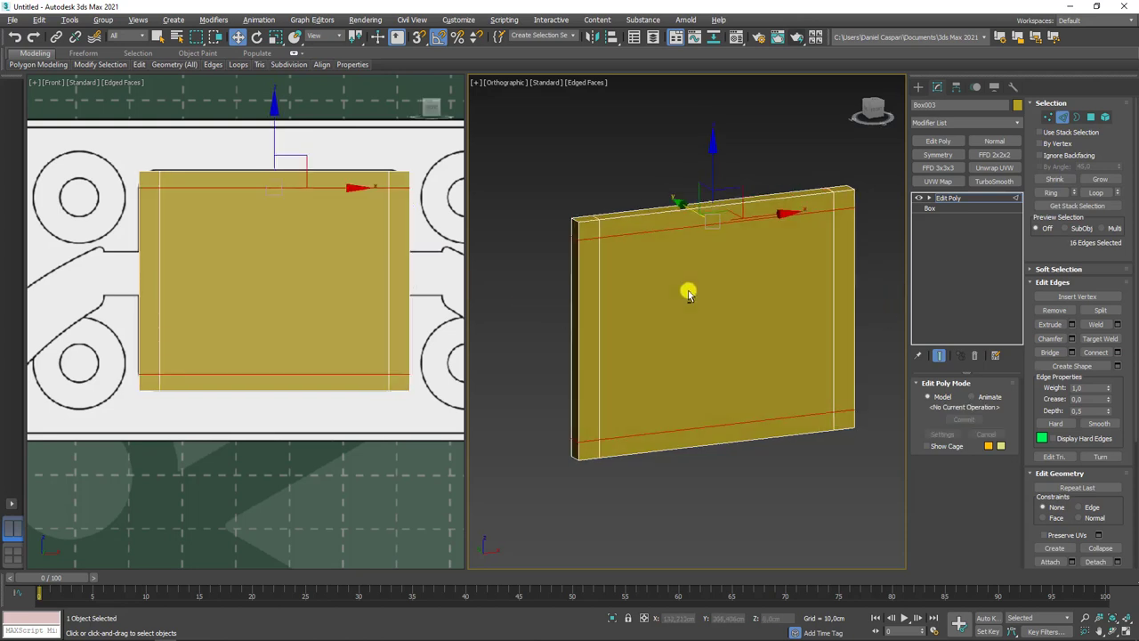
{"action": "middle_click_drag", "start_coordinate": [686, 287], "coordinate": [714, 294], "text": "alt"}
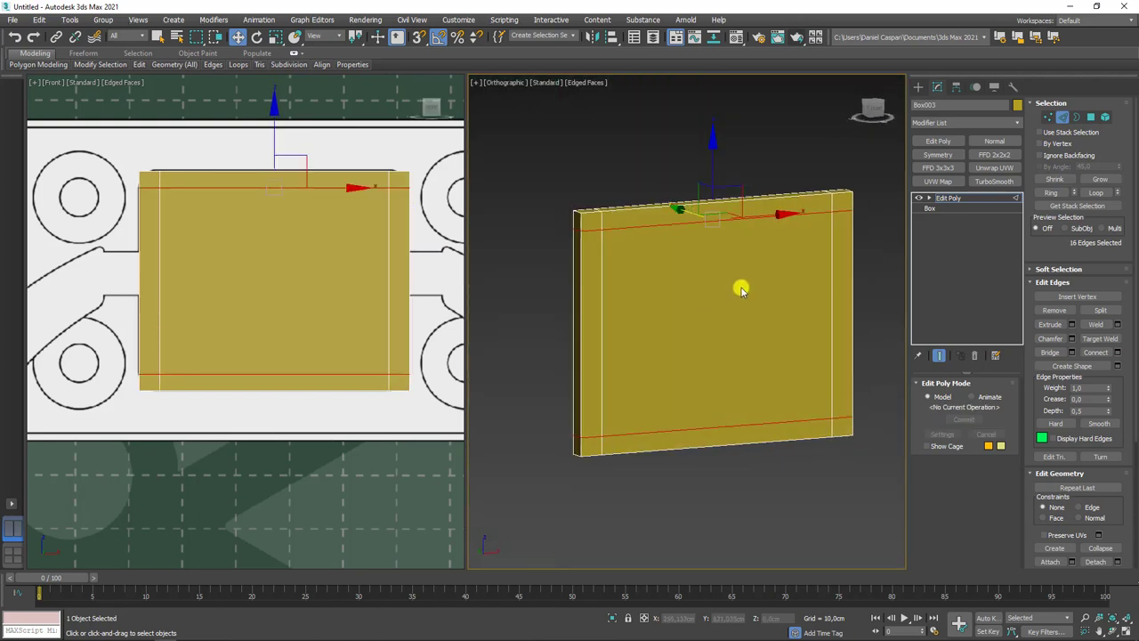
{"action": "left_click", "coordinate": [681, 423]}
{"action": "key", "text": "r"}
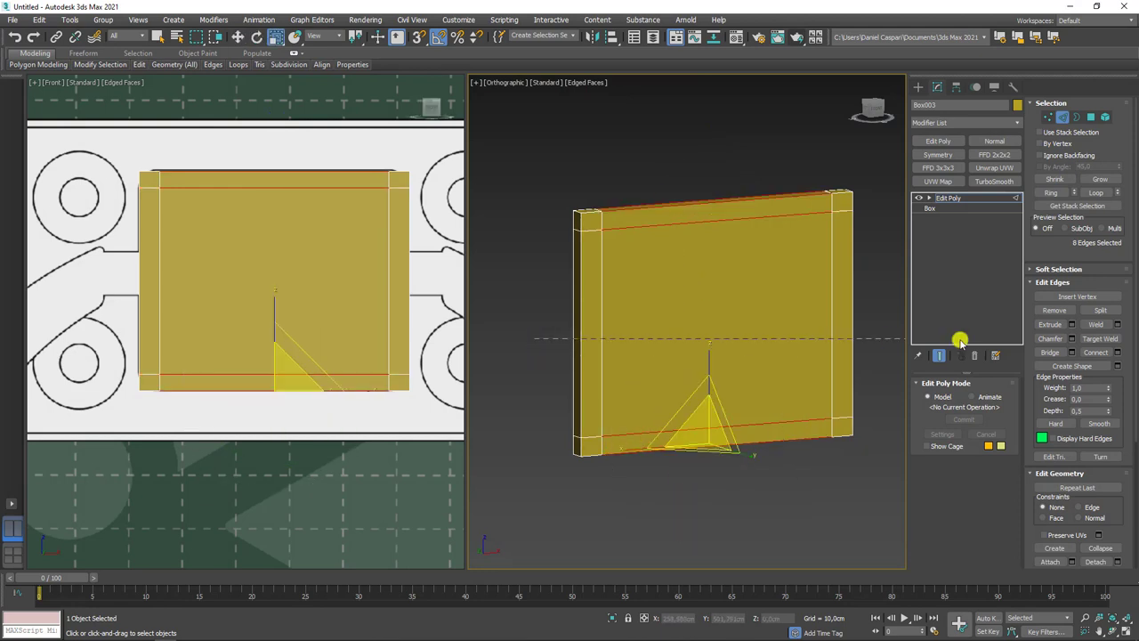
{"action": "key", "text": "ctrl+z"}
{"action": "left_click_drag", "start_coordinate": [844, 221], "coordinate": [839, 226]}
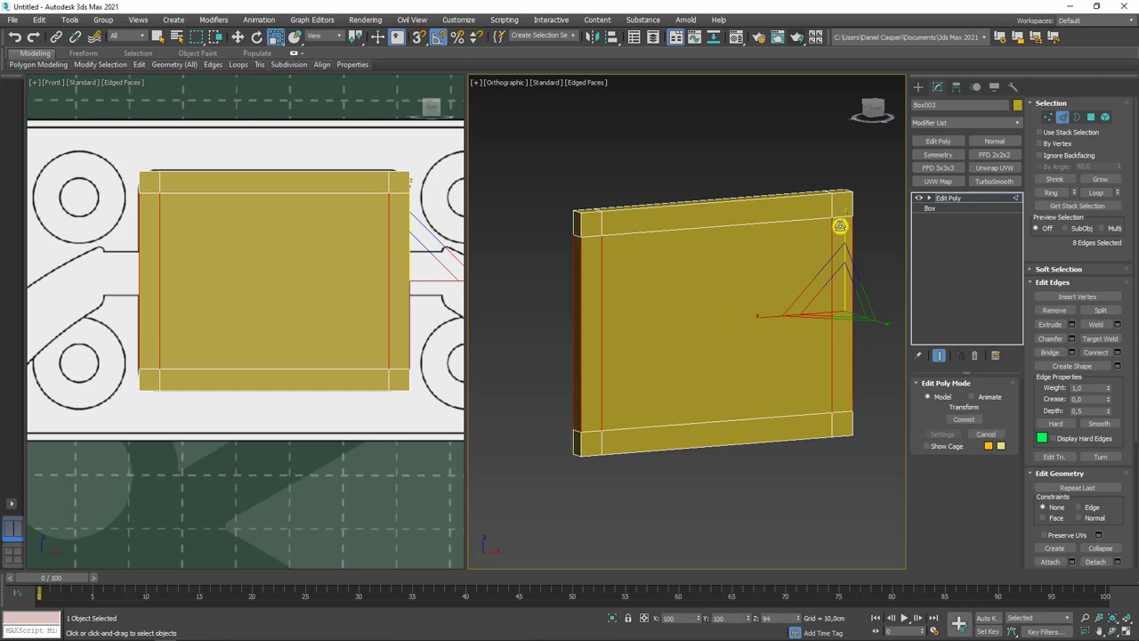
Pull the plate's central face forward along Y into a protruding block.
{"action": "key", "text": "4"}
{"action": "left_click", "coordinate": [671, 330]}
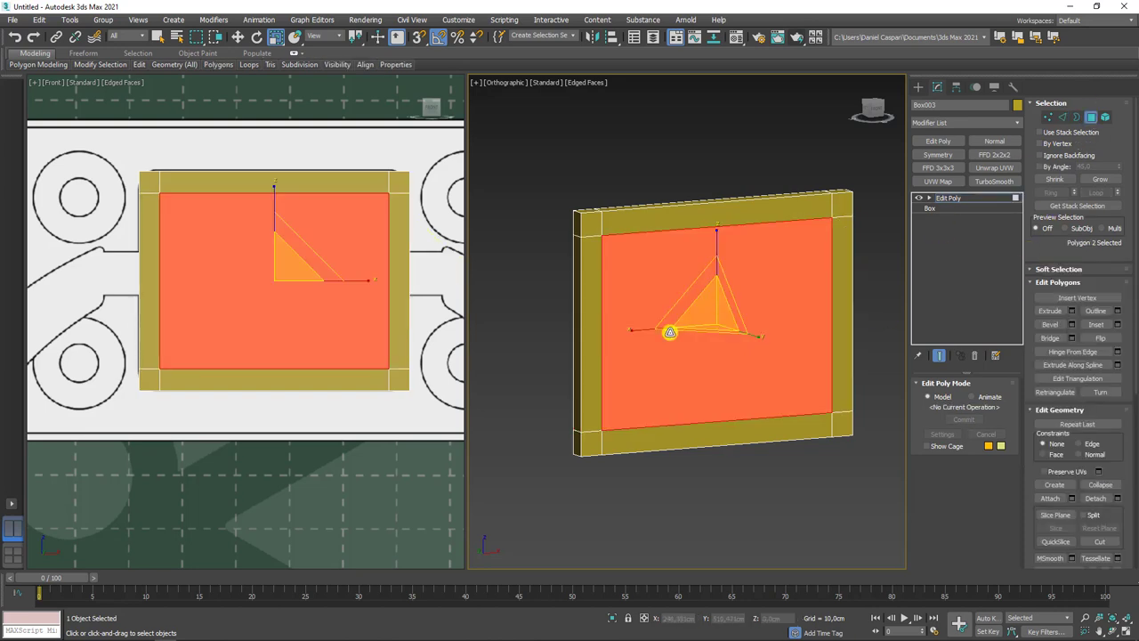
{"action": "middle_click_drag", "start_coordinate": [671, 331], "coordinate": [719, 362], "text": "alt"}
{"action": "key", "text": "w"}
{"action": "left_click_drag", "start_coordinate": [673, 316], "coordinate": [755, 330]}
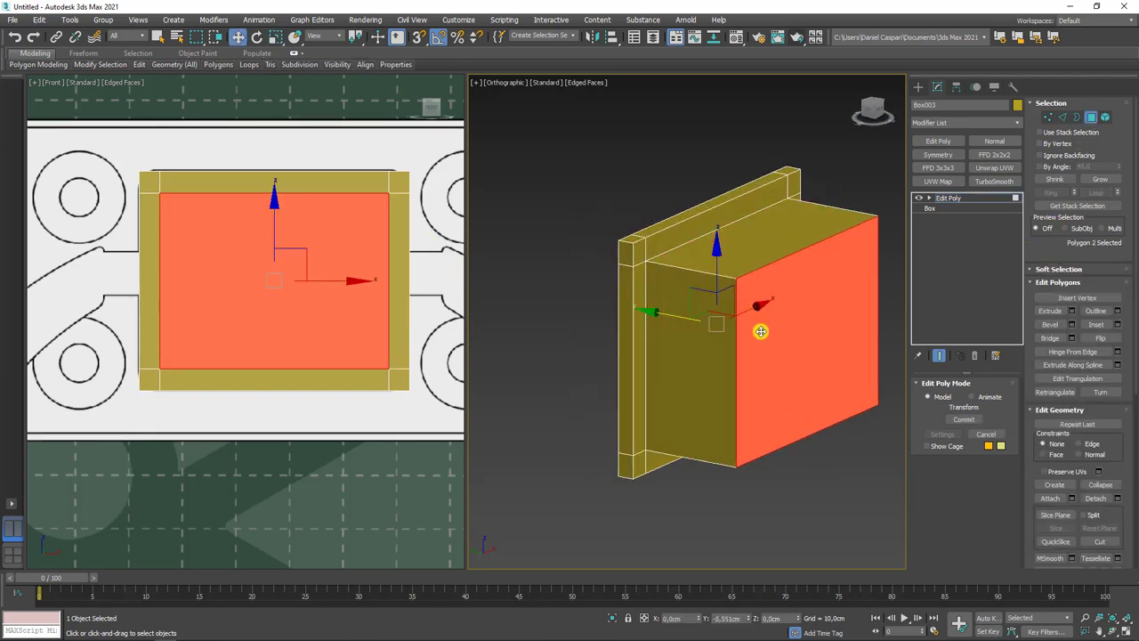
{"action": "middle_click_drag", "start_coordinate": [756, 348], "coordinate": [692, 373], "text": "alt"}
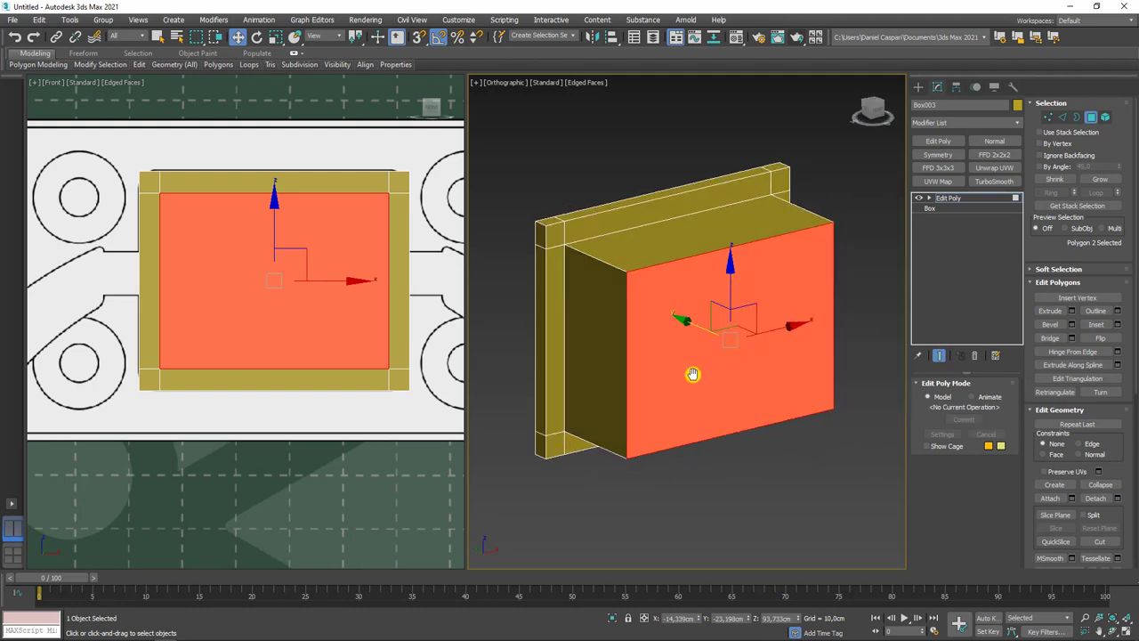
Adjust the block's side edges in Edge mode, stretching its left side outward.
{"action": "left_click", "coordinate": [1057, 118]}
{"action": "middle_click_drag", "start_coordinate": [717, 288], "coordinate": [652, 163], "text": "alt"}
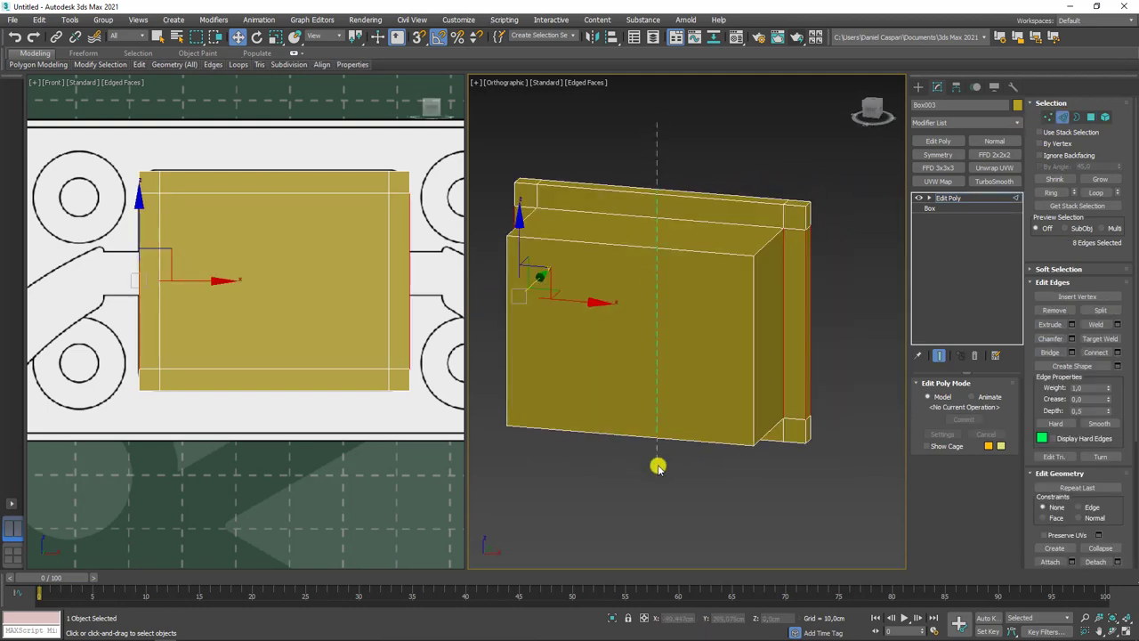
{"action": "mouse_move", "coordinate": [656, 465]}
{"action": "middle_mouse_down", "text": "alt"}
{"action": "mouse_move", "coordinate": [674, 386]}
{"action": "mouse_move", "coordinate": [722, 361]}
{"action": "middle_mouse_up", "text": "alt"}
{"action": "mouse_move", "coordinate": [852, 318]}
{"action": "left_mouse_down"}
{"action": "mouse_move", "coordinate": [483, 345]}
{"action": "mouse_move", "coordinate": [839, 356]}
{"action": "left_mouse_up"}
{"action": "scroll", "coordinate": [853, 354], "scroll_direction": "down", "scroll_amount": 2}
{"action": "left_click_drag", "start_coordinate": [553, 354], "coordinate": [555, 353]}
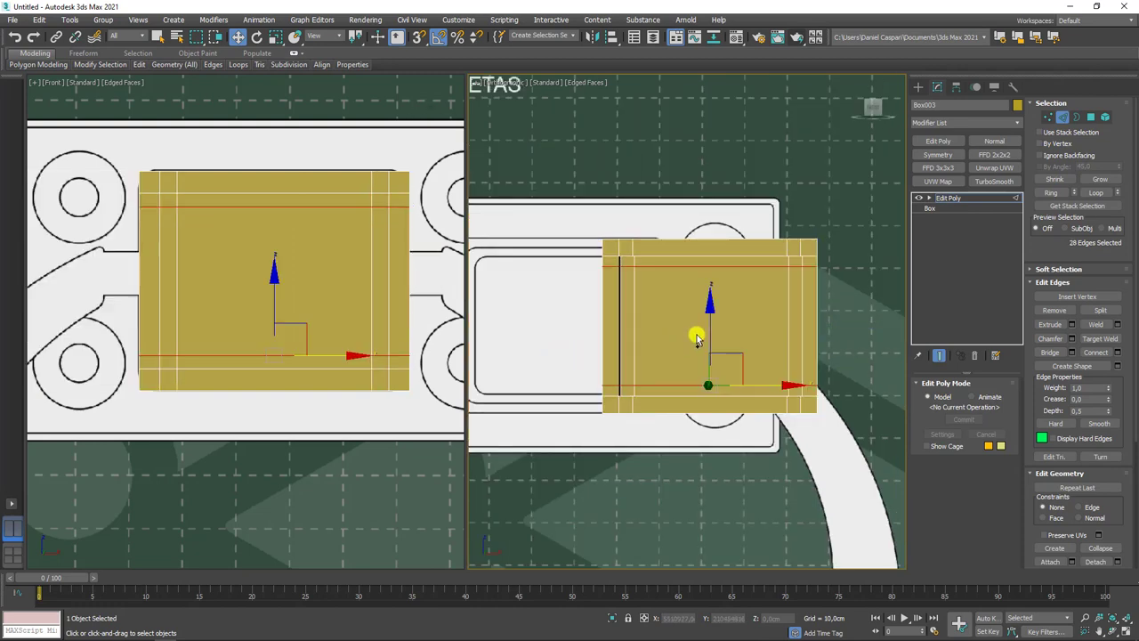
{"action": "mouse_move", "coordinate": [694, 333]}
{"action": "middle_mouse_down", "text": "alt"}
{"action": "mouse_move", "coordinate": [735, 364]}
{"action": "mouse_move", "coordinate": [716, 343]}
{"action": "middle_mouse_up", "text": "alt"}
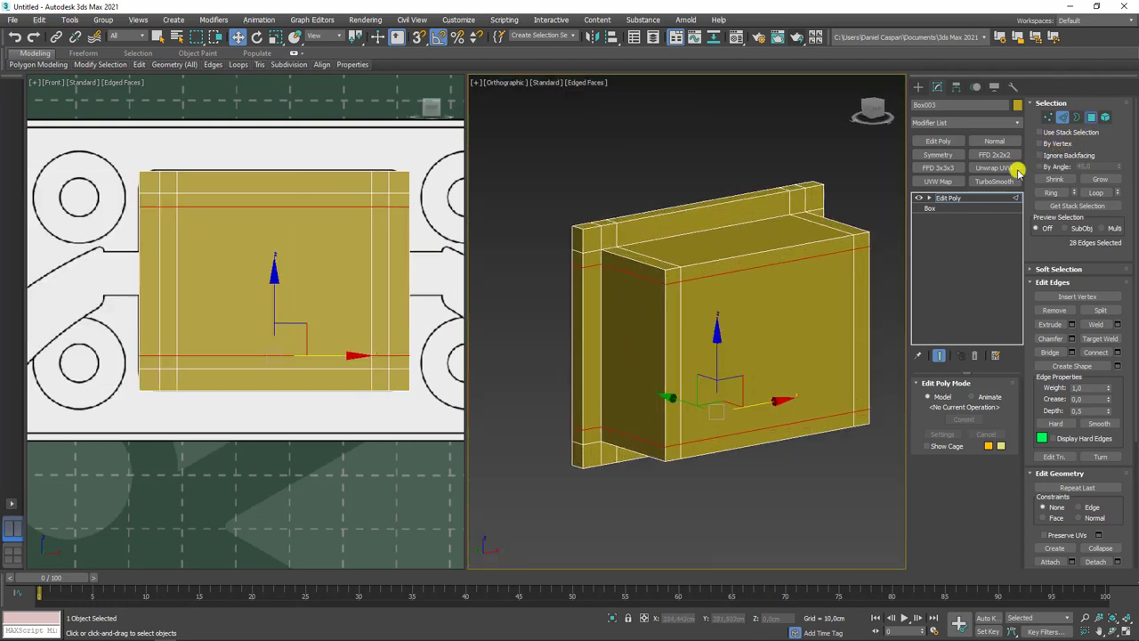
{"action": "key", "text": "4"}
{"action": "left_click", "coordinate": [751, 330]}
{"action": "scroll", "coordinate": [752, 347], "scroll_direction": "up", "scroll_amount": 4}
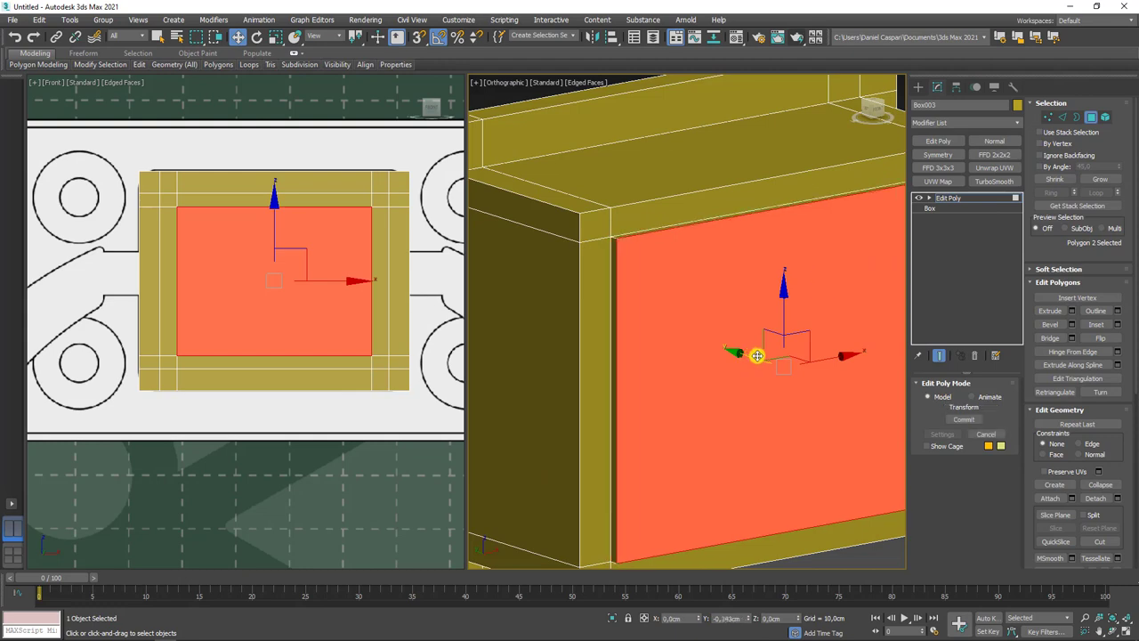
{"action": "middle_click_drag", "start_coordinate": [746, 355], "coordinate": [763, 360]}
{"action": "scroll", "coordinate": [356, 291], "scroll_direction": "down", "scroll_amount": 5}
{"action": "middle_click_drag", "start_coordinate": [297, 451], "coordinate": [245, 454]}
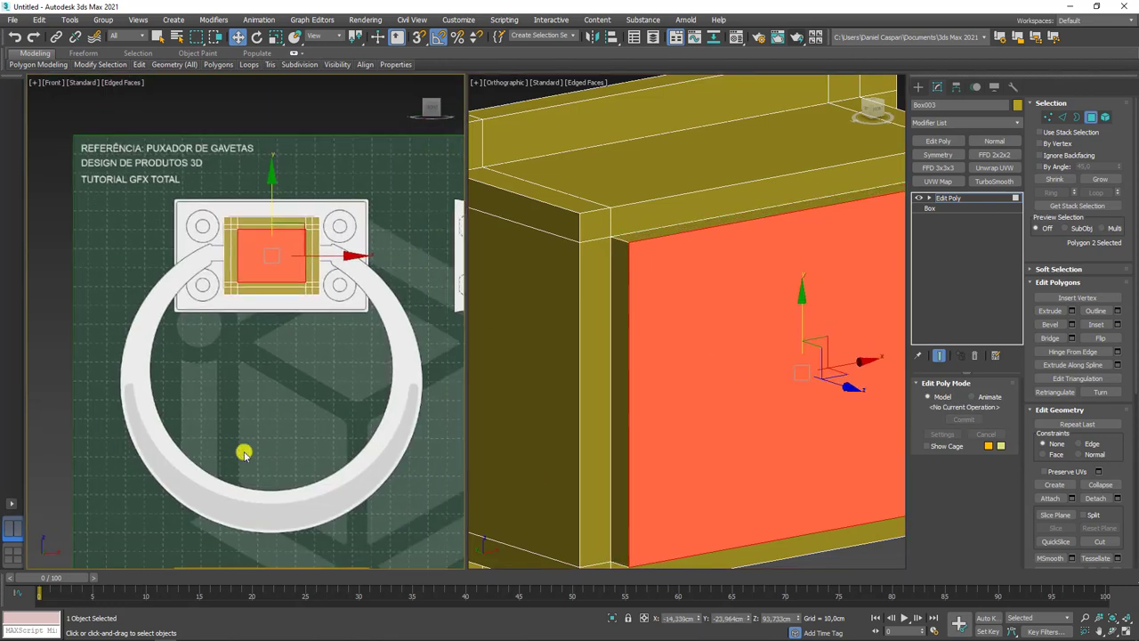
{"action": "scroll", "coordinate": [300, 433], "scroll_direction": "down", "scroll_amount": 3}
{"action": "middle_click_drag", "start_coordinate": [238, 406], "coordinate": [241, 364]}
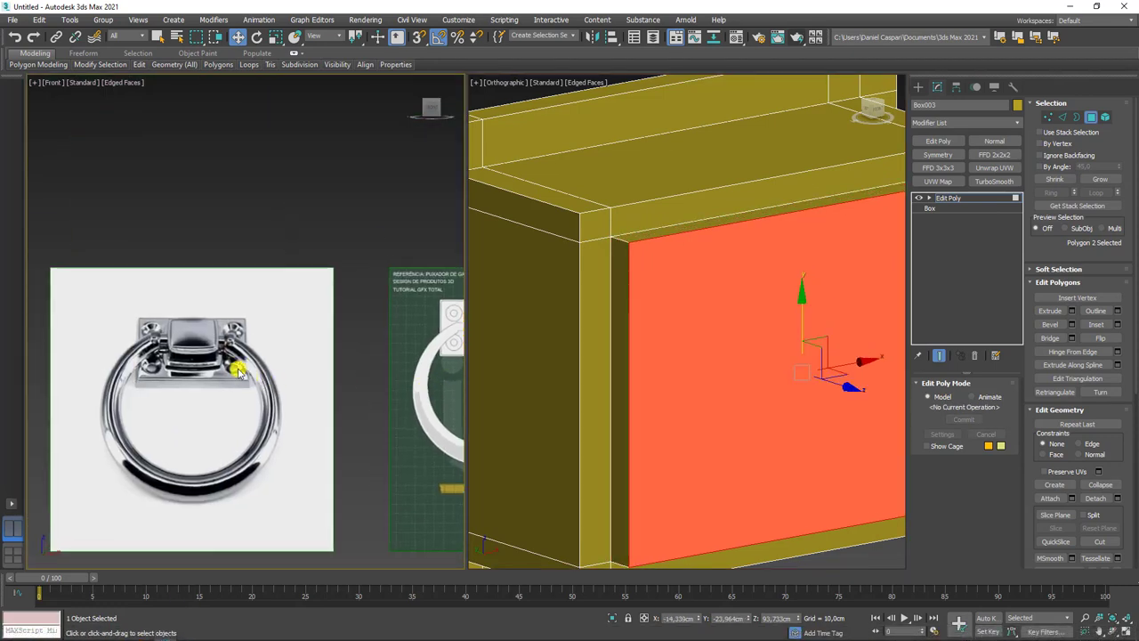
{"action": "scroll", "coordinate": [164, 345], "scroll_direction": "up", "scroll_amount": 5}
{"action": "scroll", "coordinate": [163, 344], "scroll_direction": "up", "scroll_amount": 3}
{"action": "scroll", "coordinate": [685, 320], "scroll_direction": "down", "scroll_amount": 5}
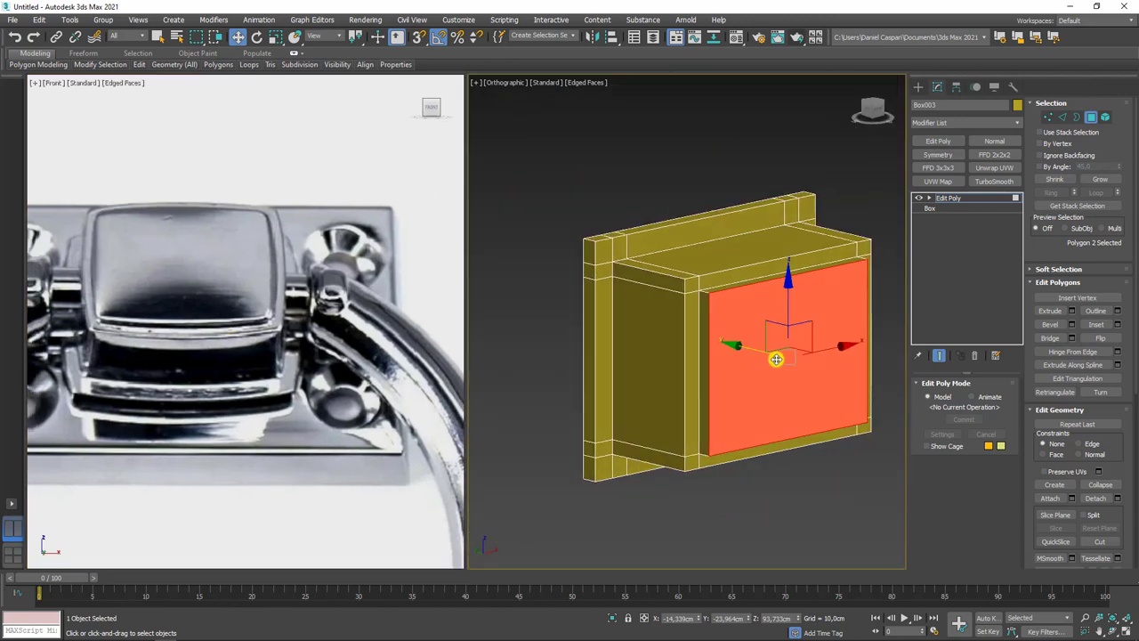
{"action": "middle_click_drag", "start_coordinate": [801, 381], "coordinate": [983, 143], "text": "alt"}
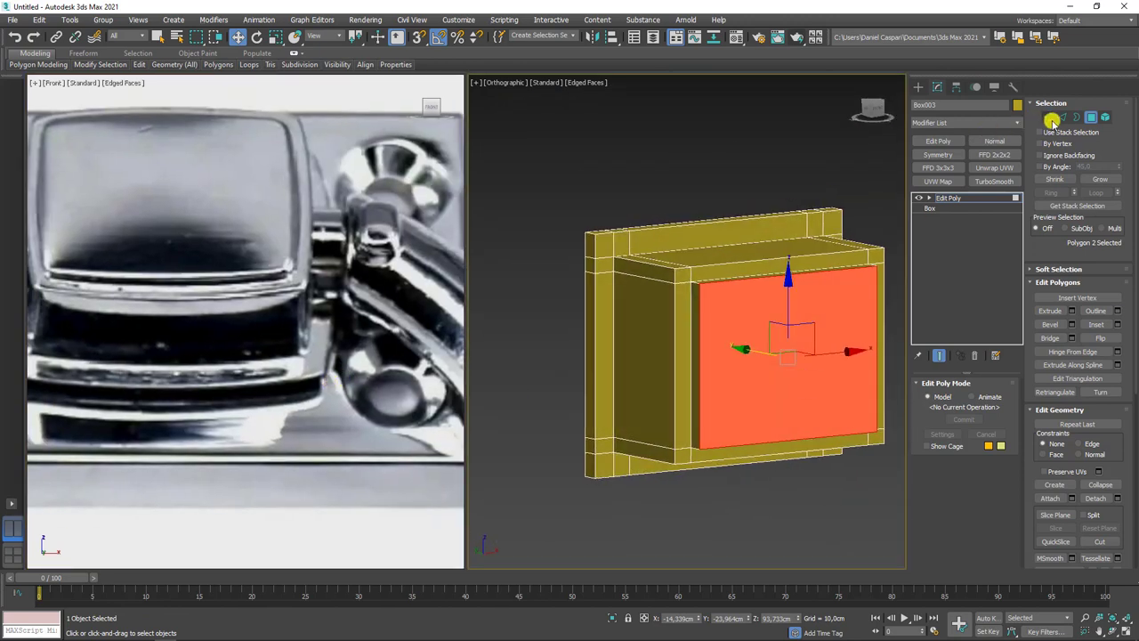
{"action": "key", "text": "2"}
{"action": "middle_click_drag", "start_coordinate": [841, 267], "coordinate": [736, 300], "text": "alt"}
{"action": "left_click", "coordinate": [712, 482]}
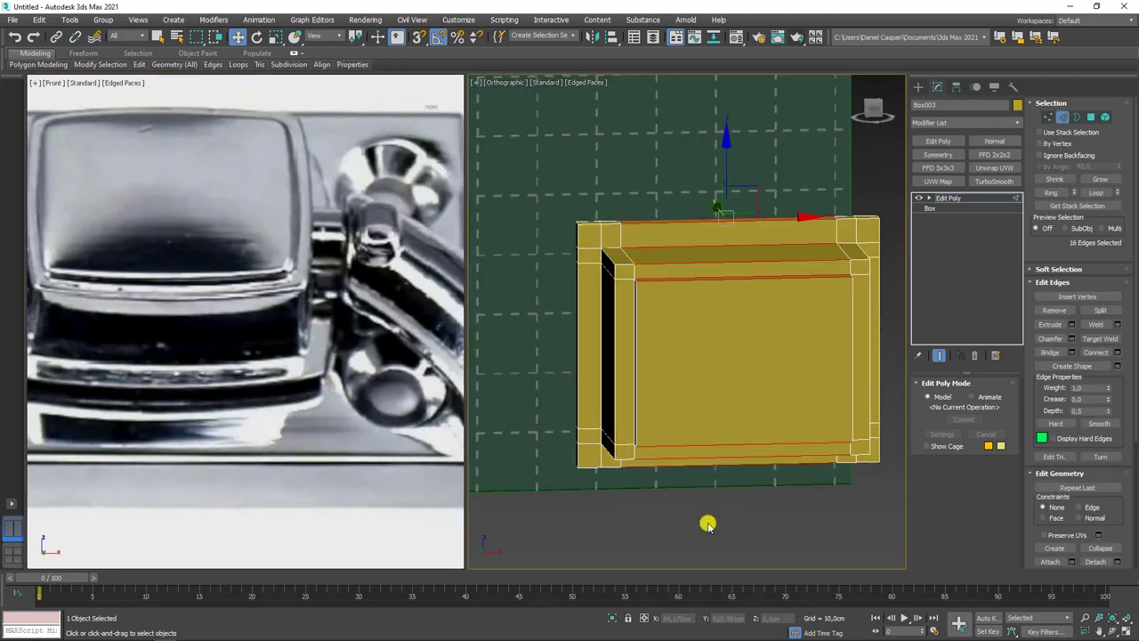
{"action": "double_click", "coordinate": [760, 443]}
{"action": "double_click", "coordinate": [641, 296]}
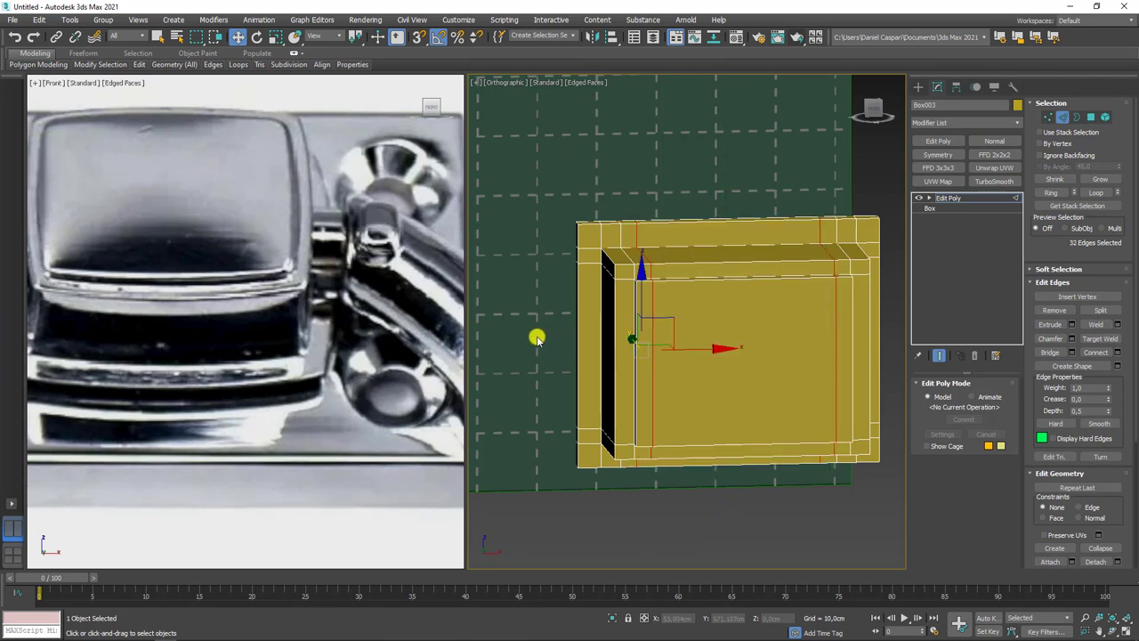
{"action": "key", "text": "ctrl+z"}
{"action": "double_click", "coordinate": [811, 370]}
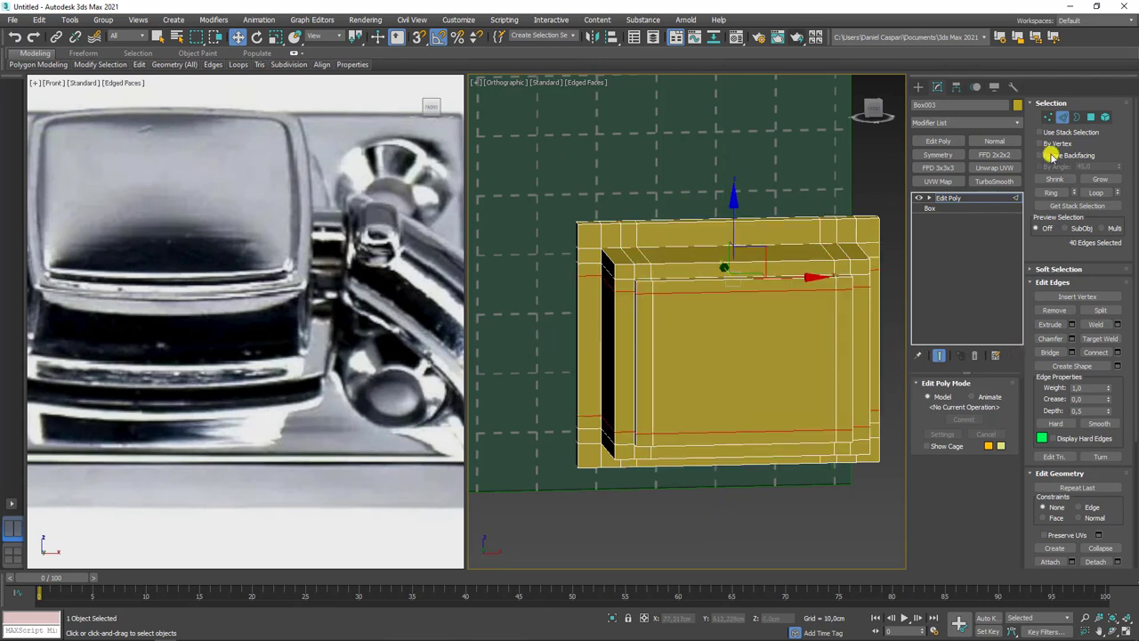
Connect the block's top and bottom edge bands with three new edges, then select the horizontal edge rings.
{"action": "key", "text": "ctrl+shift+e"}
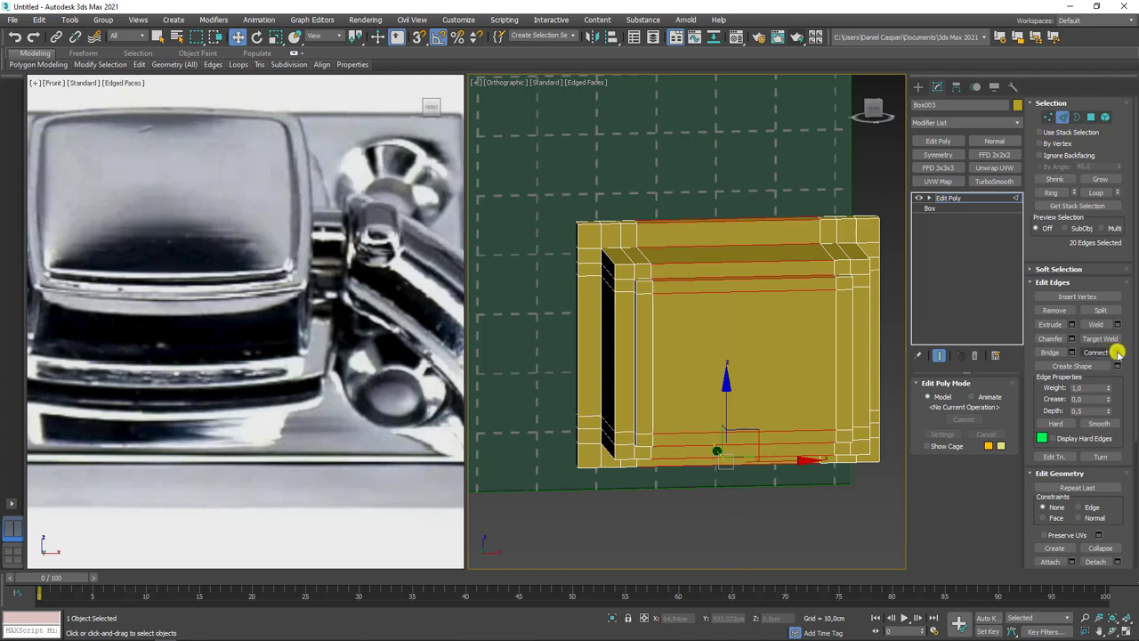
{"action": "left_click", "coordinate": [1118, 353]}
{"action": "left_click_drag", "start_coordinate": [662, 339], "coordinate": [659, 374]}
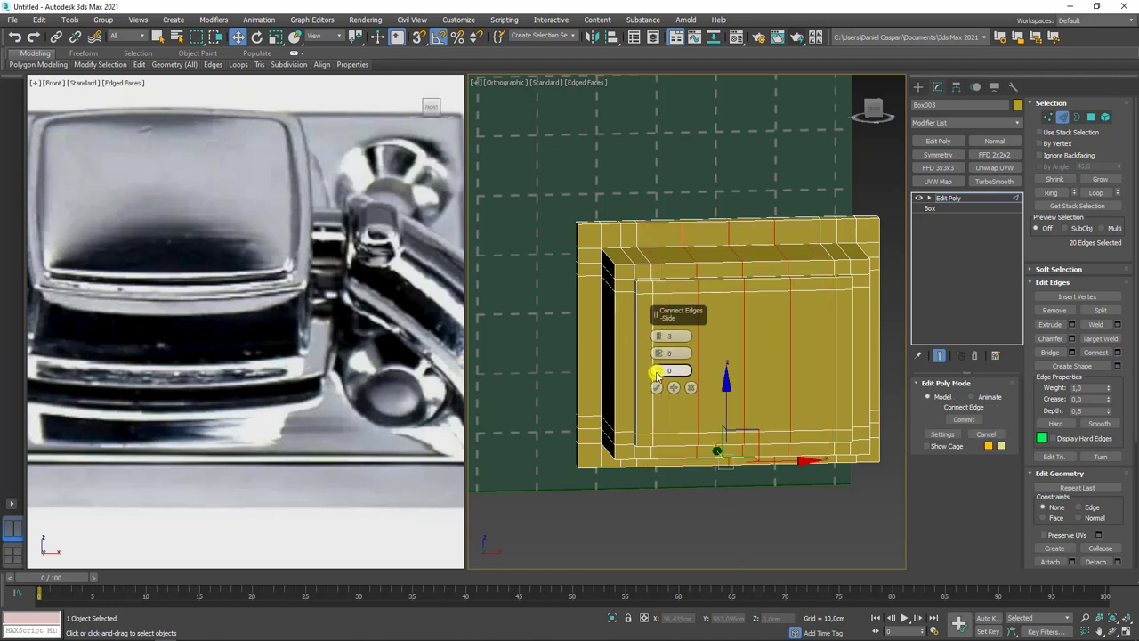
{"action": "left_click", "coordinate": [657, 387]}
{"action": "key", "text": "alt+r"}
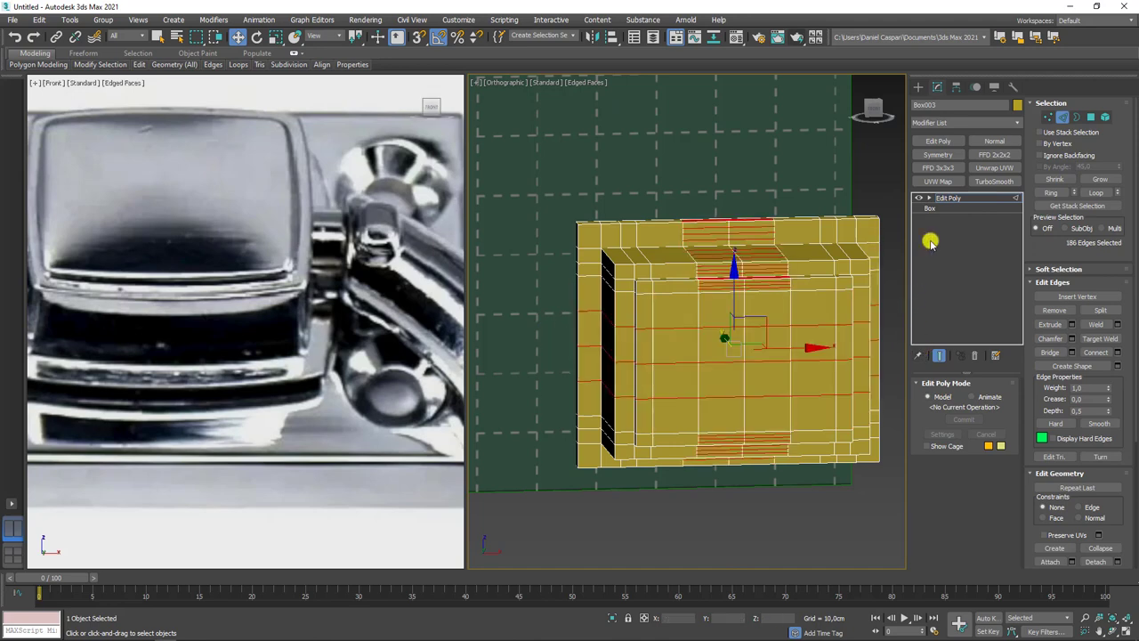
{"action": "left_click", "coordinate": [665, 336]}
{"action": "key", "text": "alt+r"}
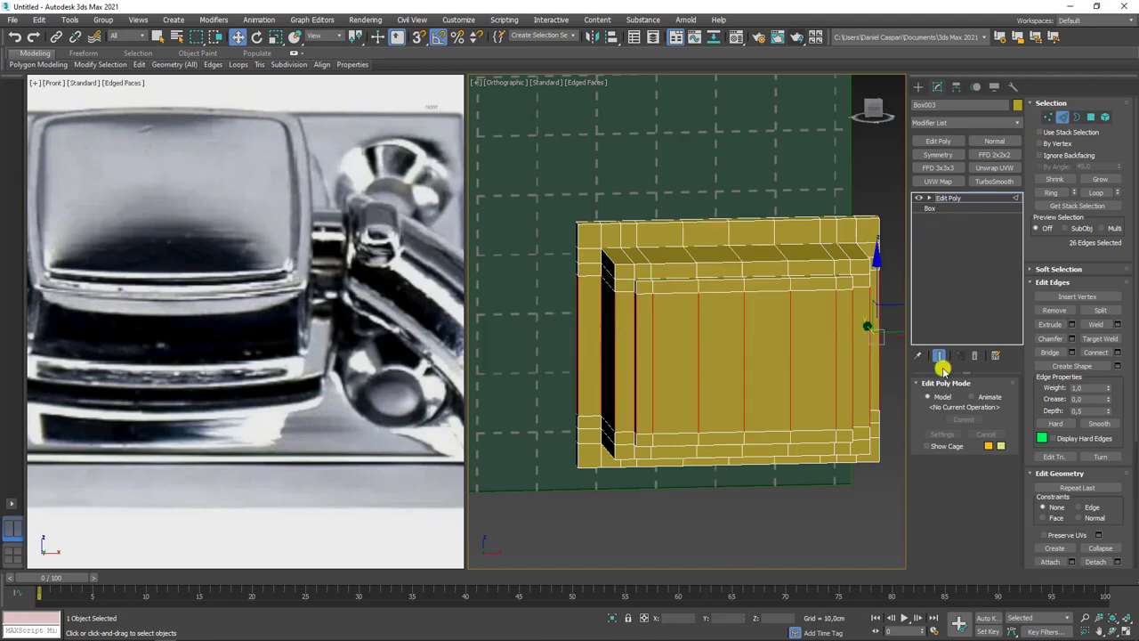
{"action": "key", "text": "alt+r"}
Add connecting edges around the block's top edge ring with a pinch of 66.
{"action": "middle_click_drag", "start_coordinate": [820, 405], "coordinate": [803, 364], "text": "alt"}
{"action": "key", "text": "w"}
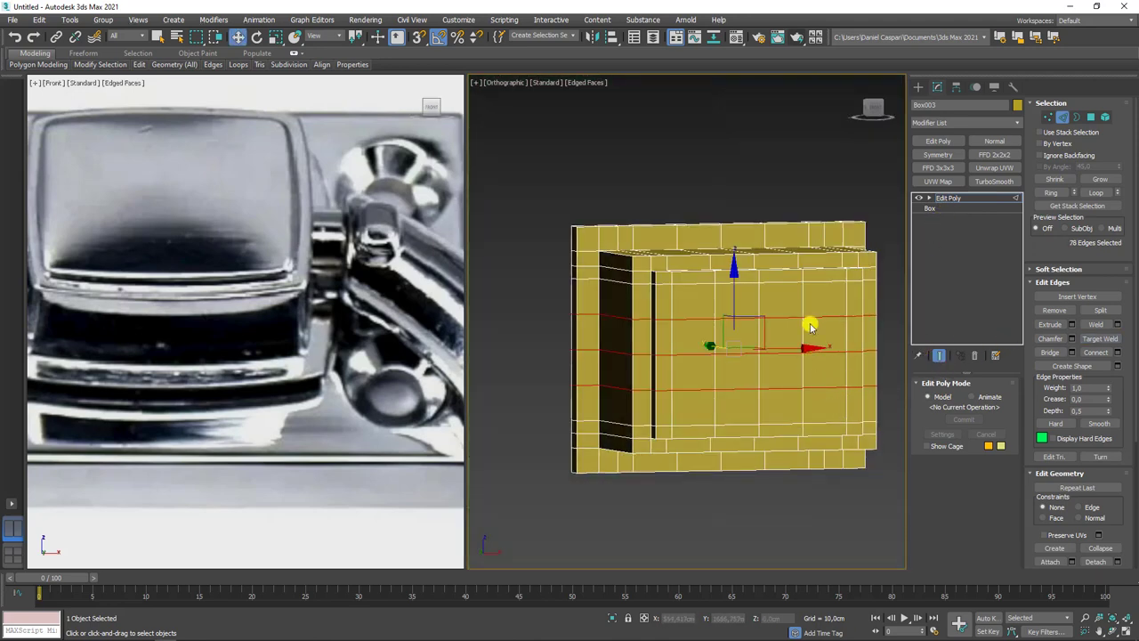
{"action": "left_click", "coordinate": [966, 197]}
{"action": "mouse_move", "coordinate": [763, 267]}
{"action": "middle_mouse_down", "text": "alt"}
{"action": "mouse_move", "coordinate": [811, 361]}
{"action": "mouse_move", "coordinate": [763, 361]}
{"action": "middle_mouse_up", "text": "alt"}
{"action": "mouse_move", "coordinate": [700, 335]}
{"action": "middle_mouse_down", "text": "alt"}
{"action": "mouse_move", "coordinate": [800, 344]}
{"action": "mouse_move", "coordinate": [755, 295]}
{"action": "middle_mouse_up", "text": "alt"}
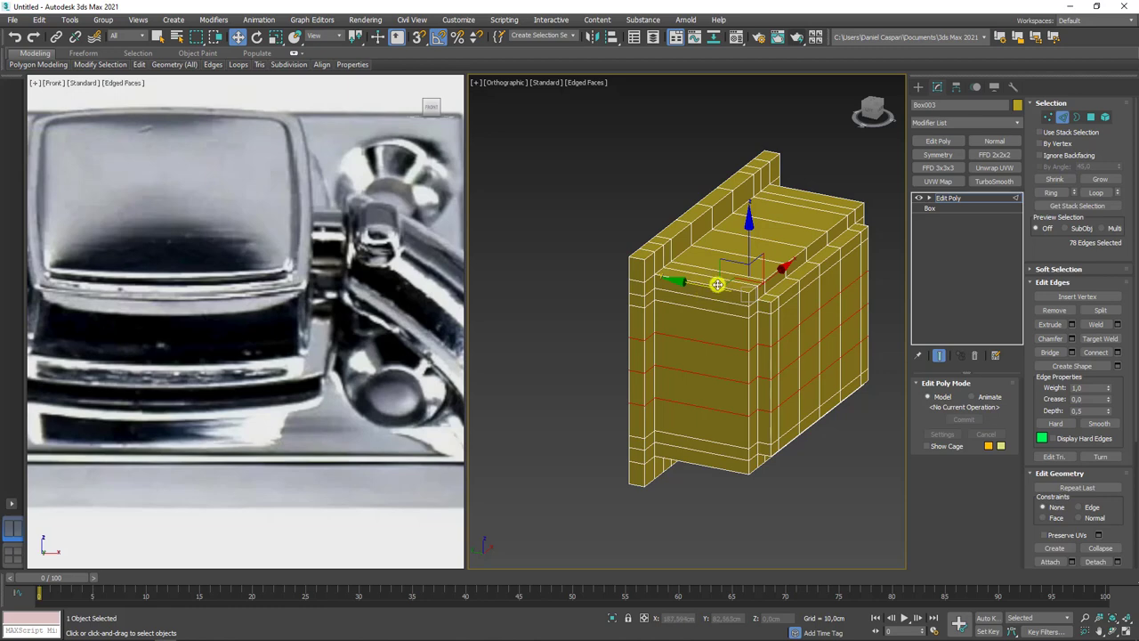
{"action": "left_click", "coordinate": [712, 283]}
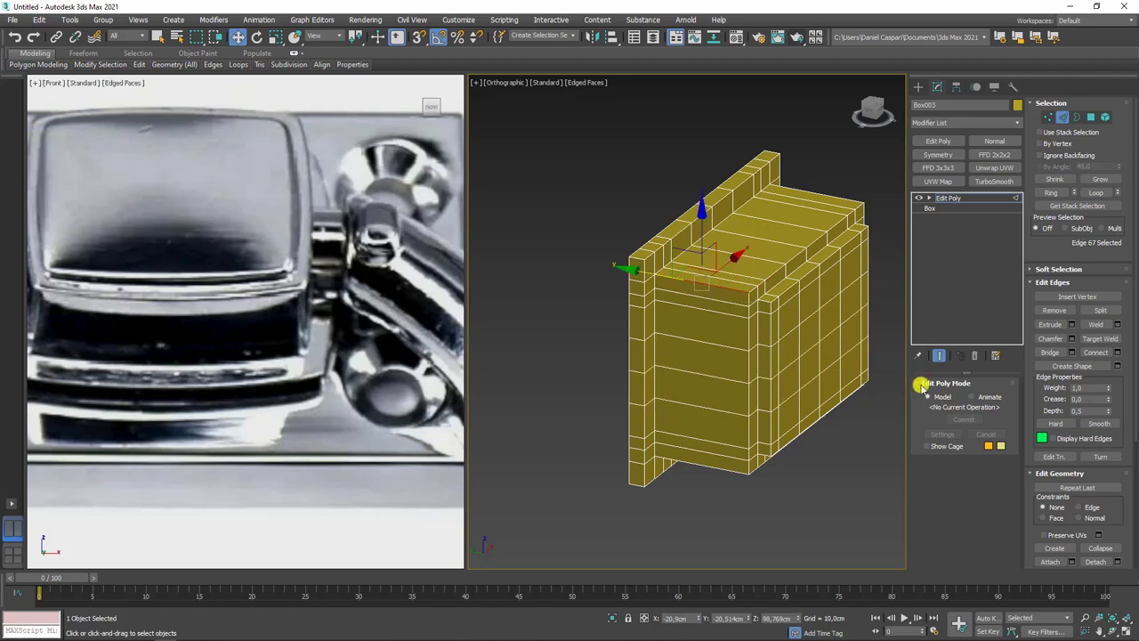
{"action": "left_click", "coordinate": [1053, 192]}
{"action": "left_click", "coordinate": [1118, 351]}
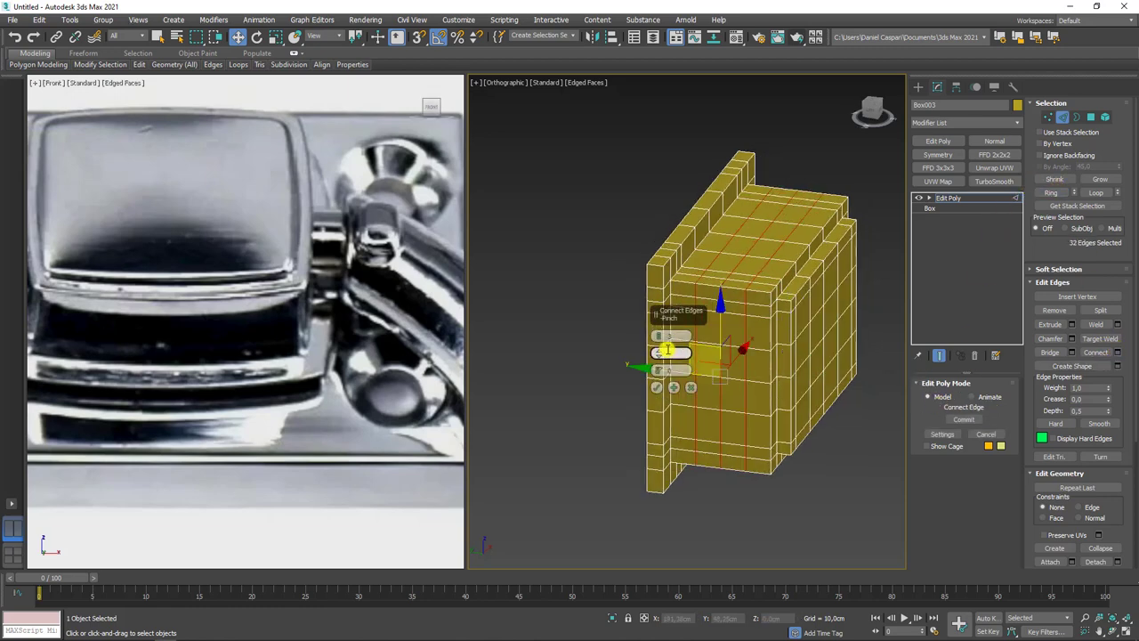
{"action": "left_click_drag", "start_coordinate": [659, 349], "coordinate": [656, 183]}
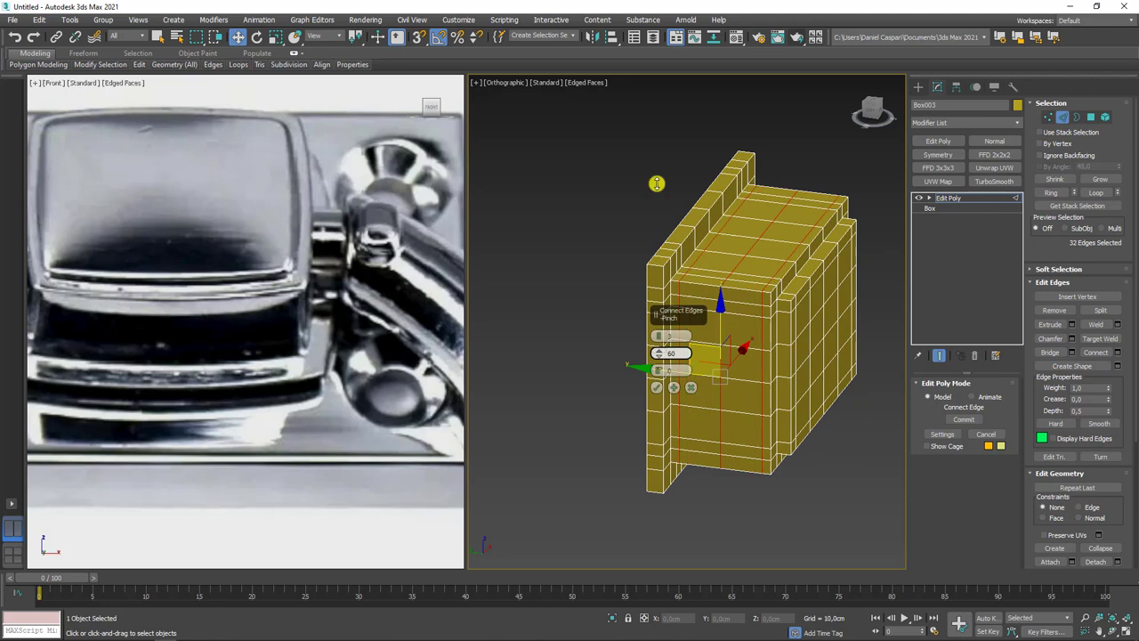
{"action": "left_click", "coordinate": [655, 388]}
Add two connecting edges around the block's left-side edge ring.
{"action": "middle_click_drag", "start_coordinate": [656, 388], "coordinate": [774, 383], "text": "alt"}
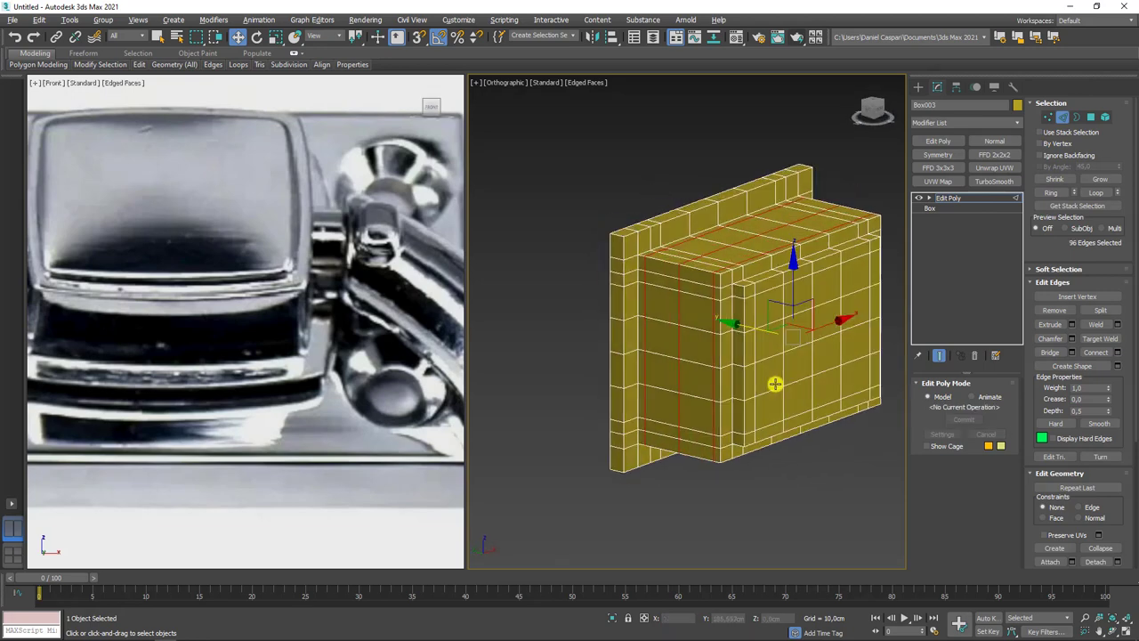
{"action": "scroll", "coordinate": [658, 259], "scroll_direction": "up", "scroll_amount": 3}
{"action": "left_click", "coordinate": [640, 260]}
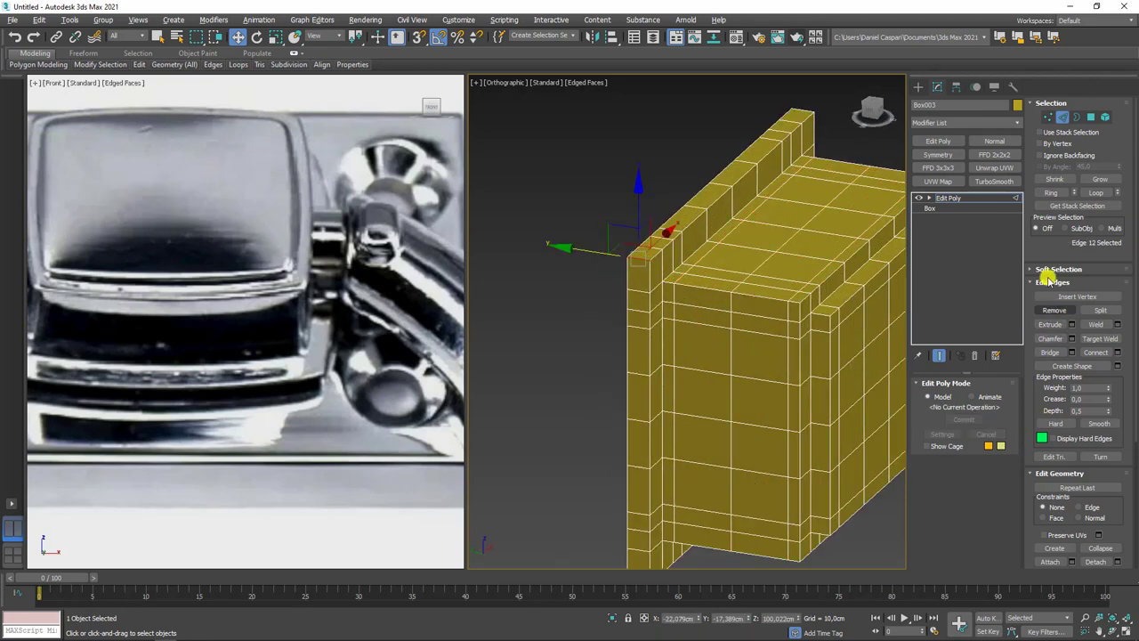
{"action": "left_click", "coordinate": [1053, 191]}
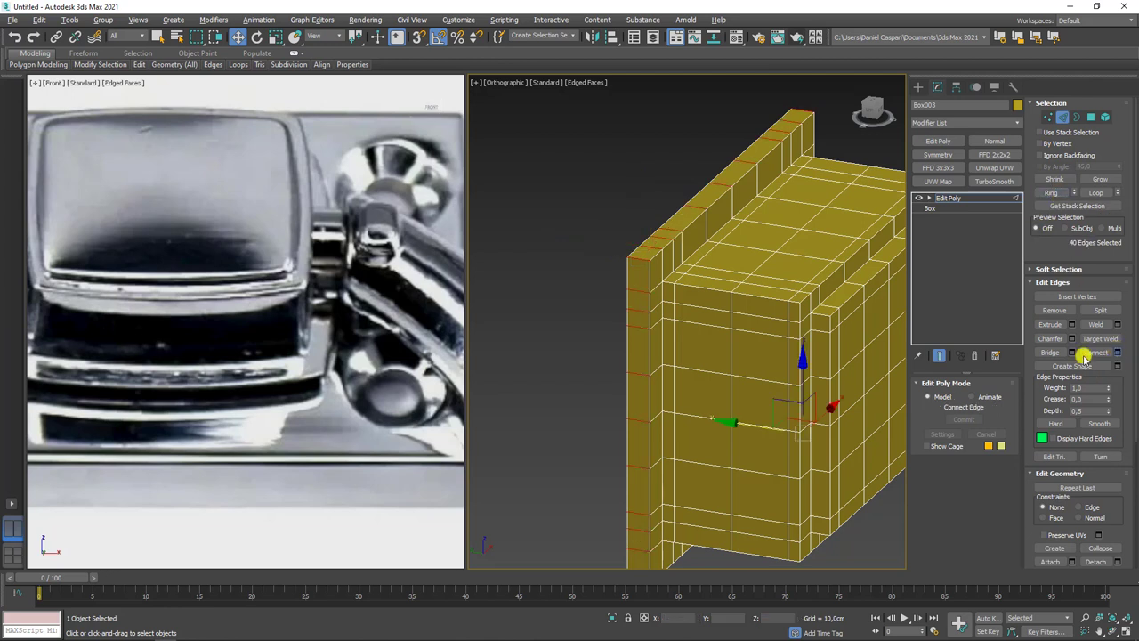
{"action": "left_click", "coordinate": [1082, 353]}
{"action": "left_click_drag", "start_coordinate": [660, 341], "coordinate": [660, 348]}
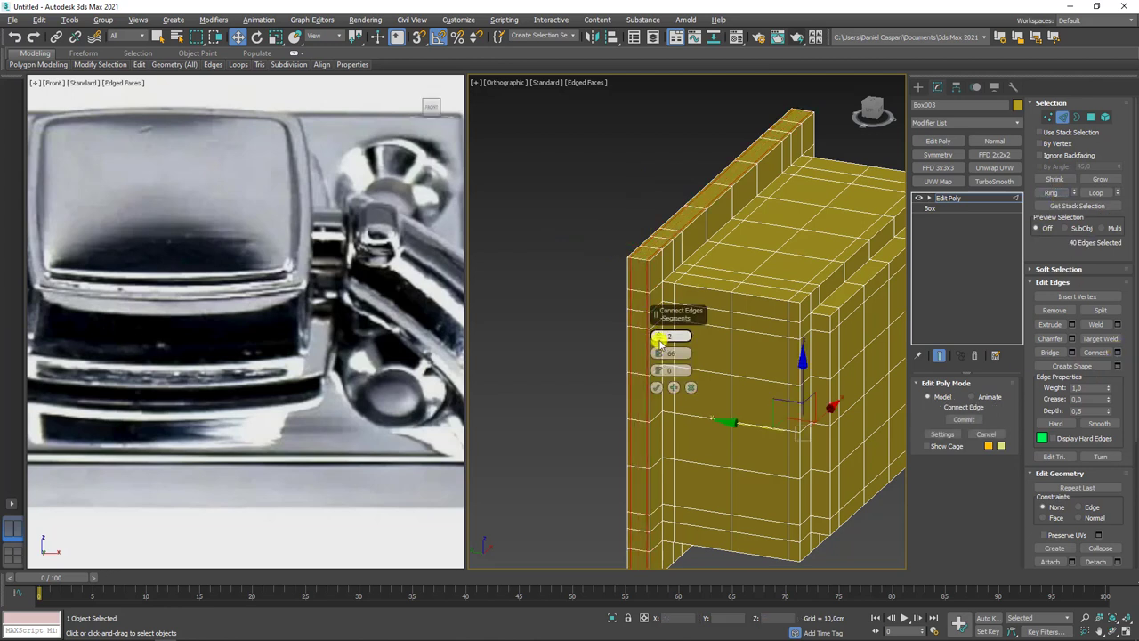
{"action": "left_click", "coordinate": [657, 387]}
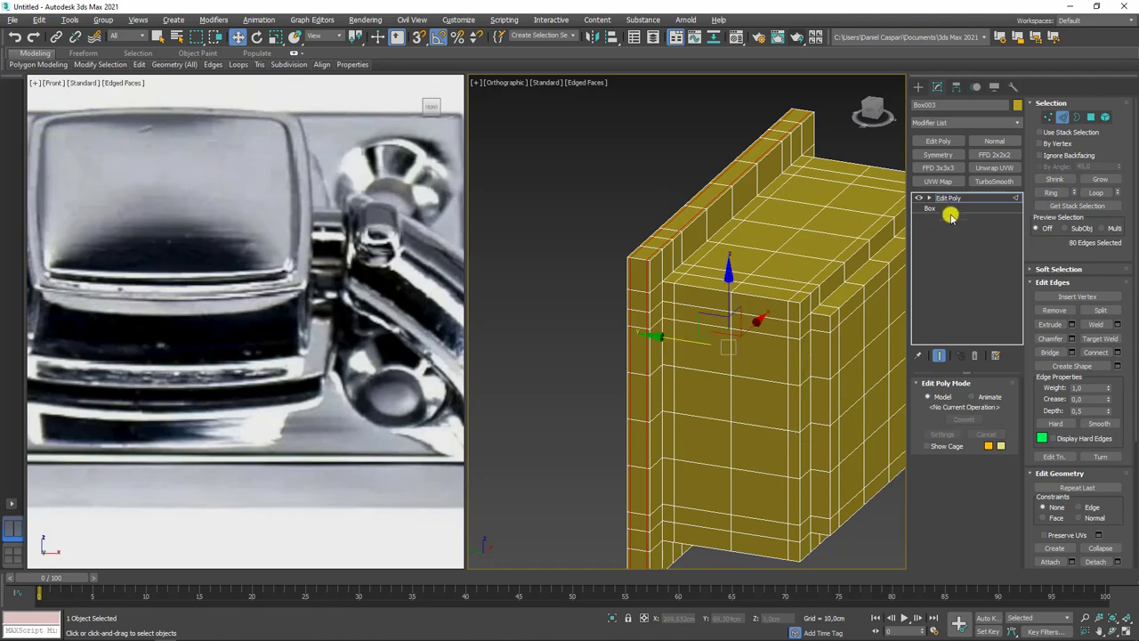
Preview a TurboSmooth on the block, then remove it again.
{"action": "left_click", "coordinate": [964, 198]}
{"action": "left_click", "coordinate": [993, 181]}
{"action": "scroll", "coordinate": [827, 329], "scroll_direction": "up", "scroll_amount": 5}
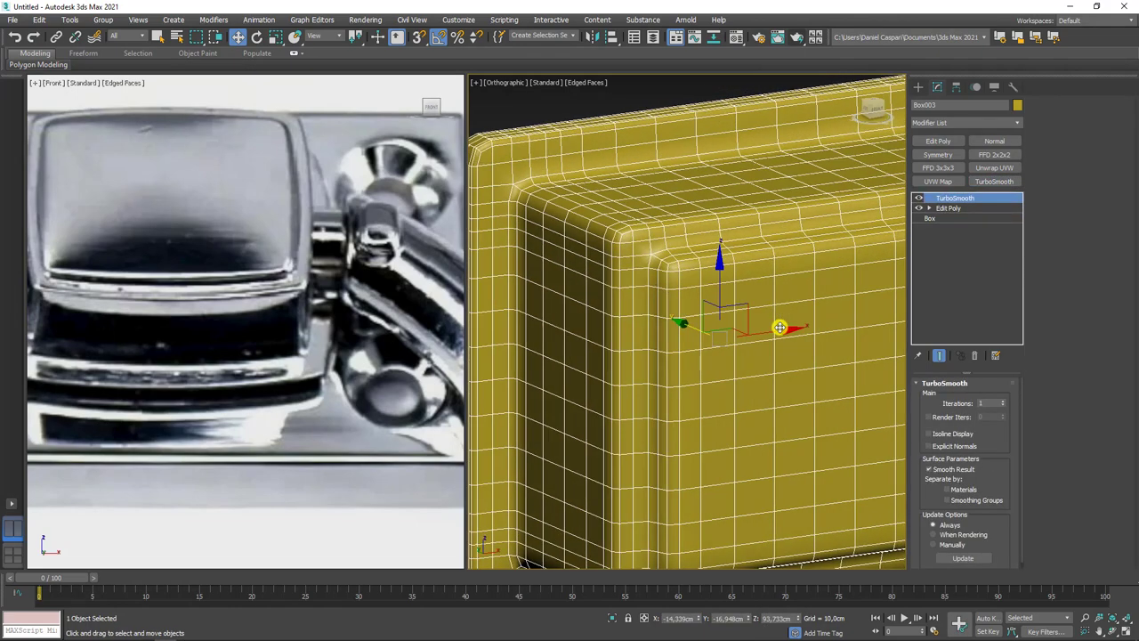
{"action": "mouse_move", "coordinate": [780, 329]}
{"action": "middle_mouse_down", "text": "alt"}
{"action": "mouse_move", "coordinate": [793, 358]}
{"action": "mouse_move", "coordinate": [982, 313]}
{"action": "middle_mouse_up", "text": "alt"}
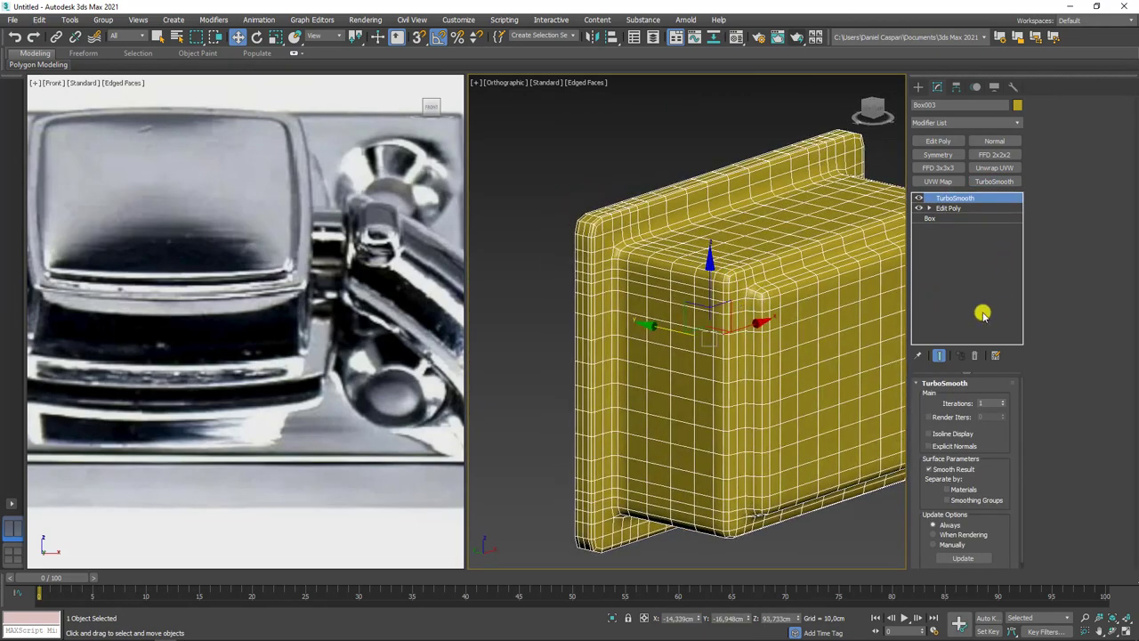
{"action": "left_click", "coordinate": [976, 356]}
{"action": "mouse_move", "coordinate": [890, 364]}
{"action": "middle_mouse_down", "text": "alt"}
{"action": "mouse_move", "coordinate": [785, 371]}
{"action": "mouse_move", "coordinate": [819, 364]}
{"action": "middle_mouse_up", "text": "alt"}
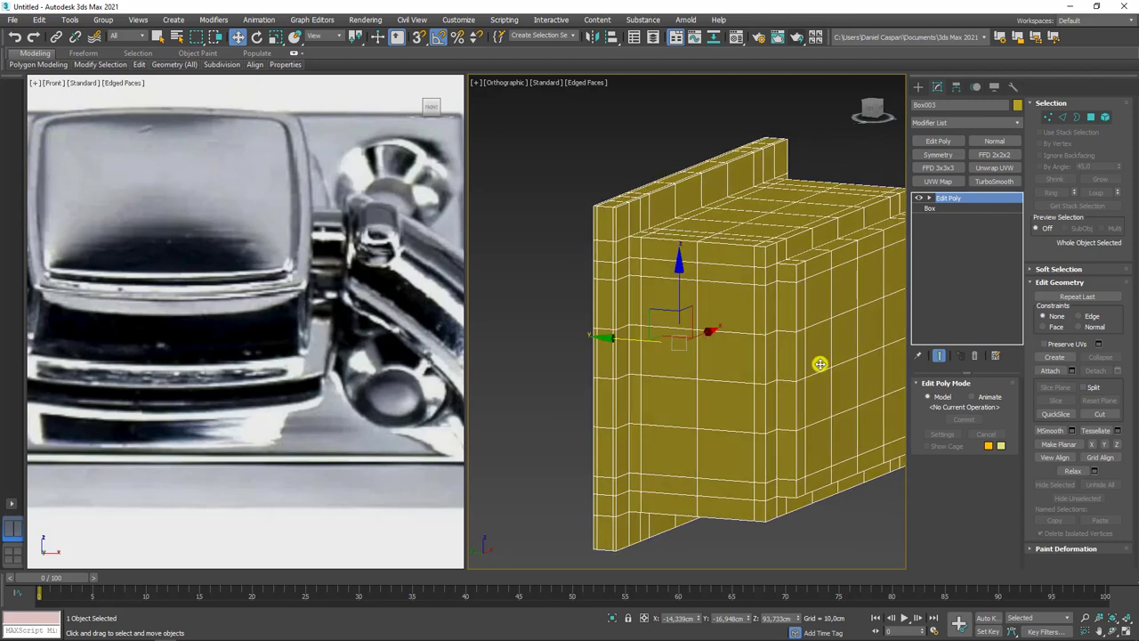
{"action": "left_click", "coordinate": [1048, 117]}
In the Left view, scale the side face's central vertex rows apart vertically.
{"action": "middle_click_drag", "start_coordinate": [730, 262], "coordinate": [691, 275], "text": "alt"}
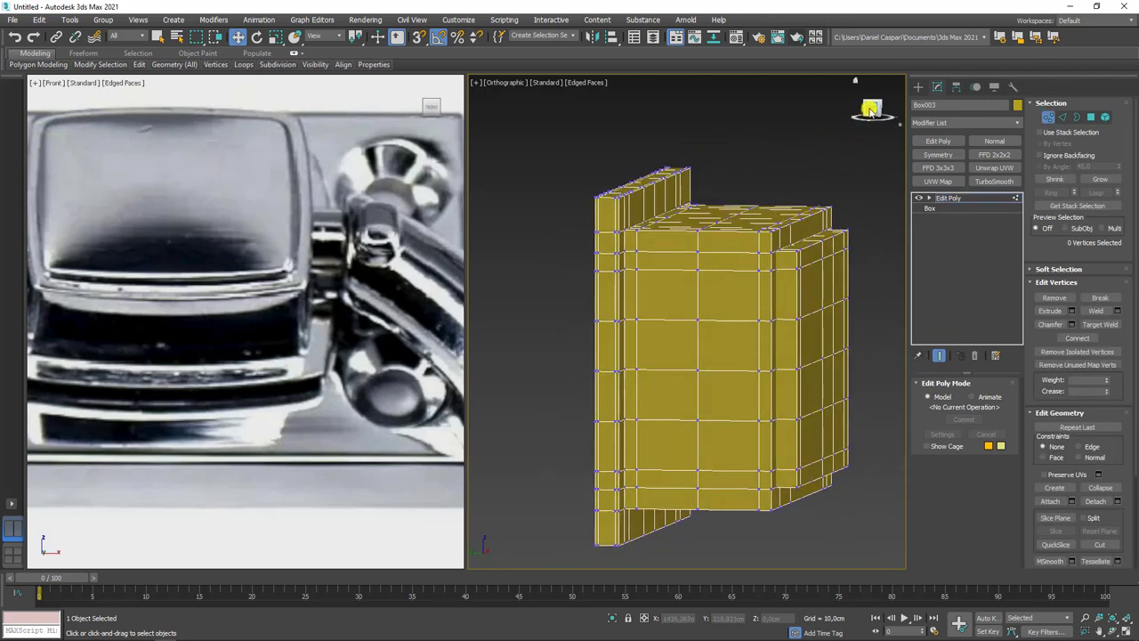
{"action": "left_click", "coordinate": [871, 108]}
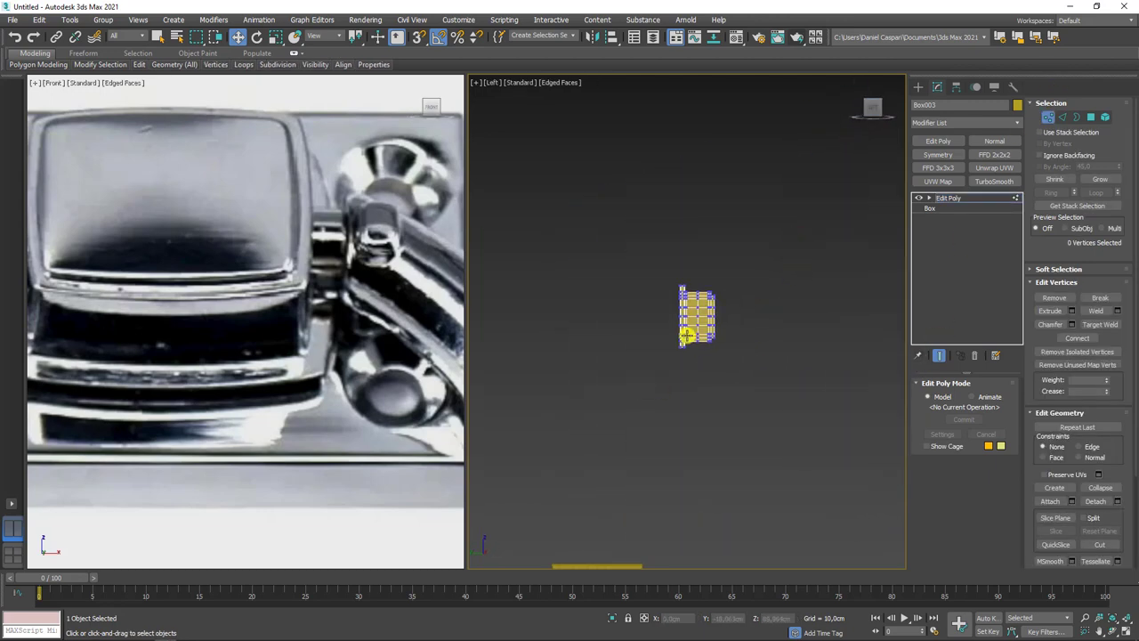
{"action": "scroll", "coordinate": [716, 365], "scroll_direction": "up", "scroll_amount": 5}
{"action": "middle_click_drag", "start_coordinate": [776, 271], "coordinate": [759, 265]}
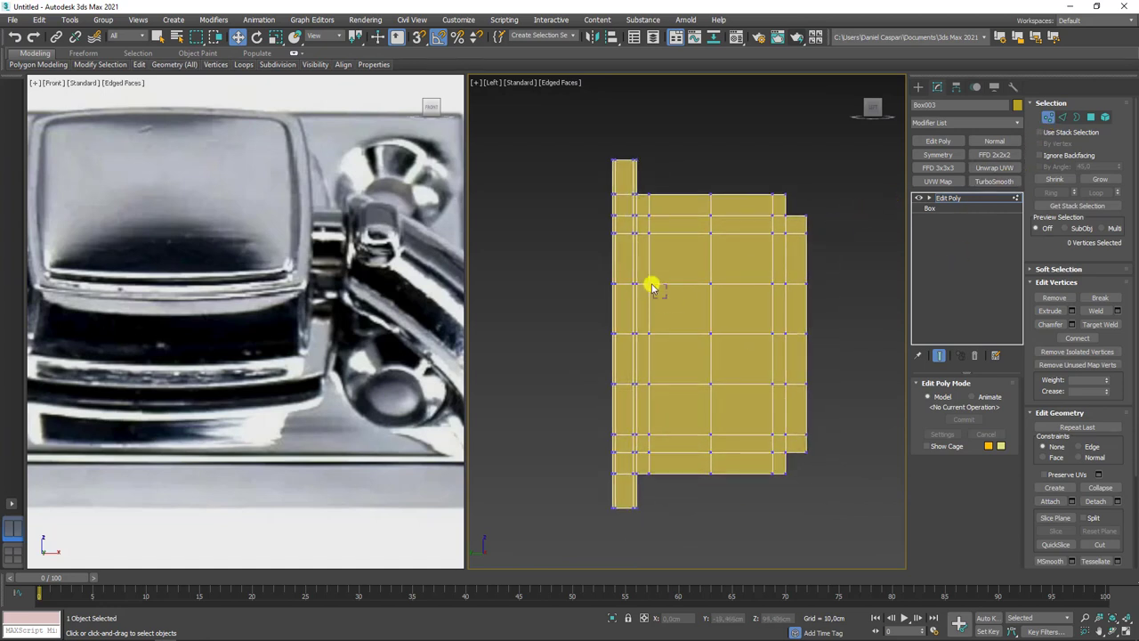
{"action": "left_click_drag", "start_coordinate": [652, 286], "coordinate": [643, 276]}
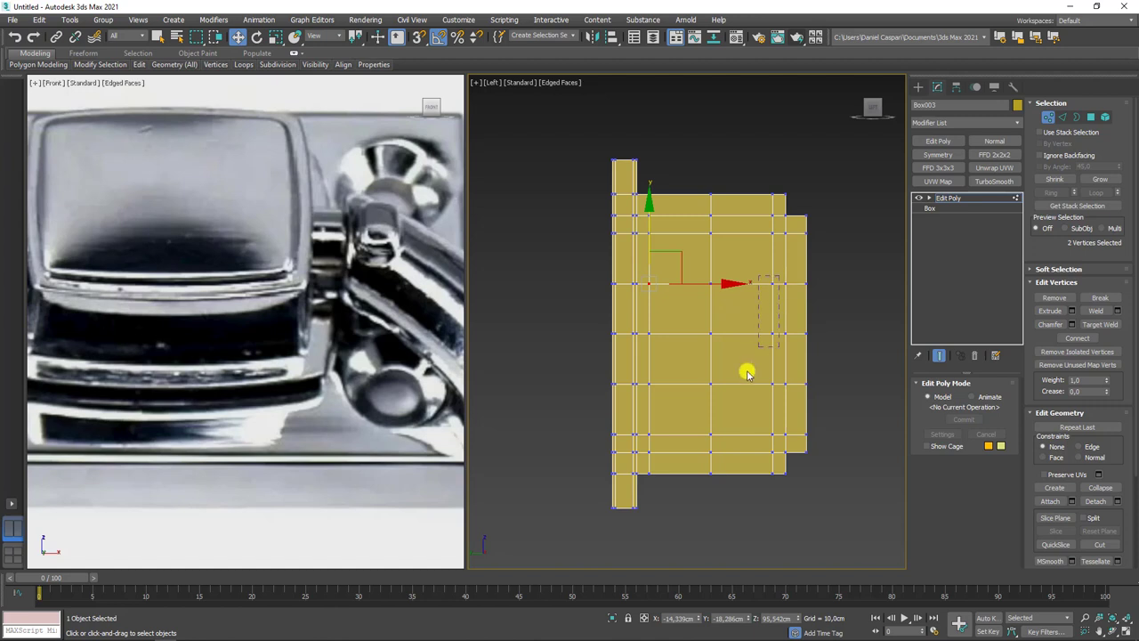
{"action": "left_click_drag", "start_coordinate": [648, 399], "coordinate": [650, 397]}
{"action": "key", "text": "r"}
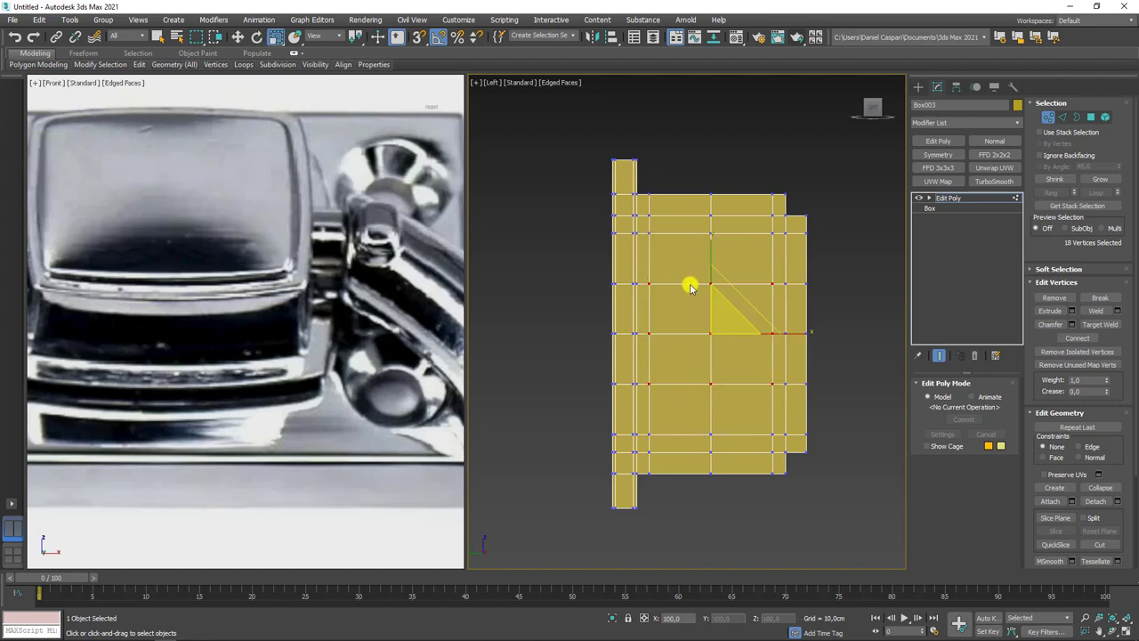
{"action": "left_click_drag", "start_coordinate": [718, 243], "coordinate": [719, 234]}
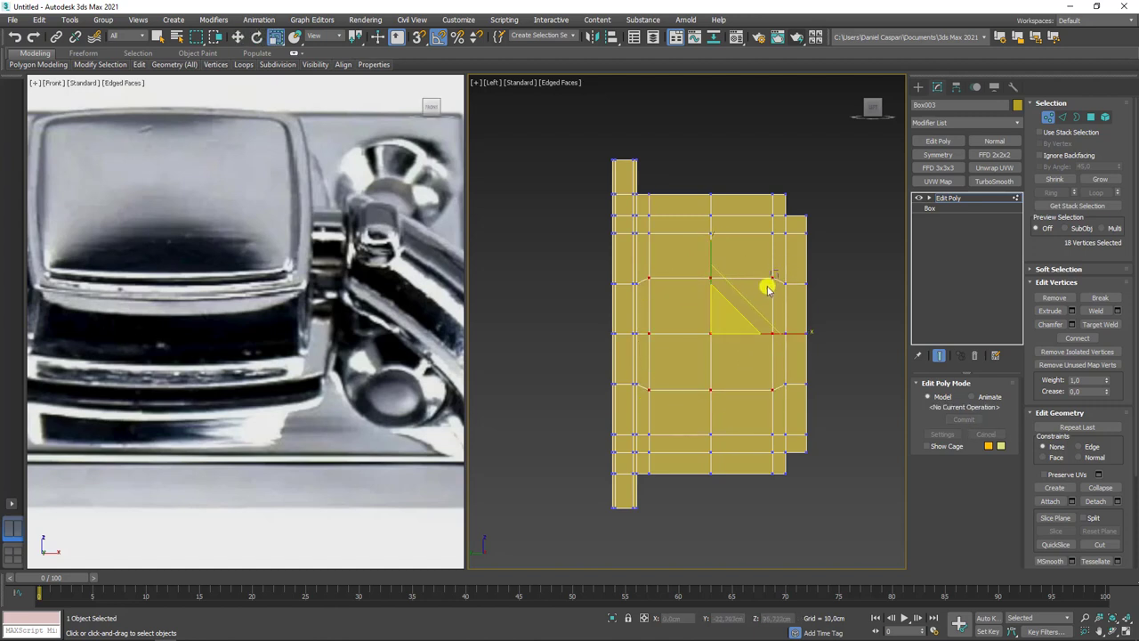
Push the centre column vertices outward into a ring around the face centre.
{"action": "left_click", "coordinate": [772, 278]}
{"action": "left_click", "coordinate": [711, 333], "text": "ctrl"}
{"action": "left_click_drag", "start_coordinate": [648, 398], "coordinate": [647, 396], "text": "ctrl"}
{"action": "left_click", "coordinate": [647, 279], "text": "ctrl"}
{"action": "left_click_drag", "start_coordinate": [777, 399], "coordinate": [779, 401], "text": "ctrl"}
{"action": "left_click_drag", "start_coordinate": [705, 259], "coordinate": [720, 247]}
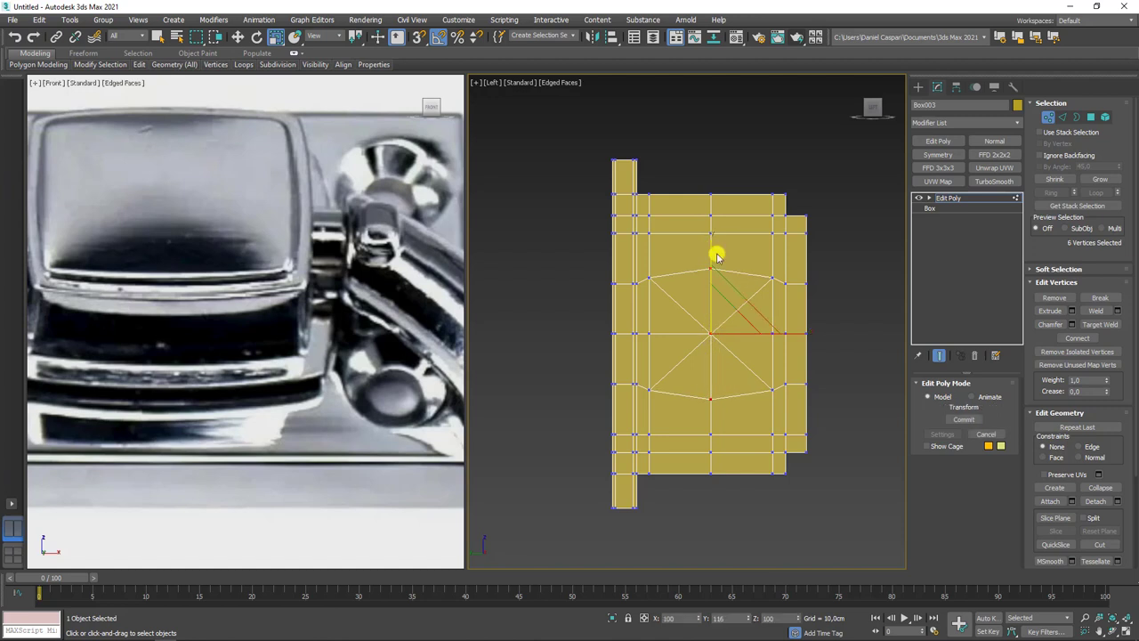
Chamfer the centre vertex into an octagon.
{"action": "left_click", "coordinate": [649, 333]}
{"action": "scroll", "coordinate": [717, 342], "scroll_direction": "up", "scroll_amount": 2}
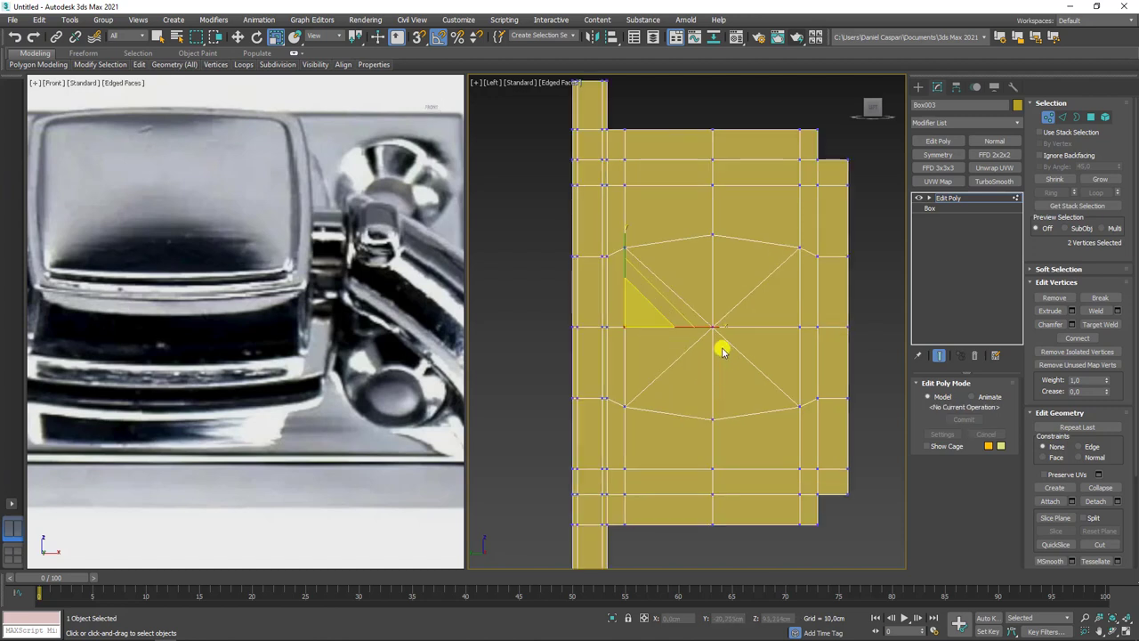
{"action": "left_click", "coordinate": [713, 327]}
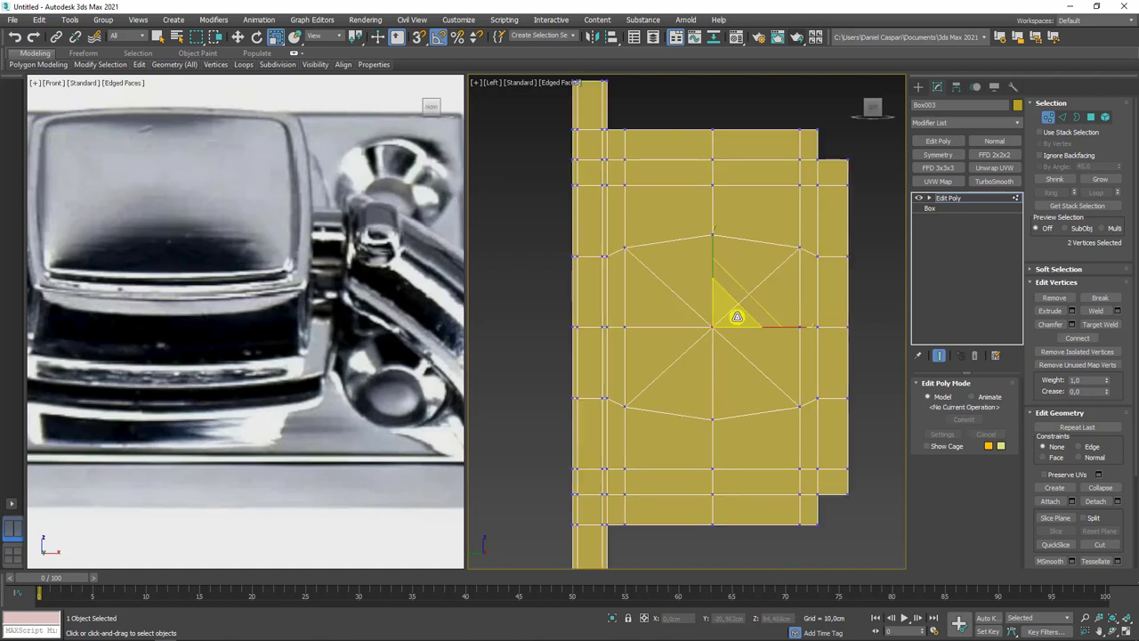
{"action": "left_click", "coordinate": [1072, 324]}
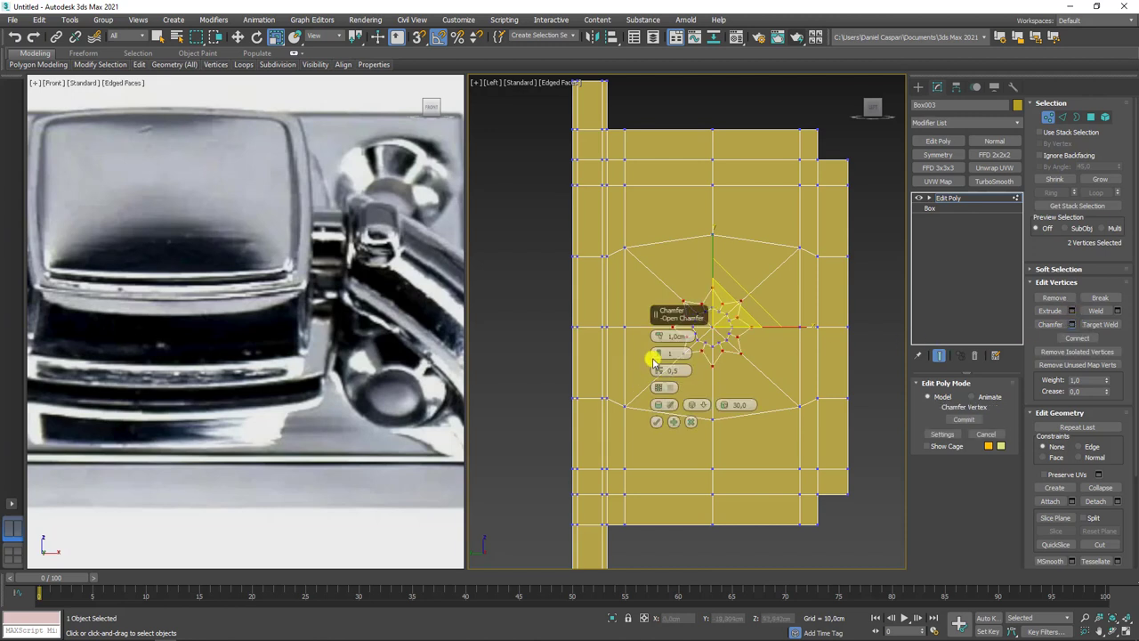
{"action": "mouse_move", "coordinate": [654, 359]}
{"action": "left_mouse_down"}
{"action": "mouse_move", "coordinate": [660, 336]}
{"action": "mouse_move", "coordinate": [540, 213]}
{"action": "mouse_move", "coordinate": [545, 284]}
{"action": "left_mouse_up"}
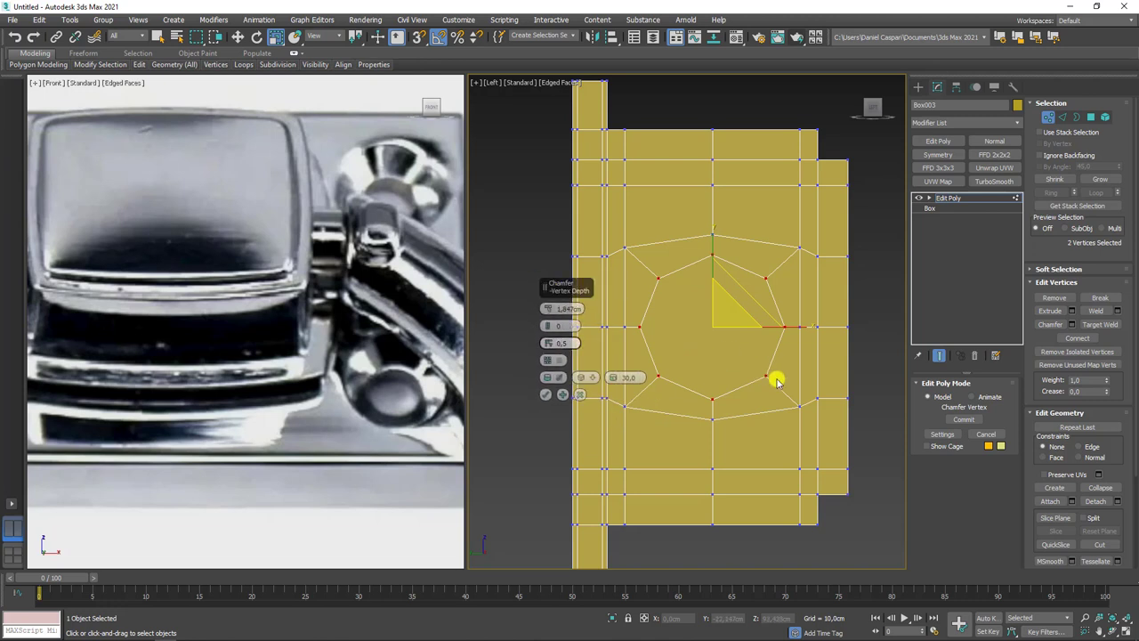
{"action": "middle_click_drag", "start_coordinate": [775, 376], "coordinate": [702, 327]}
{"action": "scroll", "coordinate": [701, 327], "scroll_direction": "up", "scroll_amount": 3}
{"action": "left_click_drag", "start_coordinate": [546, 308], "coordinate": [547, 302]}
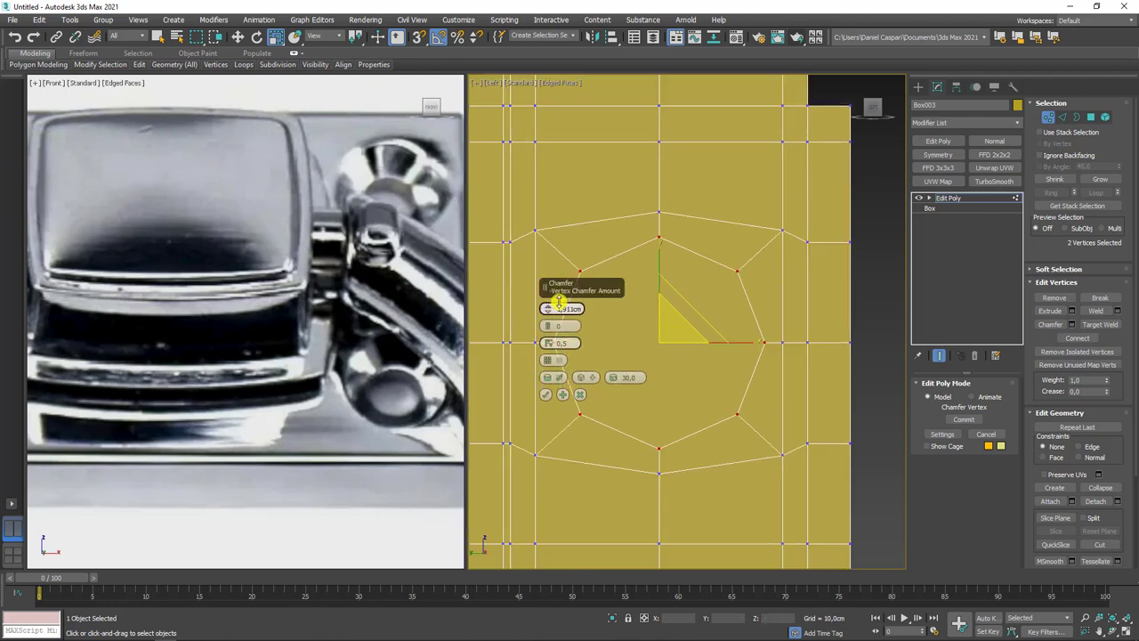
{"action": "left_click", "coordinate": [545, 394]}
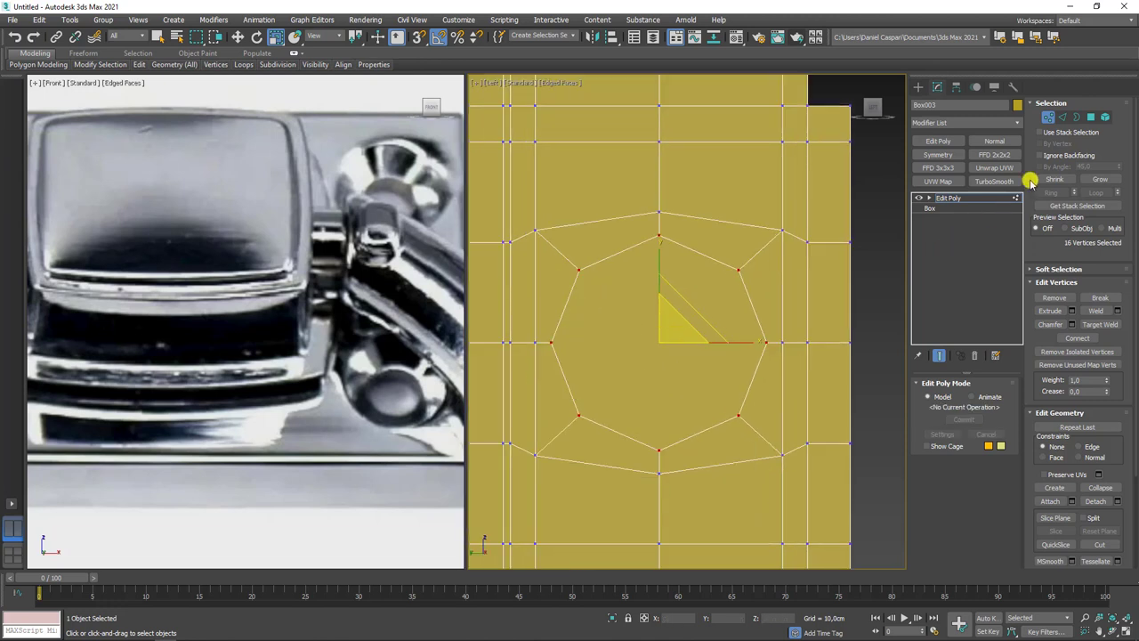
Delete the octagon polygon to open a hole in the block face.
{"action": "left_click", "coordinate": [1091, 117]}
{"action": "left_click", "coordinate": [686, 344]}
{"action": "key", "text": "Delete"}
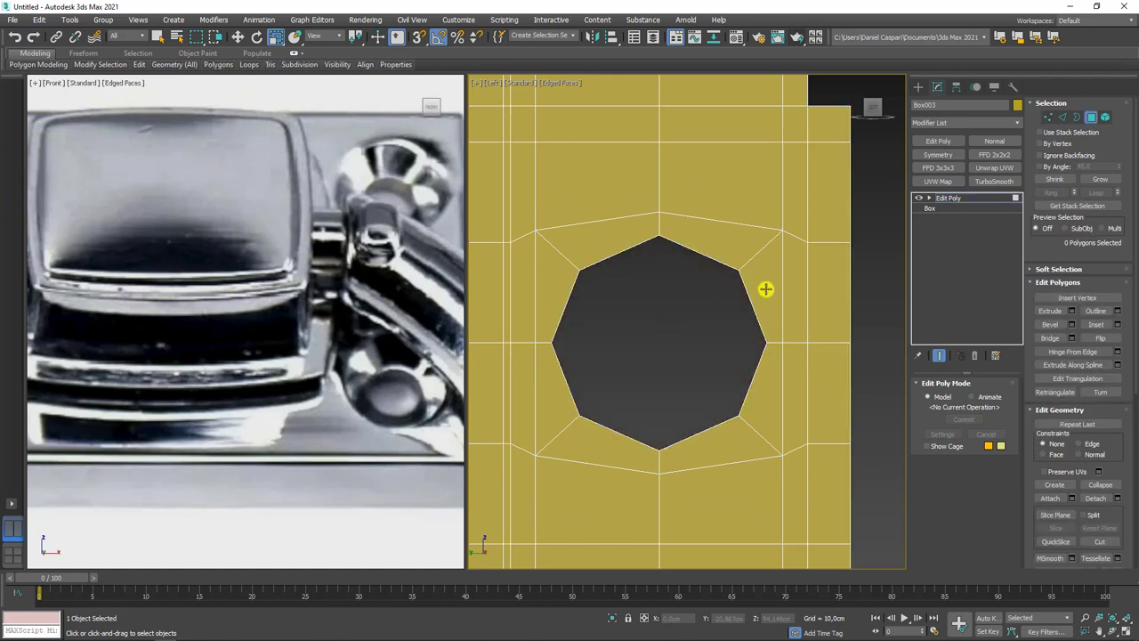
Scale the octagonal hole borders slightly and bridge them into a tunnel through the block.
{"action": "left_click", "coordinate": [1075, 117]}
{"action": "left_click", "coordinate": [854, 288]}
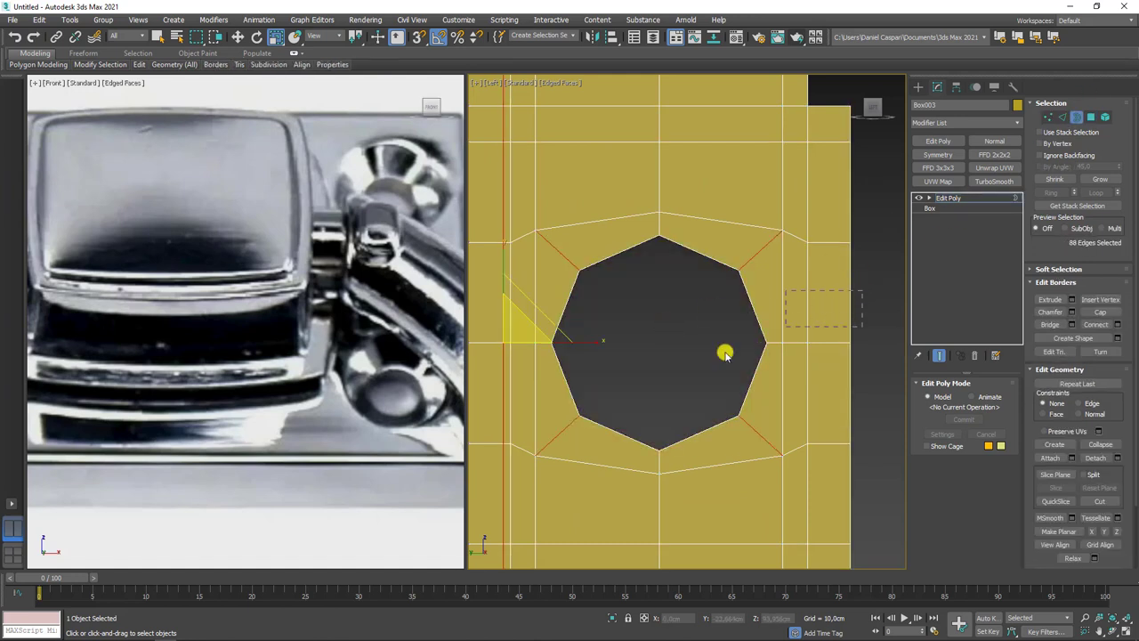
{"action": "left_click", "coordinate": [697, 367]}
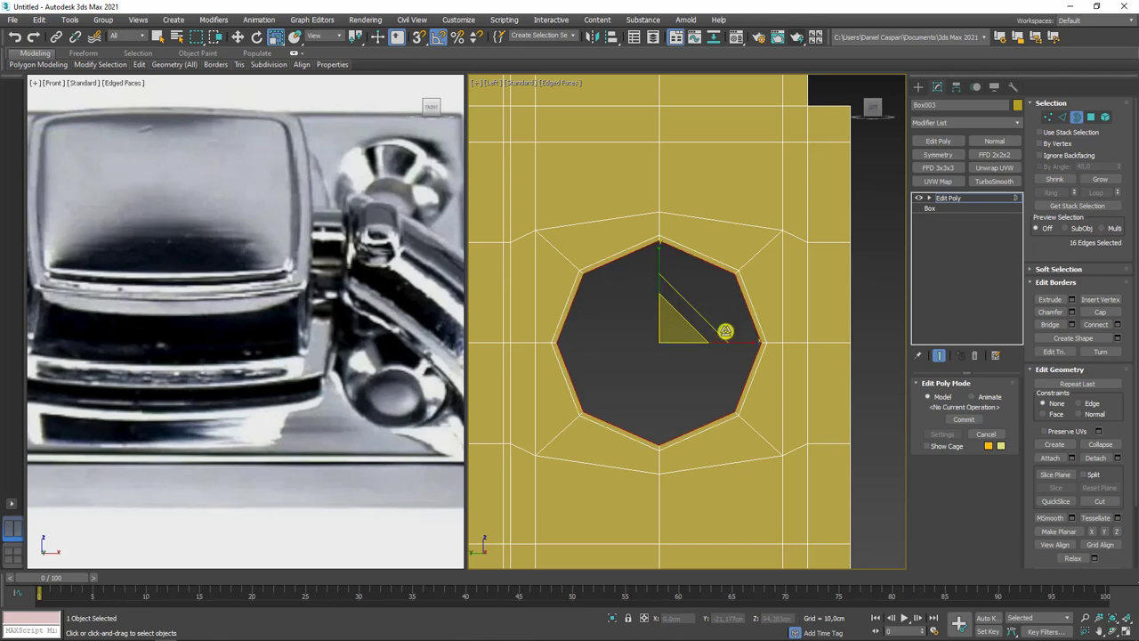
{"action": "middle_click_drag", "start_coordinate": [725, 331], "coordinate": [699, 358], "text": "alt"}
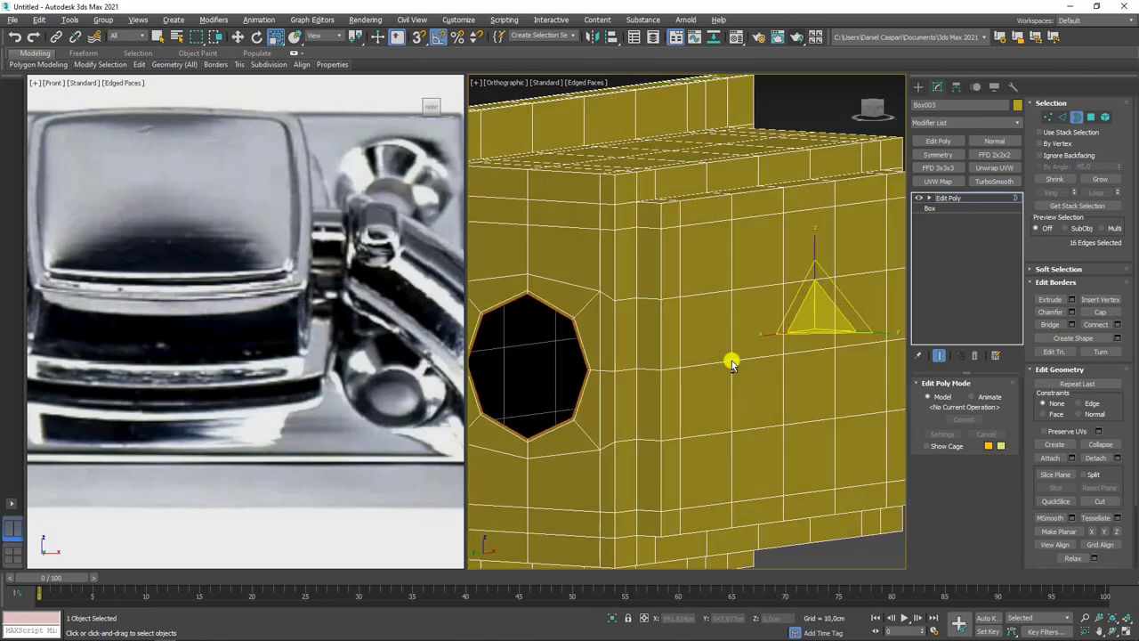
{"action": "scroll", "coordinate": [732, 364], "scroll_direction": "down", "scroll_amount": 2}
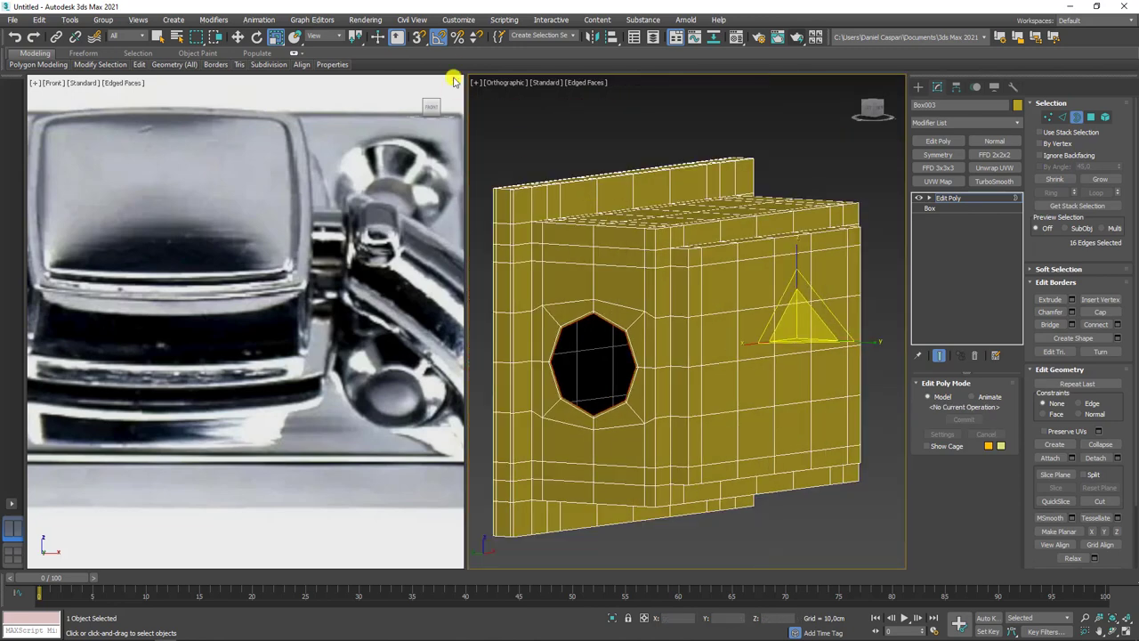
{"action": "left_click", "coordinate": [358, 64]}
{"action": "left_click_drag", "start_coordinate": [662, 354], "coordinate": [647, 353]}
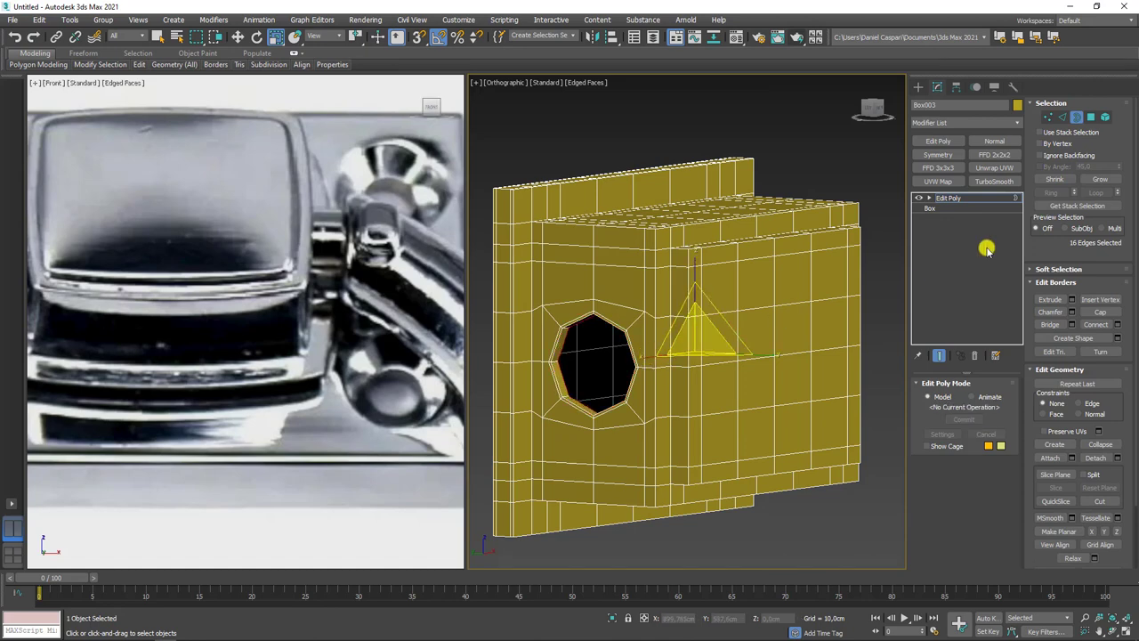
{"action": "left_click", "coordinate": [1050, 325]}
Add TurboSmooth to the block, inspect it, then switch it off.
{"action": "left_click", "coordinate": [994, 180]}
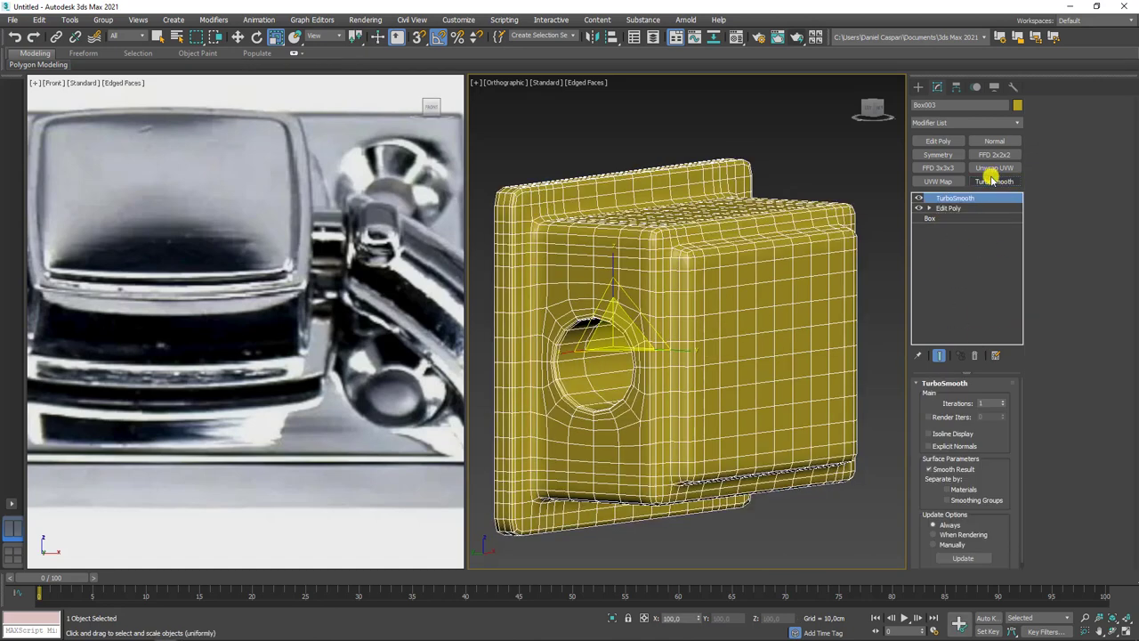
{"action": "middle_click_drag", "start_coordinate": [803, 353], "coordinate": [216, 365], "text": "alt"}
{"action": "scroll", "coordinate": [750, 349], "scroll_direction": "down", "scroll_amount": 5}
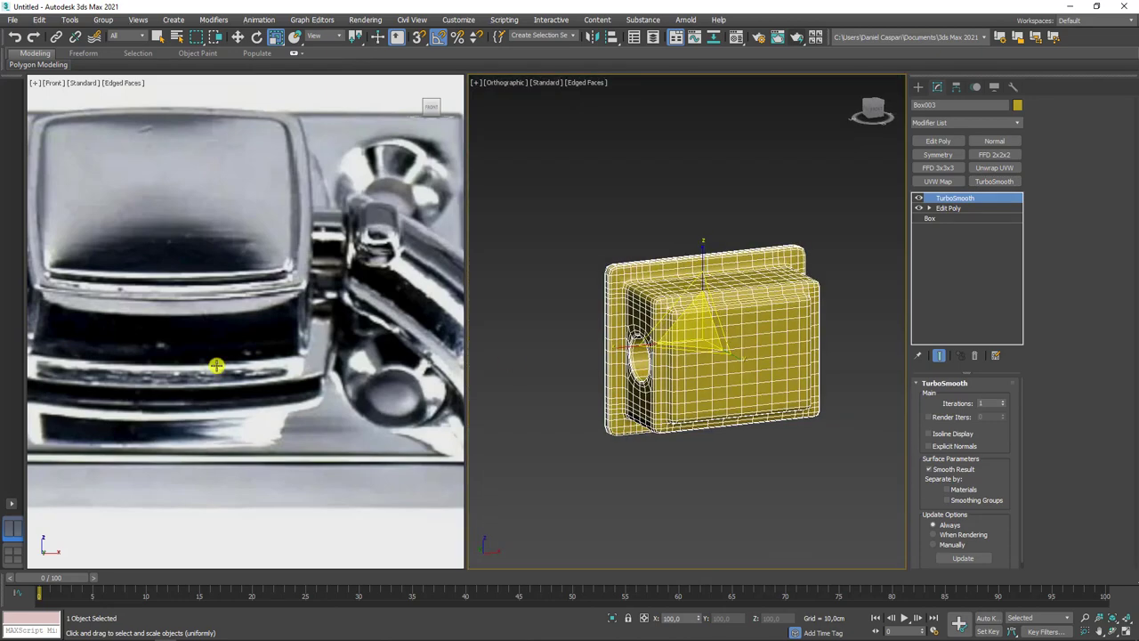
{"action": "middle_click_drag", "start_coordinate": [666, 359], "coordinate": [831, 264], "text": "alt"}
{"action": "scroll", "coordinate": [831, 267], "scroll_direction": "up", "scroll_amount": 3}
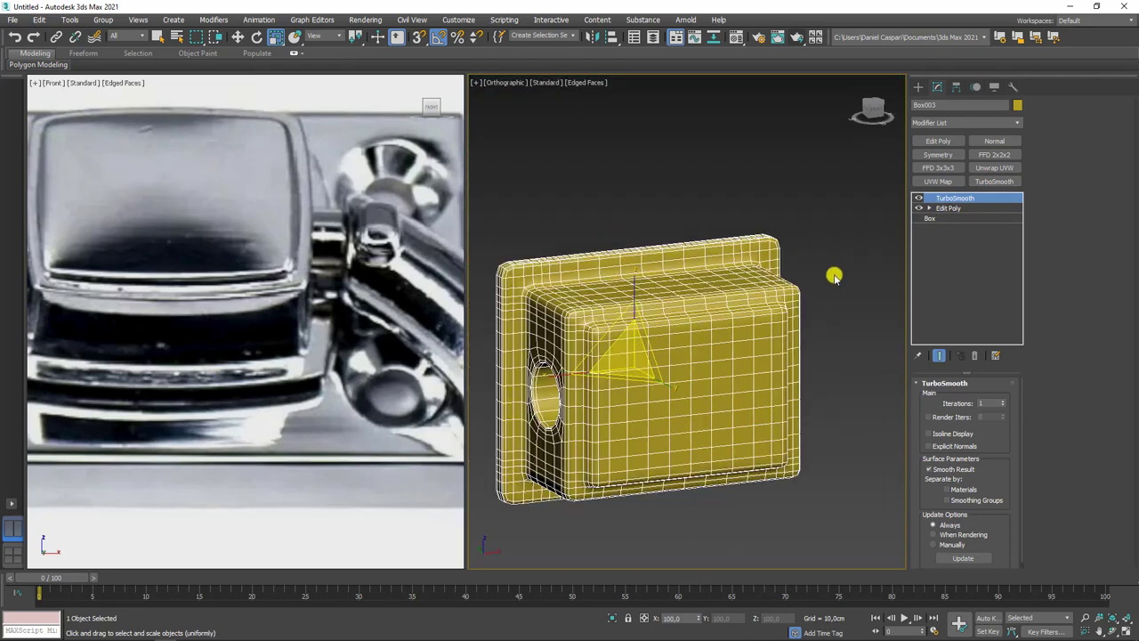
{"action": "left_click", "coordinate": [920, 201]}
Add an FFD 3x3x3 to the block and bulge its middle control points into a barrel shape.
{"action": "left_click", "coordinate": [949, 207]}
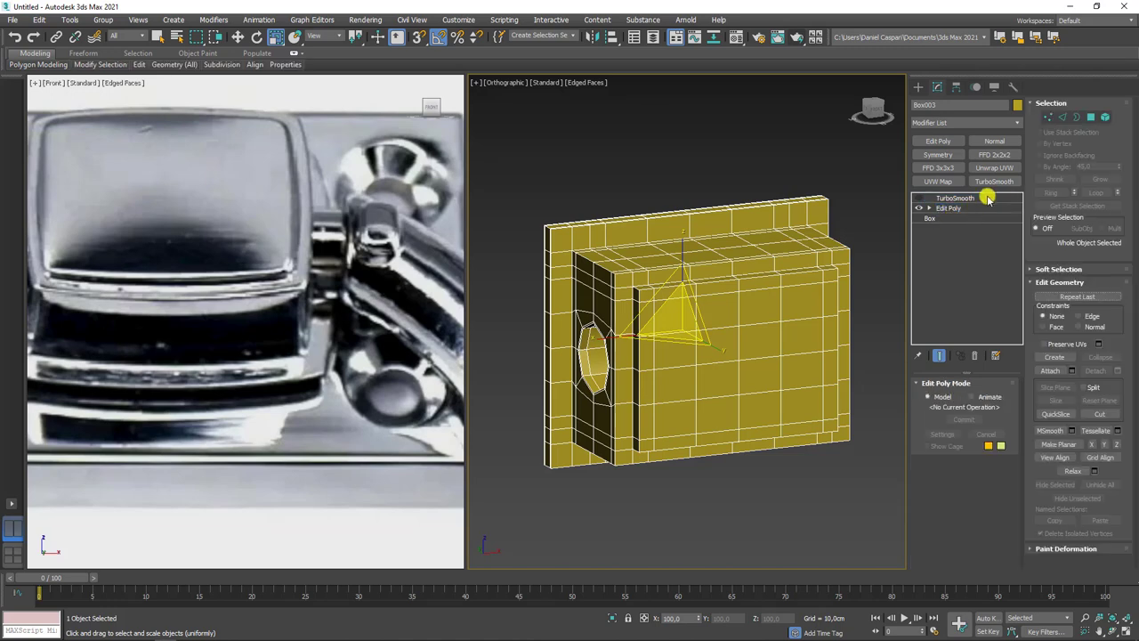
{"action": "left_click", "coordinate": [938, 167]}
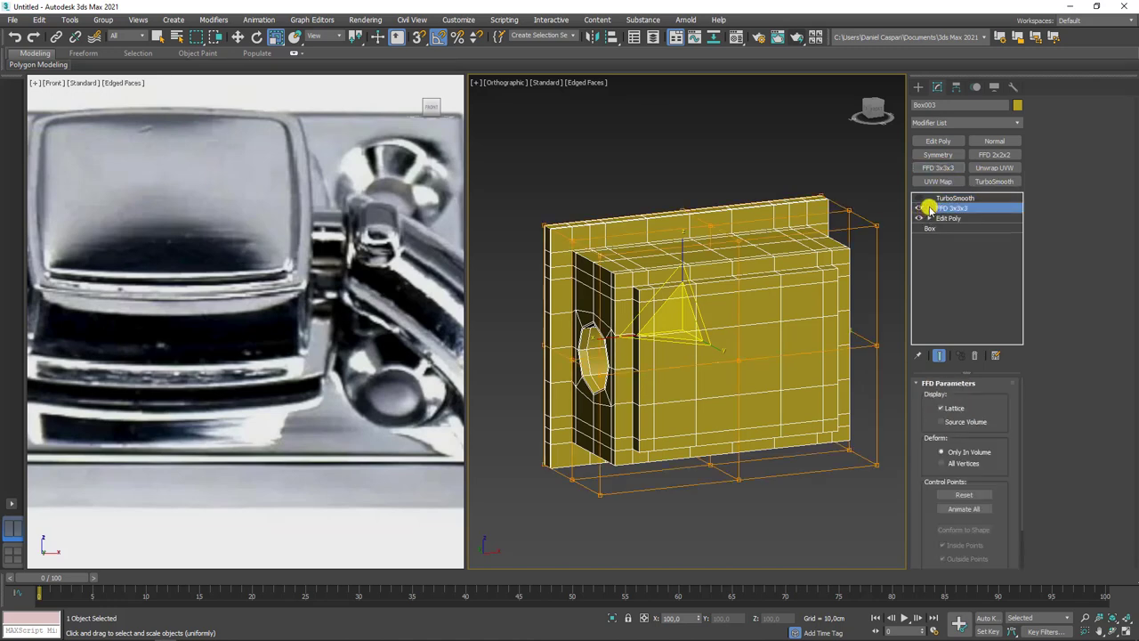
{"action": "left_click", "coordinate": [929, 208]}
{"action": "left_click", "coordinate": [952, 218]}
{"action": "middle_click_drag", "start_coordinate": [765, 303], "coordinate": [798, 308], "text": "alt"}
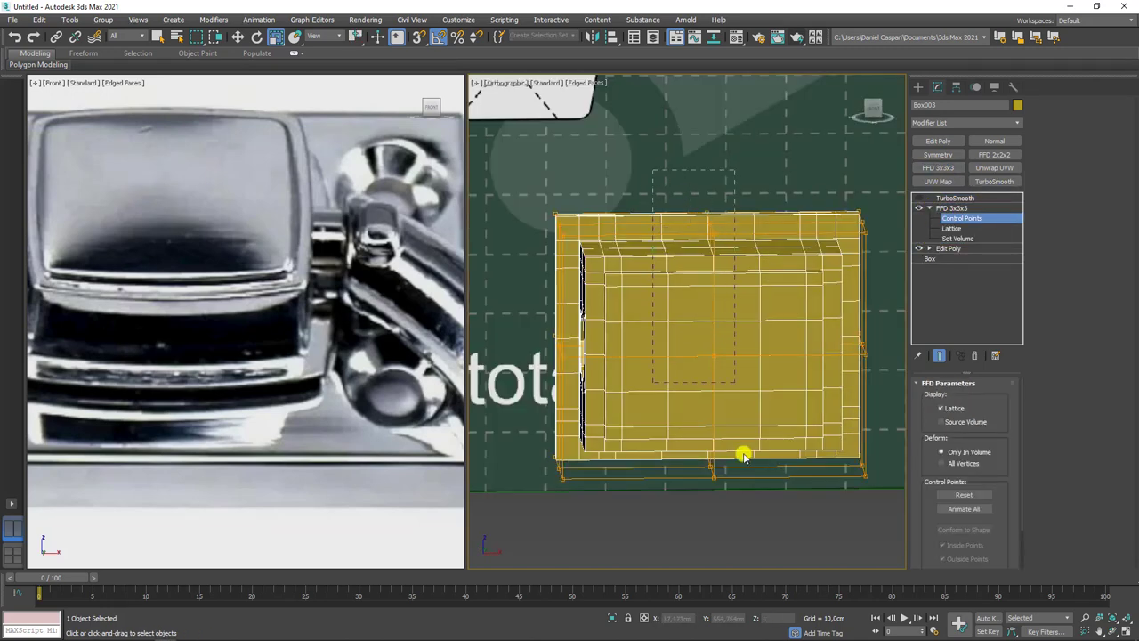
{"action": "left_click", "coordinate": [712, 354]}
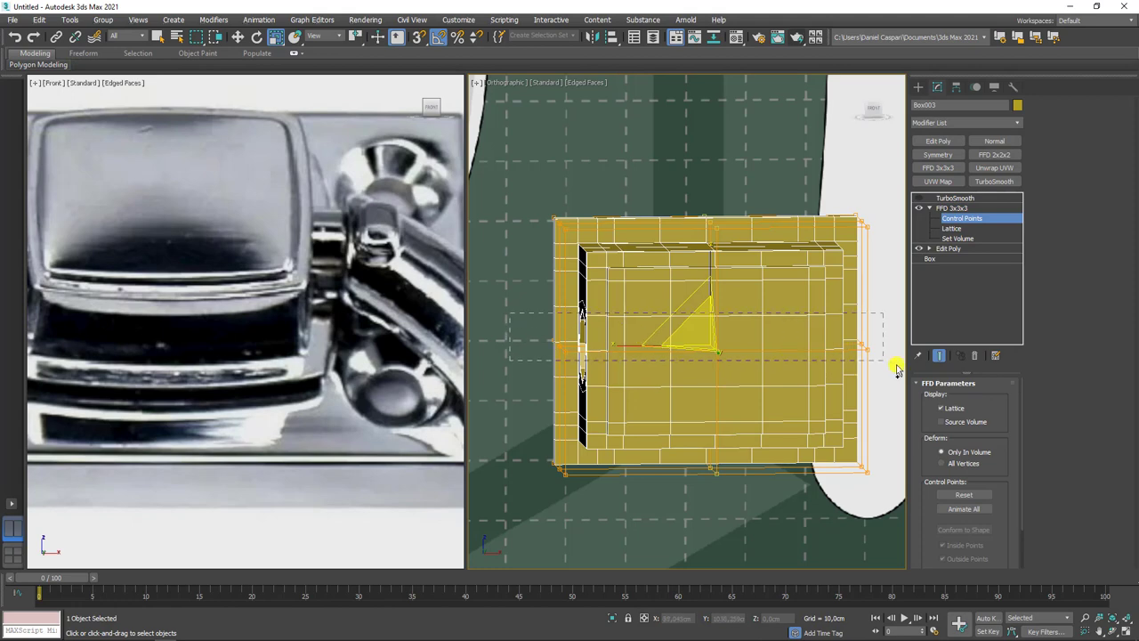
{"action": "middle_click_drag", "start_coordinate": [777, 364], "coordinate": [678, 315], "text": "alt"}
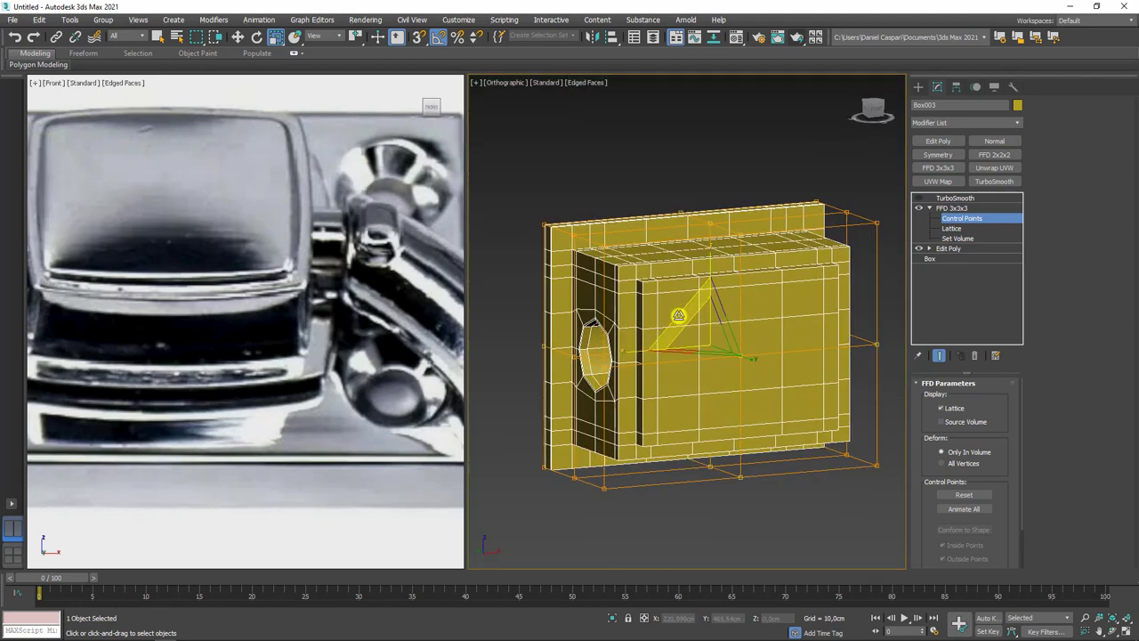
{"action": "mouse_move", "coordinate": [677, 314]}
{"action": "left_mouse_down"}
{"action": "mouse_move", "coordinate": [663, 292]}
{"action": "mouse_move", "coordinate": [666, 313]}
{"action": "left_mouse_up"}
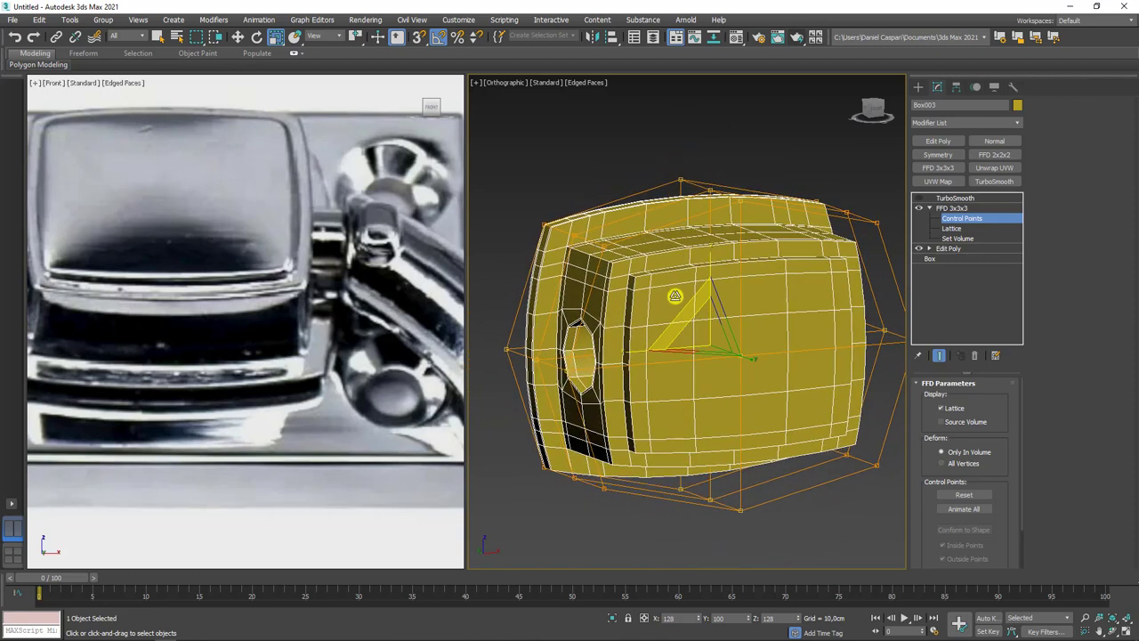
Turn the block's TurboSmooth back on.
{"action": "left_click", "coordinate": [947, 197]}
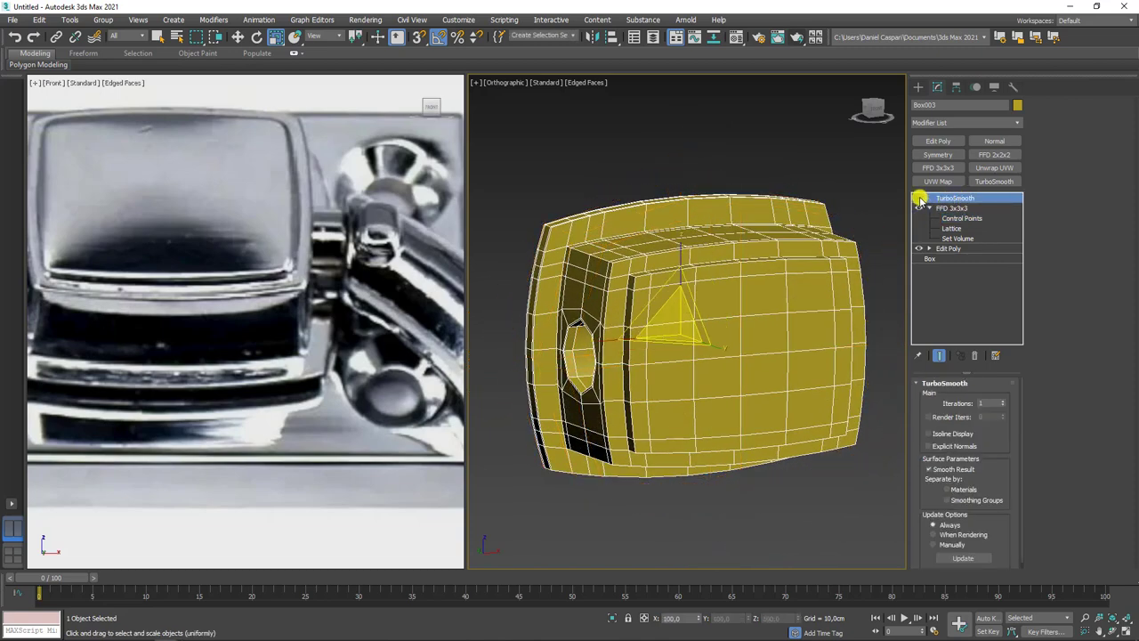
{"action": "mouse_move", "coordinate": [683, 338]}
{"action": "middle_mouse_down", "text": "alt"}
{"action": "mouse_move", "coordinate": [763, 325]}
{"action": "mouse_move", "coordinate": [676, 485]}
{"action": "mouse_move", "coordinate": [739, 409]}
{"action": "middle_mouse_up", "text": "alt"}
{"action": "scroll", "coordinate": [675, 485], "scroll_direction": "down", "scroll_amount": 5}
{"action": "right_click", "coordinate": [740, 409]}
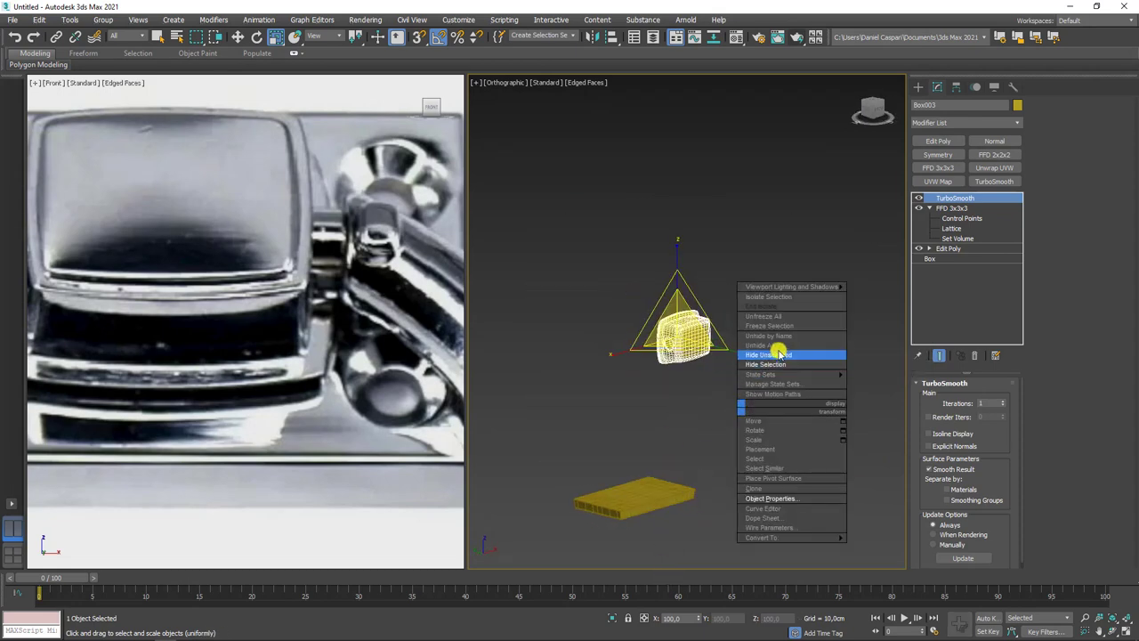
{"action": "middle_click_drag", "start_coordinate": [770, 354], "coordinate": [765, 351], "text": "alt"}
{"action": "middle_click_drag", "start_coordinate": [732, 435], "coordinate": [688, 357], "text": "alt"}
Move Box003 against the plate.
{"action": "key", "text": "w"}
{"action": "scroll", "coordinate": [688, 357], "scroll_direction": "up", "scroll_amount": 3}
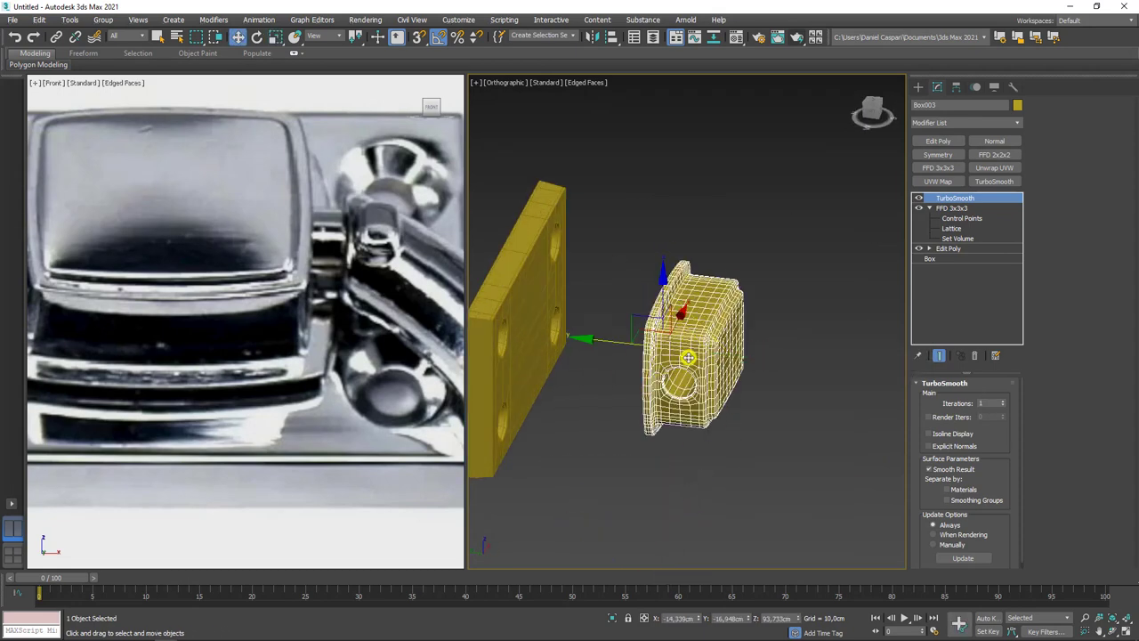
{"action": "left_click_drag", "start_coordinate": [620, 343], "coordinate": [487, 318]}
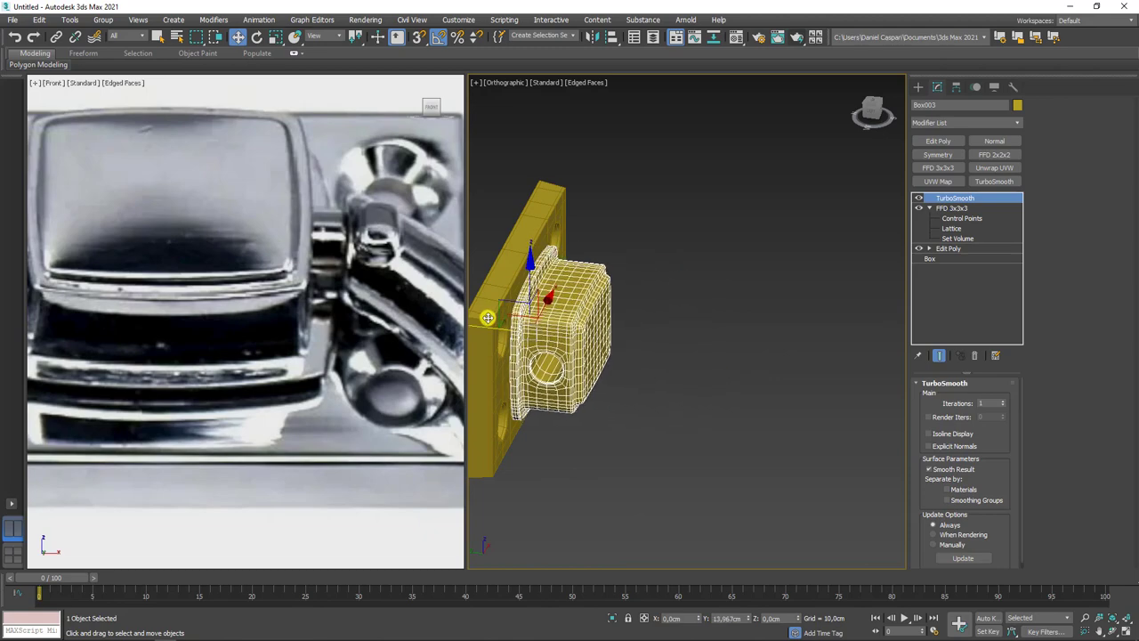
{"action": "scroll", "coordinate": [486, 317], "scroll_direction": "up", "scroll_amount": 2}
{"action": "scroll", "coordinate": [570, 302], "scroll_direction": "up", "scroll_amount": 2}
{"action": "mouse_move", "coordinate": [580, 300]}
{"action": "middle_mouse_down", "text": "alt"}
{"action": "mouse_move", "coordinate": [602, 359]}
{"action": "mouse_move", "coordinate": [580, 372]}
{"action": "mouse_move", "coordinate": [400, 310]}
{"action": "middle_mouse_up", "text": "alt"}
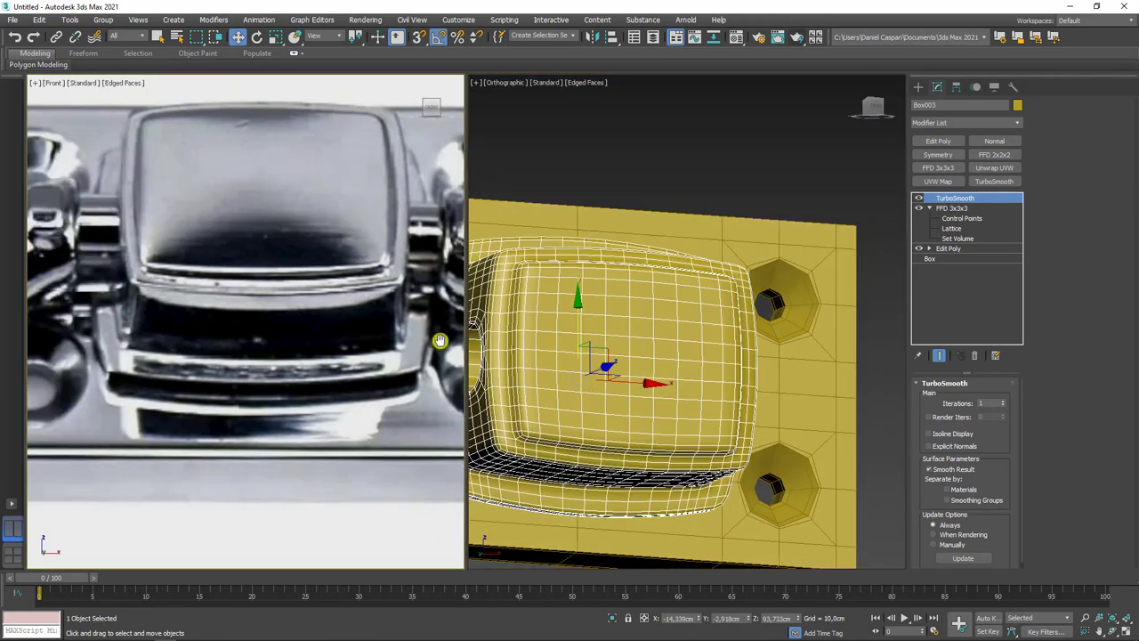
{"action": "mouse_move", "coordinate": [245, 369]}
{"action": "middle_mouse_down"}
{"action": "mouse_move", "coordinate": [395, 300]}
{"action": "mouse_move", "coordinate": [313, 323]}
{"action": "middle_mouse_up"}
{"action": "scroll", "coordinate": [680, 343], "scroll_direction": "down", "scroll_amount": 3}
{"action": "middle_click_drag", "start_coordinate": [680, 343], "coordinate": [761, 335], "text": "alt"}
Add TurboSmooth to the plate Box001.
{"action": "left_click", "coordinate": [757, 307]}
{"action": "scroll", "coordinate": [757, 307], "scroll_direction": "up", "scroll_amount": 2}
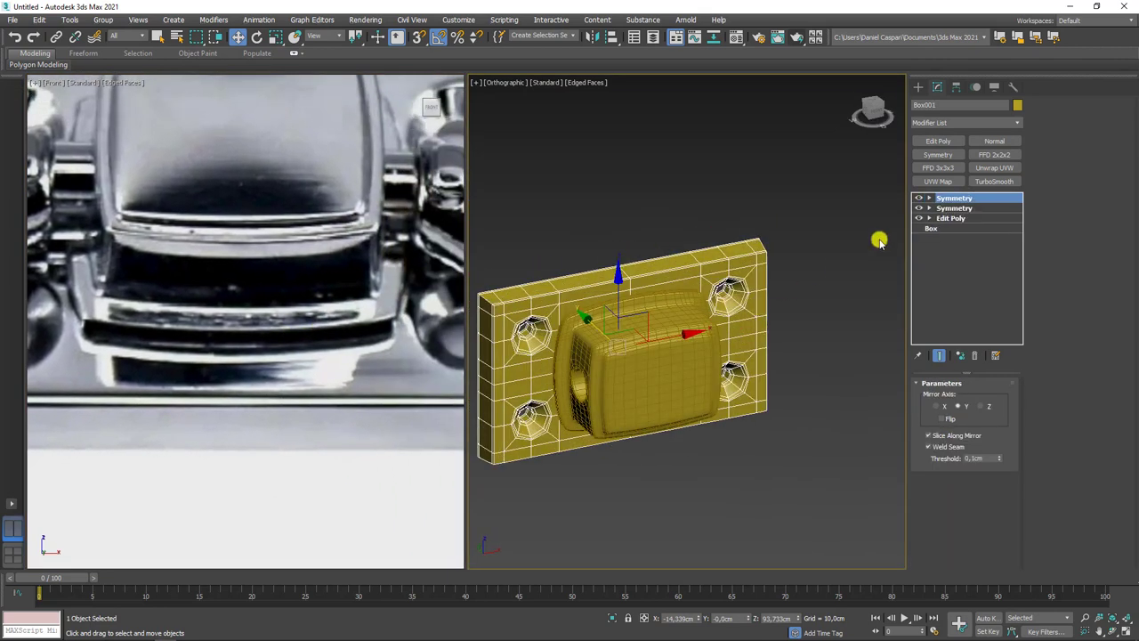
{"action": "left_click", "coordinate": [986, 183]}
{"action": "mouse_move", "coordinate": [826, 356]}
{"action": "middle_mouse_down", "text": "alt"}
{"action": "mouse_move", "coordinate": [745, 323]}
{"action": "mouse_move", "coordinate": [796, 330]}
{"action": "mouse_move", "coordinate": [799, 347]}
{"action": "middle_mouse_up", "text": "alt"}
Enable Isoline Display on Box003's TurboSmooth, deselect all, and switch to the Front view.
{"action": "left_click", "coordinate": [641, 335]}
{"action": "left_click", "coordinate": [953, 434]}
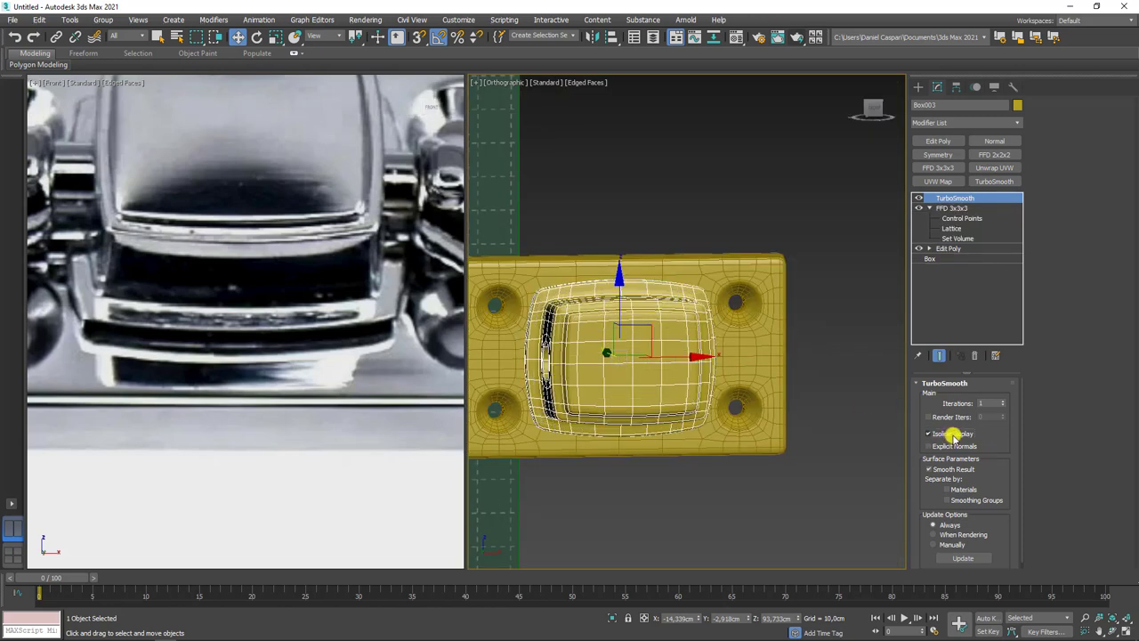
{"action": "scroll", "coordinate": [786, 431], "scroll_direction": "down", "scroll_amount": 3}
{"action": "middle_click_drag", "start_coordinate": [828, 386], "coordinate": [800, 398], "text": "alt"}
{"action": "left_click", "coordinate": [831, 402]}
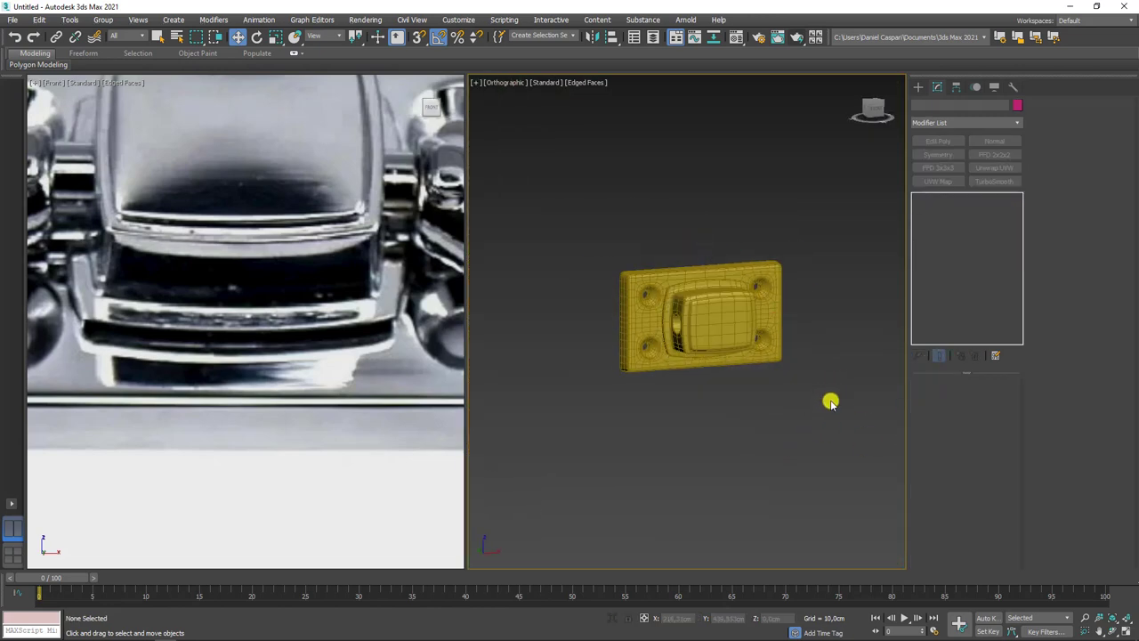
{"action": "key", "text": "f"}
{"action": "middle_click_drag", "start_coordinate": [753, 330], "coordinate": [803, 393]}
{"action": "scroll", "coordinate": [773, 323], "scroll_direction": "up", "scroll_amount": 5}
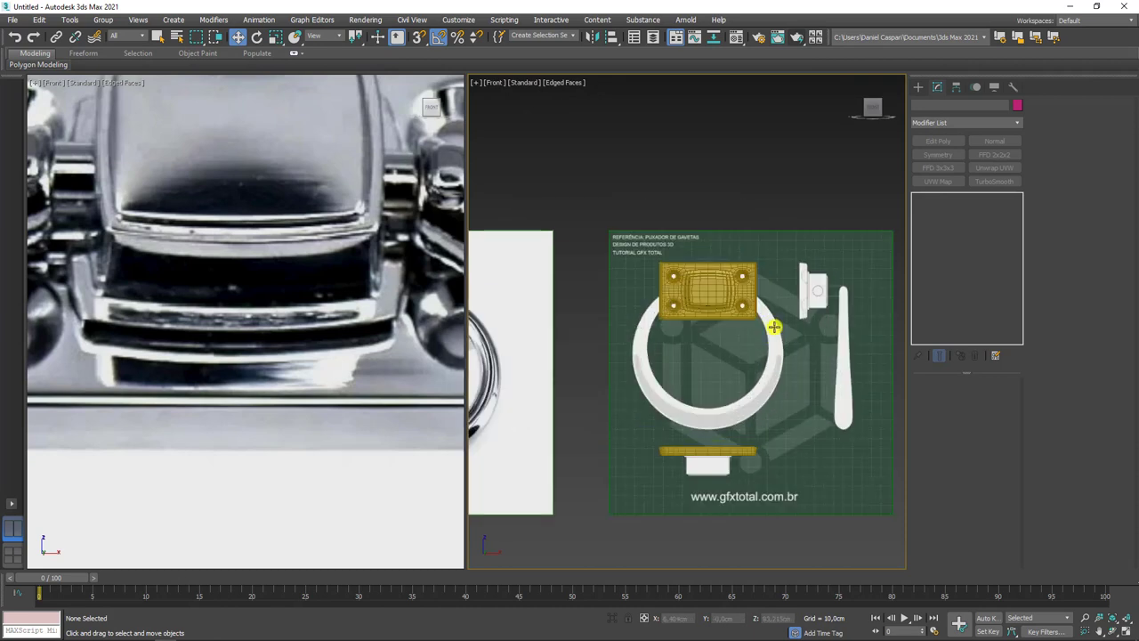
Draw a torus around the ring reference image.
{"action": "left_click", "coordinate": [918, 87]}
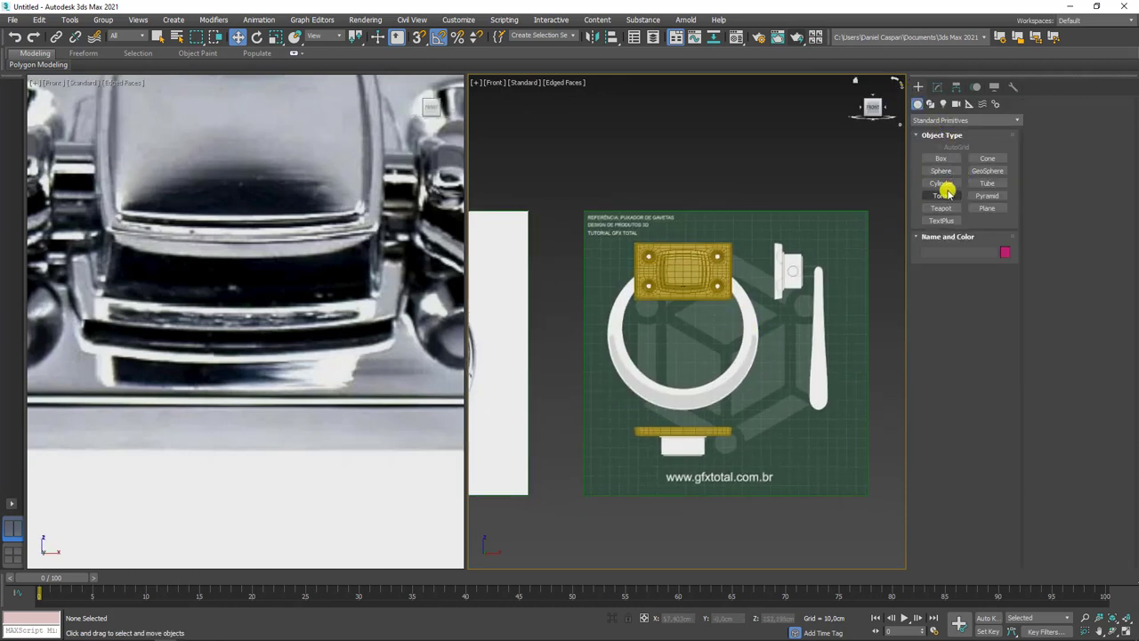
{"action": "left_click", "coordinate": [941, 195]}
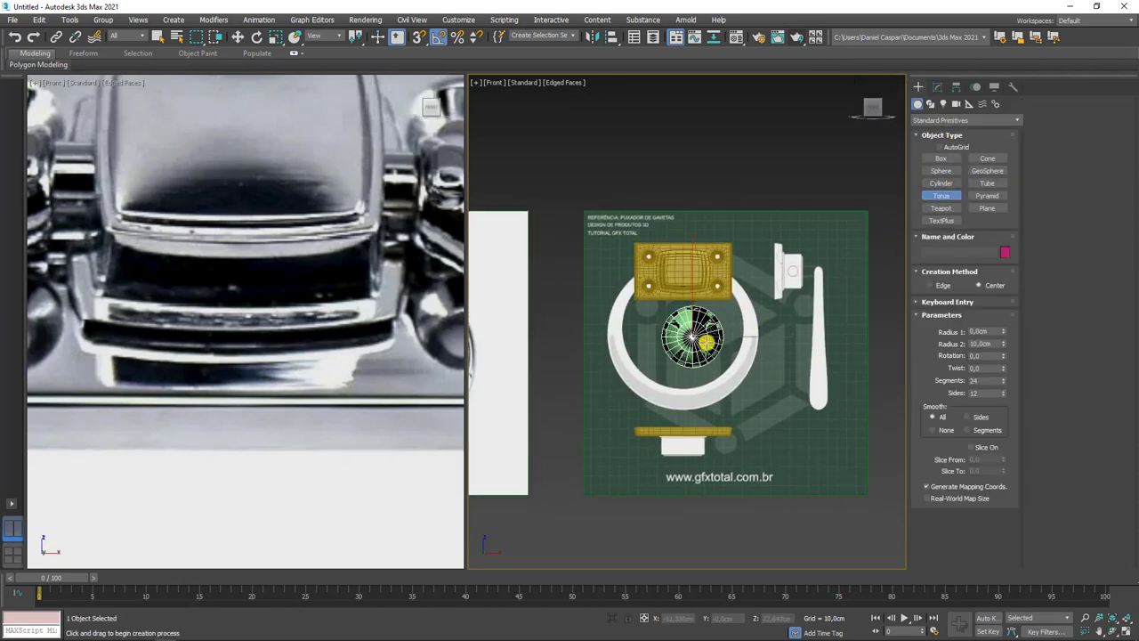
{"action": "mouse_move", "coordinate": [695, 333]}
{"action": "left_mouse_down"}
{"action": "mouse_move", "coordinate": [762, 354]}
{"action": "mouse_move", "coordinate": [762, 375]}
{"action": "mouse_move", "coordinate": [746, 360]}
{"action": "left_mouse_up"}
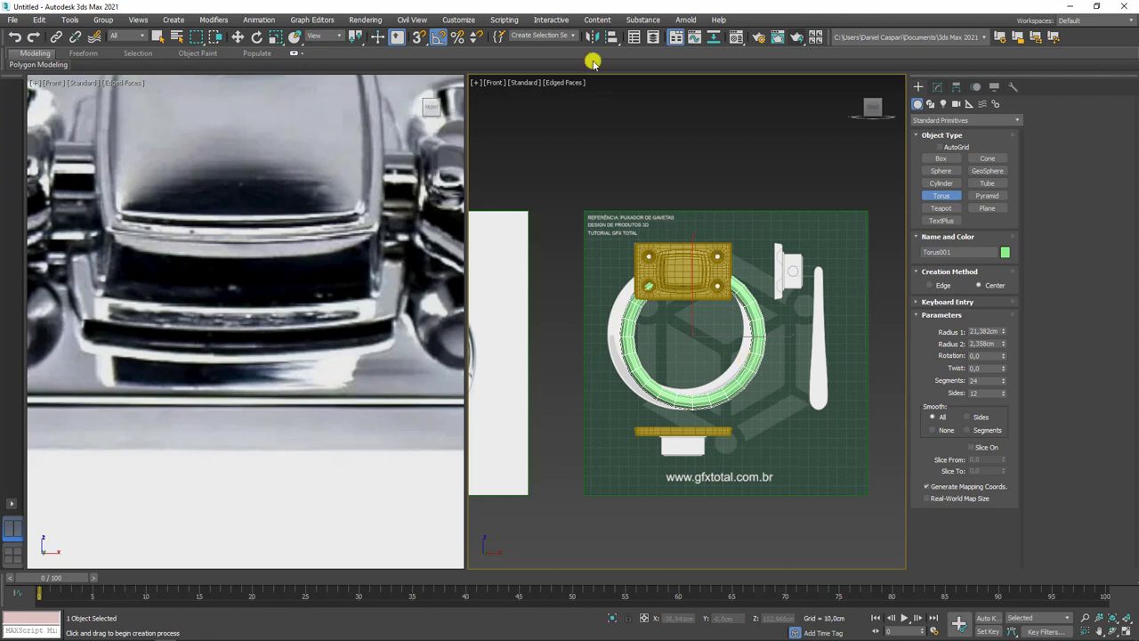
Align the torus to Box003's centres on X, Y and Z, then move it down onto the ring.
{"action": "left_click", "coordinate": [610, 36]}
{"action": "left_click", "coordinate": [689, 260]}
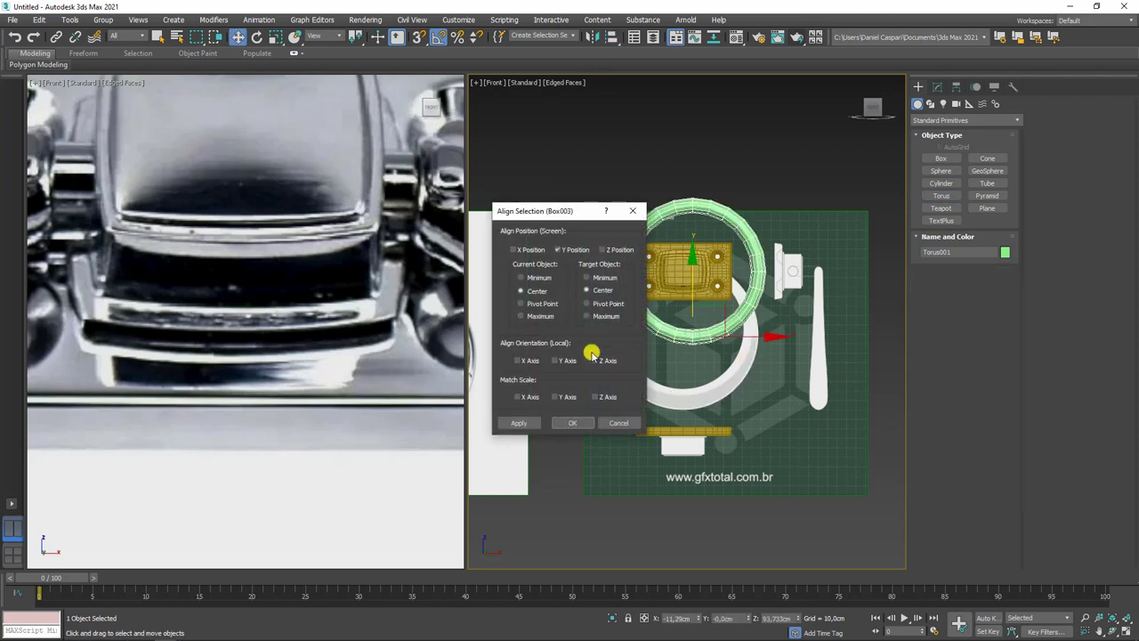
{"action": "left_click", "coordinate": [527, 250]}
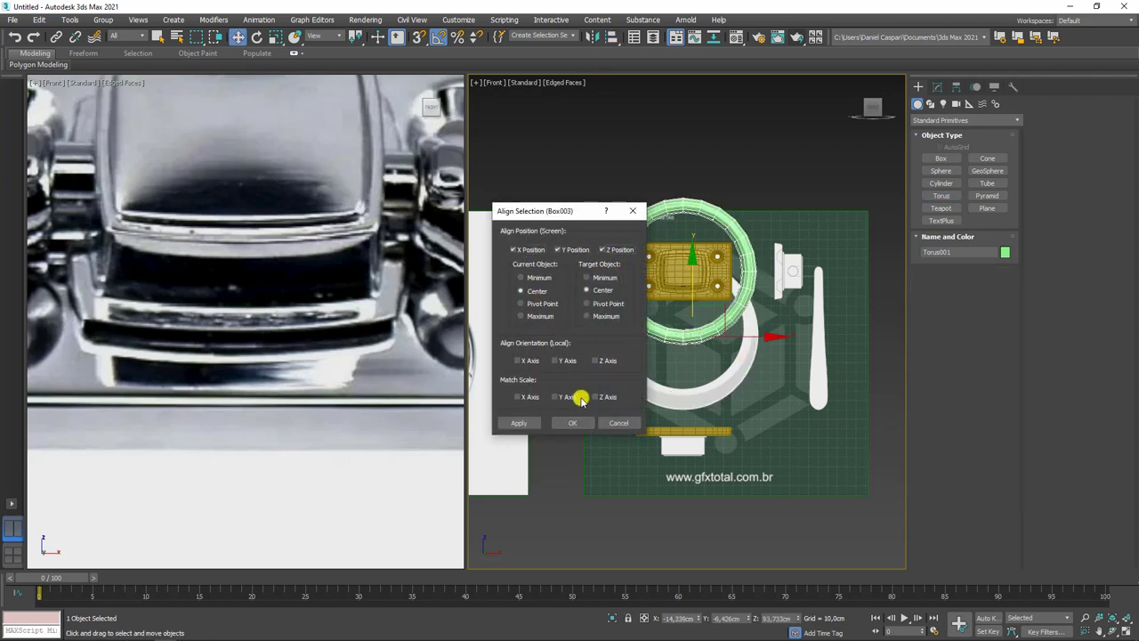
{"action": "left_click", "coordinate": [577, 423]}
{"action": "left_click_drag", "start_coordinate": [684, 215], "coordinate": [689, 279]}
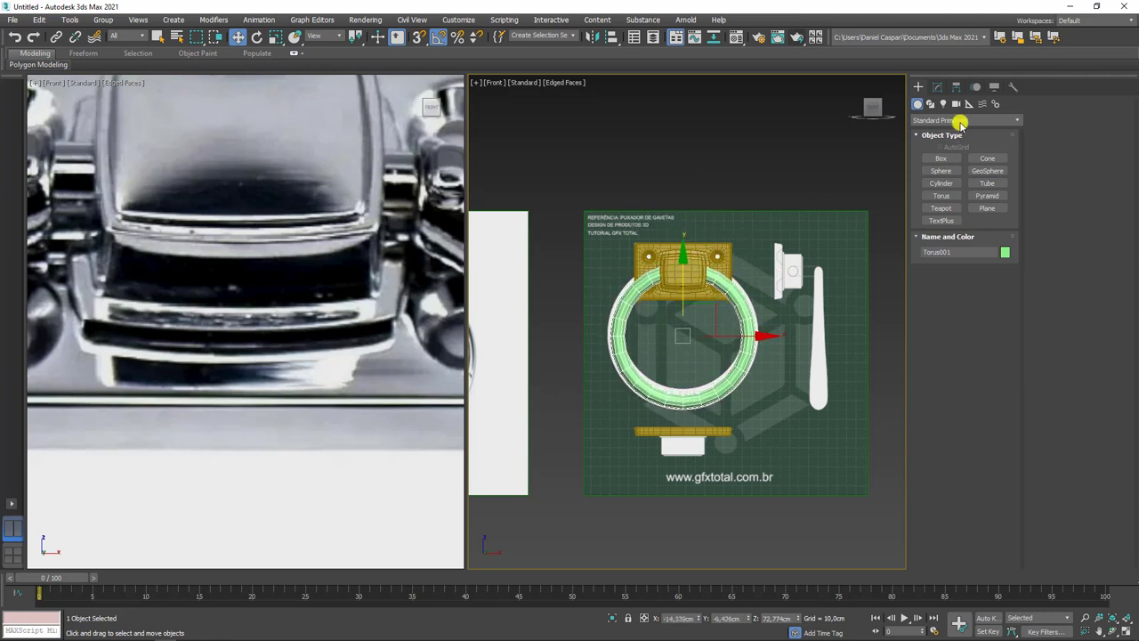
{"action": "left_click", "coordinate": [937, 86]}
Give the torus 8 sides and 16 segments.
{"action": "left_click_drag", "start_coordinate": [685, 279], "coordinate": [692, 274]}
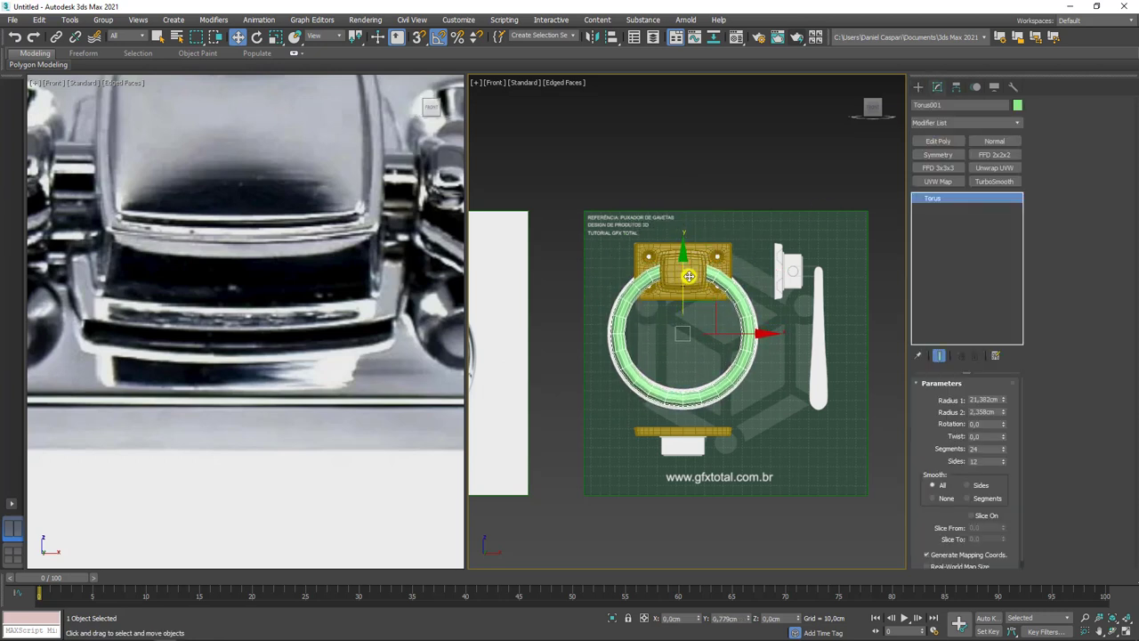
{"action": "scroll", "coordinate": [676, 336], "scroll_direction": "up", "scroll_amount": 2}
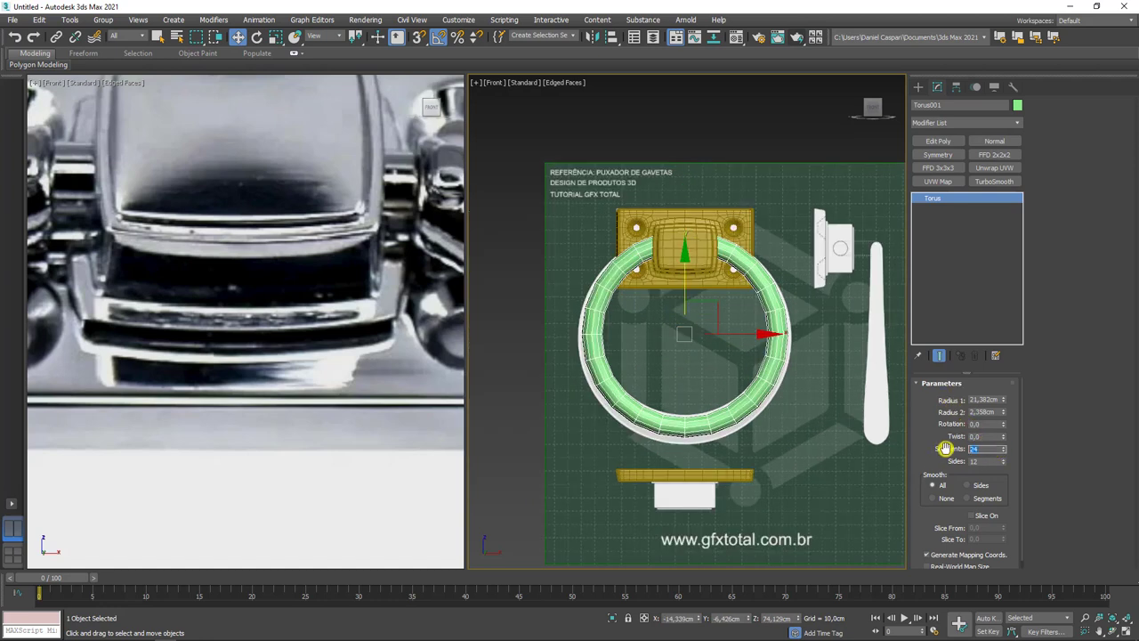
{"action": "type", "text": "8"}
{"action": "key", "text": "Return"}
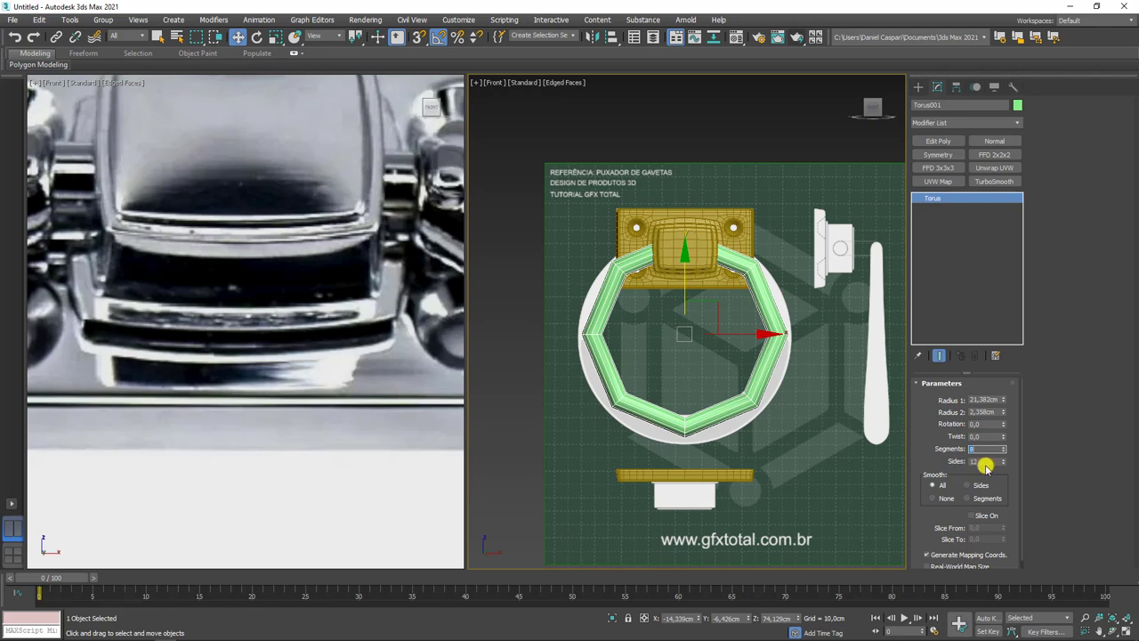
{"action": "type", "text": "8"}
{"action": "key", "text": "Return"}
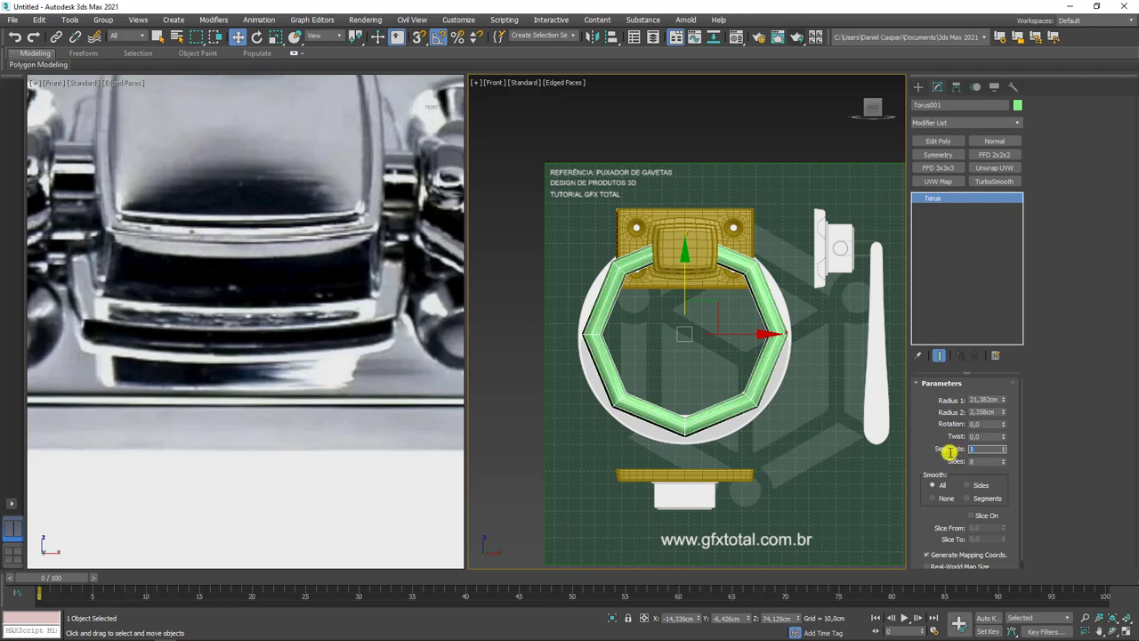
{"action": "type", "text": "16"}
{"action": "key", "text": "Return"}
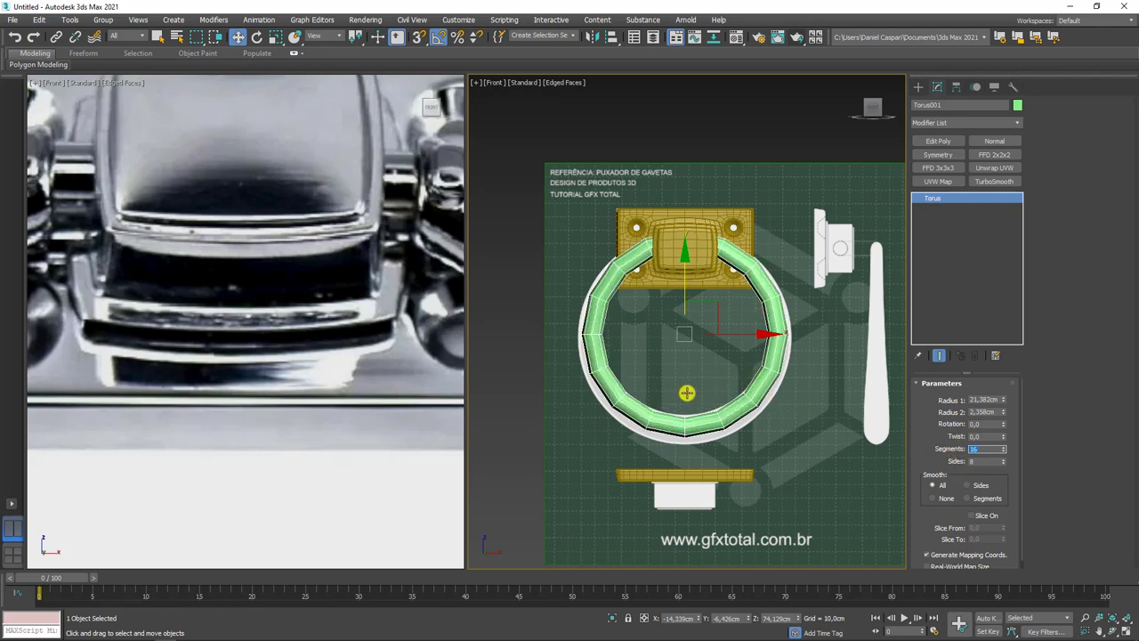
{"action": "mouse_move", "coordinate": [687, 392]}
{"action": "middle_mouse_down", "text": "alt"}
{"action": "mouse_move", "coordinate": [704, 409]}
{"action": "mouse_move", "coordinate": [691, 382]}
{"action": "mouse_move", "coordinate": [723, 375]}
{"action": "middle_mouse_up", "text": "alt"}
{"action": "scroll", "coordinate": [692, 382], "scroll_direction": "up", "scroll_amount": 2}
{"action": "scroll", "coordinate": [715, 388], "scroll_direction": "up", "scroll_amount": 2}
{"action": "scroll", "coordinate": [732, 370], "scroll_direction": "down", "scroll_amount": 2}
Hide the plate and block with Hide Selection.
{"action": "left_click", "coordinate": [712, 223]}
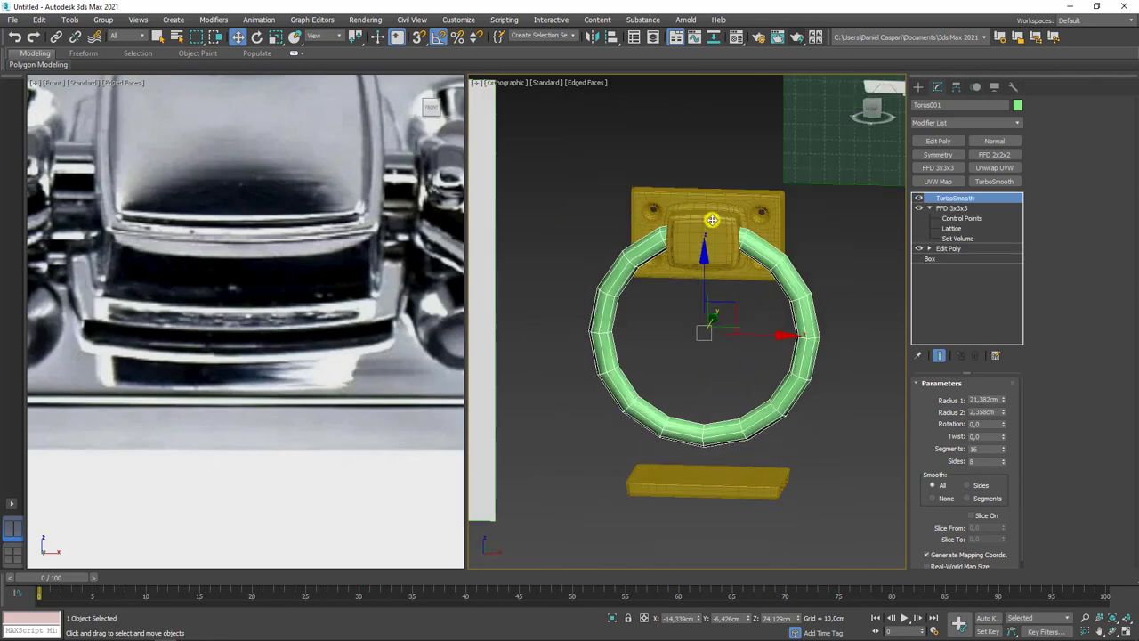
{"action": "right_click", "coordinate": [723, 203]}
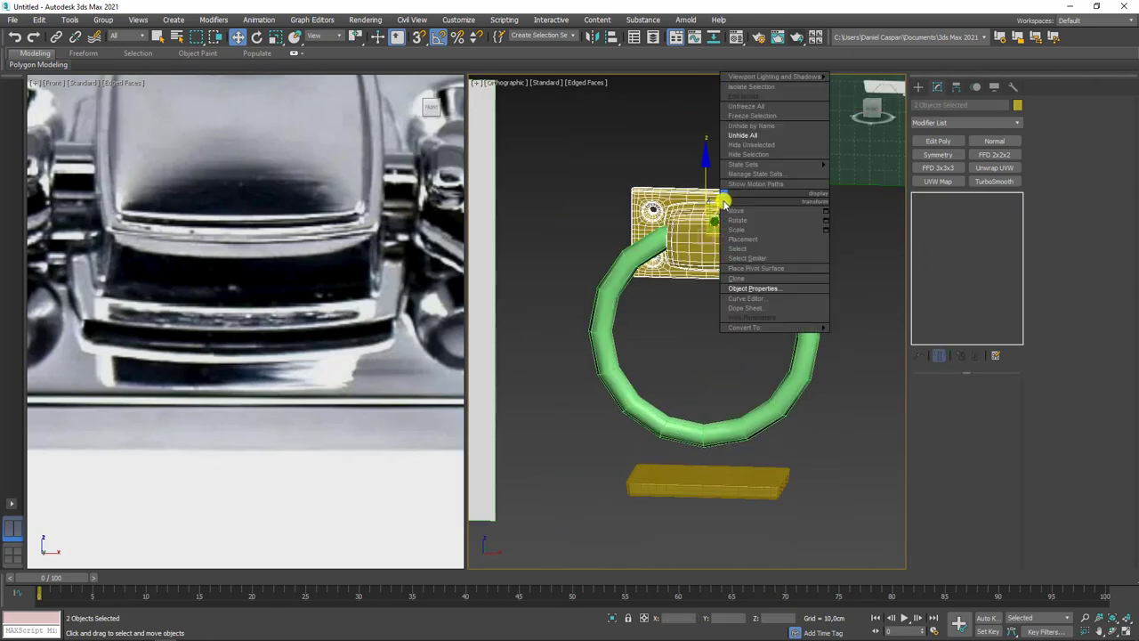
{"action": "left_click", "coordinate": [758, 154]}
Select the torus, zoom in on it, and add an Edit Poly modifier.
{"action": "middle_click_drag", "start_coordinate": [732, 242], "coordinate": [731, 287]}
{"action": "key", "text": "f"}
{"action": "scroll", "coordinate": [674, 241], "scroll_direction": "up", "scroll_amount": 3}
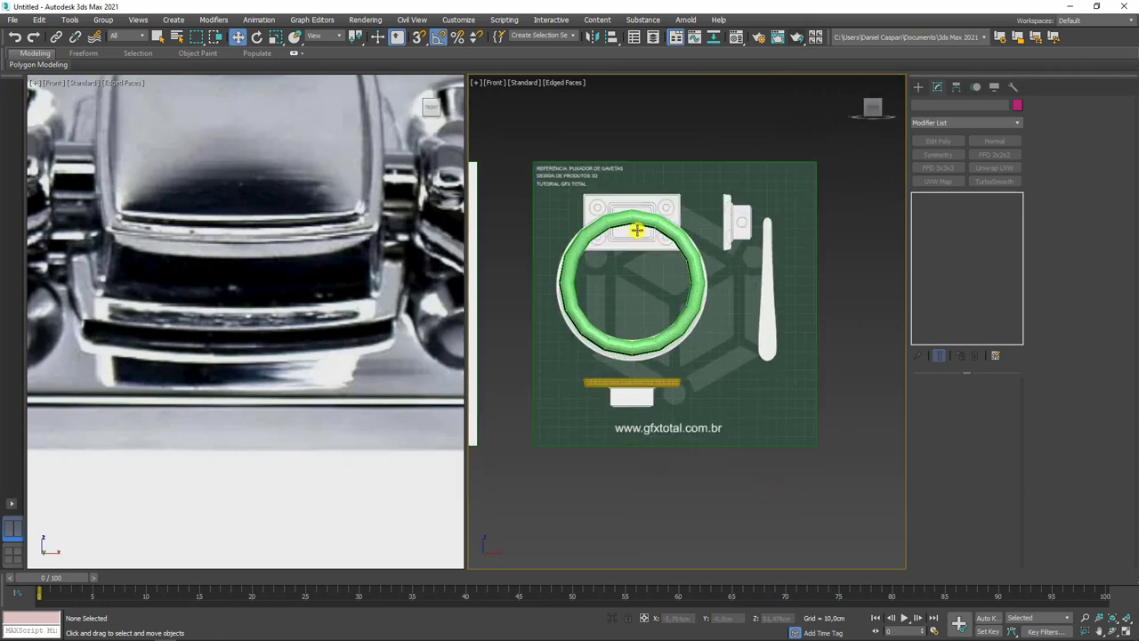
{"action": "scroll", "coordinate": [636, 232], "scroll_direction": "up", "scroll_amount": 3}
{"action": "left_click", "coordinate": [620, 211]}
{"action": "middle_click_drag", "start_coordinate": [620, 212], "coordinate": [703, 336], "text": "alt"}
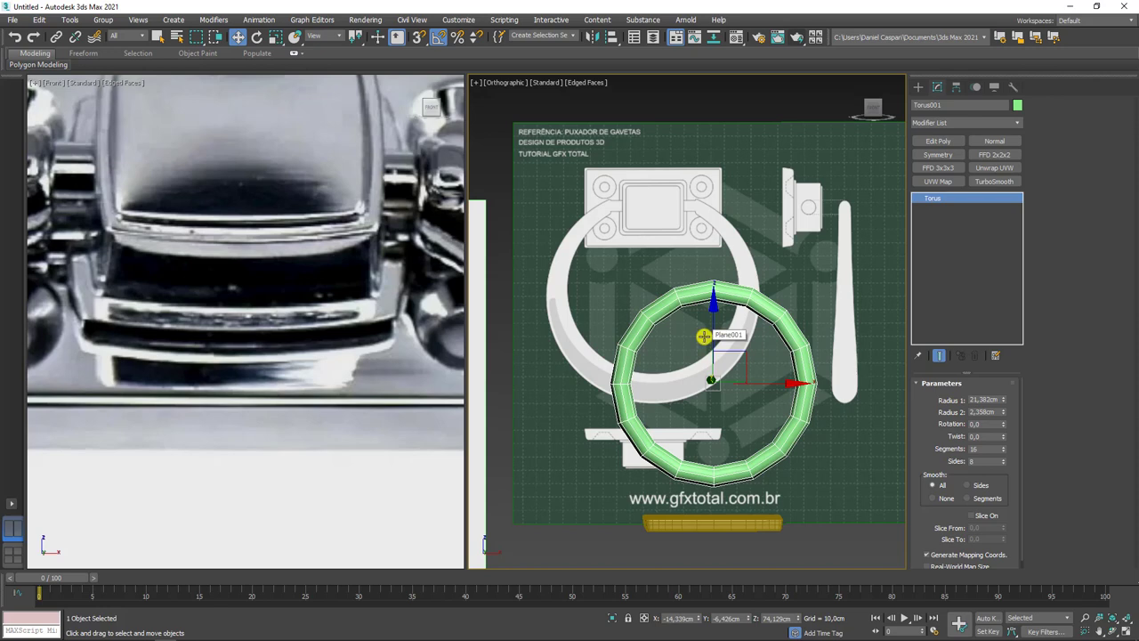
{"action": "scroll", "coordinate": [587, 271], "scroll_direction": "down", "scroll_amount": 2}
{"action": "scroll", "coordinate": [250, 286], "scroll_direction": "down", "scroll_amount": 5}
{"action": "middle_click_drag", "start_coordinate": [129, 252], "coordinate": [250, 289]}
{"action": "scroll", "coordinate": [249, 289], "scroll_direction": "up", "scroll_amount": 3}
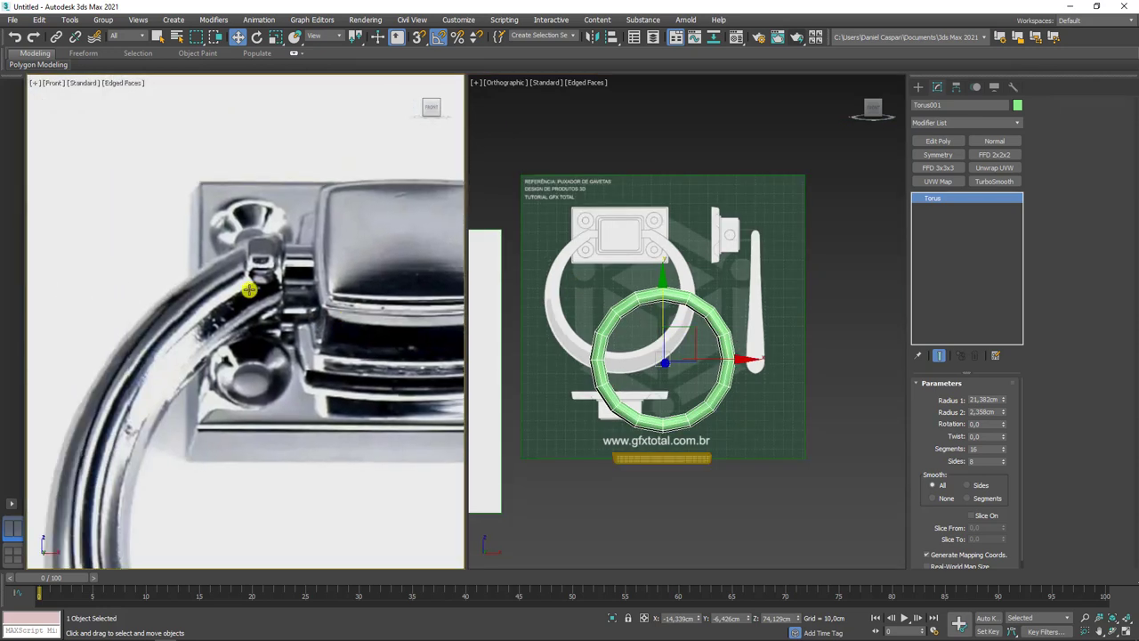
{"action": "scroll", "coordinate": [249, 289], "scroll_direction": "up", "scroll_amount": 2}
{"action": "scroll", "coordinate": [664, 324], "scroll_direction": "up", "scroll_amount": 2}
{"action": "scroll", "coordinate": [687, 321], "scroll_direction": "up", "scroll_amount": 3}
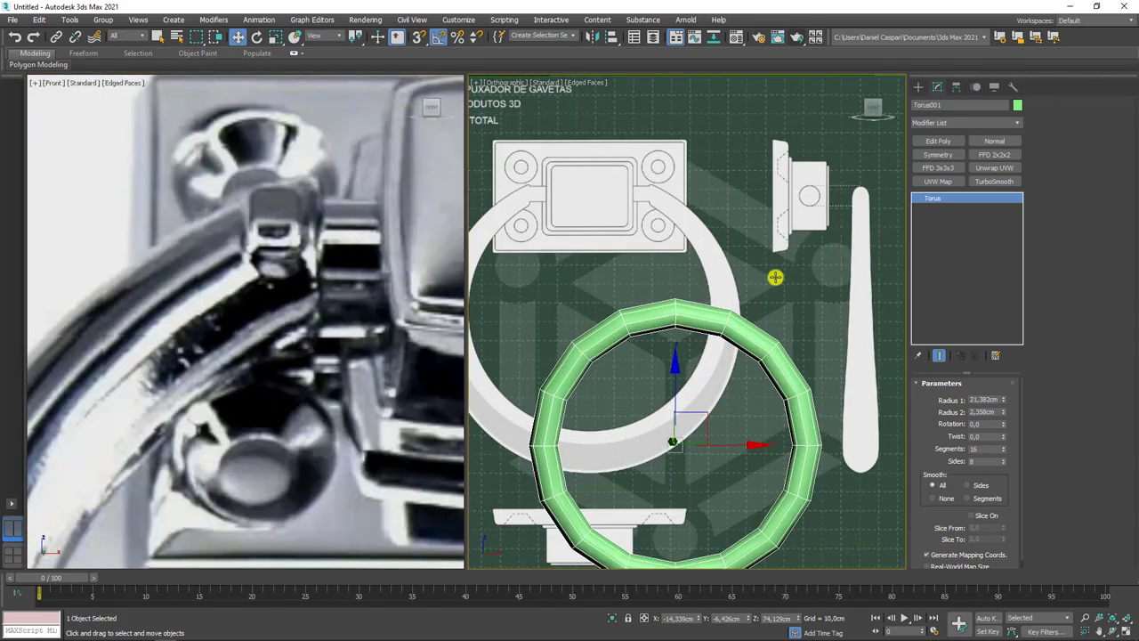
{"action": "left_click", "coordinate": [937, 144]}
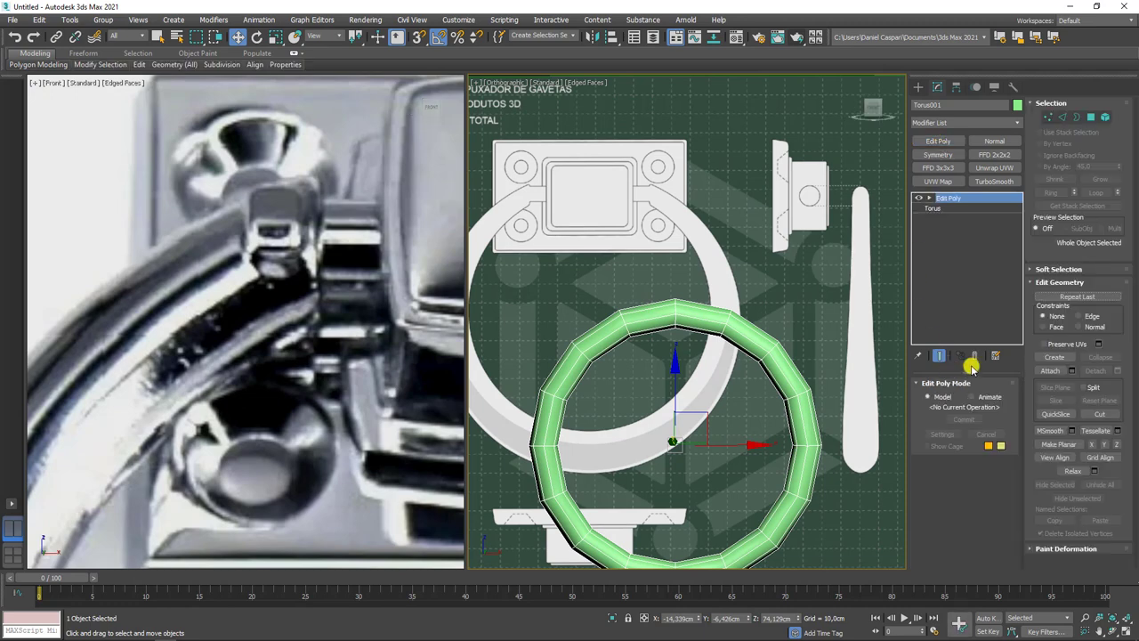
Delete the torus's top polygons to open the ring.
{"action": "left_click", "coordinate": [1090, 117]}
{"action": "left_click_drag", "start_coordinate": [654, 356], "coordinate": [656, 356]}
{"action": "key", "text": "Delete"}
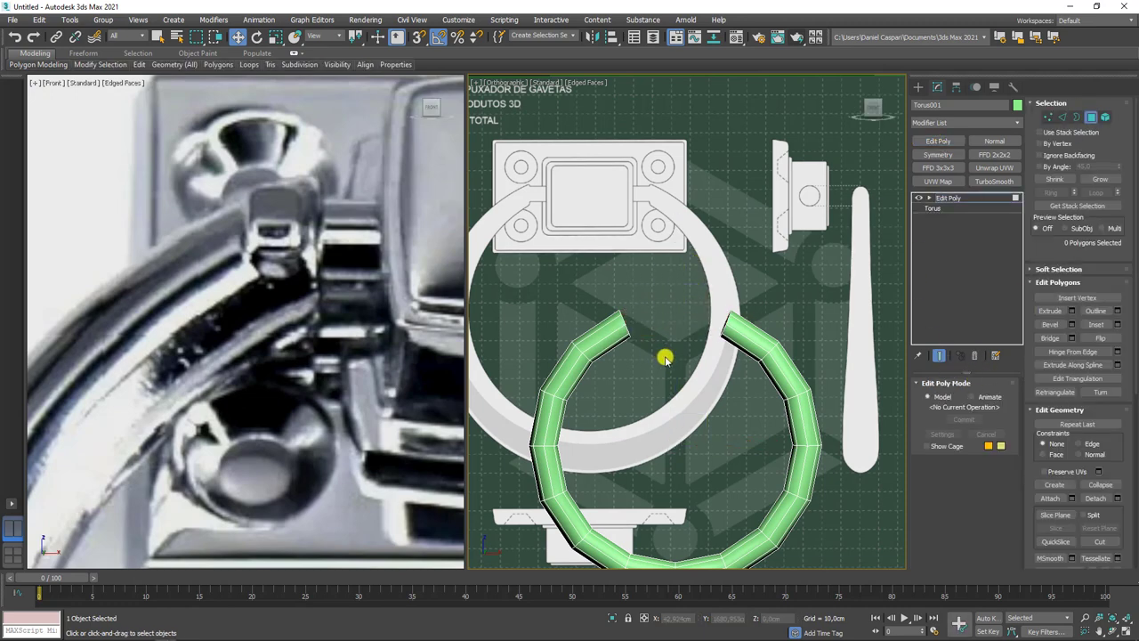
{"action": "key", "text": "f"}
{"action": "scroll", "coordinate": [681, 198], "scroll_direction": "up", "scroll_amount": 5}
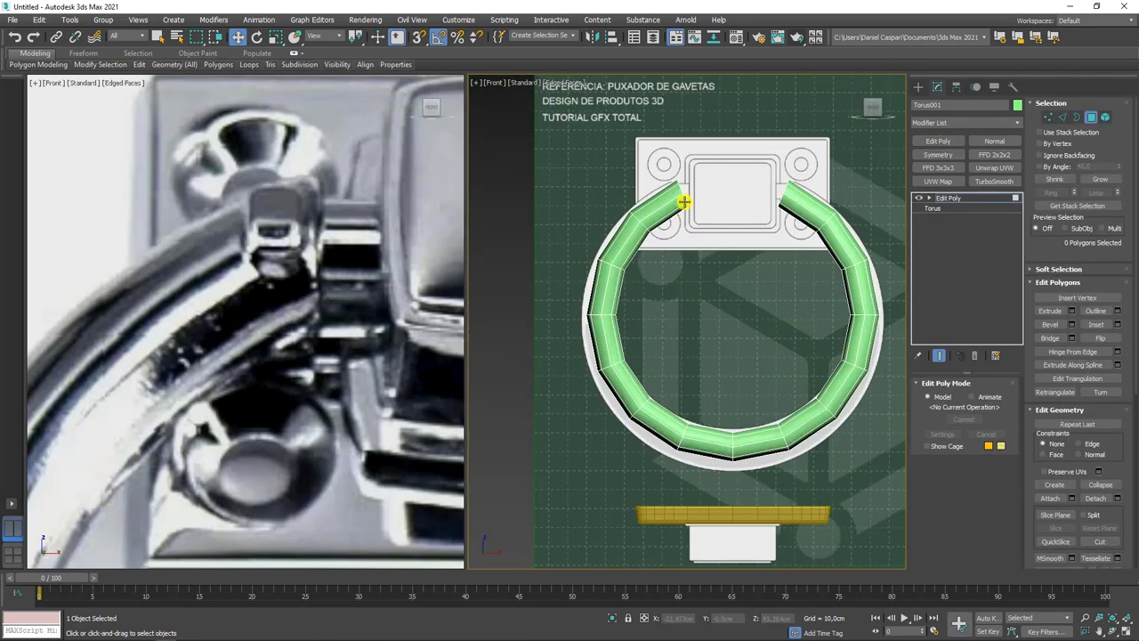
{"action": "scroll", "coordinate": [684, 198], "scroll_direction": "up", "scroll_amount": 3}
{"action": "scroll", "coordinate": [684, 198], "scroll_direction": "up", "scroll_amount": 2}
Move the open end border left, rotate it upright, and slide it toward the plate slot.
{"action": "left_click", "coordinate": [1076, 116]}
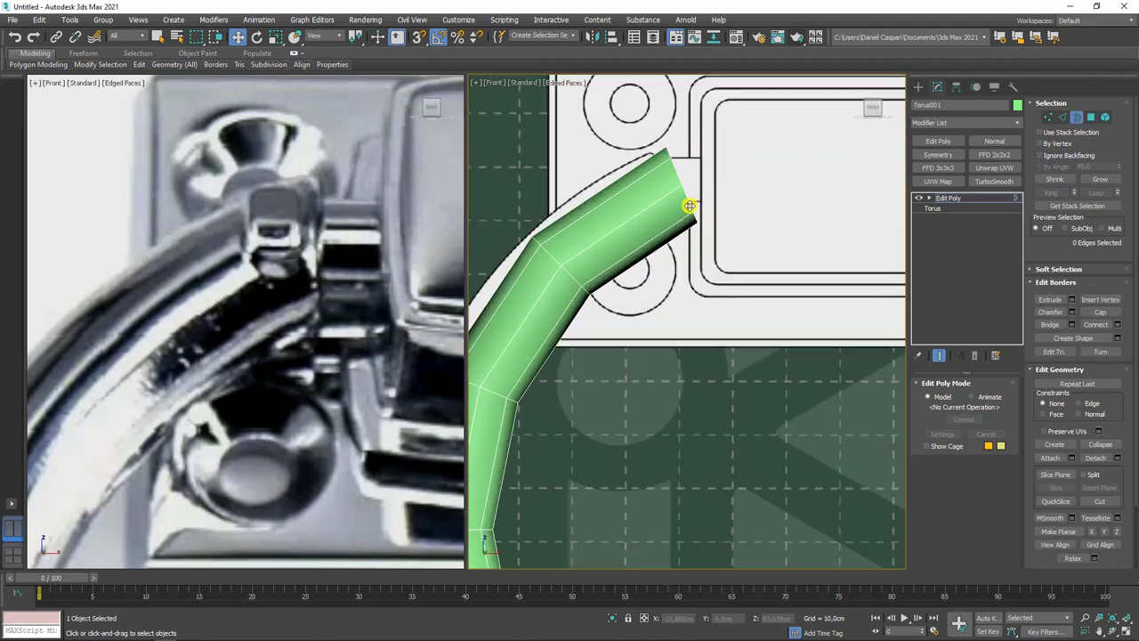
{"action": "left_click", "coordinate": [690, 182]}
{"action": "mouse_move", "coordinate": [714, 156]}
{"action": "left_mouse_down"}
{"action": "mouse_move", "coordinate": [689, 158]}
{"action": "mouse_move", "coordinate": [669, 181]}
{"action": "left_mouse_up"}
{"action": "key", "text": "r"}
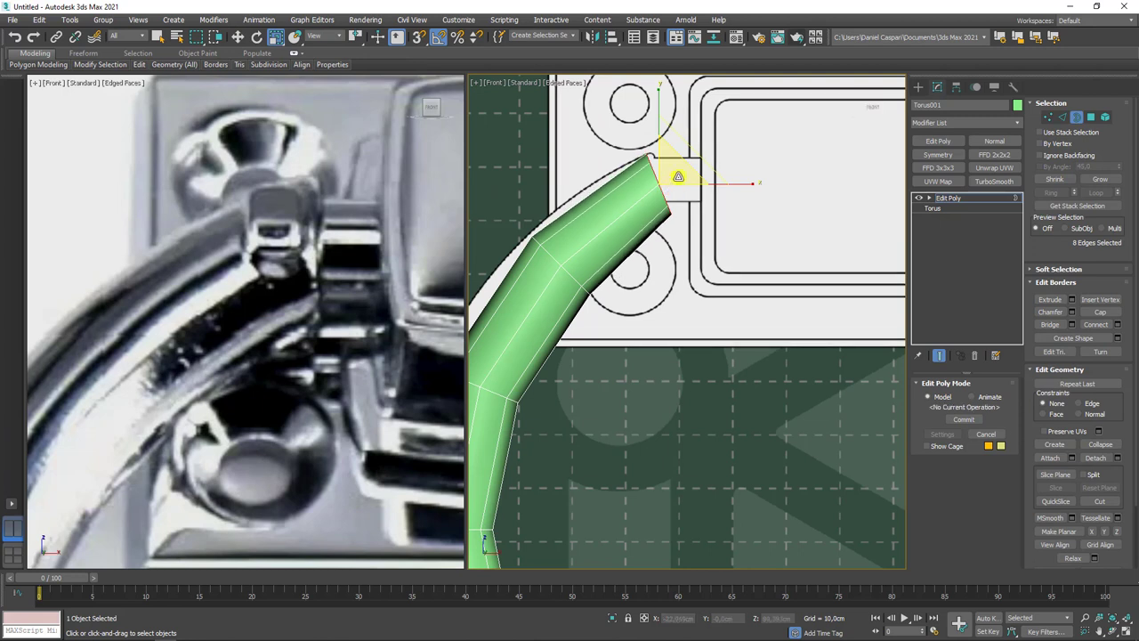
{"action": "key", "text": "e"}
{"action": "mouse_move", "coordinate": [719, 140]}
{"action": "left_mouse_down"}
{"action": "mouse_move", "coordinate": [732, 145]}
{"action": "mouse_move", "coordinate": [668, 154]}
{"action": "left_mouse_up"}
{"action": "key", "text": "w"}
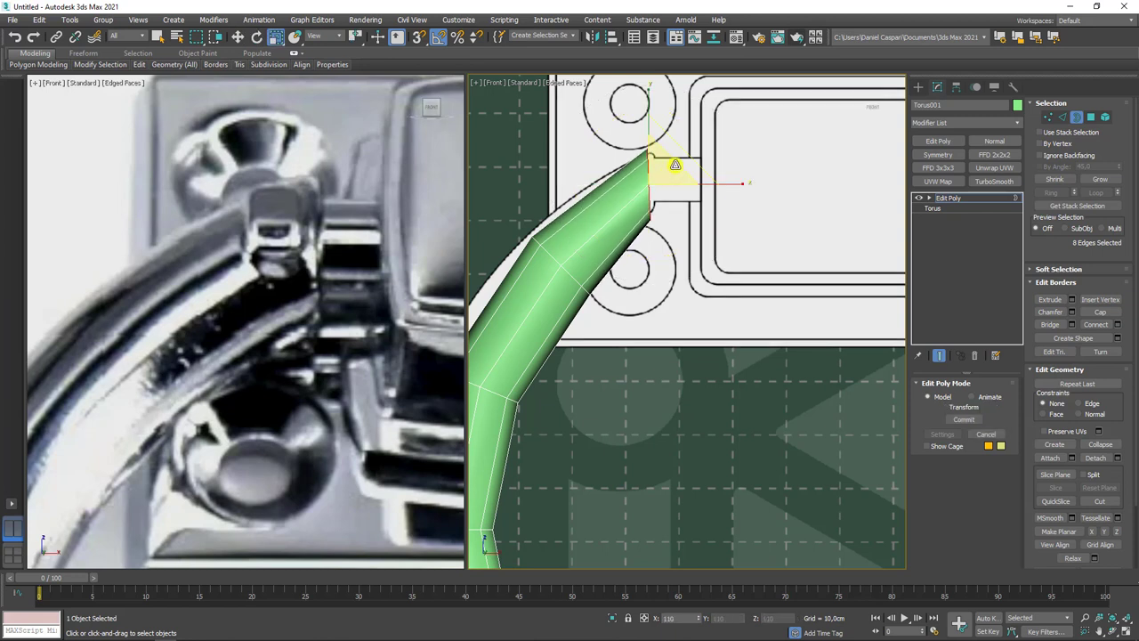
{"action": "mouse_move", "coordinate": [693, 184]}
{"action": "left_mouse_down"}
{"action": "mouse_move", "coordinate": [665, 188]}
{"action": "mouse_move", "coordinate": [690, 180]}
{"action": "left_mouse_up"}
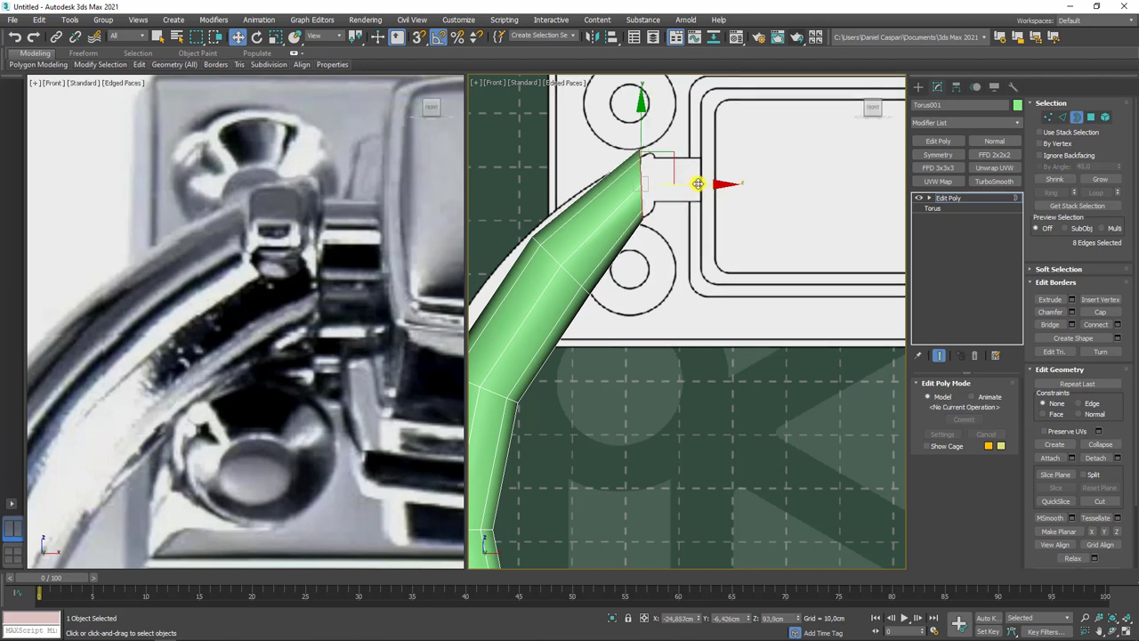
Scale the end border down into a narrower, flatter opening.
{"action": "key", "text": "e"}
{"action": "key", "text": "r"}
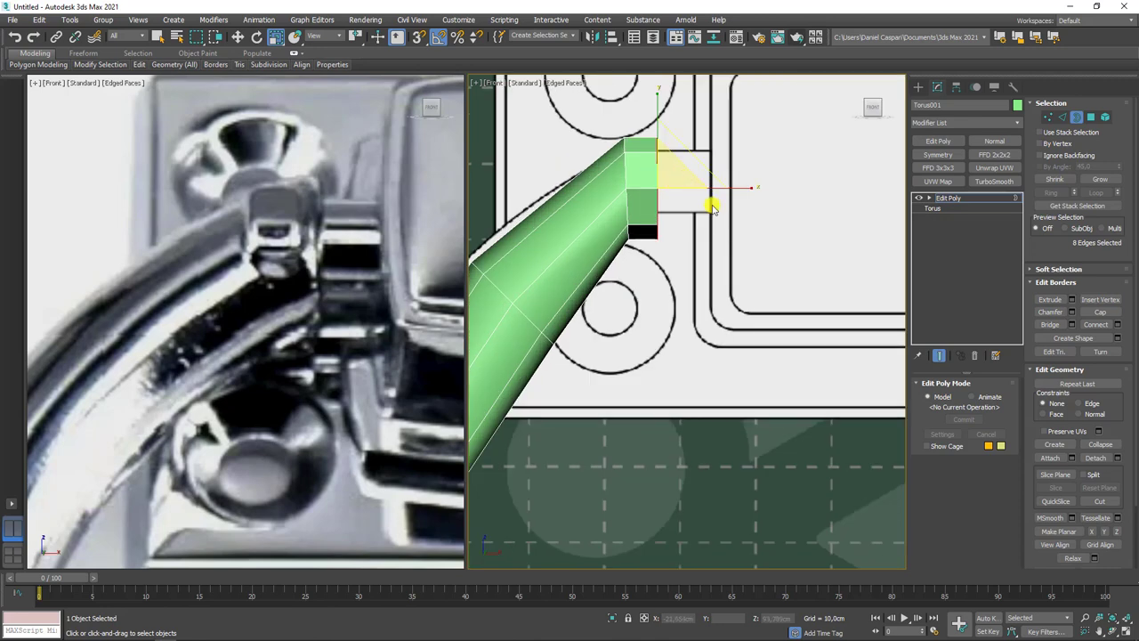
{"action": "middle_click_drag", "start_coordinate": [677, 175], "coordinate": [691, 223], "text": "alt"}
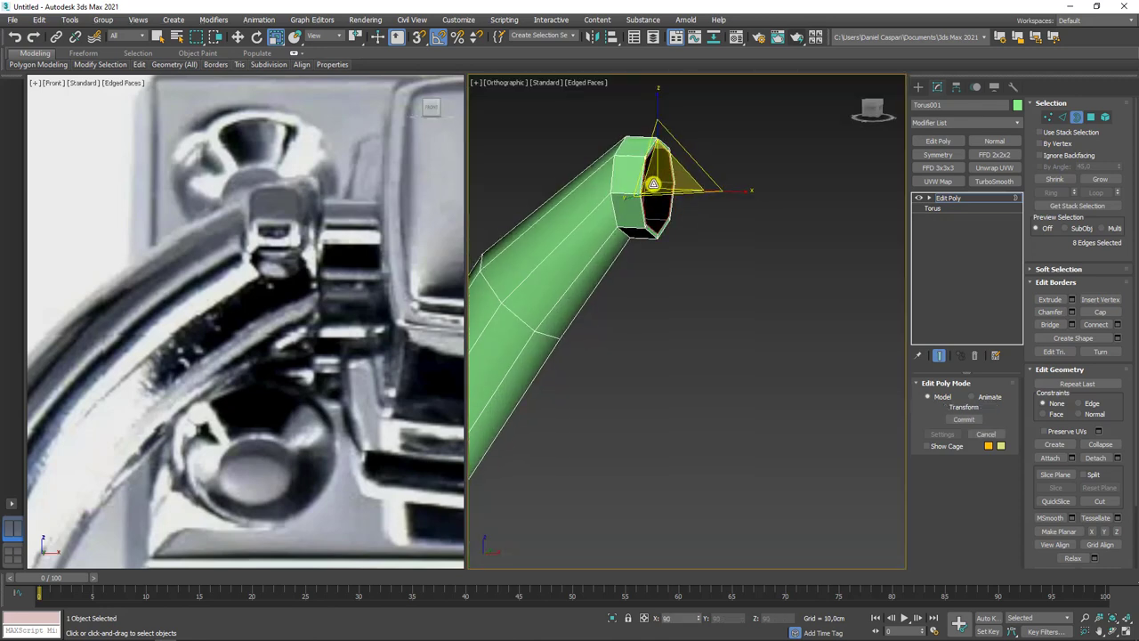
{"action": "left_click_drag", "start_coordinate": [653, 184], "coordinate": [744, 191]}
{"action": "key", "text": "w"}
Raise the tube tip's top polygons slightly and widen them along one axis.
{"action": "key", "text": "4"}
{"action": "middle_click_drag", "start_coordinate": [901, 140], "coordinate": [745, 140], "text": "alt"}
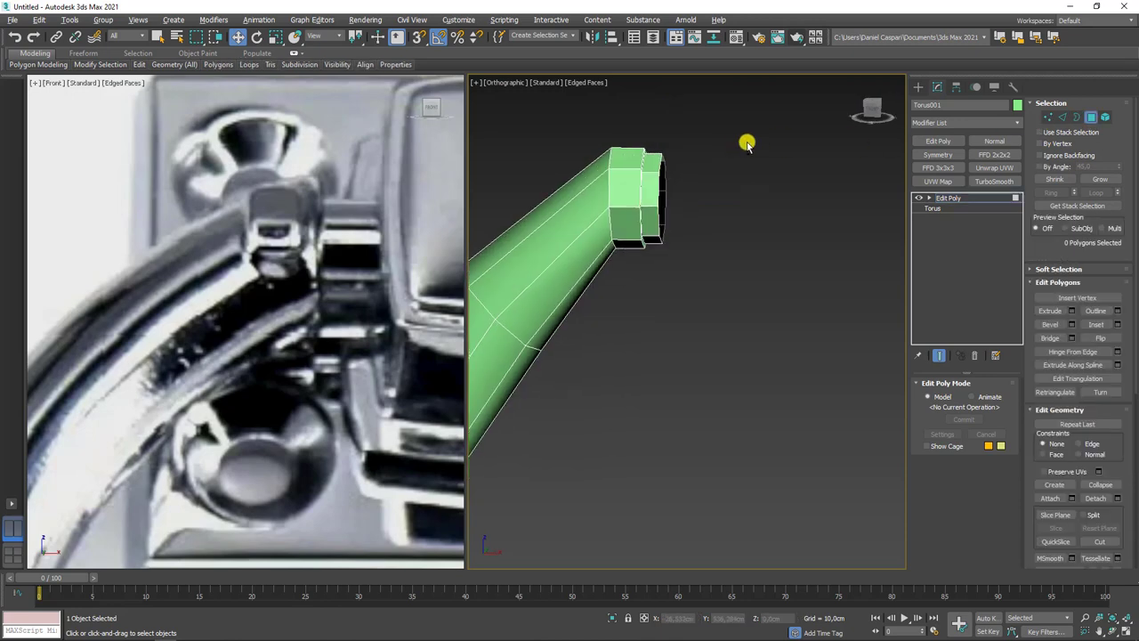
{"action": "middle_click_drag", "start_coordinate": [640, 142], "coordinate": [659, 140], "text": "alt"}
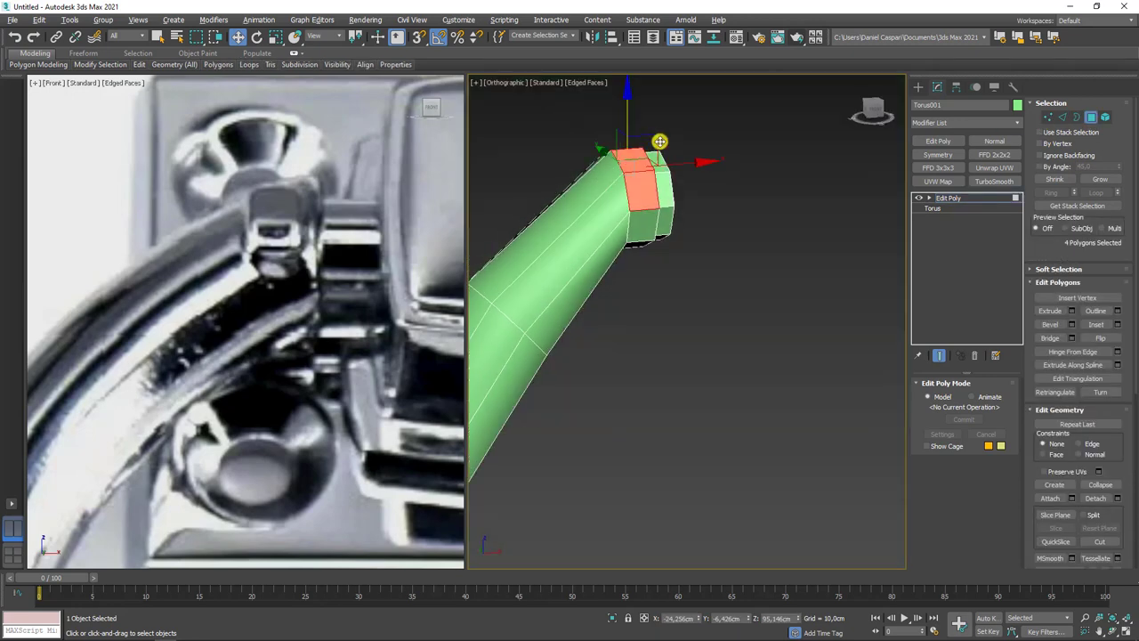
{"action": "left_click_drag", "start_coordinate": [632, 145], "coordinate": [640, 112]}
{"action": "middle_click_drag", "start_coordinate": [649, 107], "coordinate": [676, 133], "text": "alt"}
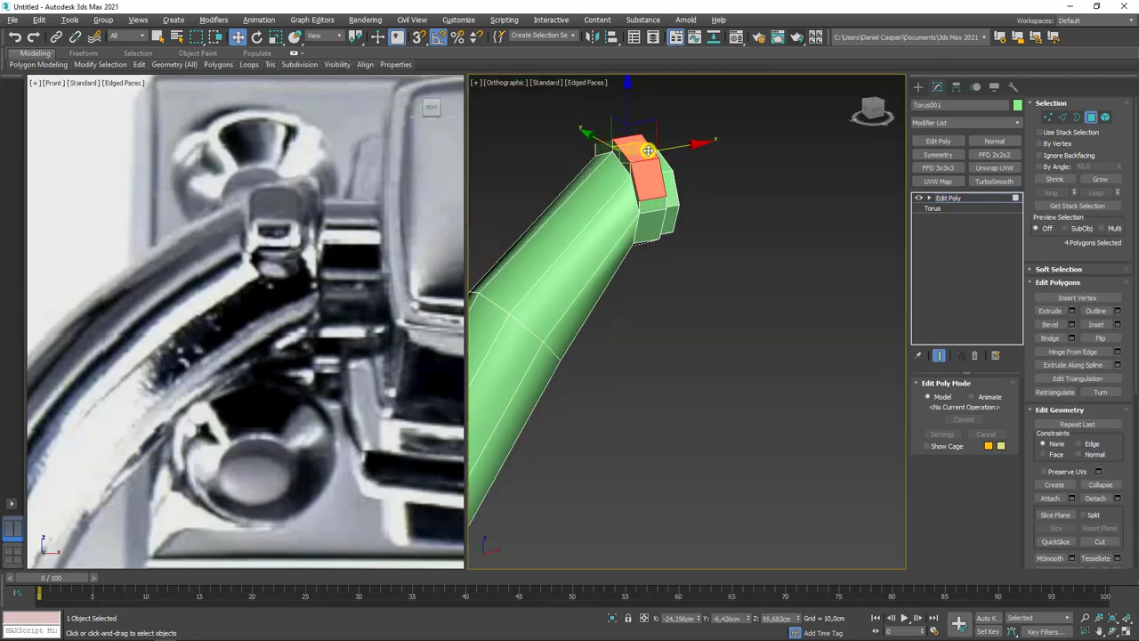
{"action": "key", "text": "e"}
{"action": "key", "text": "r"}
{"action": "left_click_drag", "start_coordinate": [707, 178], "coordinate": [708, 179]}
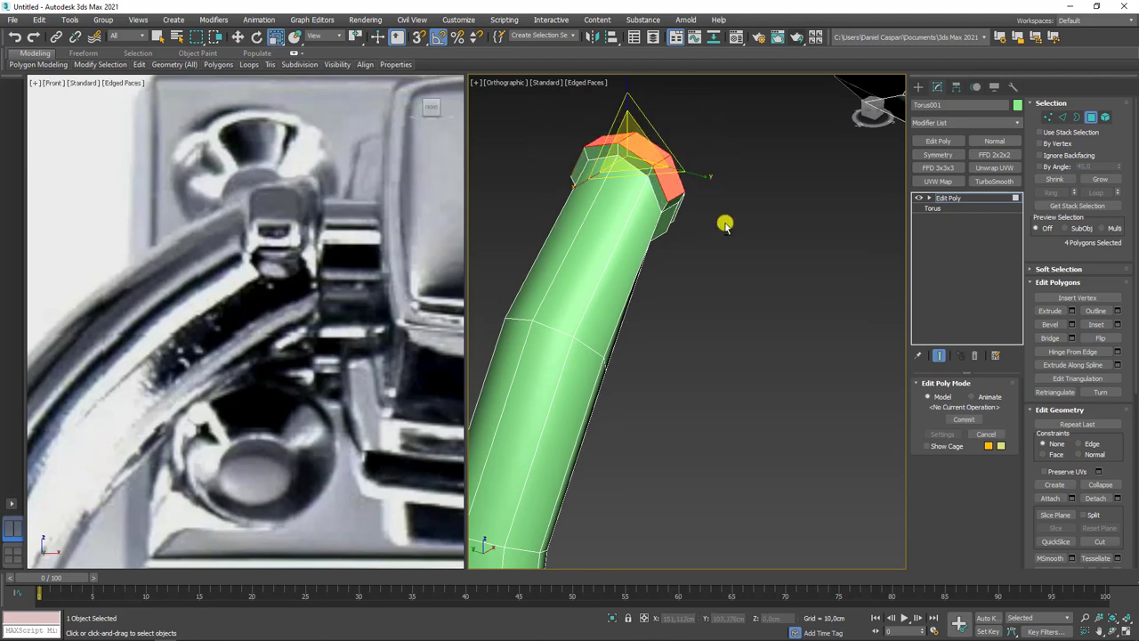
{"action": "middle_click_drag", "start_coordinate": [707, 178], "coordinate": [739, 169], "text": "alt"}
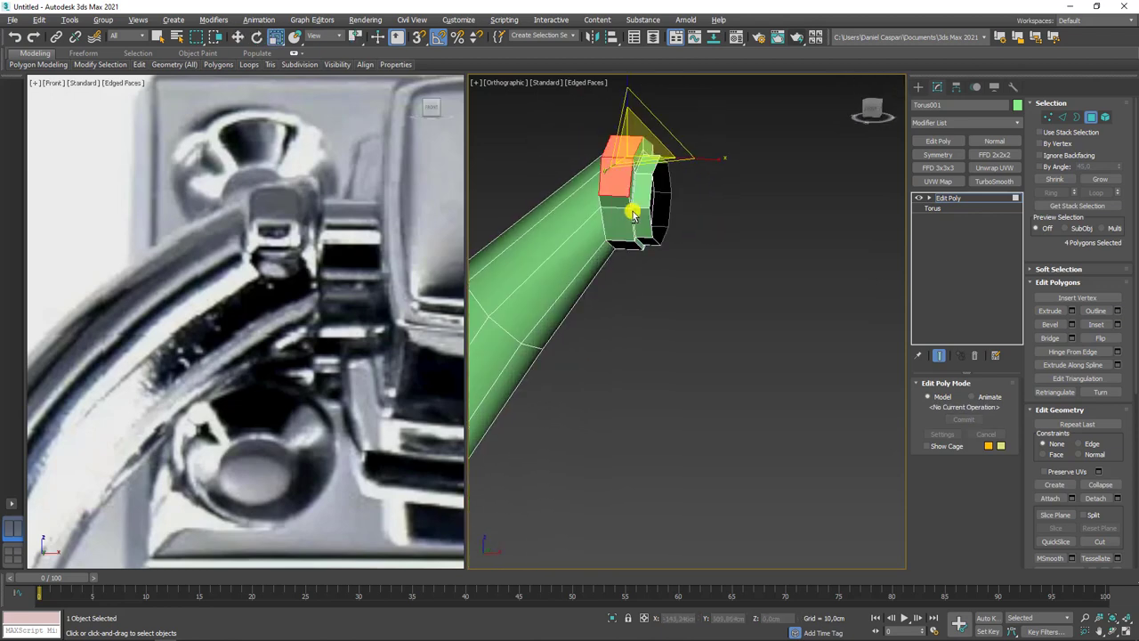
Shift-drag the open end border to extrude a longer straight tube.
{"action": "left_click", "coordinate": [1073, 122]}
{"action": "left_click", "coordinate": [667, 244]}
{"action": "key", "text": "w"}
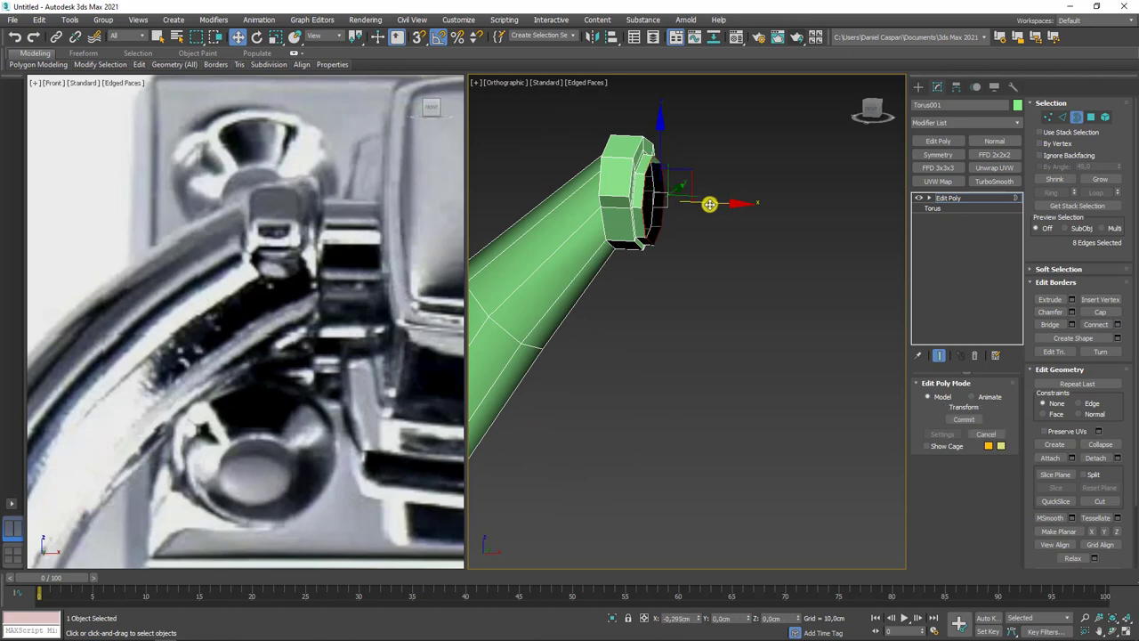
{"action": "left_click_drag", "start_coordinate": [706, 205], "coordinate": [775, 252], "text": "shift"}
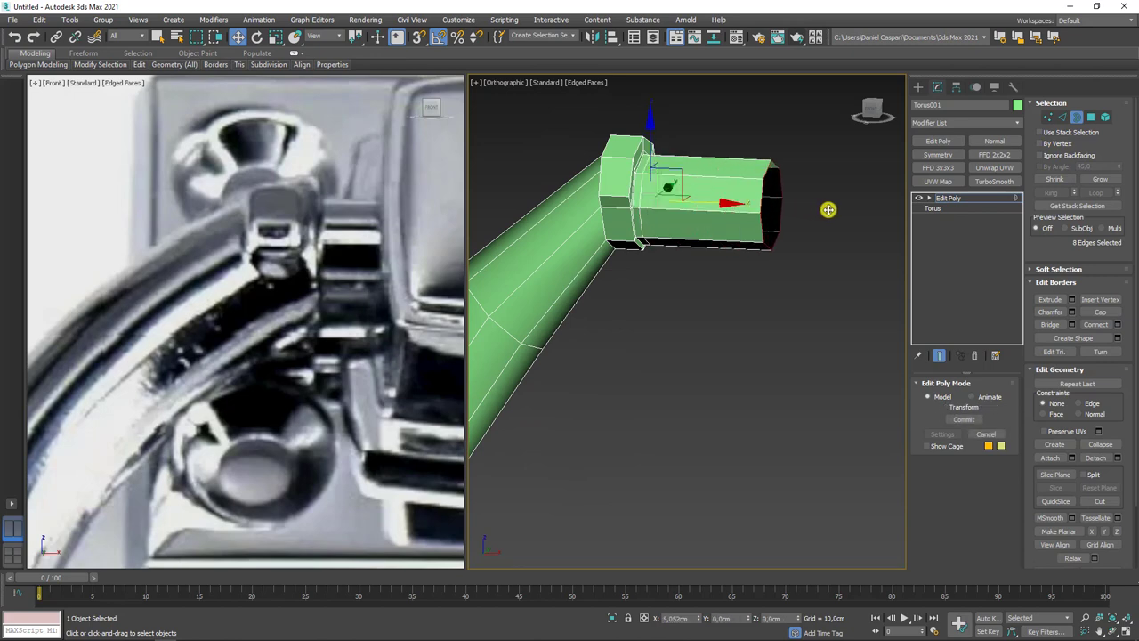
{"action": "scroll", "coordinate": [817, 281], "scroll_direction": "down", "scroll_amount": 4}
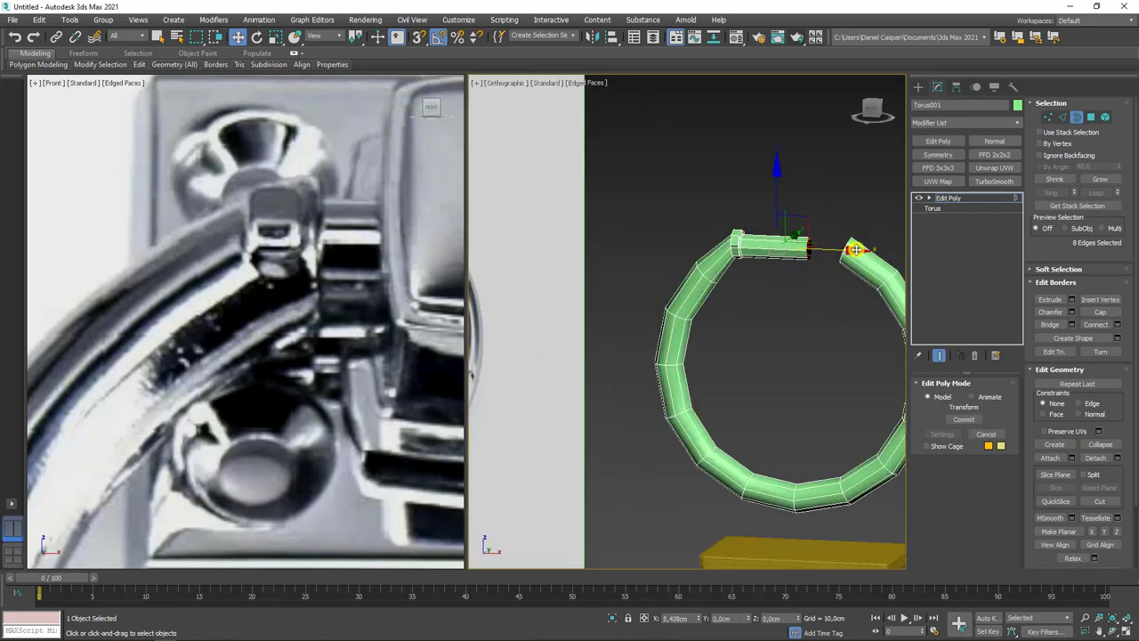
{"action": "middle_click_drag", "start_coordinate": [850, 248], "coordinate": [699, 149]}
Delete the ring's upper-right polygons, leaving a C shape.
{"action": "left_click", "coordinate": [1089, 118]}
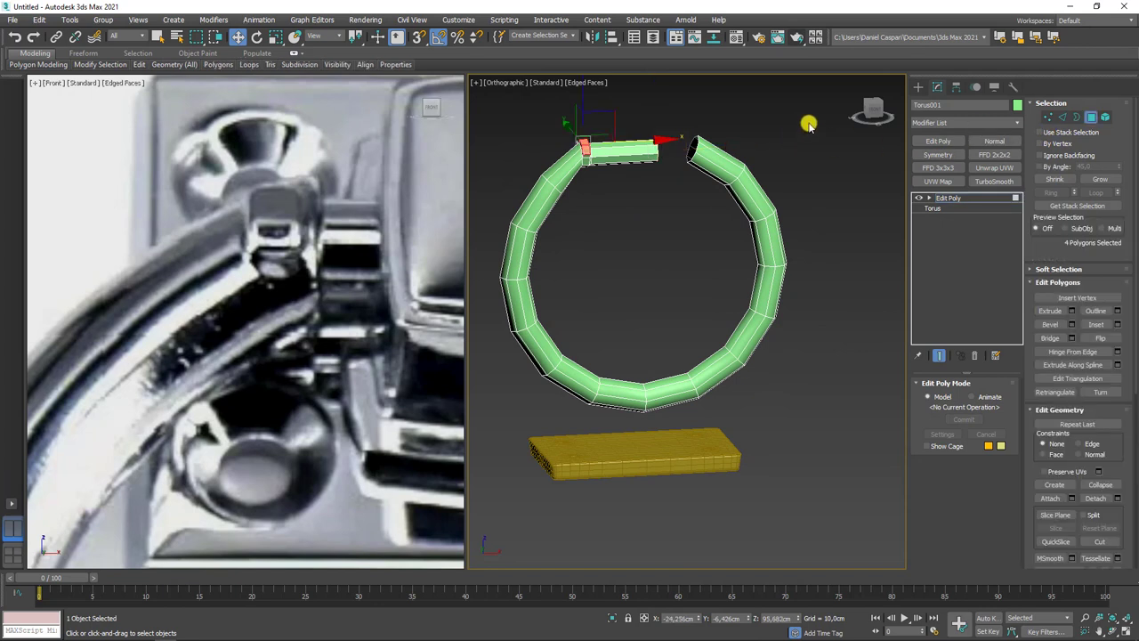
{"action": "left_click_drag", "start_coordinate": [808, 119], "coordinate": [719, 275]}
{"action": "key", "text": "Delete"}
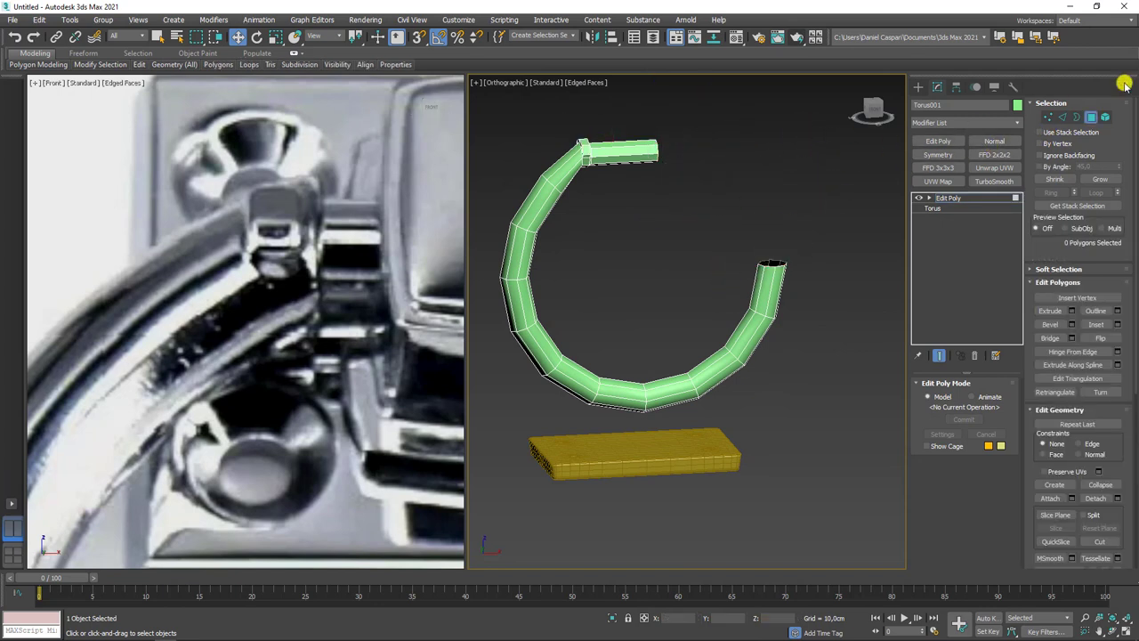
Scale the vertices at the C-ring's upper bend so it meets the straight arm cleanly.
{"action": "left_click", "coordinate": [944, 198]}
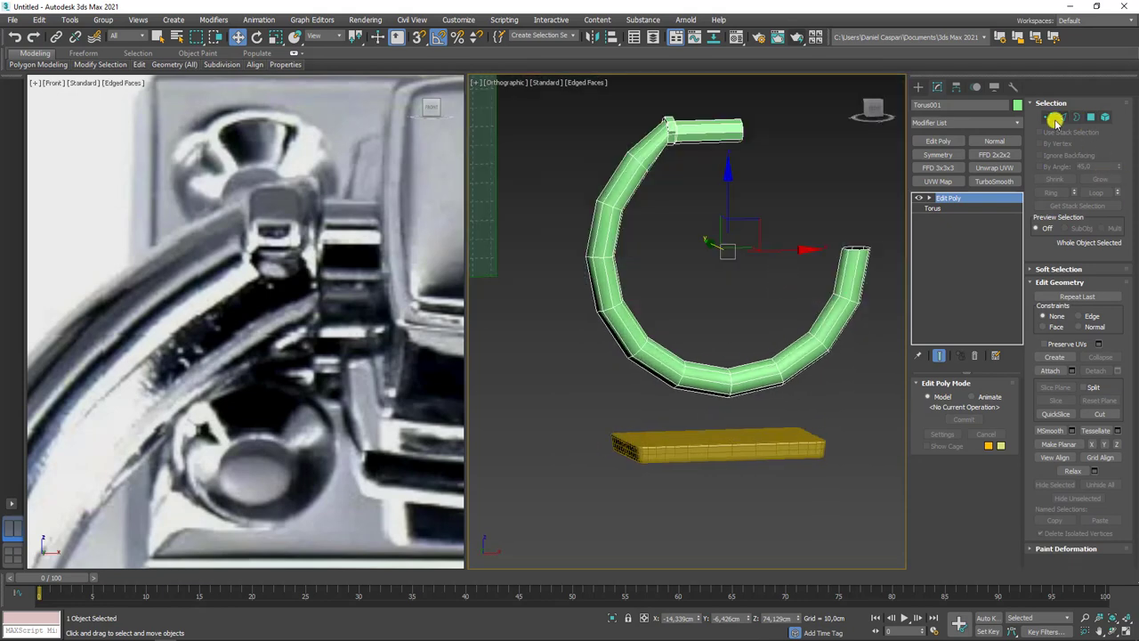
{"action": "left_click", "coordinate": [1055, 122]}
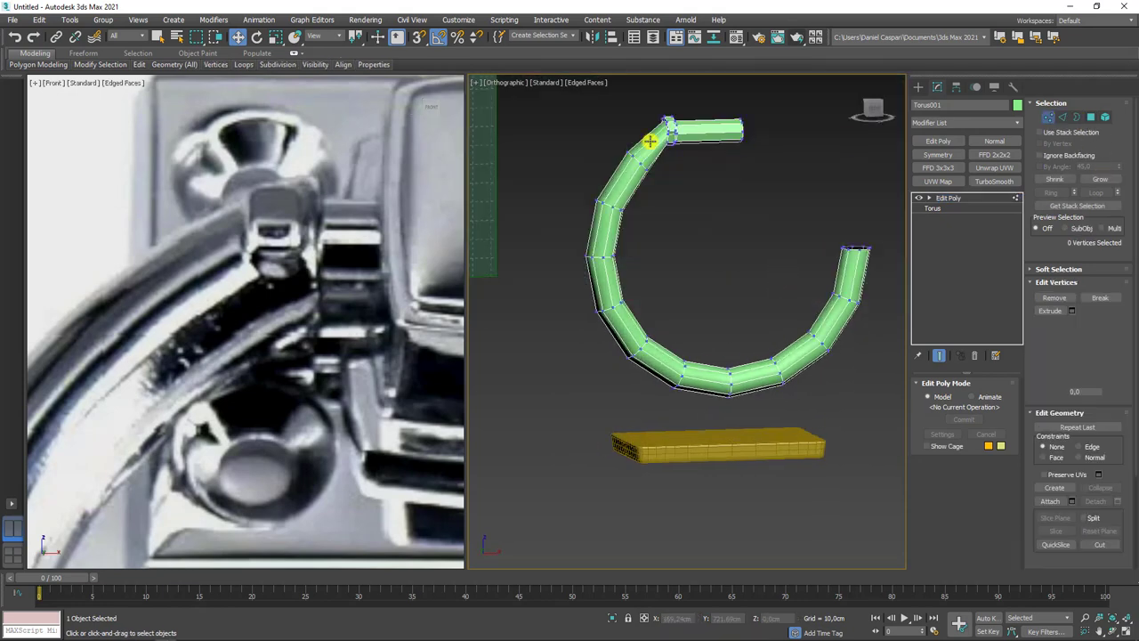
{"action": "scroll", "coordinate": [636, 165], "scroll_direction": "up", "scroll_amount": 3}
{"action": "left_click_drag", "start_coordinate": [663, 198], "coordinate": [642, 181]}
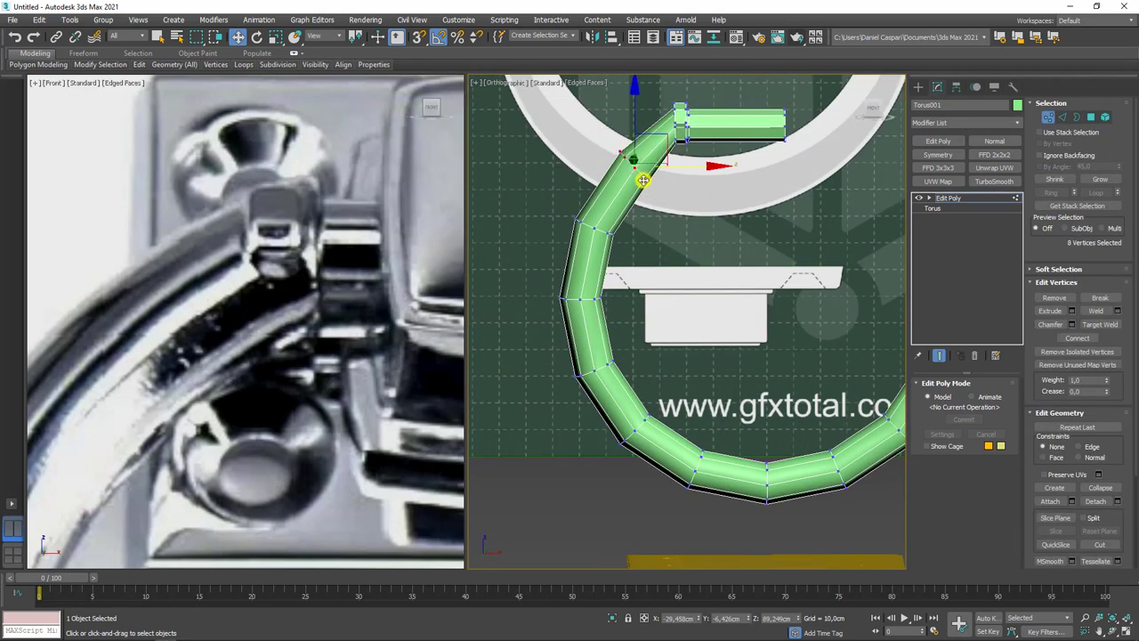
{"action": "key", "text": "e"}
{"action": "key", "text": "r"}
{"action": "scroll", "coordinate": [650, 178], "scroll_direction": "up", "scroll_amount": 2}
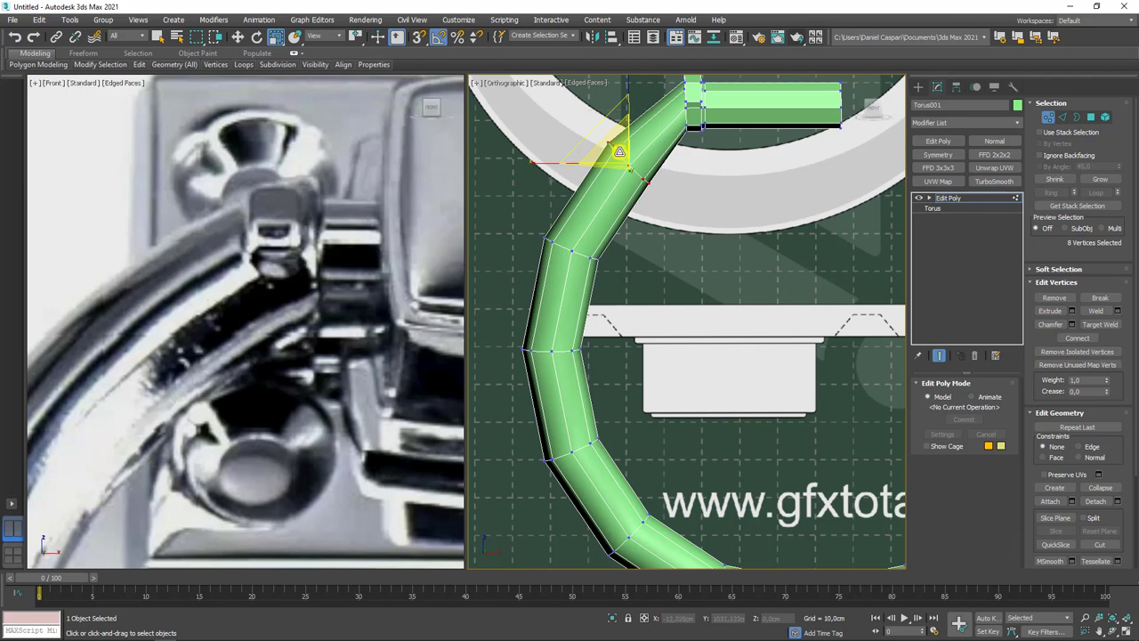
{"action": "scroll", "coordinate": [597, 255], "scroll_direction": "down", "scroll_amount": 2}
{"action": "scroll", "coordinate": [597, 254], "scroll_direction": "down", "scroll_amount": 1}
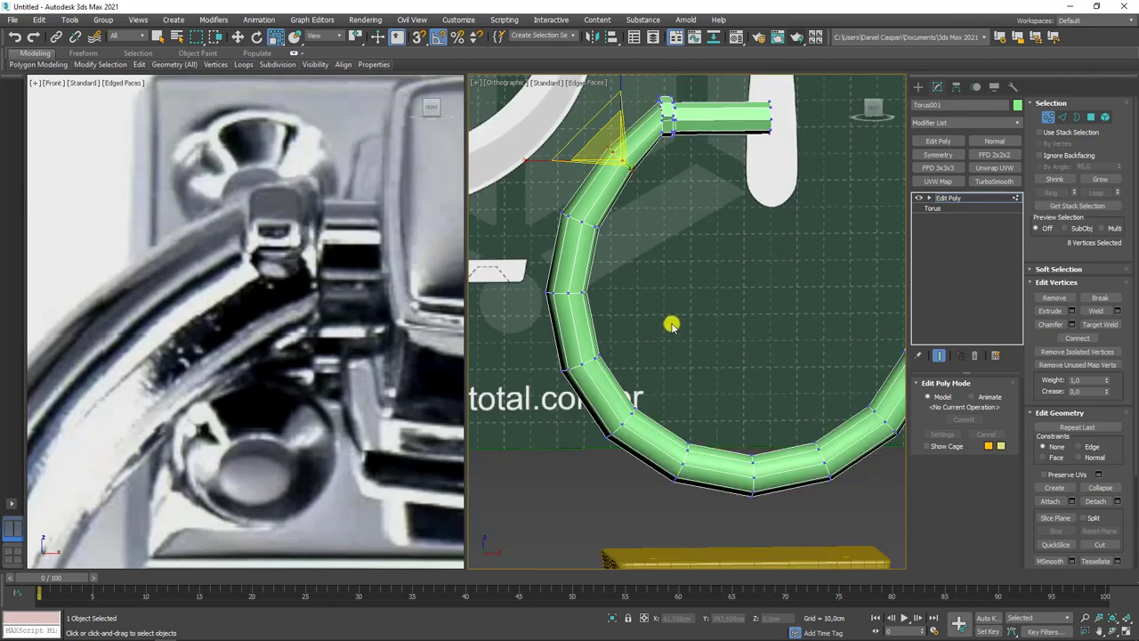
{"action": "mouse_move", "coordinate": [672, 325]}
{"action": "middle_mouse_down"}
{"action": "mouse_move", "coordinate": [722, 344]}
{"action": "mouse_move", "coordinate": [711, 323]}
{"action": "middle_mouse_up"}
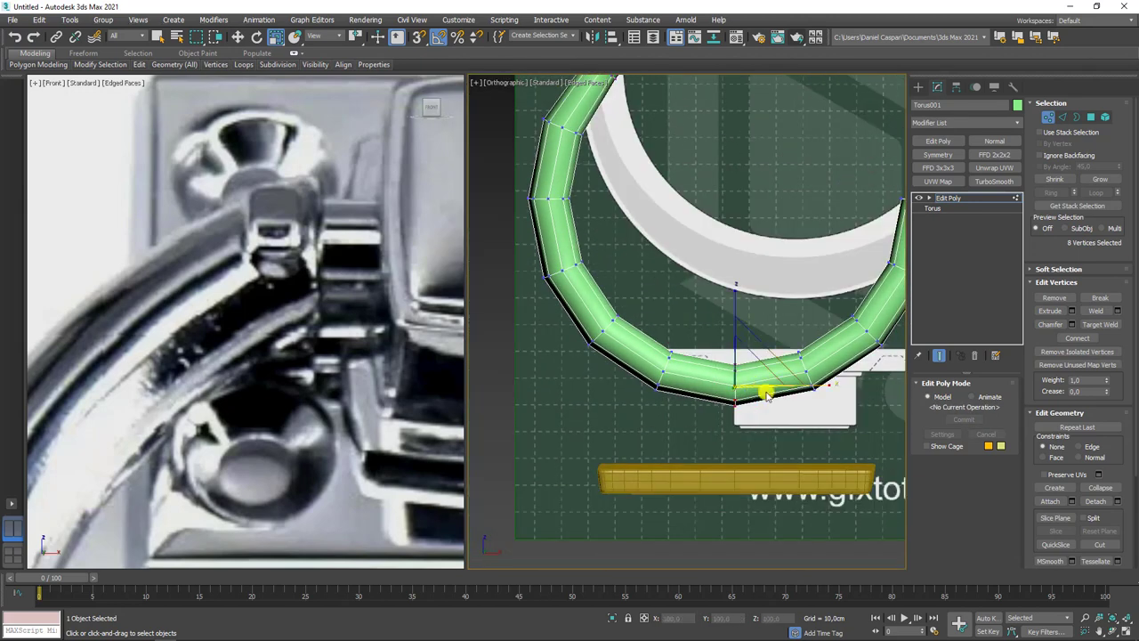
{"action": "middle_click_drag", "start_coordinate": [765, 394], "coordinate": [750, 318]}
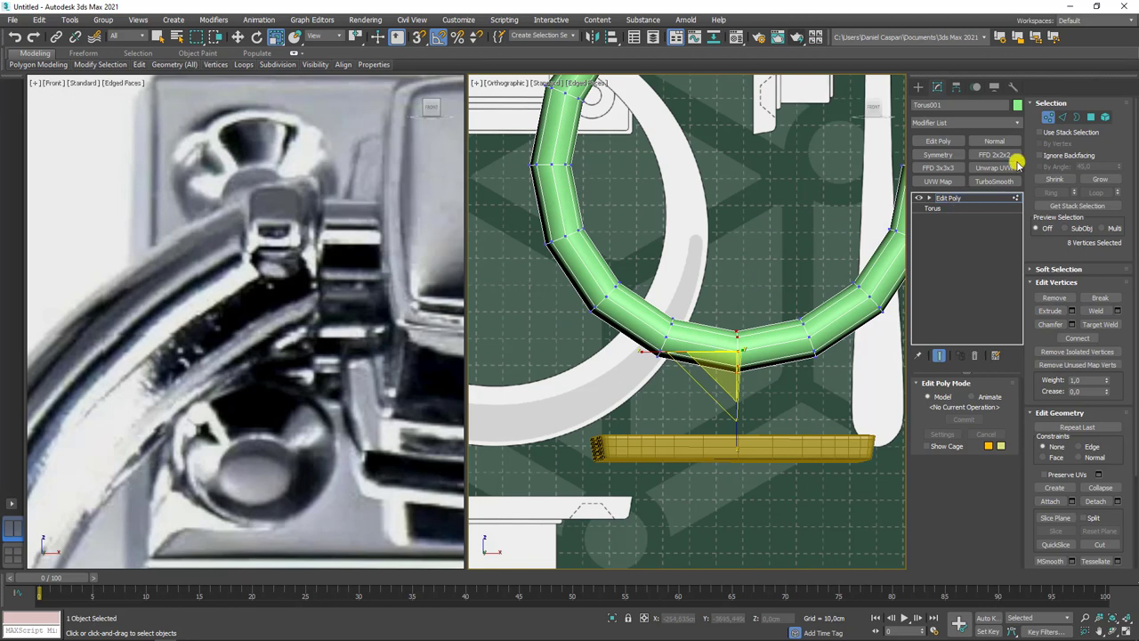
Select two bottom edges and grow them into an edge selection with Loop and Ring.
{"action": "left_click", "coordinate": [1062, 118]}
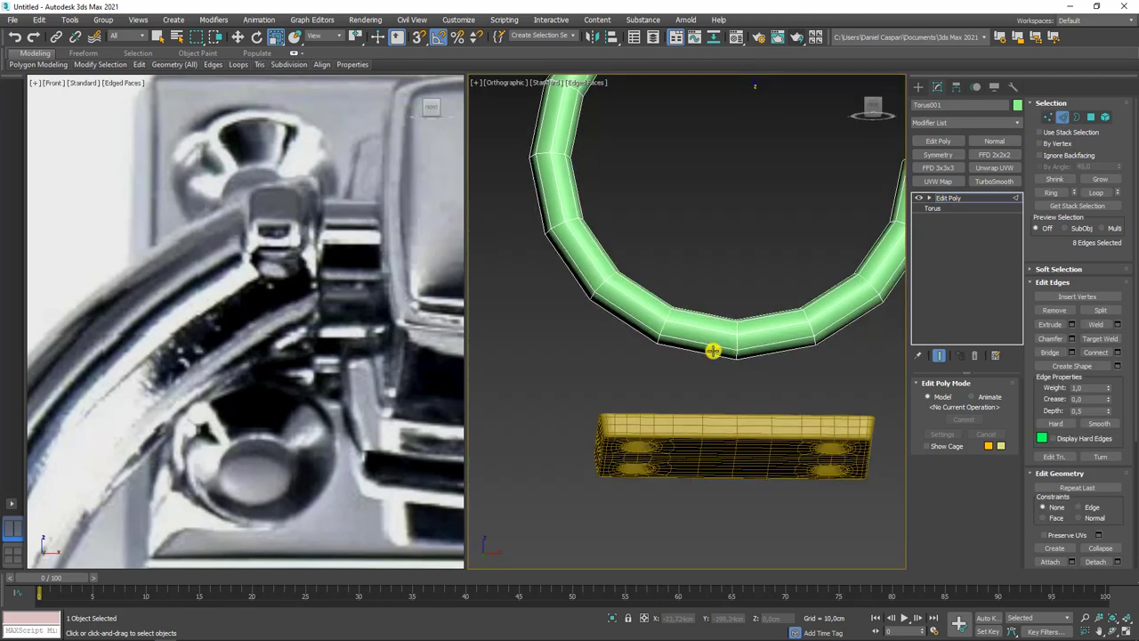
{"action": "left_click", "coordinate": [706, 355]}
{"action": "middle_click_drag", "start_coordinate": [735, 364], "coordinate": [676, 343], "text": "alt"}
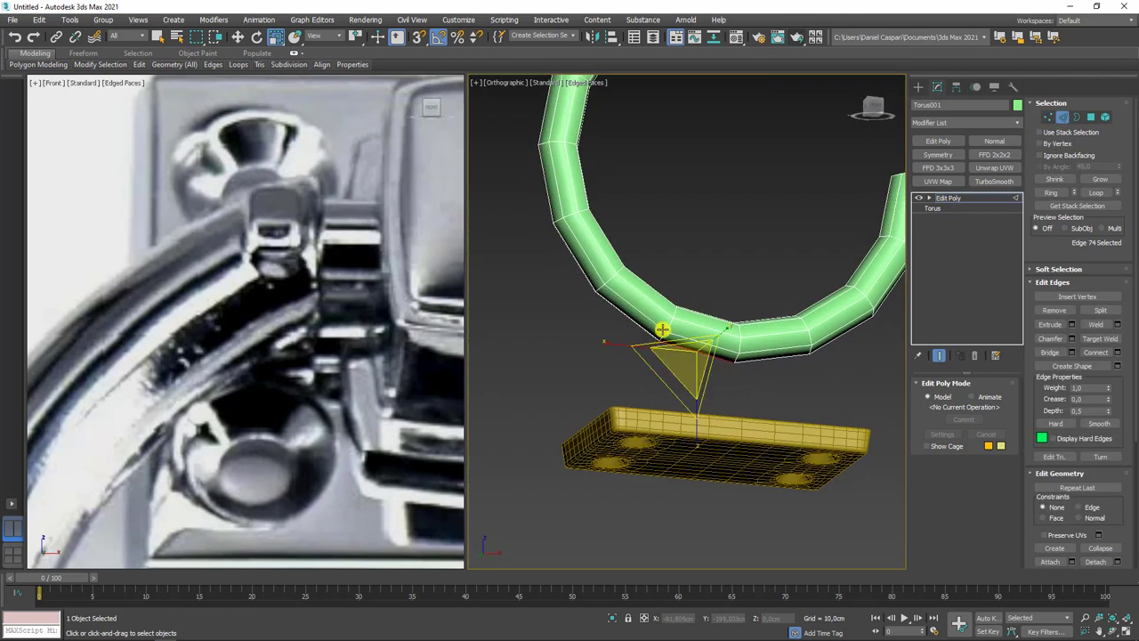
{"action": "left_click", "coordinate": [754, 359], "text": "ctrl"}
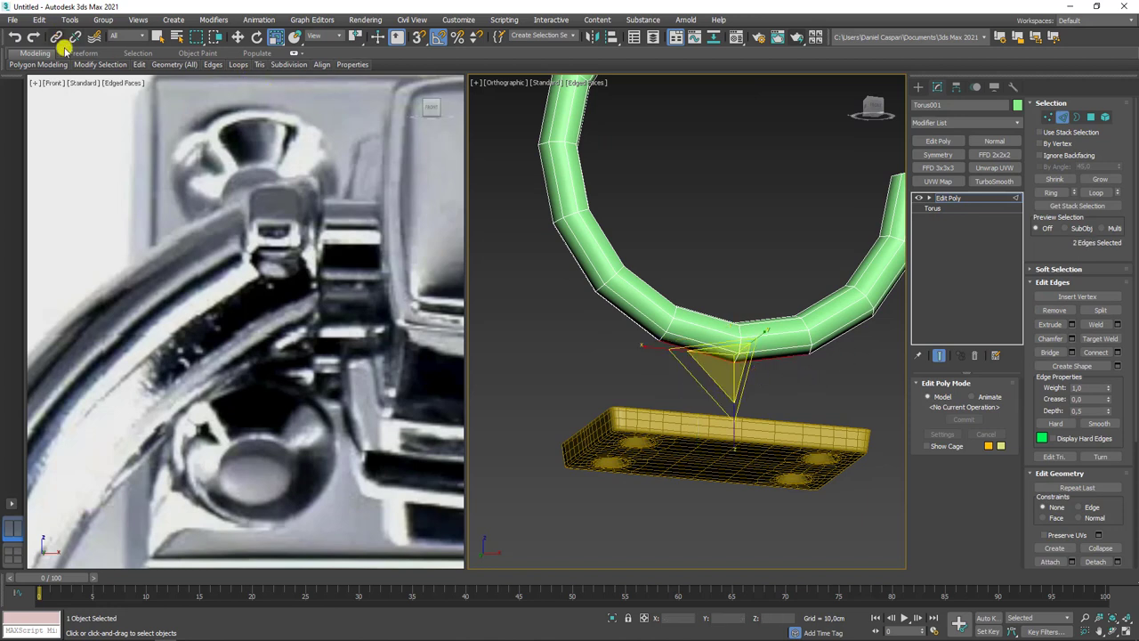
{"action": "left_click", "coordinate": [86, 140]}
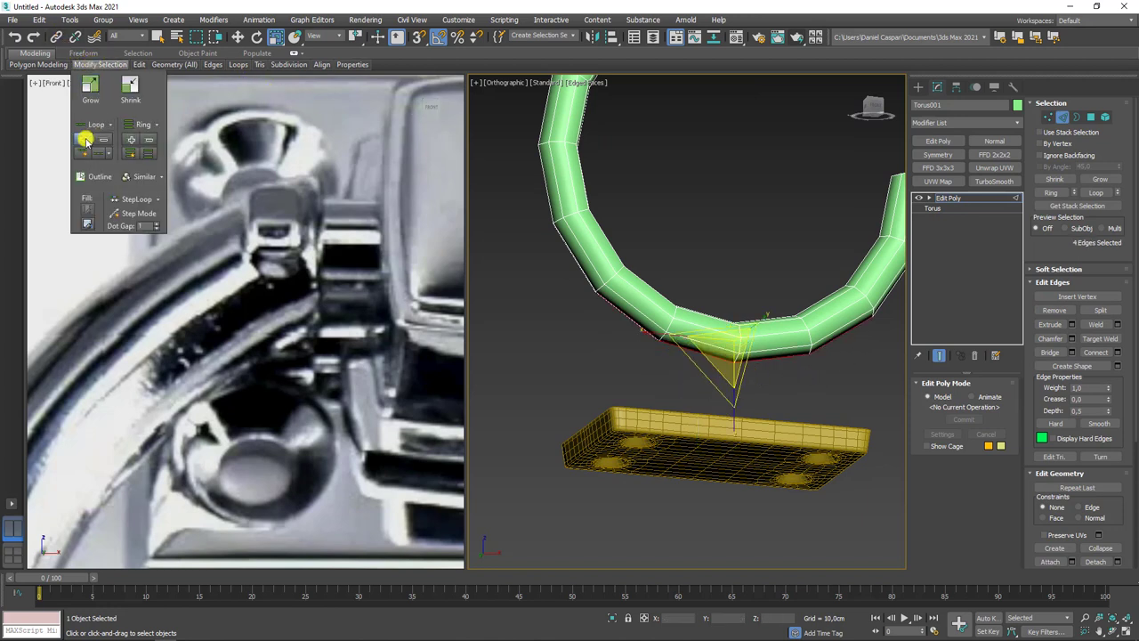
{"action": "middle_click_drag", "start_coordinate": [832, 261], "coordinate": [770, 299], "text": "alt"}
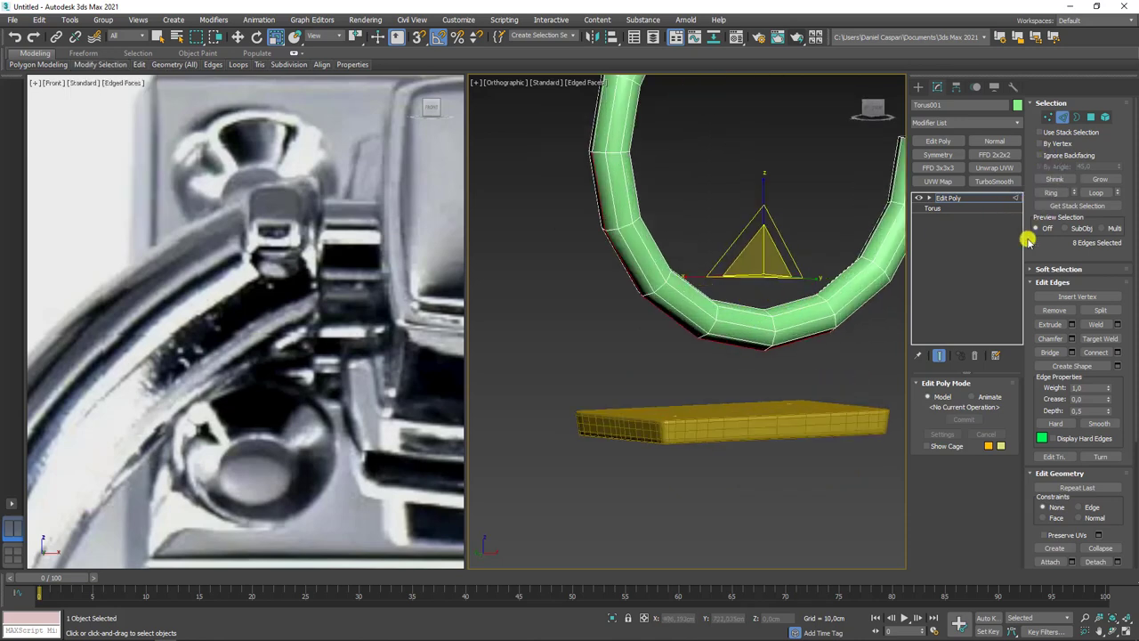
{"action": "middle_click_drag", "start_coordinate": [676, 348], "coordinate": [687, 325], "text": "alt"}
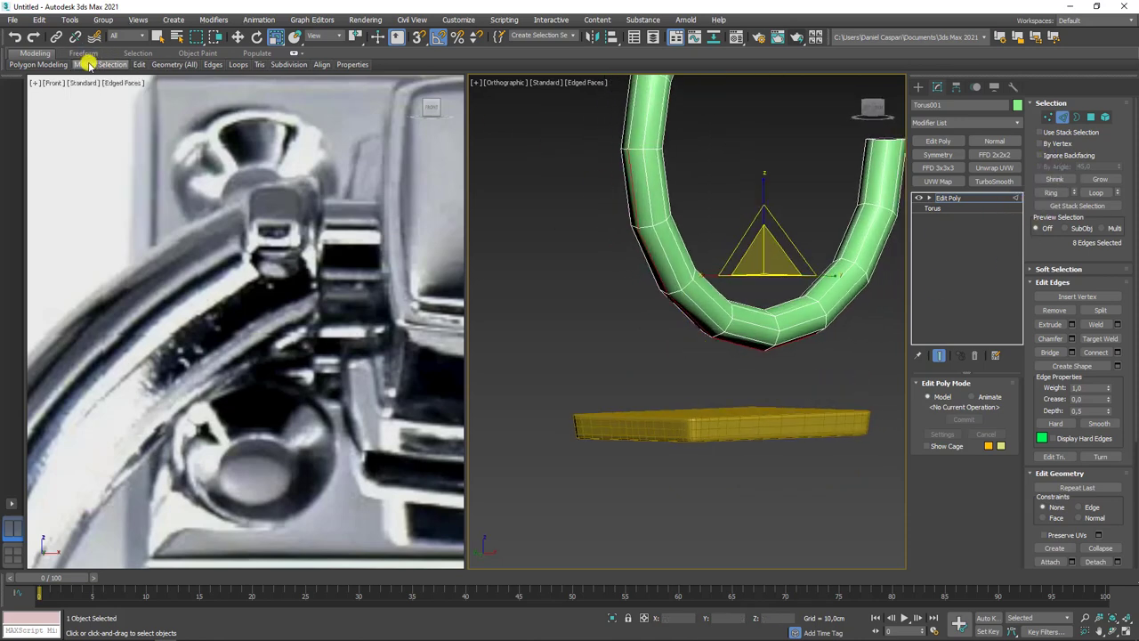
{"action": "mouse_move", "coordinate": [100, 64]}
{"action": "left_click", "coordinate": [132, 141]}
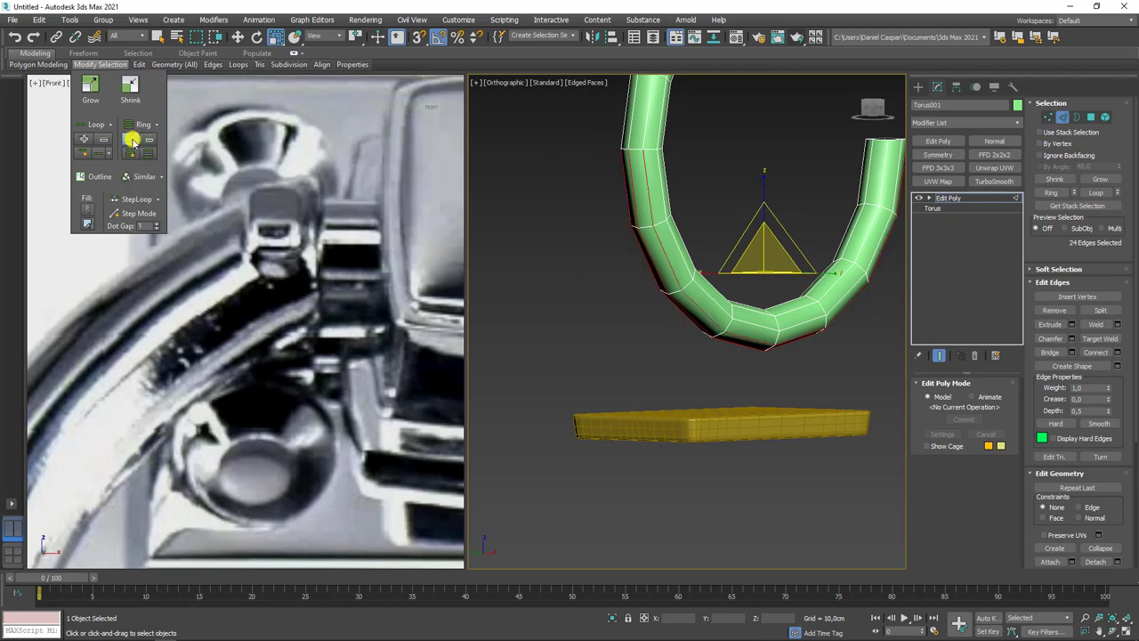
{"action": "middle_click_drag", "start_coordinate": [750, 204], "coordinate": [722, 209], "text": "alt"}
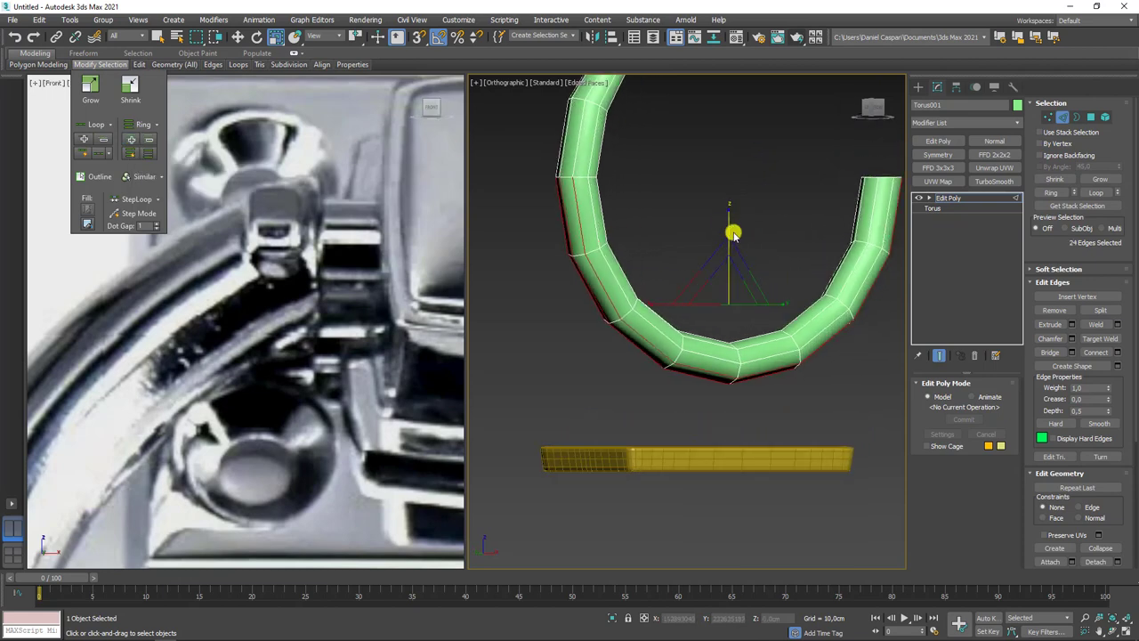
{"action": "key", "text": "w"}
{"action": "scroll", "coordinate": [768, 247], "scroll_direction": "down", "scroll_amount": 3}
Return to object level and add a Symmetry modifier to mirror the ring.
{"action": "left_click", "coordinate": [979, 197]}
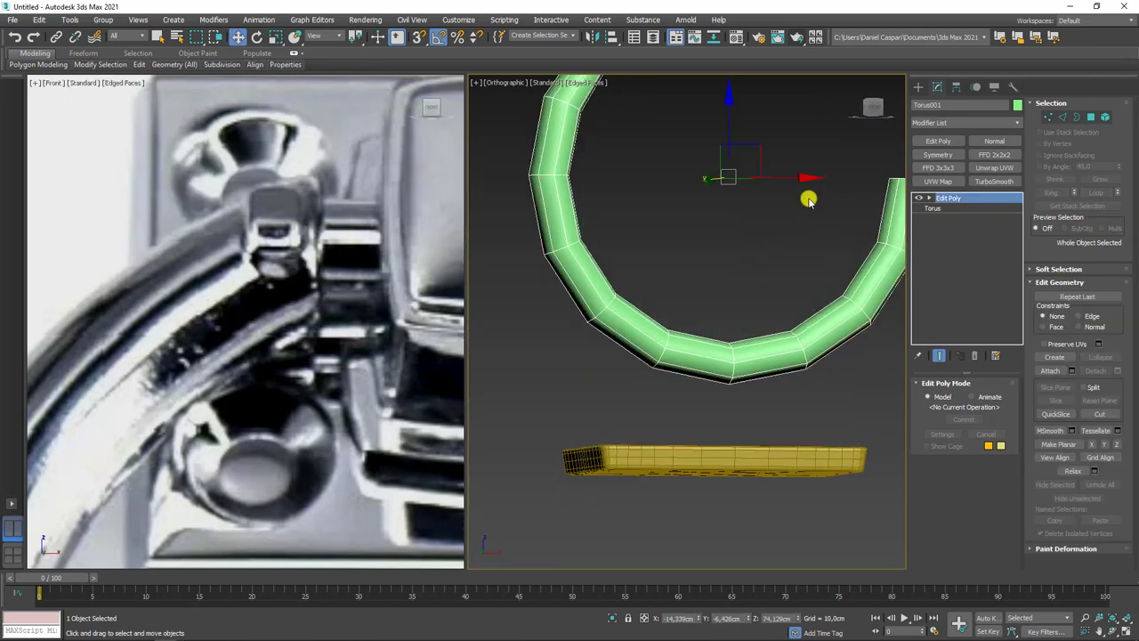
{"action": "middle_click_drag", "start_coordinate": [770, 212], "coordinate": [795, 241]}
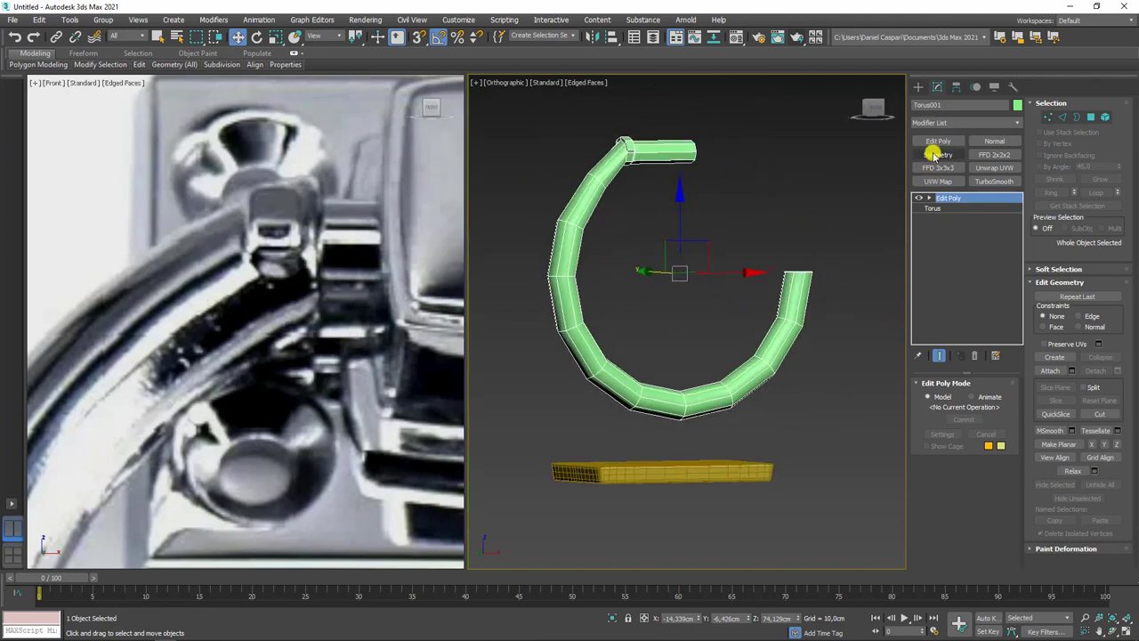
{"action": "left_click", "coordinate": [938, 154]}
Change the Symmetry mirror axis, add a second Edit Poly, and select the ring's edges.
{"action": "left_click", "coordinate": [948, 419]}
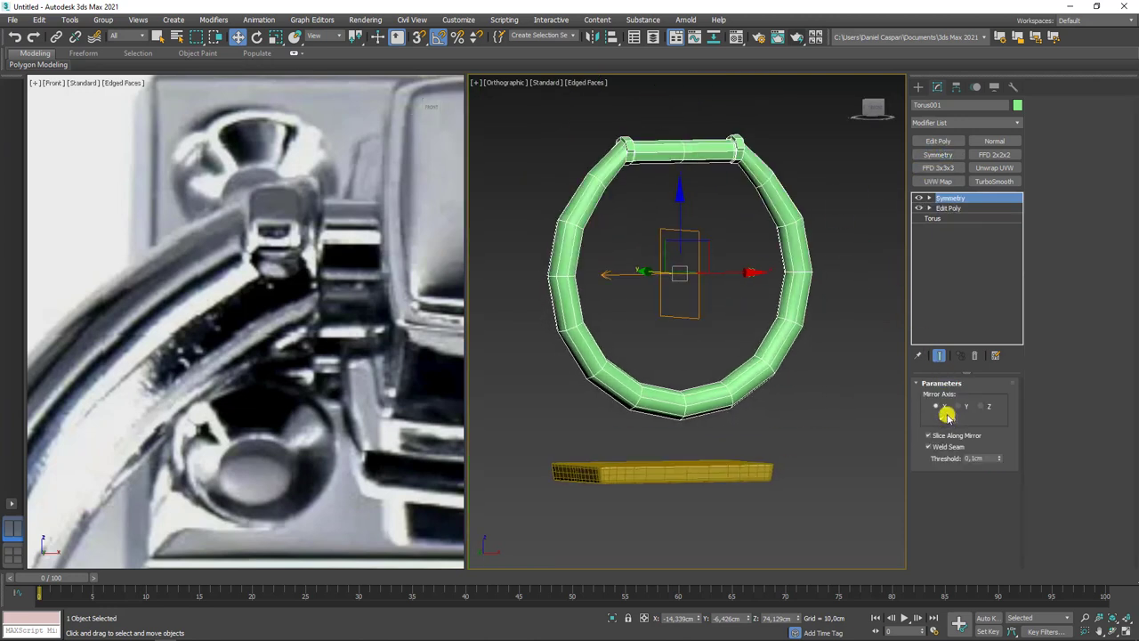
{"action": "left_click", "coordinate": [938, 140]}
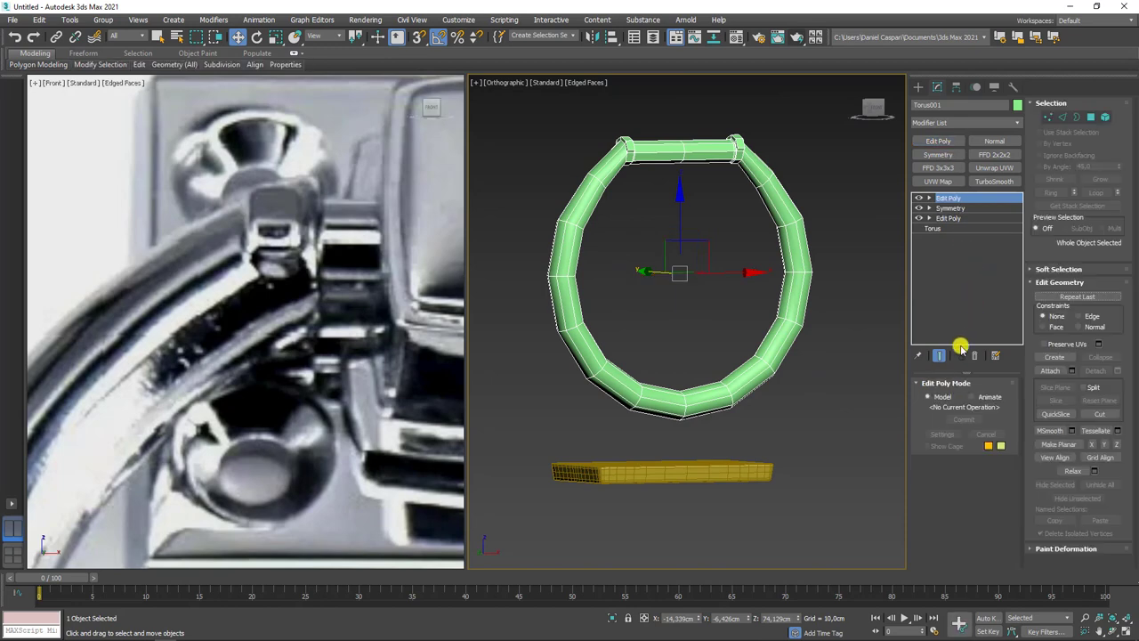
{"action": "left_click", "coordinate": [1061, 117]}
{"action": "middle_click_drag", "start_coordinate": [623, 329], "coordinate": [602, 332], "text": "alt"}
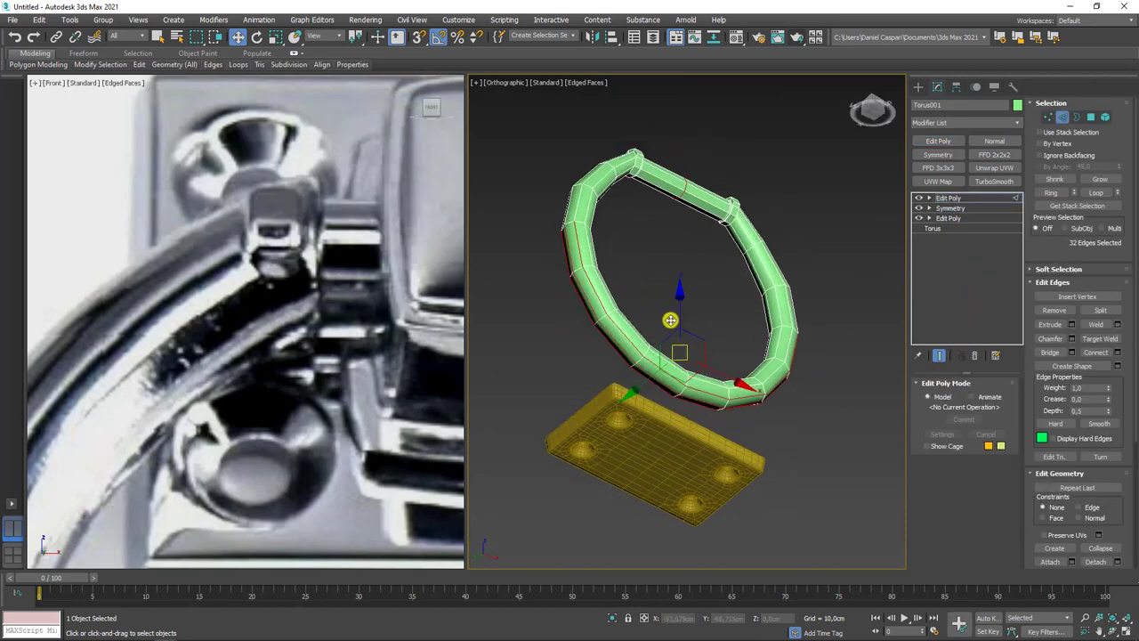
{"action": "key", "text": "shift+z"}
{"action": "middle_click_drag", "start_coordinate": [731, 313], "coordinate": [725, 268]}
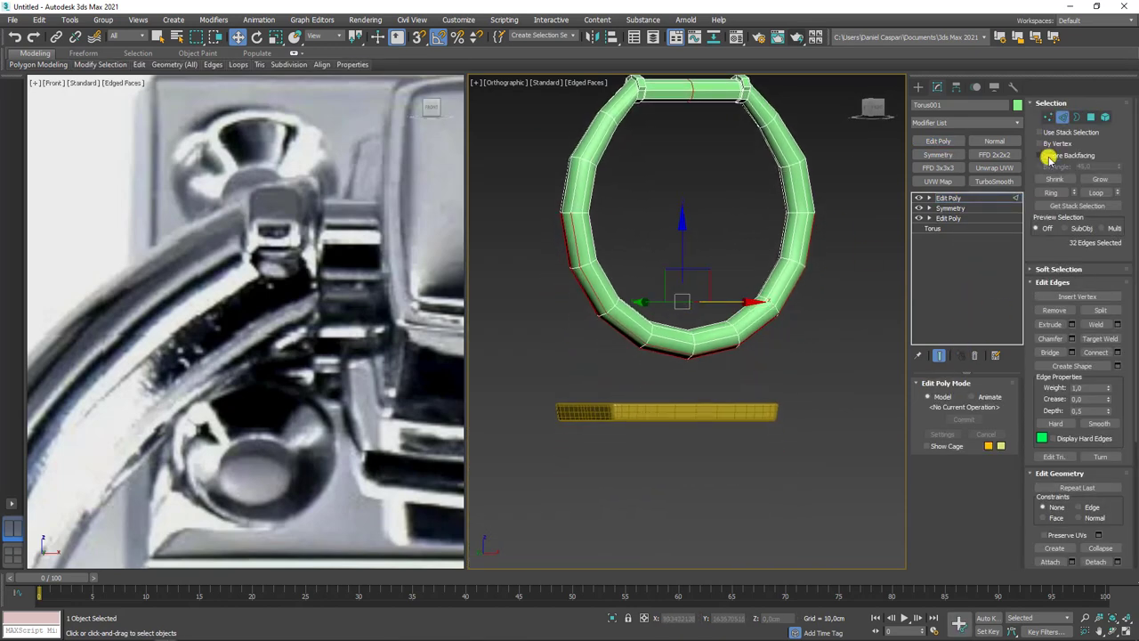
Enable soft selection with about 2.8 cm falloff and move the lower edges along Z.
{"action": "left_click", "coordinate": [1051, 268]}
{"action": "left_click", "coordinate": [1042, 282]}
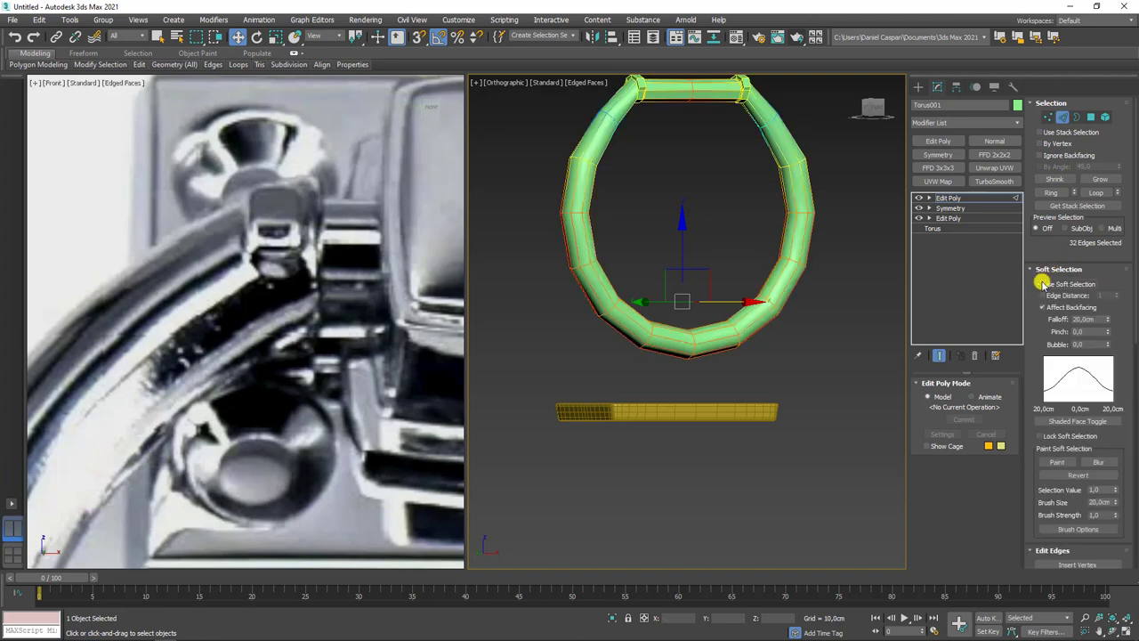
{"action": "right_click", "coordinate": [1108, 322]}
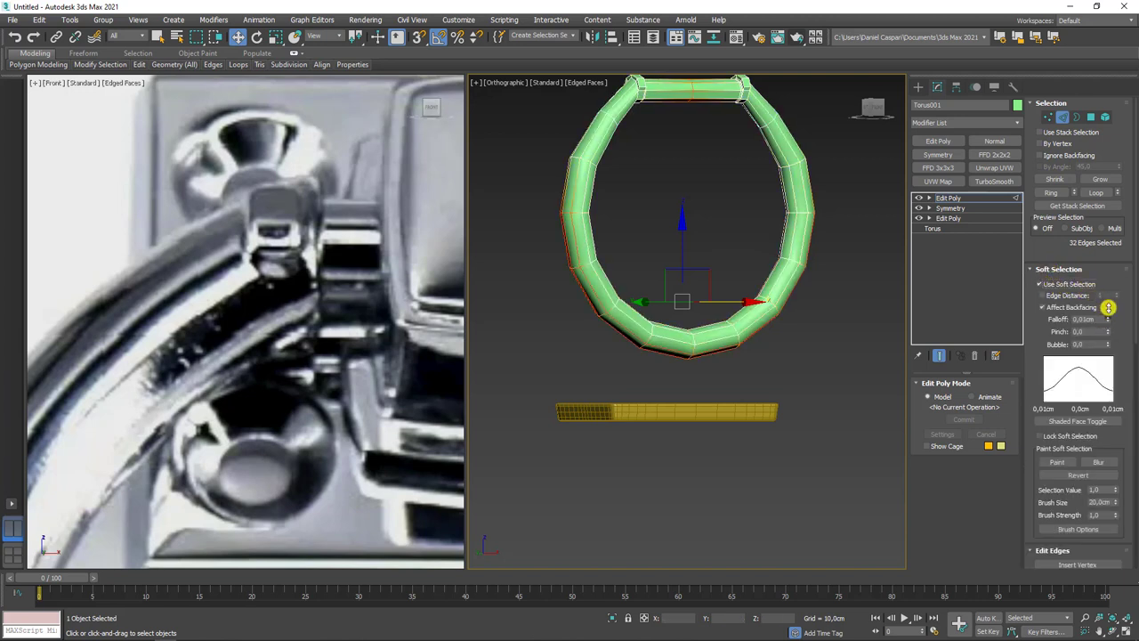
{"action": "left_click_drag", "start_coordinate": [1114, 302], "coordinate": [1108, 281]}
{"action": "left_click_drag", "start_coordinate": [1108, 320], "coordinate": [1075, 166]}
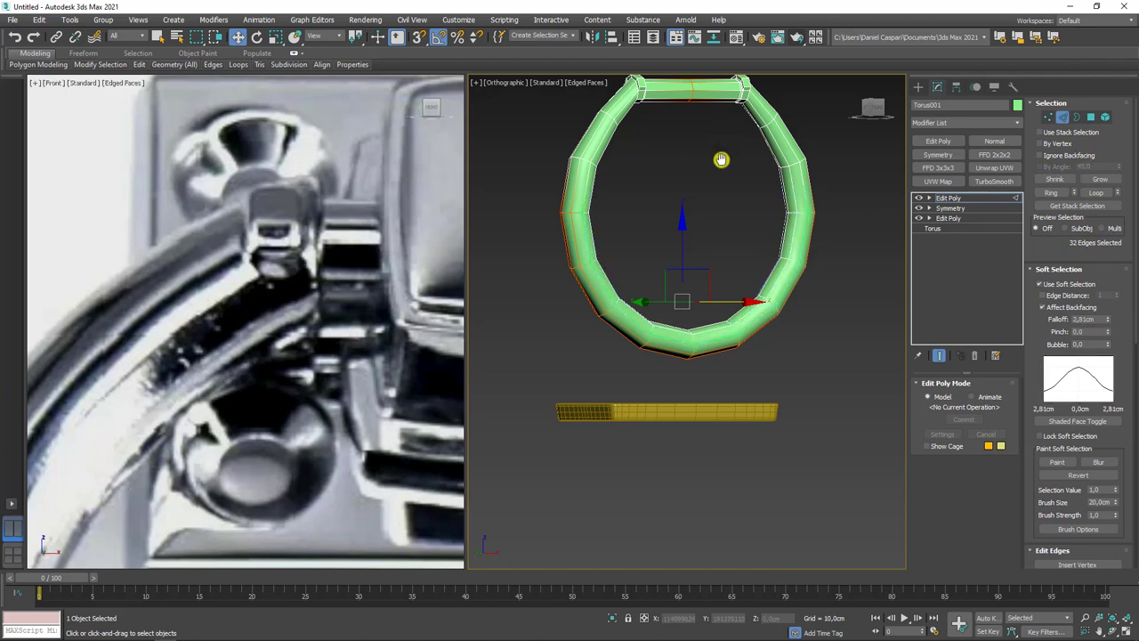
{"action": "left_click_drag", "start_coordinate": [721, 158], "coordinate": [633, 87], "text": "alt"}
{"action": "scroll", "coordinate": [686, 196], "scroll_direction": "up", "scroll_amount": 1}
{"action": "scroll", "coordinate": [706, 236], "scroll_direction": "up", "scroll_amount": 2}
{"action": "left_click_drag", "start_coordinate": [707, 236], "coordinate": [713, 250]}
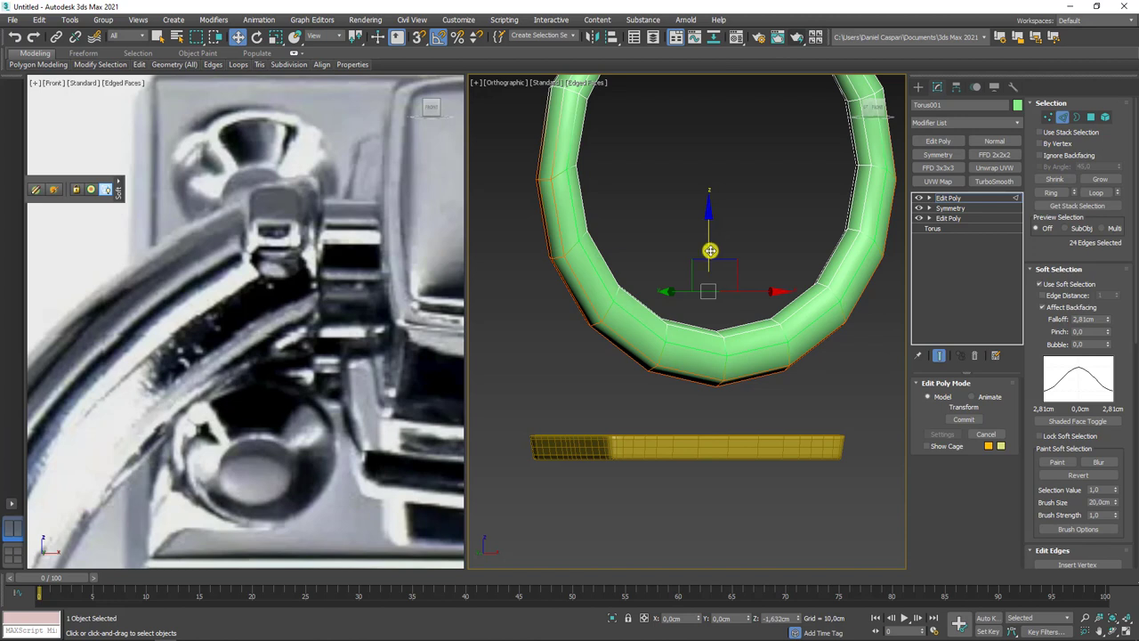
Undo the edge move and reselect a smaller set of 18 edges.
{"action": "key", "text": "ctrl+z"}
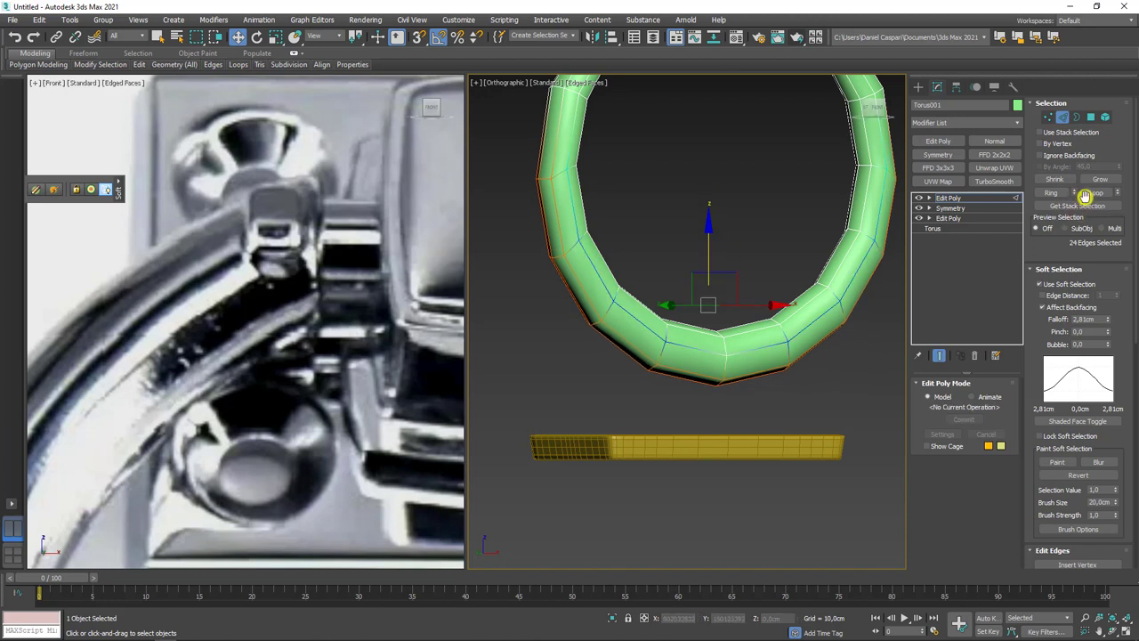
{"action": "scroll", "coordinate": [626, 210], "scroll_direction": "down", "scroll_amount": 1}
{"action": "scroll", "coordinate": [626, 210], "scroll_direction": "down", "scroll_amount": 1}
{"action": "scroll", "coordinate": [626, 210], "scroll_direction": "down", "scroll_amount": 1}
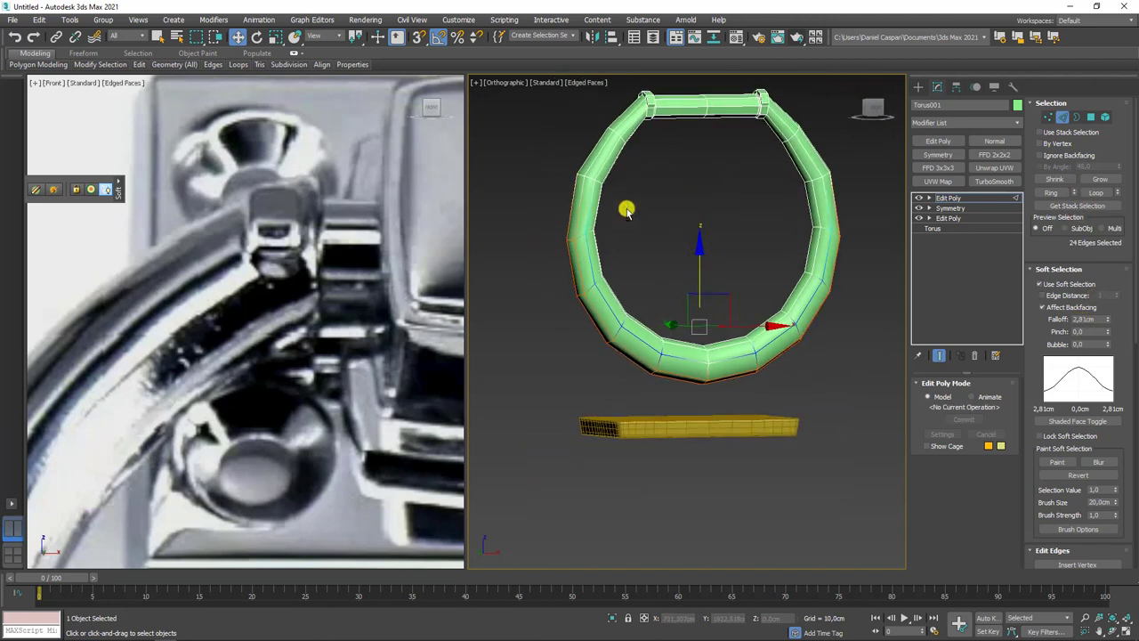
{"action": "left_click_drag", "start_coordinate": [867, 251], "coordinate": [867, 253], "text": "alt"}
{"action": "scroll", "coordinate": [714, 295], "scroll_direction": "up", "scroll_amount": 2}
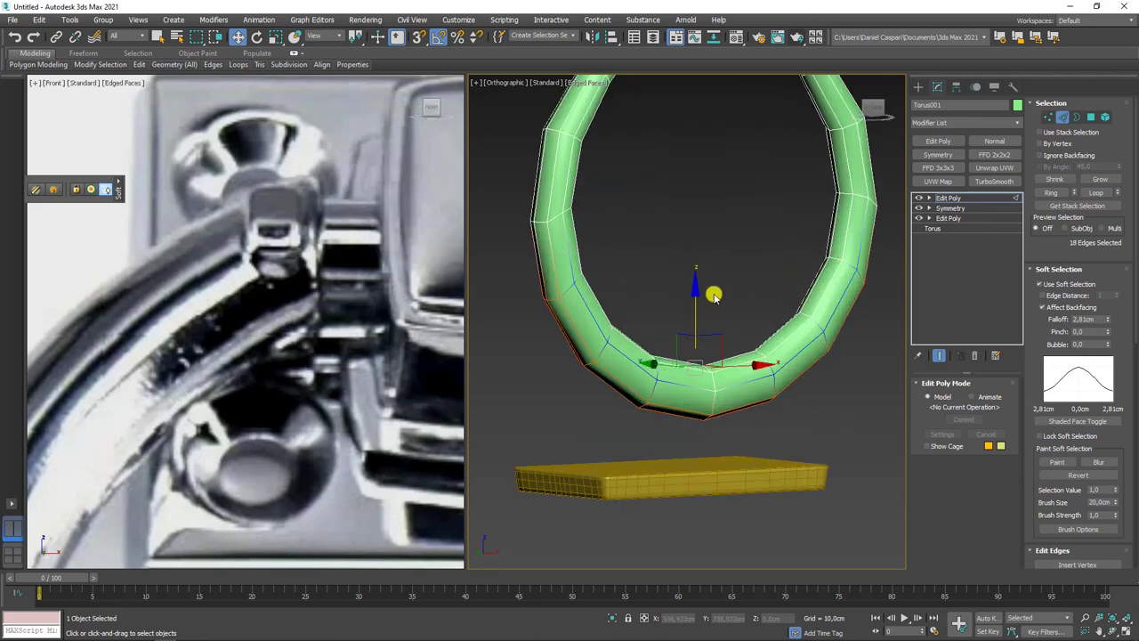
{"action": "mouse_move", "coordinate": [699, 309]}
{"action": "middle_mouse_down", "text": "alt"}
{"action": "mouse_move", "coordinate": [691, 323]}
{"action": "mouse_move", "coordinate": [774, 320]}
{"action": "middle_mouse_up", "text": "alt"}
Turn off Use Soft Selection and return to the Edit Poly top level.
{"action": "left_click", "coordinate": [962, 199]}
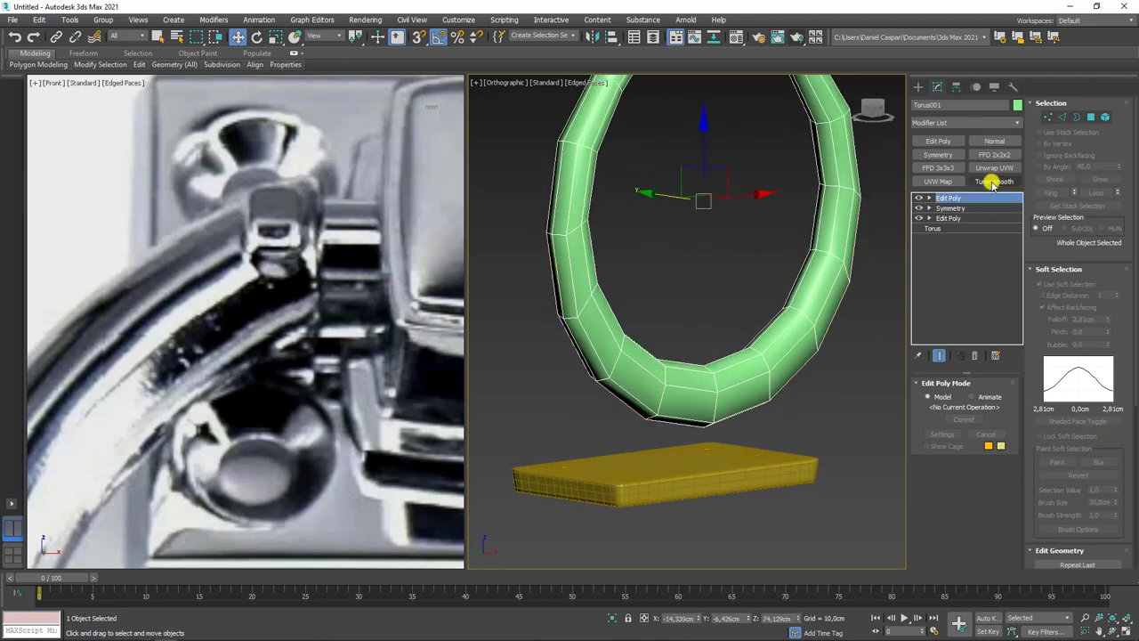
{"action": "left_click", "coordinate": [949, 207]}
{"action": "left_click", "coordinate": [948, 197]}
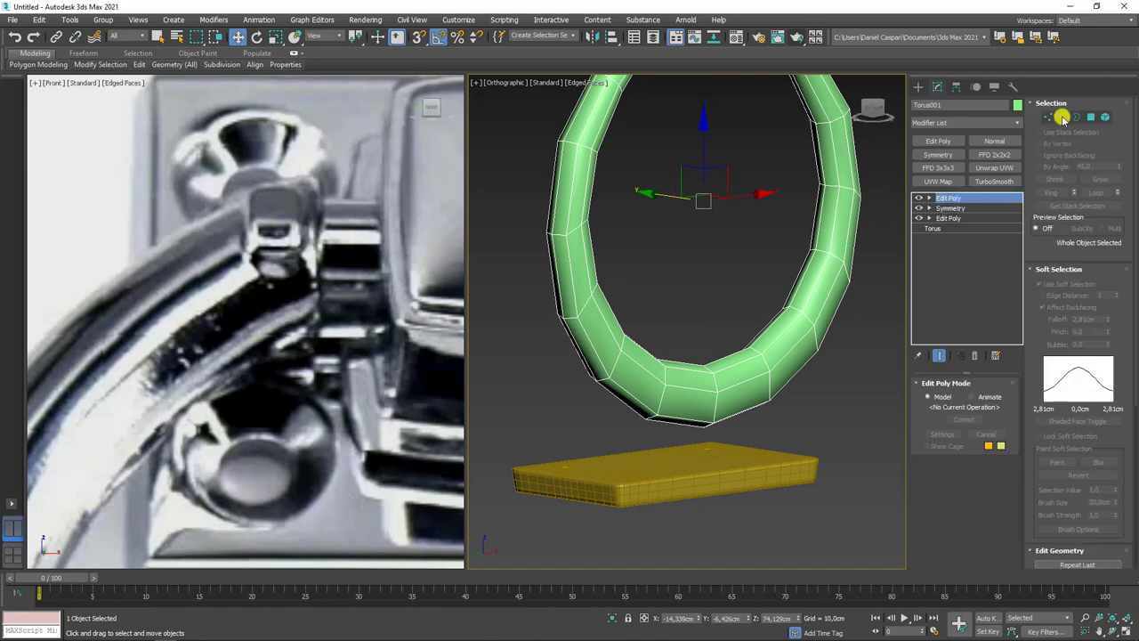
{"action": "left_click", "coordinate": [1061, 118]}
{"action": "left_click", "coordinate": [1041, 285]}
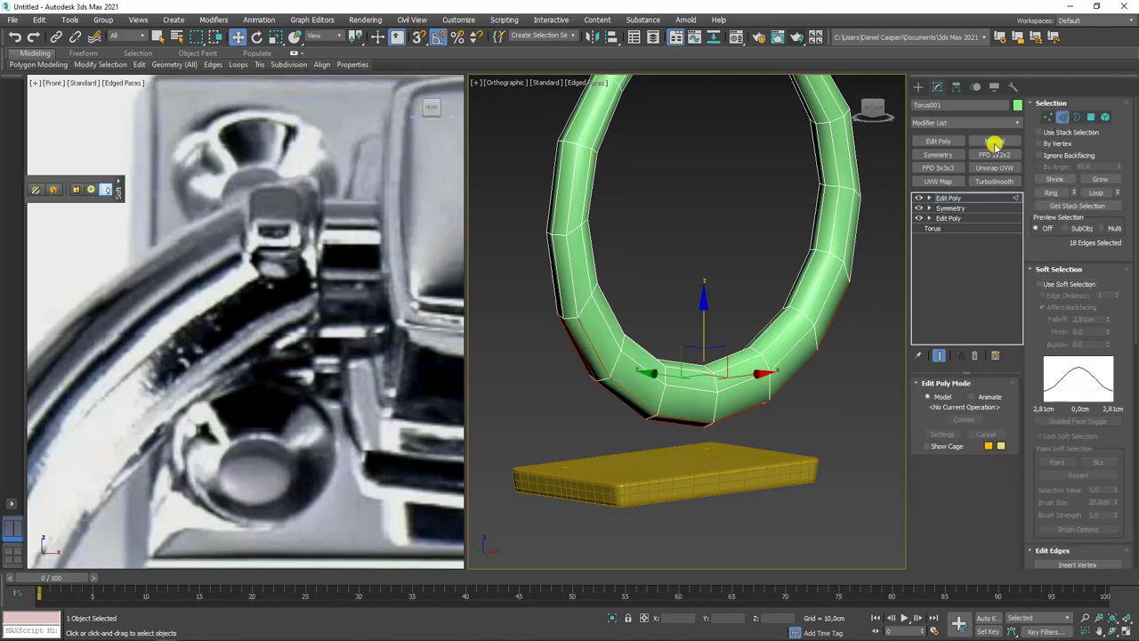
{"action": "left_click", "coordinate": [949, 198]}
{"action": "mouse_move", "coordinate": [719, 264]}
{"action": "middle_mouse_down", "text": "alt"}
{"action": "mouse_move", "coordinate": [703, 287]}
{"action": "mouse_move", "coordinate": [780, 285]}
{"action": "mouse_move", "coordinate": [727, 323]}
{"action": "mouse_move", "coordinate": [362, 356]}
{"action": "middle_mouse_up", "text": "alt"}
{"action": "scroll", "coordinate": [361, 356], "scroll_direction": "down", "scroll_amount": 5}
In the Front view, nudge the ring's bottom vertices to match the reference.
{"action": "scroll", "coordinate": [330, 374], "scroll_direction": "down", "scroll_amount": 5}
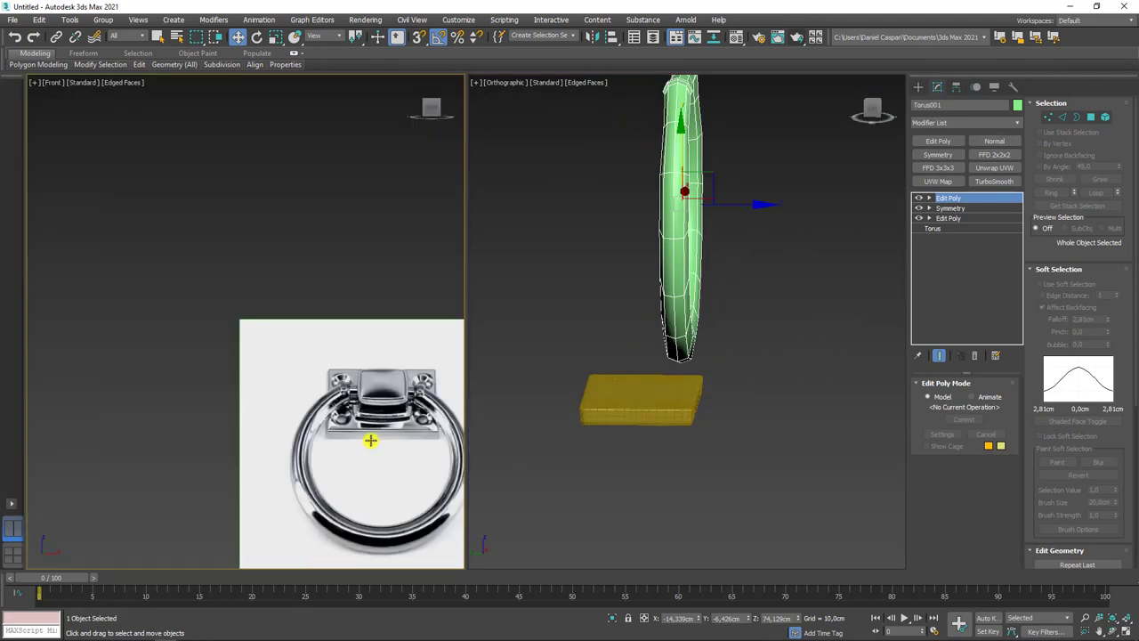
{"action": "scroll", "coordinate": [371, 437], "scroll_direction": "down", "scroll_amount": 3}
{"action": "mouse_move", "coordinate": [752, 347]}
{"action": "middle_mouse_down", "text": "alt"}
{"action": "mouse_move", "coordinate": [582, 353]}
{"action": "mouse_move", "coordinate": [606, 343]}
{"action": "middle_mouse_up", "text": "alt"}
{"action": "scroll", "coordinate": [612, 342], "scroll_direction": "down", "scroll_amount": 3}
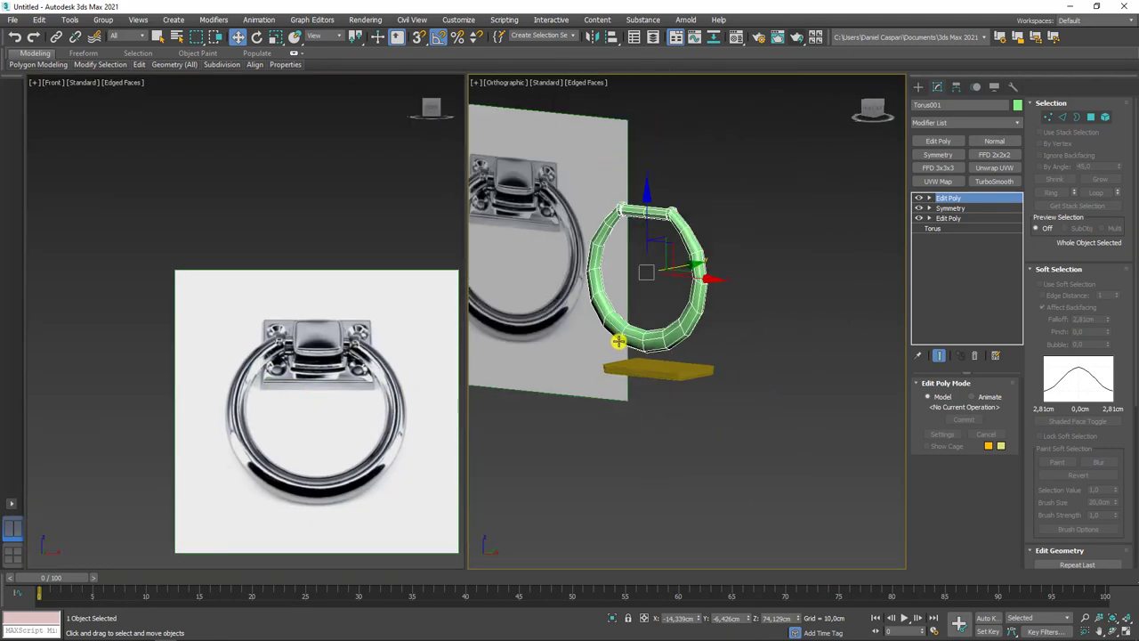
{"action": "key", "text": "f"}
{"action": "scroll", "coordinate": [673, 271], "scroll_direction": "up", "scroll_amount": 4}
{"action": "scroll", "coordinate": [686, 271], "scroll_direction": "up", "scroll_amount": 4}
{"action": "scroll", "coordinate": [732, 242], "scroll_direction": "up", "scroll_amount": 4}
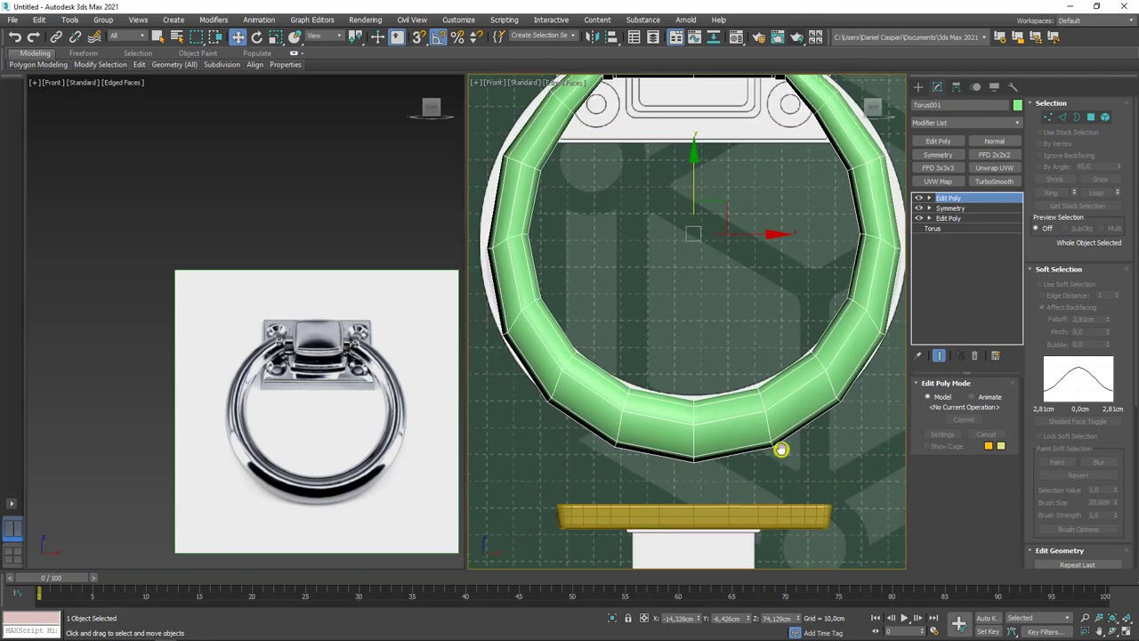
{"action": "scroll", "coordinate": [783, 451], "scroll_direction": "up", "scroll_amount": 2}
{"action": "left_click", "coordinate": [1048, 119]}
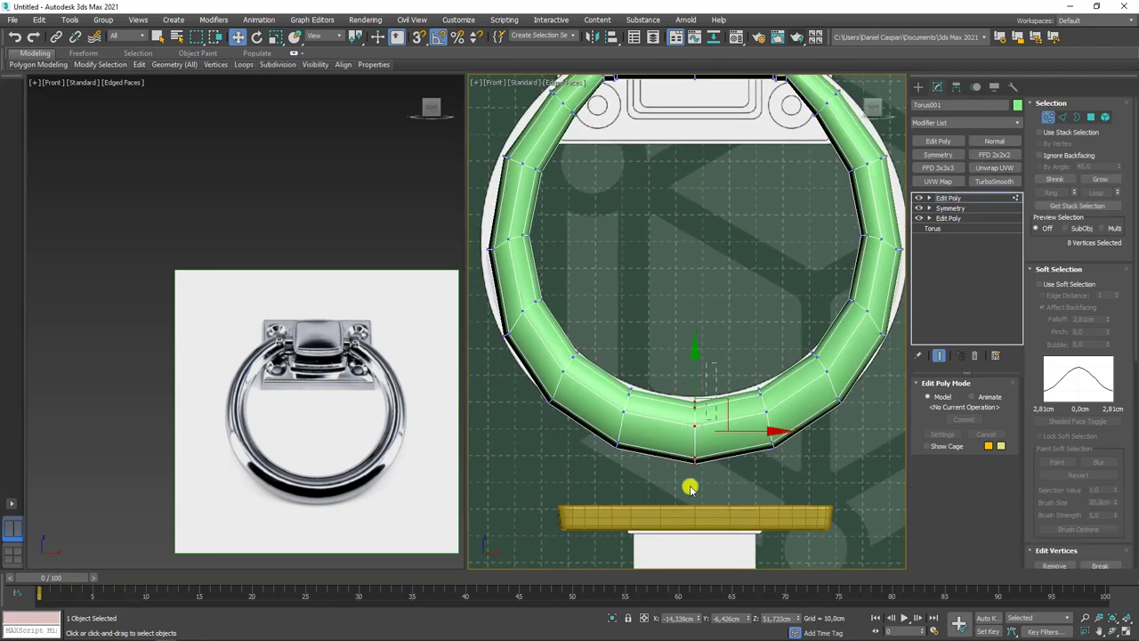
{"action": "left_click_drag", "start_coordinate": [702, 389], "coordinate": [692, 377]}
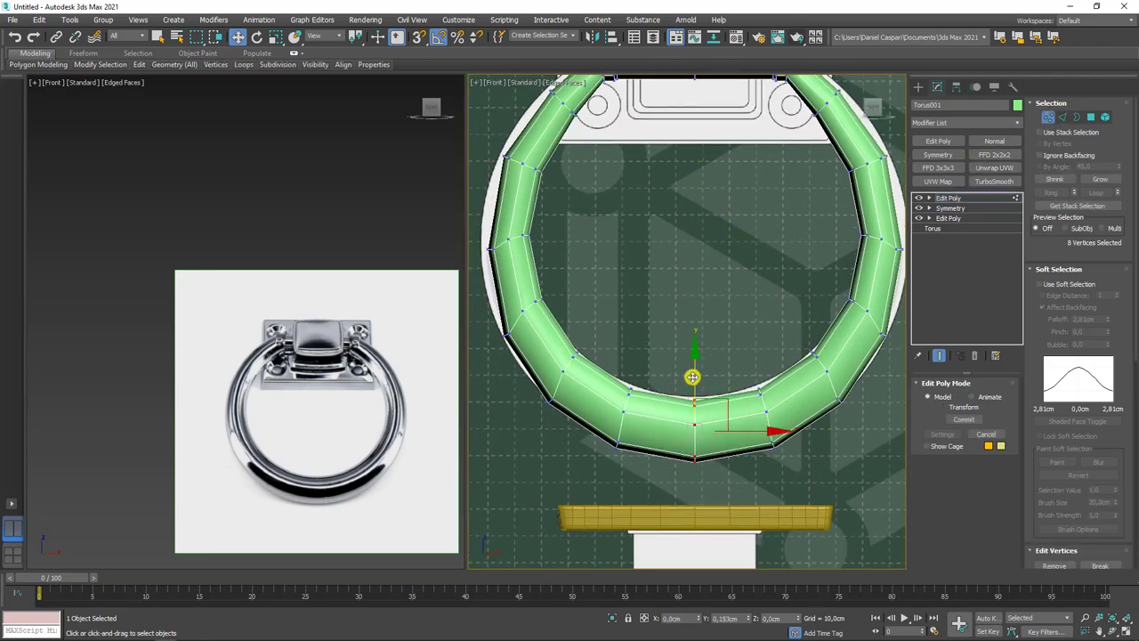
Region-select the ring's left-side vertices and push them slightly outward.
{"action": "scroll", "coordinate": [649, 298], "scroll_direction": "down", "scroll_amount": 3}
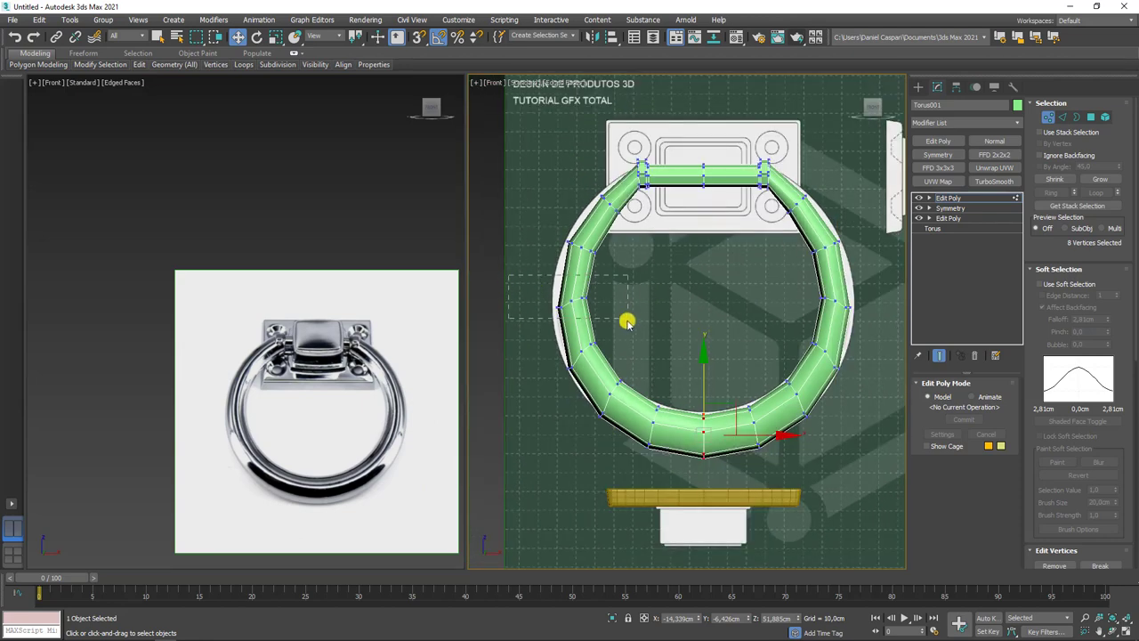
{"action": "left_click_drag", "start_coordinate": [508, 274], "coordinate": [627, 322]}
{"action": "scroll", "coordinate": [575, 294], "scroll_direction": "up", "scroll_amount": 3}
{"action": "scroll", "coordinate": [715, 299], "scroll_direction": "down", "scroll_amount": 3}
{"action": "middle_click_drag", "start_coordinate": [714, 299], "coordinate": [595, 279]}
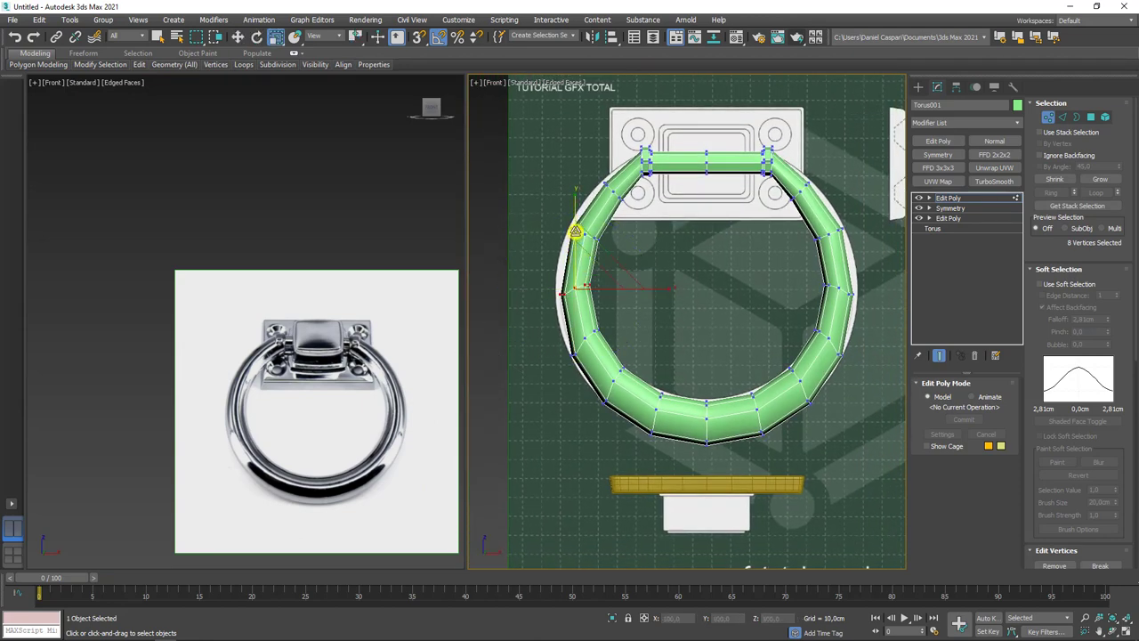
{"action": "scroll", "coordinate": [584, 285], "scroll_direction": "up", "scroll_amount": 3}
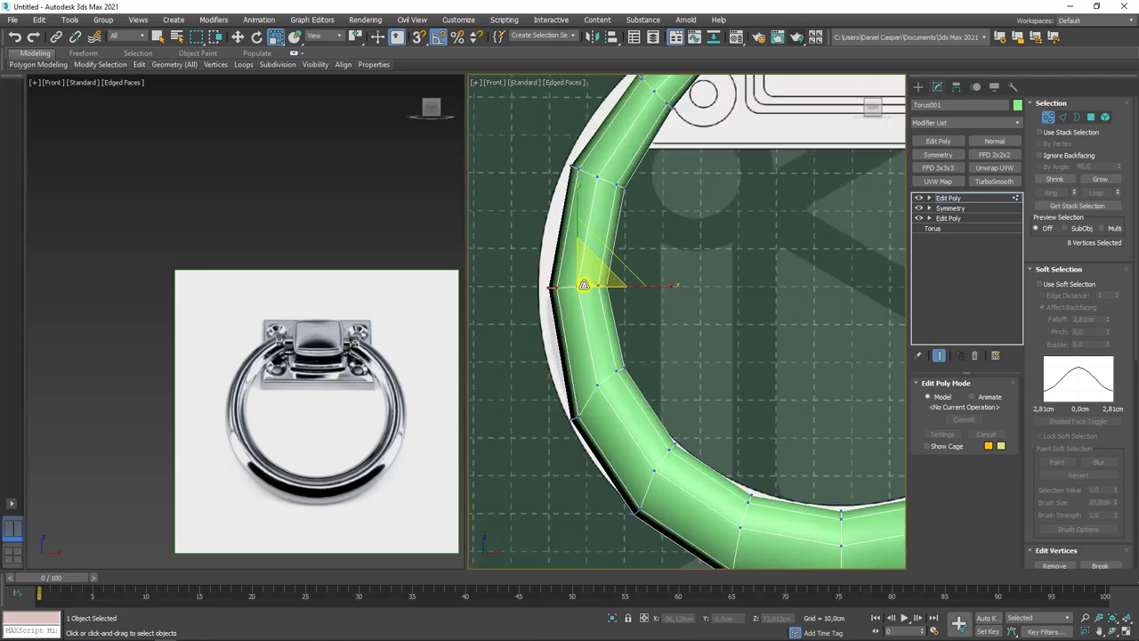
{"action": "left_click_drag", "start_coordinate": [665, 282], "coordinate": [659, 283]}
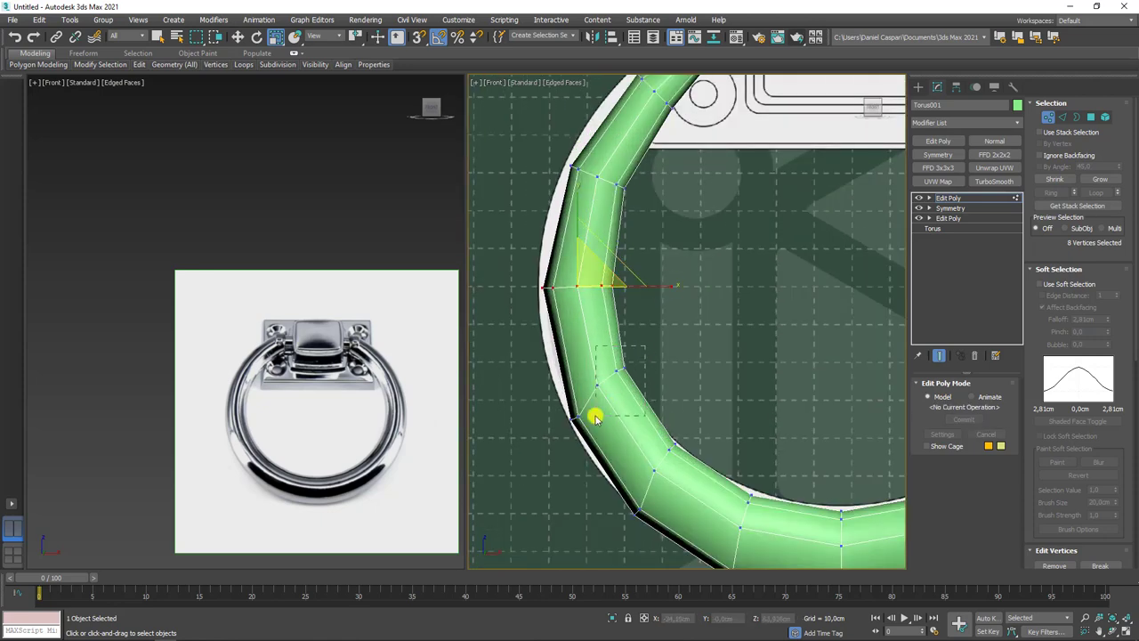
Shift the lower-left vertices up and left, then return to object level.
{"action": "mouse_move", "coordinate": [595, 418]}
{"action": "left_mouse_down"}
{"action": "mouse_move", "coordinate": [584, 398]}
{"action": "mouse_move", "coordinate": [613, 425]}
{"action": "left_mouse_up"}
{"action": "key", "text": "w"}
{"action": "left_click_drag", "start_coordinate": [608, 385], "coordinate": [603, 378]}
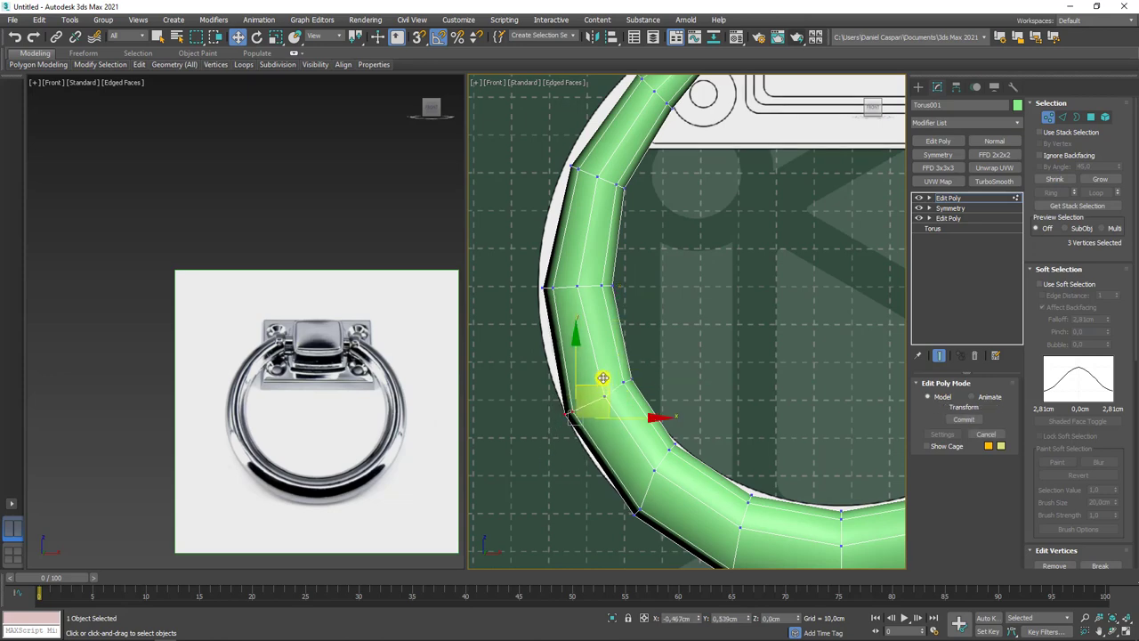
{"action": "left_click", "coordinate": [952, 198]}
Delete the polygons on the right half of the torus ring.
{"action": "key", "text": "z"}
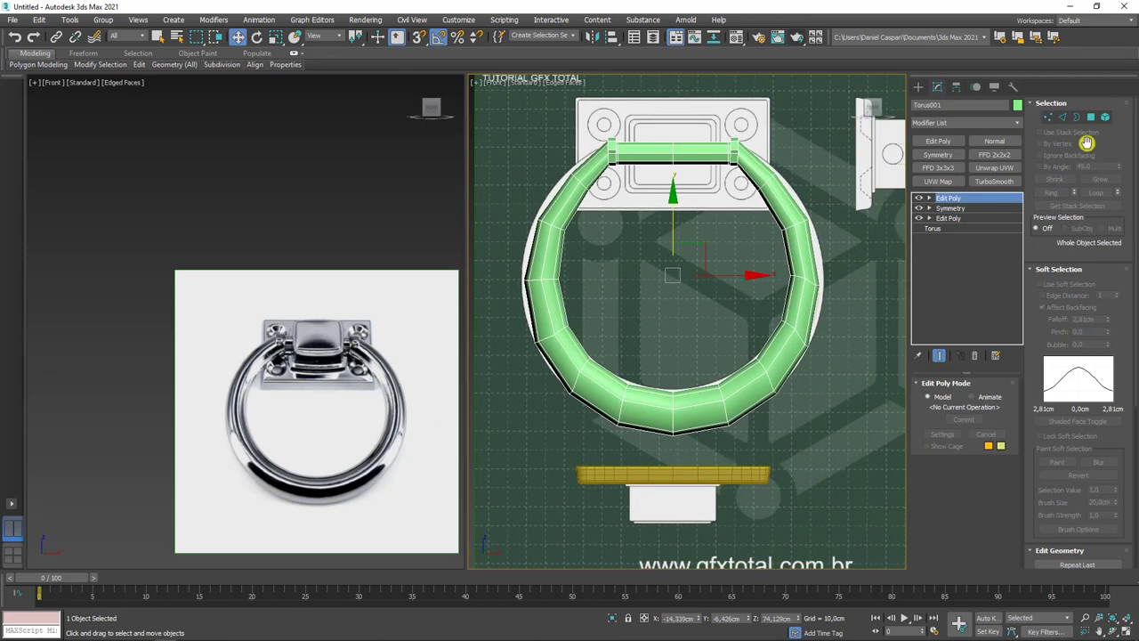
{"action": "left_click", "coordinate": [1091, 116]}
{"action": "left_click_drag", "start_coordinate": [836, 142], "coordinate": [755, 407]}
{"action": "key", "text": "Delete"}
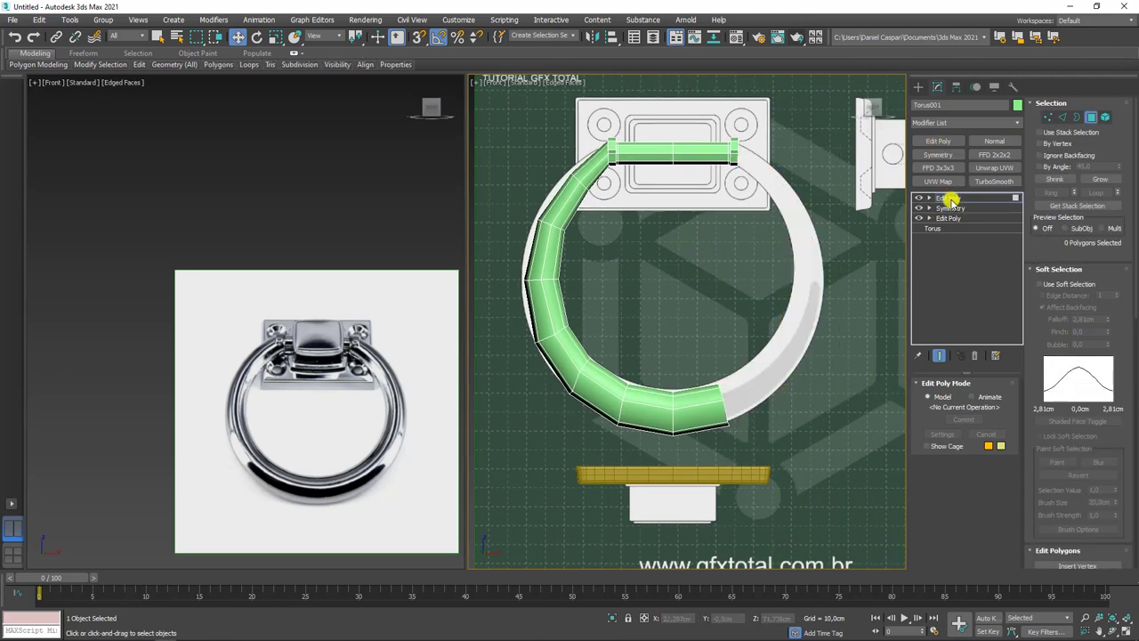
{"action": "left_click", "coordinate": [930, 197]}
Add a Symmetry modifier on X with Flip, then an Edit Poly and TurboSmooth.
{"action": "left_click", "coordinate": [938, 156]}
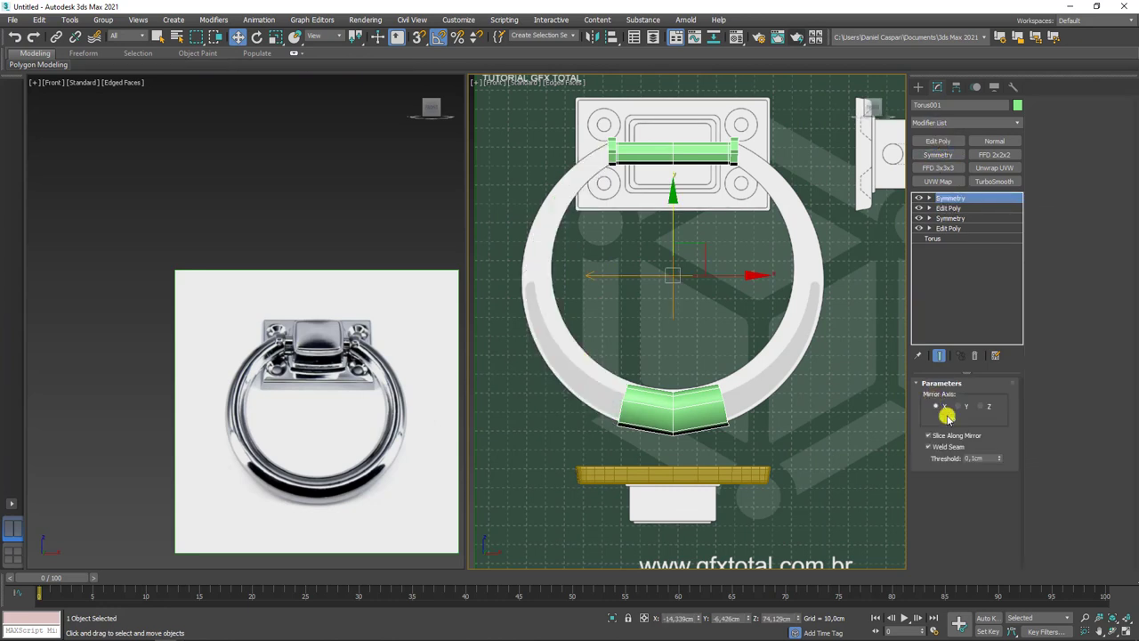
{"action": "left_click", "coordinate": [941, 412]}
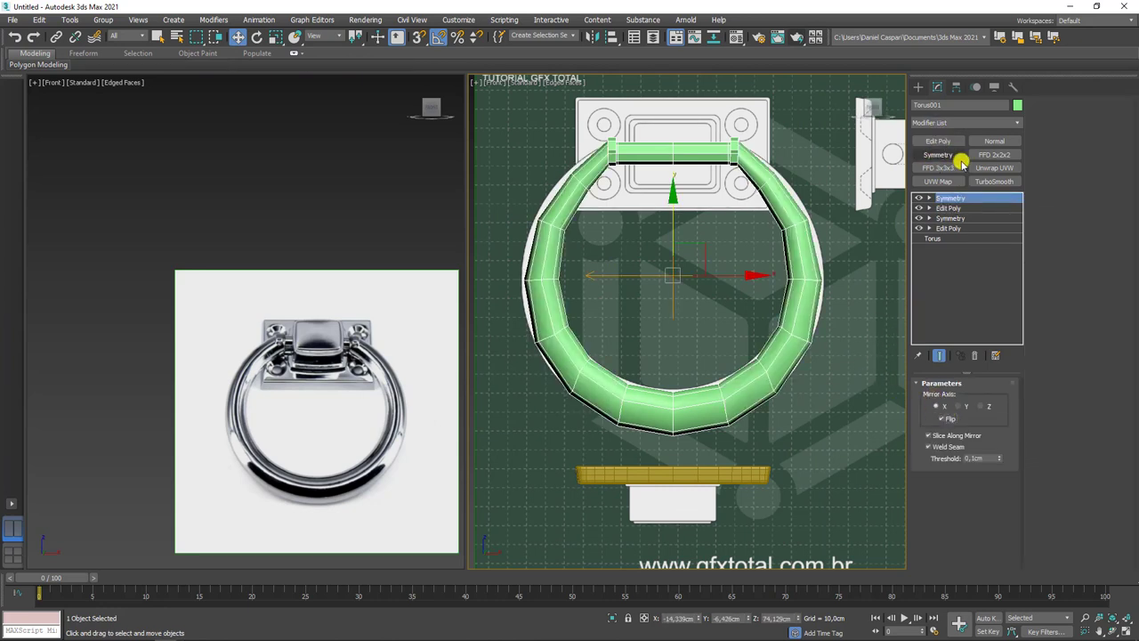
{"action": "left_click", "coordinate": [938, 141]}
{"action": "left_click", "coordinate": [994, 181]}
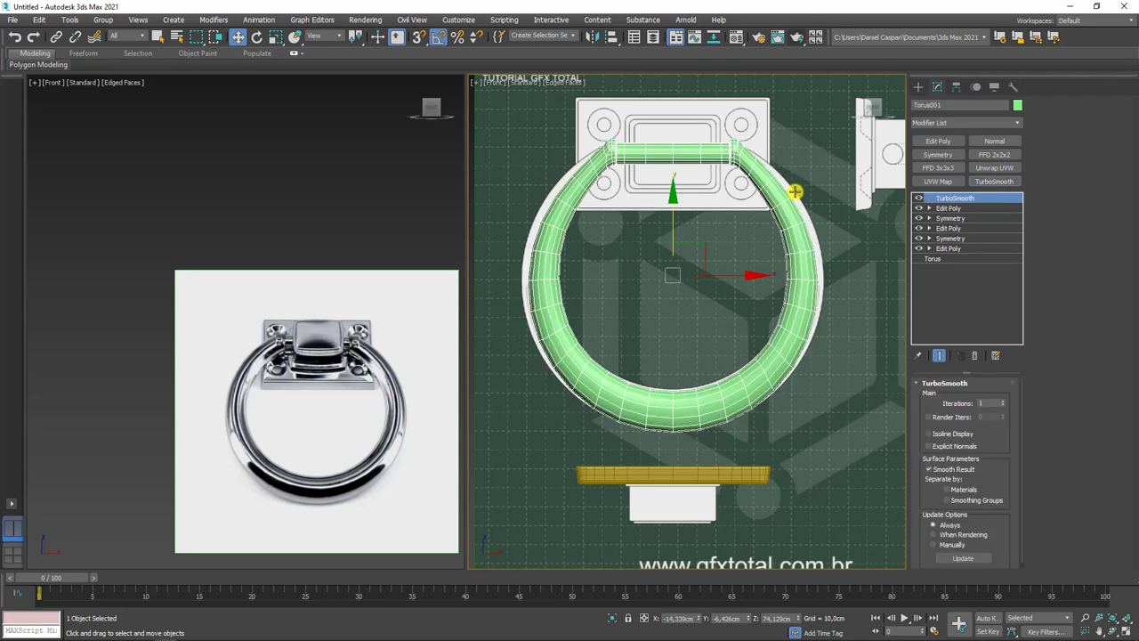
Set the lower Edit Poly to edge level and switch TurboSmooth off to reveal the low-poly mesh.
{"action": "middle_click_drag", "start_coordinate": [795, 191], "coordinate": [725, 252], "text": "alt"}
{"action": "scroll", "coordinate": [638, 161], "scroll_direction": "up", "scroll_amount": 3}
{"action": "scroll", "coordinate": [603, 178], "scroll_direction": "up", "scroll_amount": 3}
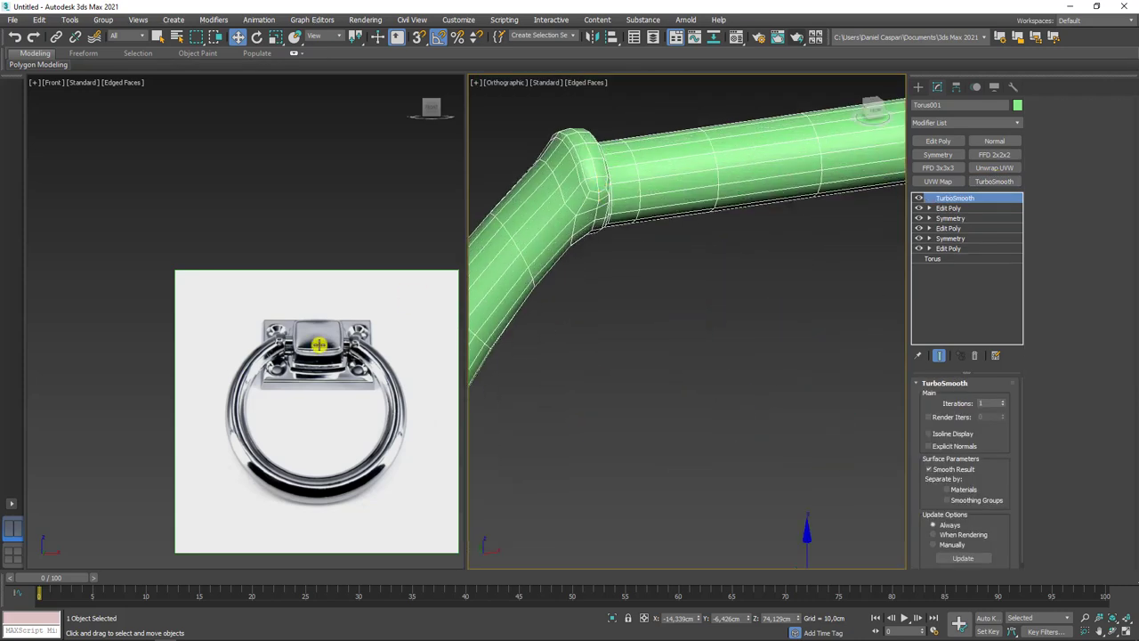
{"action": "scroll", "coordinate": [321, 347], "scroll_direction": "up", "scroll_amount": 3}
{"action": "scroll", "coordinate": [252, 356], "scroll_direction": "up", "scroll_amount": 3}
{"action": "scroll", "coordinate": [267, 317], "scroll_direction": "up", "scroll_amount": 2}
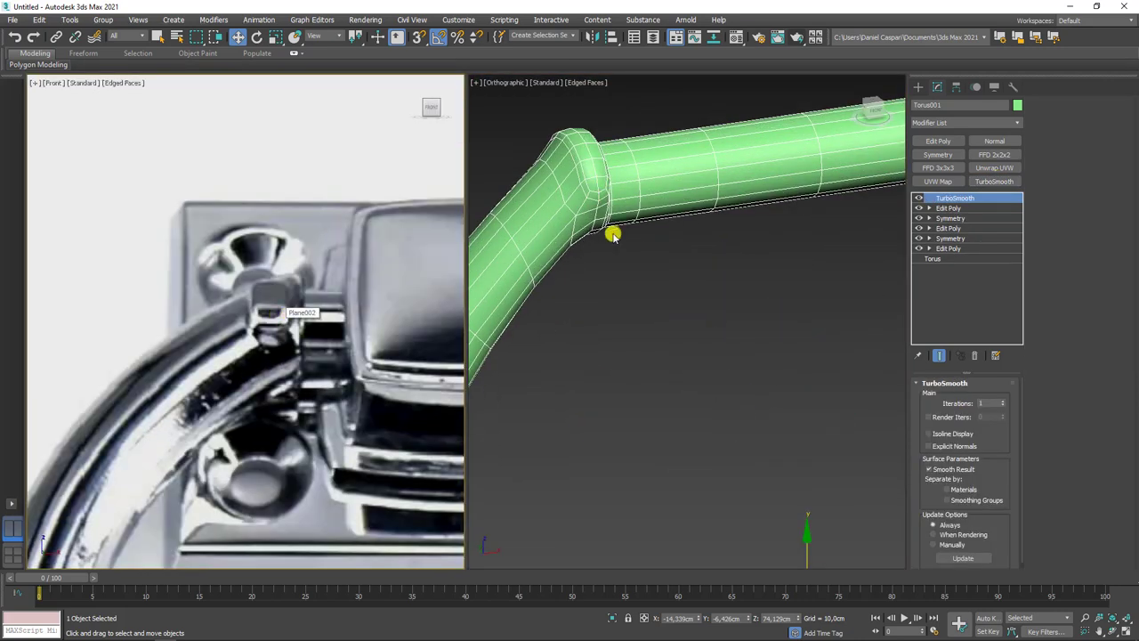
{"action": "left_click", "coordinate": [929, 208]}
{"action": "left_click", "coordinate": [948, 228]}
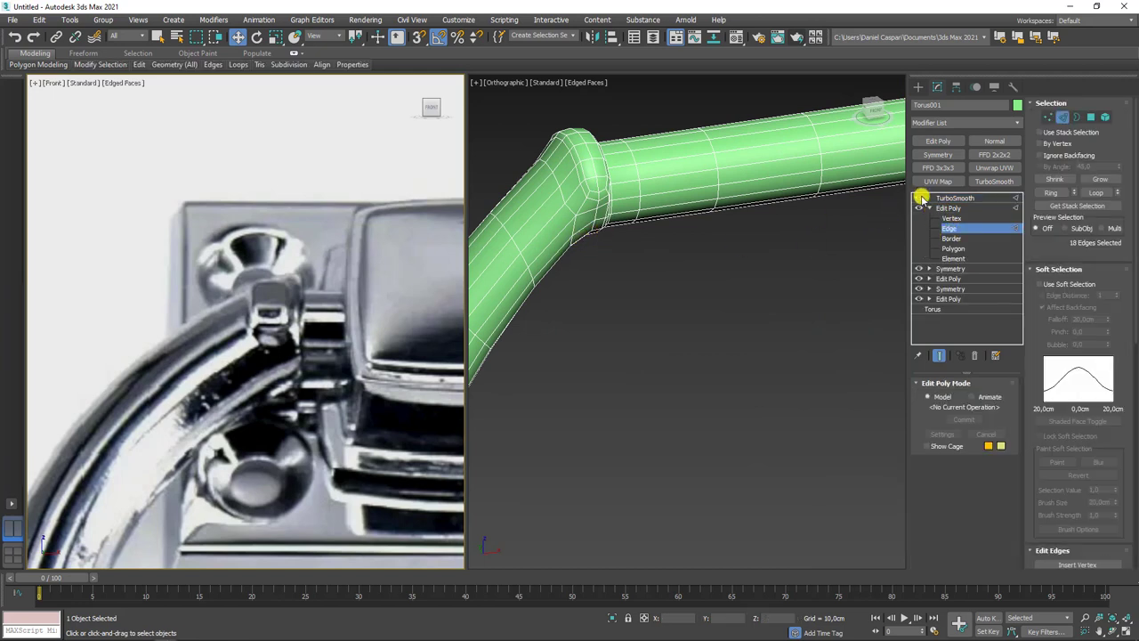
{"action": "left_click", "coordinate": [919, 197]}
{"action": "left_click", "coordinate": [139, 64]}
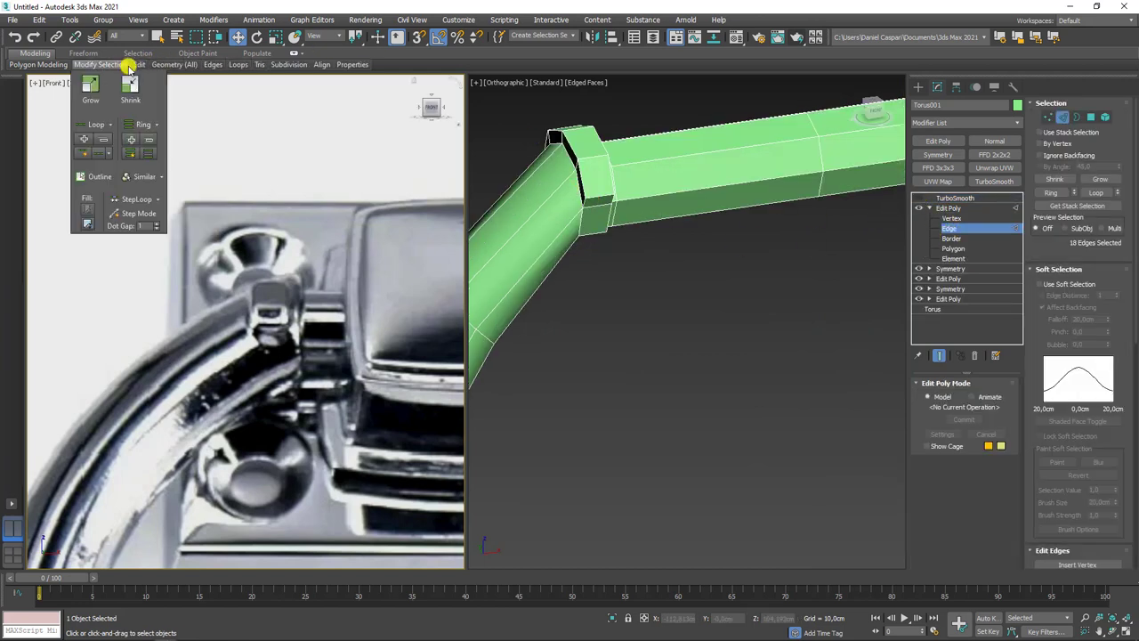
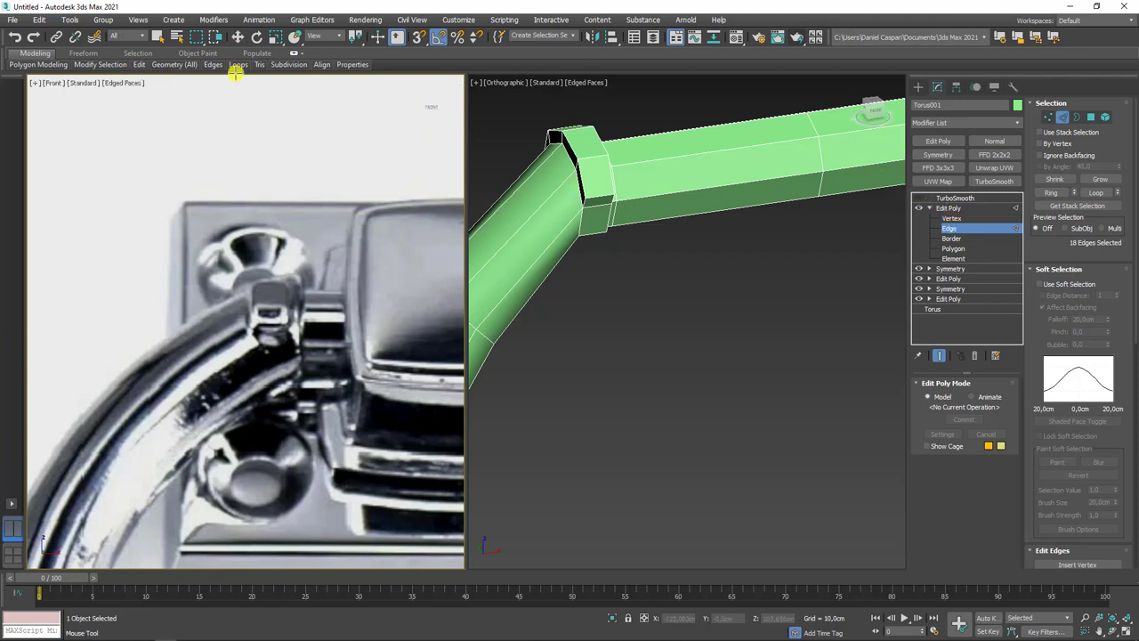
Add a Symmetry modifier to mirror the knocker ring.
{"action": "scroll", "coordinate": [608, 219], "scroll_direction": "down", "scroll_amount": 3}
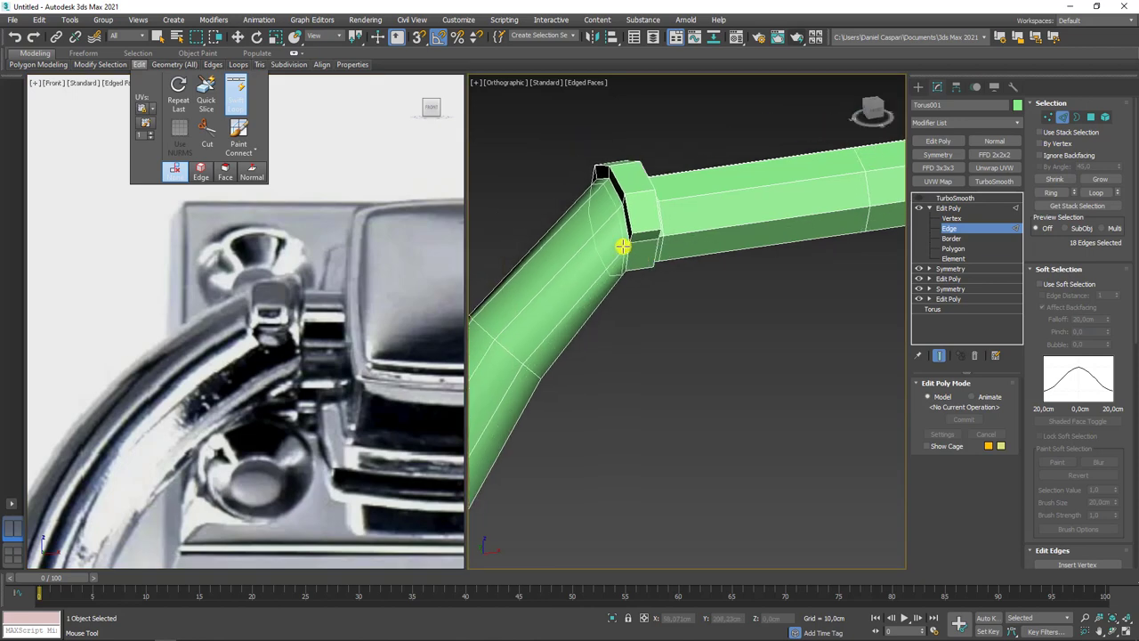
{"action": "mouse_move", "coordinate": [605, 259]}
{"action": "middle_mouse_down", "text": "alt"}
{"action": "mouse_move", "coordinate": [654, 277]}
{"action": "mouse_move", "coordinate": [669, 259]}
{"action": "mouse_move", "coordinate": [903, 228]}
{"action": "mouse_move", "coordinate": [841, 257]}
{"action": "middle_mouse_up", "text": "alt"}
{"action": "key", "text": "w"}
{"action": "left_click", "coordinate": [952, 210]}
{"action": "scroll", "coordinate": [842, 257], "scroll_direction": "down", "scroll_amount": 2}
{"action": "left_click", "coordinate": [938, 154]}
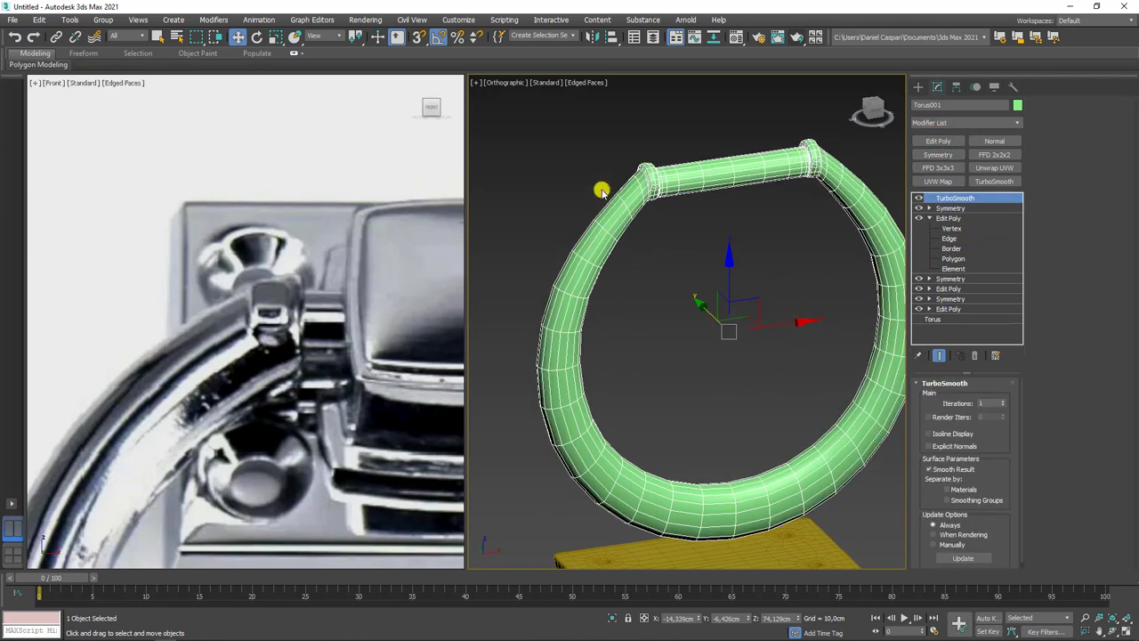
Select the joint collar's edge ring and connect it with 2 segments to add edge loops.
{"action": "scroll", "coordinate": [665, 185], "scroll_direction": "up", "scroll_amount": 3}
{"action": "scroll", "coordinate": [664, 181], "scroll_direction": "up", "scroll_amount": 3}
{"action": "scroll", "coordinate": [665, 182], "scroll_direction": "down", "scroll_amount": 3}
{"action": "mouse_move", "coordinate": [676, 186]}
{"action": "middle_mouse_down", "text": "alt"}
{"action": "mouse_move", "coordinate": [659, 196]}
{"action": "mouse_move", "coordinate": [724, 323]}
{"action": "middle_mouse_up", "text": "alt"}
{"action": "scroll", "coordinate": [757, 254], "scroll_direction": "up", "scroll_amount": 3}
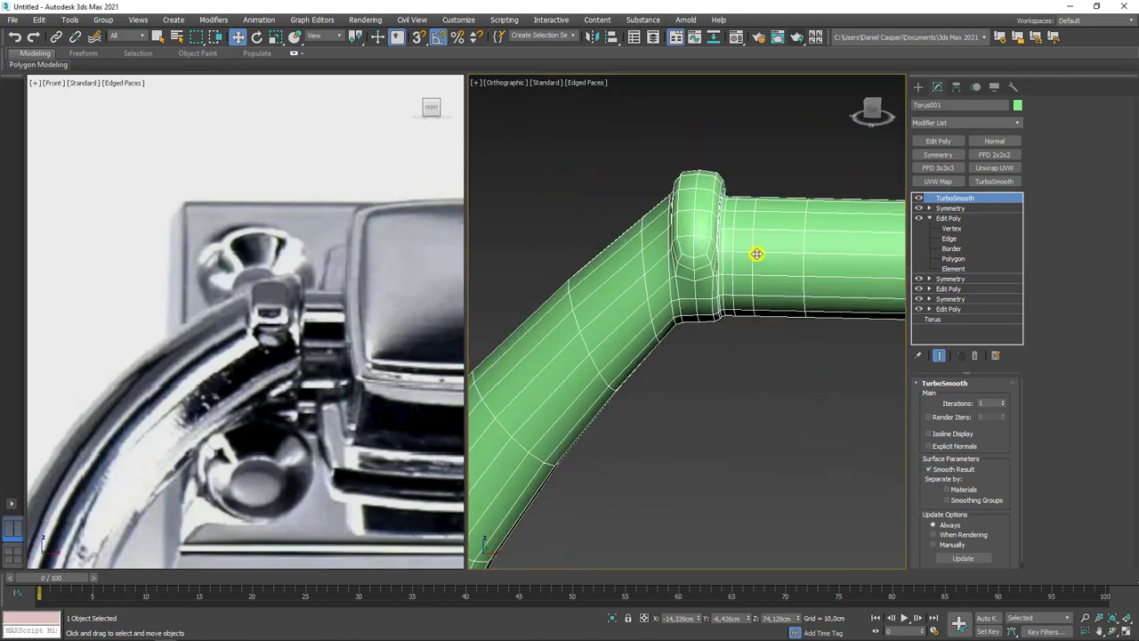
{"action": "left_click", "coordinate": [918, 196]}
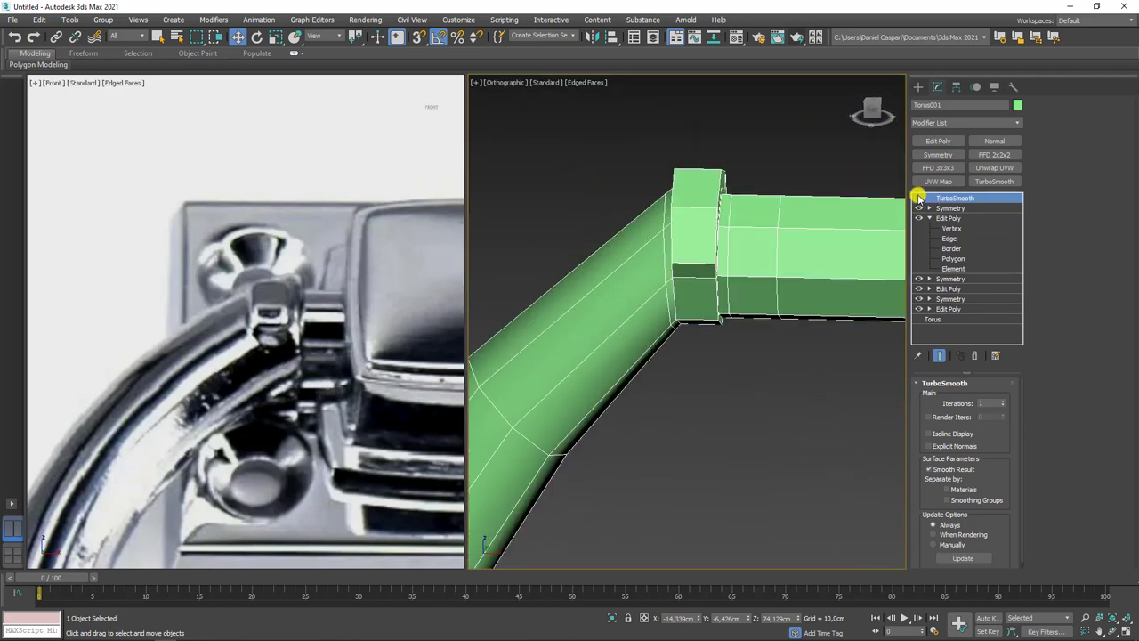
{"action": "left_click", "coordinate": [949, 239]}
{"action": "left_click", "coordinate": [692, 259]}
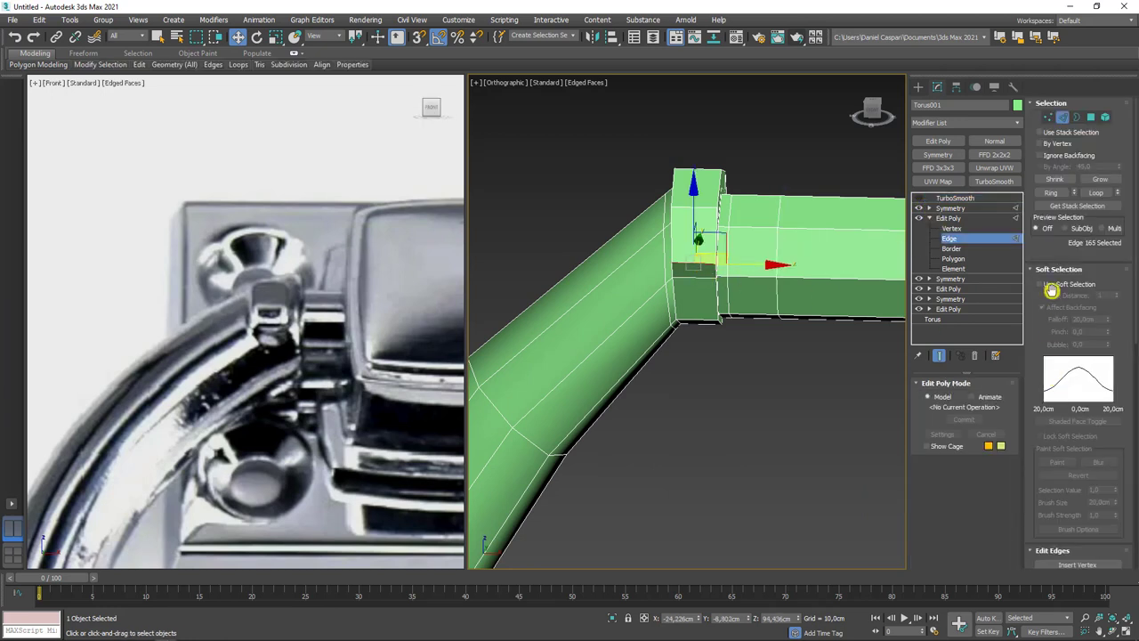
{"action": "left_click", "coordinate": [1052, 191]}
{"action": "left_click", "coordinate": [1041, 271]}
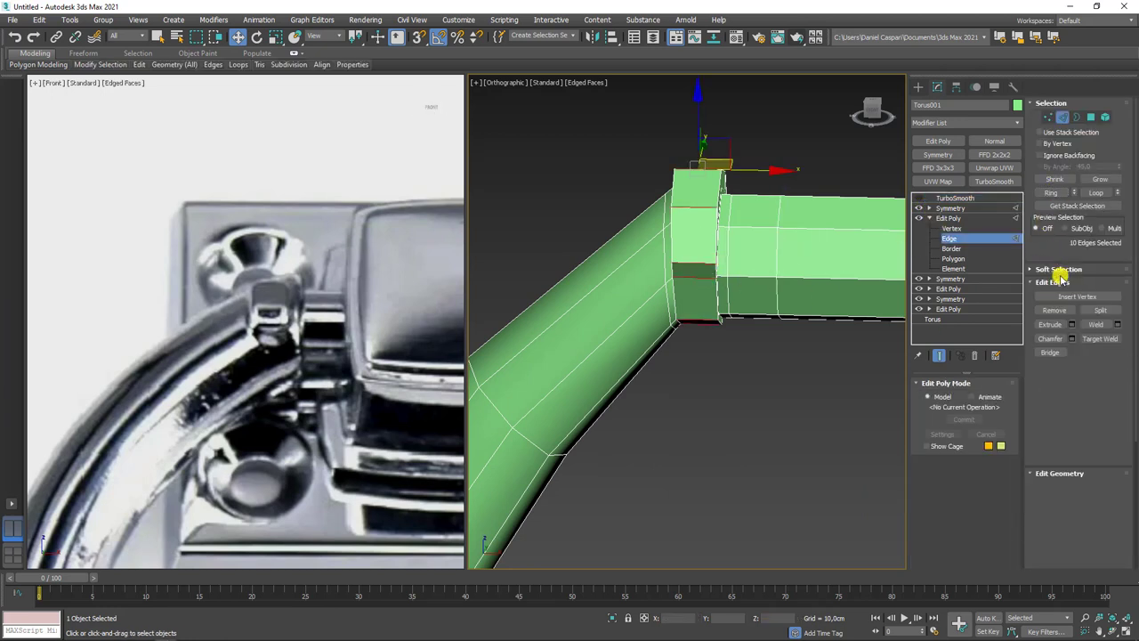
{"action": "left_click", "coordinate": [1114, 352]}
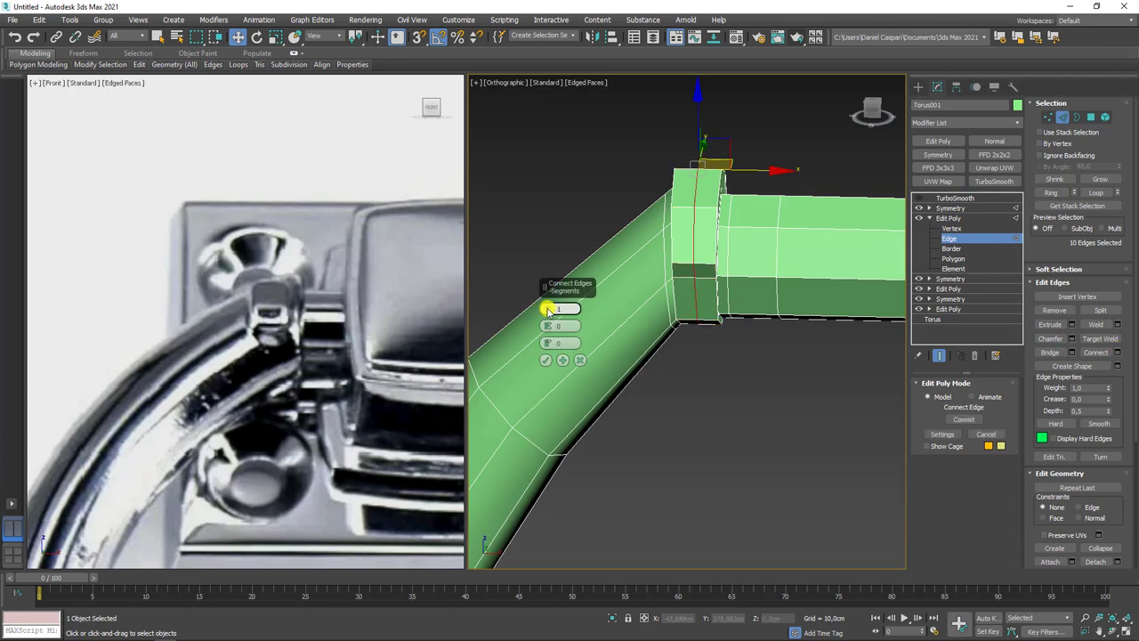
{"action": "left_click_drag", "start_coordinate": [546, 309], "coordinate": [554, 226]}
{"action": "left_click", "coordinate": [545, 359]}
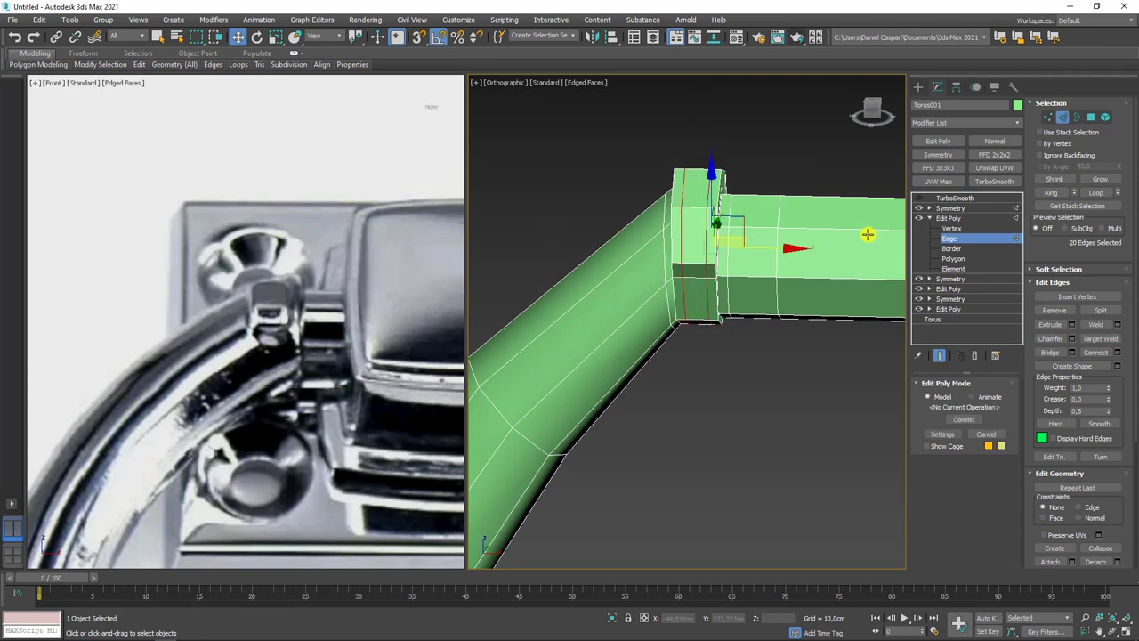
Re-enable TurboSmooth with 2 iterations and Isoline Display checked.
{"action": "left_click", "coordinate": [947, 218]}
{"action": "left_click", "coordinate": [949, 207]}
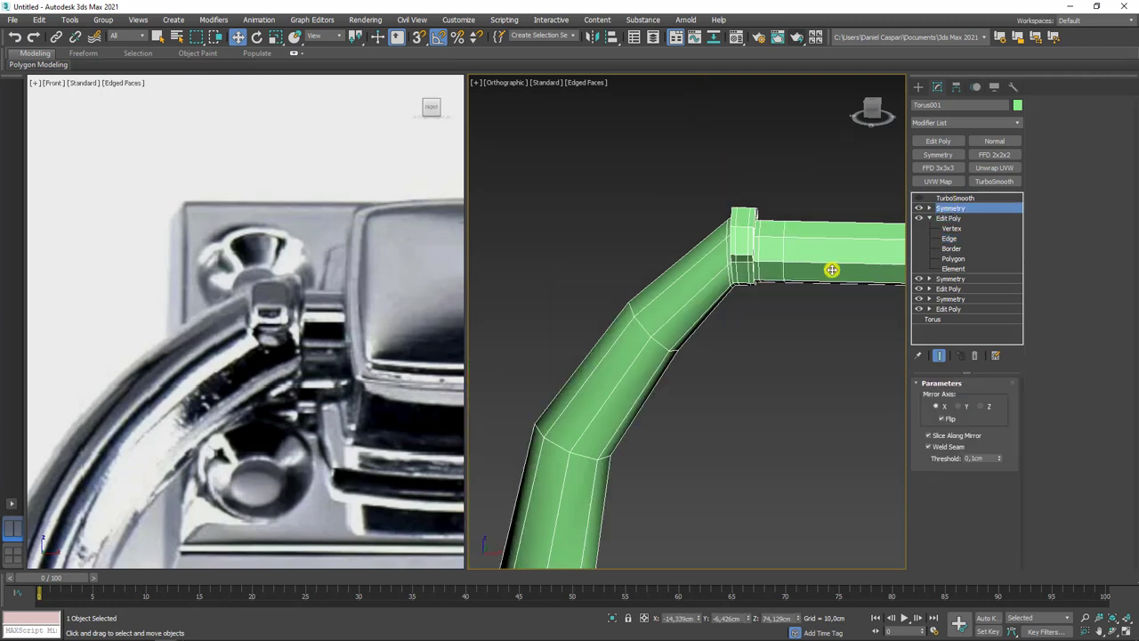
{"action": "scroll", "coordinate": [637, 300], "scroll_direction": "down", "scroll_amount": 2}
{"action": "mouse_move", "coordinate": [831, 270]}
{"action": "middle_mouse_down"}
{"action": "mouse_move", "coordinate": [636, 300]}
{"action": "mouse_move", "coordinate": [707, 302]}
{"action": "middle_mouse_up"}
{"action": "left_click", "coordinate": [920, 198]}
{"action": "scroll", "coordinate": [590, 325], "scroll_direction": "up", "scroll_amount": 3}
{"action": "scroll", "coordinate": [852, 325], "scroll_direction": "up", "scroll_amount": 2}
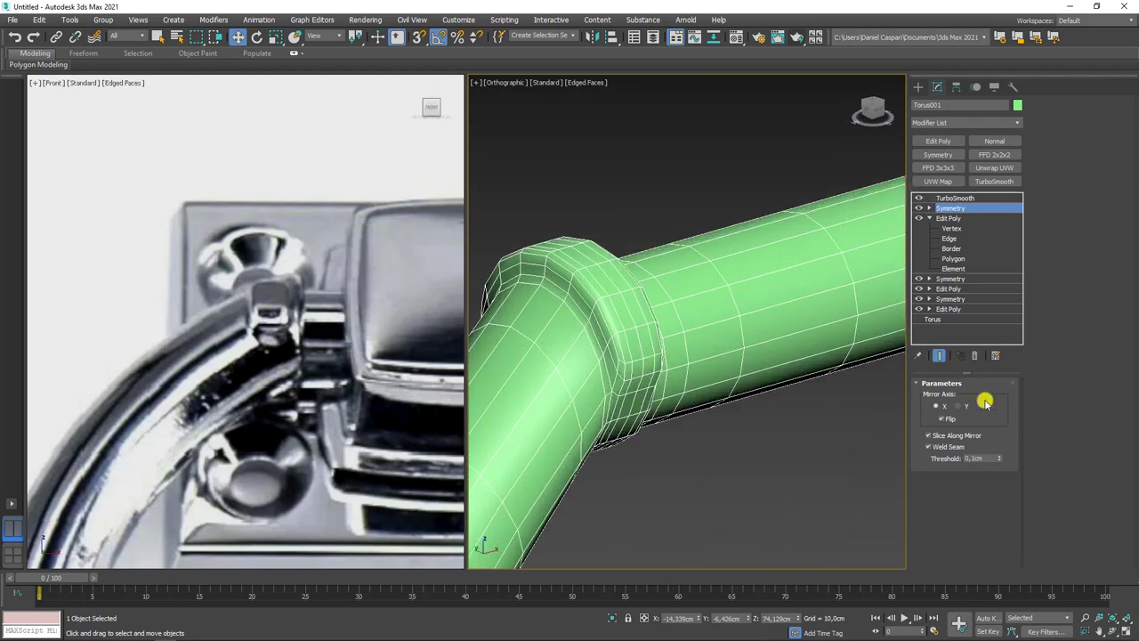
{"action": "left_click", "coordinate": [945, 197]}
{"action": "left_click", "coordinate": [1004, 400]}
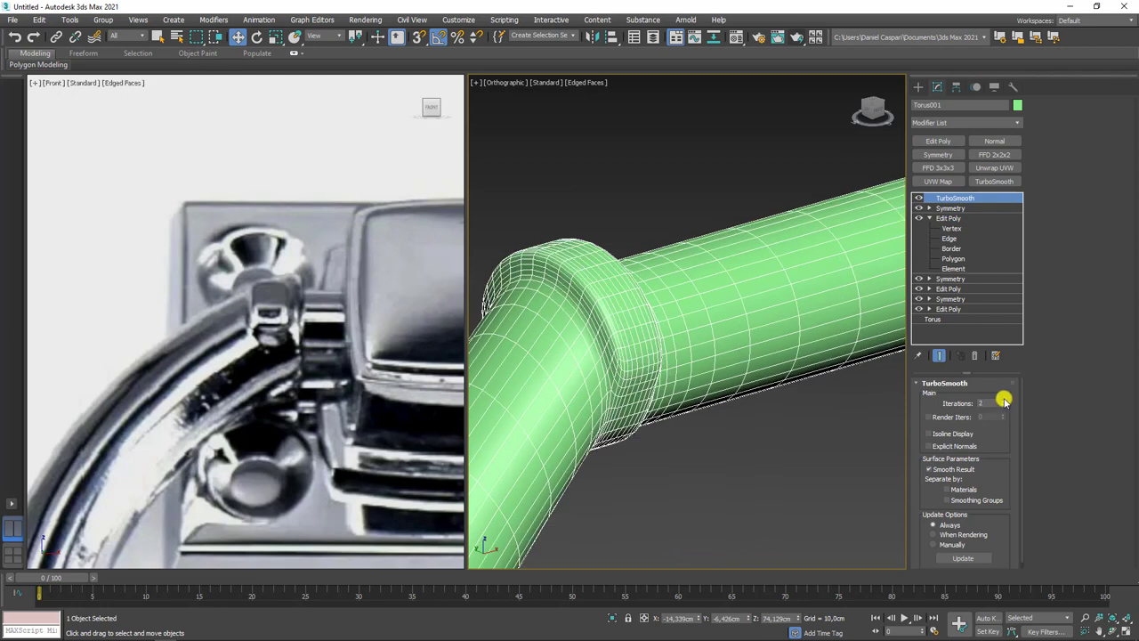
{"action": "left_click", "coordinate": [930, 433]}
{"action": "scroll", "coordinate": [717, 401], "scroll_direction": "down", "scroll_amount": 3}
End isolation so the wall plate reappears beside the ring.
{"action": "scroll", "coordinate": [806, 488], "scroll_direction": "down", "scroll_amount": 3}
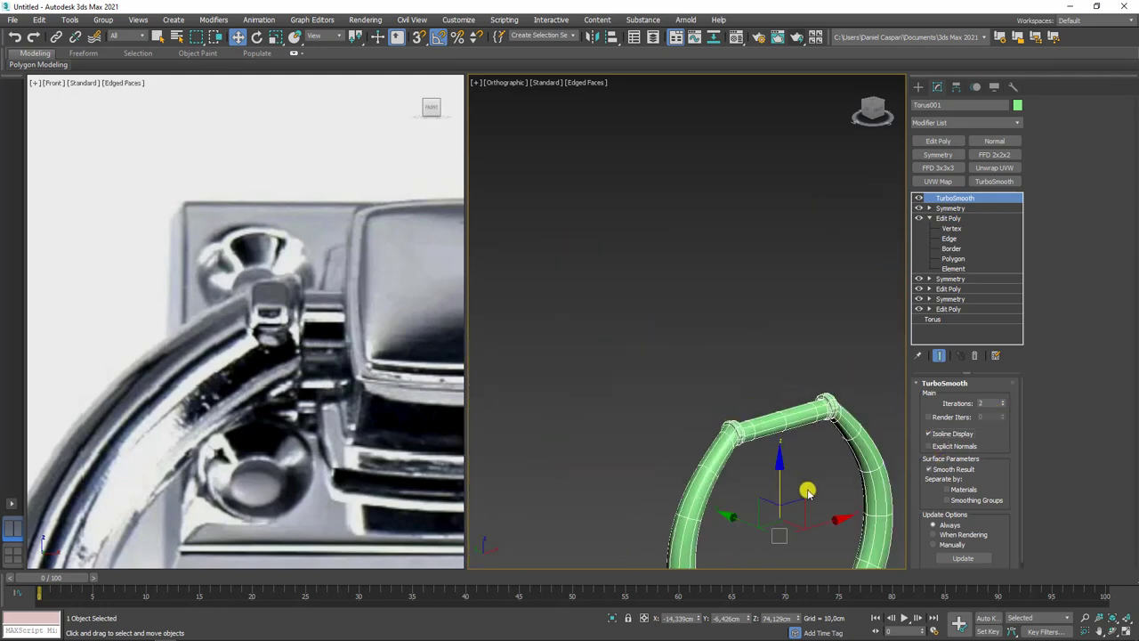
{"action": "scroll", "coordinate": [743, 448], "scroll_direction": "down", "scroll_amount": 2}
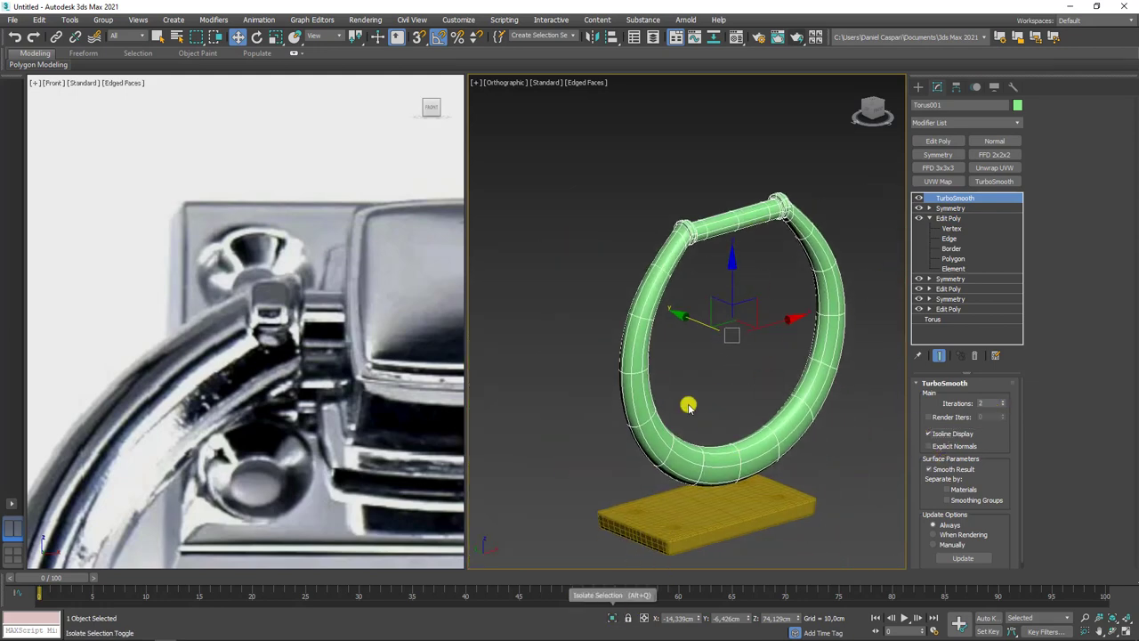
{"action": "right_click", "coordinate": [698, 360]}
{"action": "left_click", "coordinate": [728, 315]}
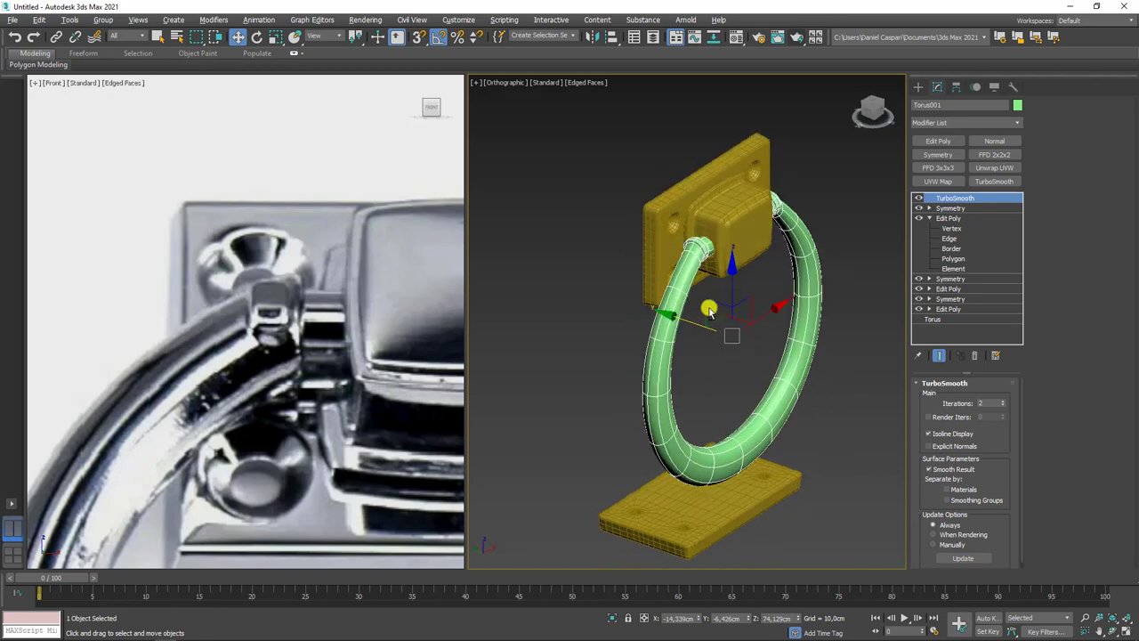
Delete the flat base plate Box002 beneath the ring.
{"action": "scroll", "coordinate": [709, 310], "scroll_direction": "up", "scroll_amount": 1}
{"action": "scroll", "coordinate": [716, 298], "scroll_direction": "up", "scroll_amount": 3}
{"action": "scroll", "coordinate": [722, 283], "scroll_direction": "up", "scroll_amount": 2}
{"action": "scroll", "coordinate": [738, 267], "scroll_direction": "up", "scroll_amount": 2}
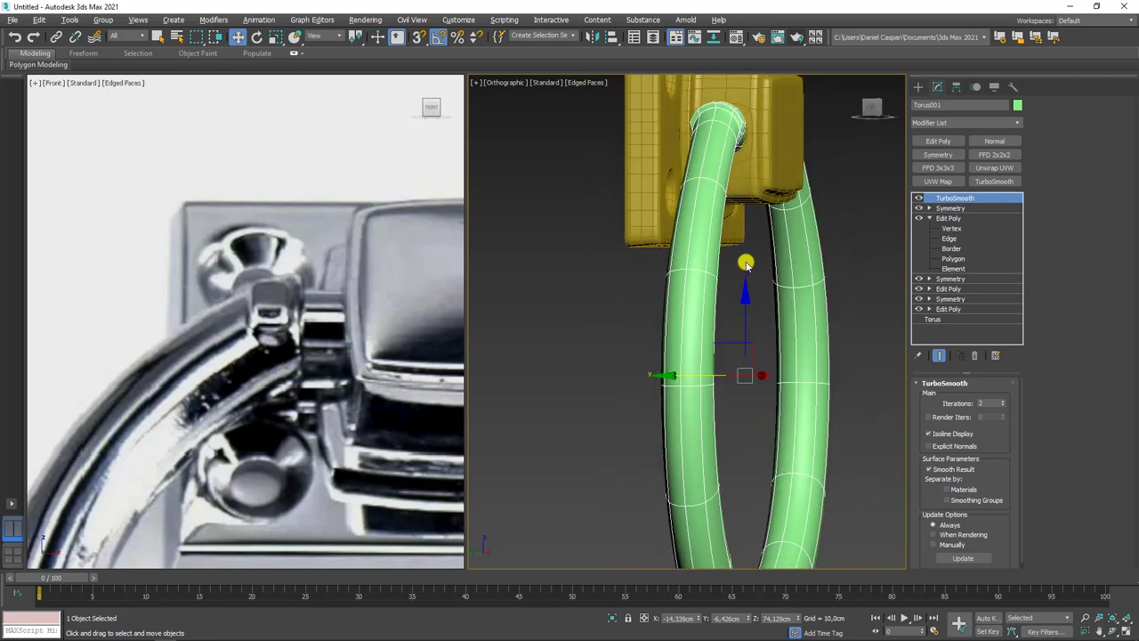
{"action": "mouse_move", "coordinate": [744, 318]}
{"action": "middle_mouse_down", "text": "alt"}
{"action": "mouse_move", "coordinate": [738, 341]}
{"action": "mouse_move", "coordinate": [689, 336]}
{"action": "mouse_move", "coordinate": [747, 313]}
{"action": "mouse_move", "coordinate": [763, 324]}
{"action": "mouse_move", "coordinate": [757, 407]}
{"action": "middle_mouse_up", "text": "alt"}
{"action": "left_click", "coordinate": [751, 418]}
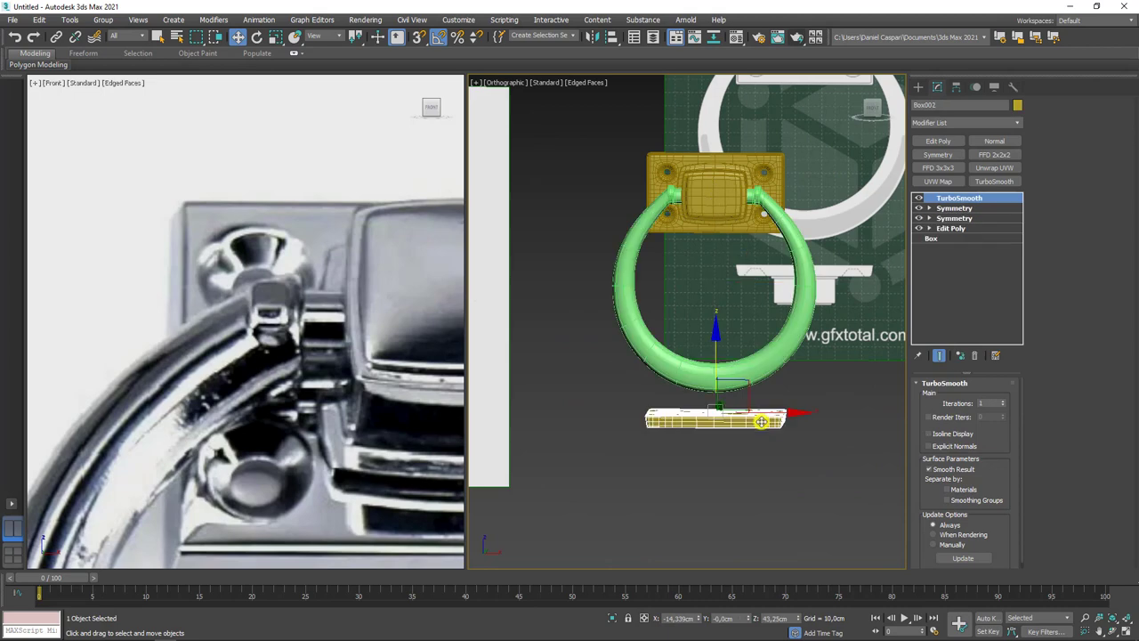
{"action": "key", "text": "Delete"}
{"action": "mouse_move", "coordinate": [750, 343]}
{"action": "middle_mouse_down", "text": "alt"}
{"action": "mouse_move", "coordinate": [769, 382]}
{"action": "mouse_move", "coordinate": [704, 433]}
{"action": "mouse_move", "coordinate": [691, 376]}
{"action": "mouse_move", "coordinate": [602, 315]}
{"action": "mouse_move", "coordinate": [699, 409]}
{"action": "middle_mouse_up", "text": "alt"}
Replace the green reference plane with a large floor Plane under the knocker.
{"action": "scroll", "coordinate": [698, 409], "scroll_direction": "down", "scroll_amount": 2}
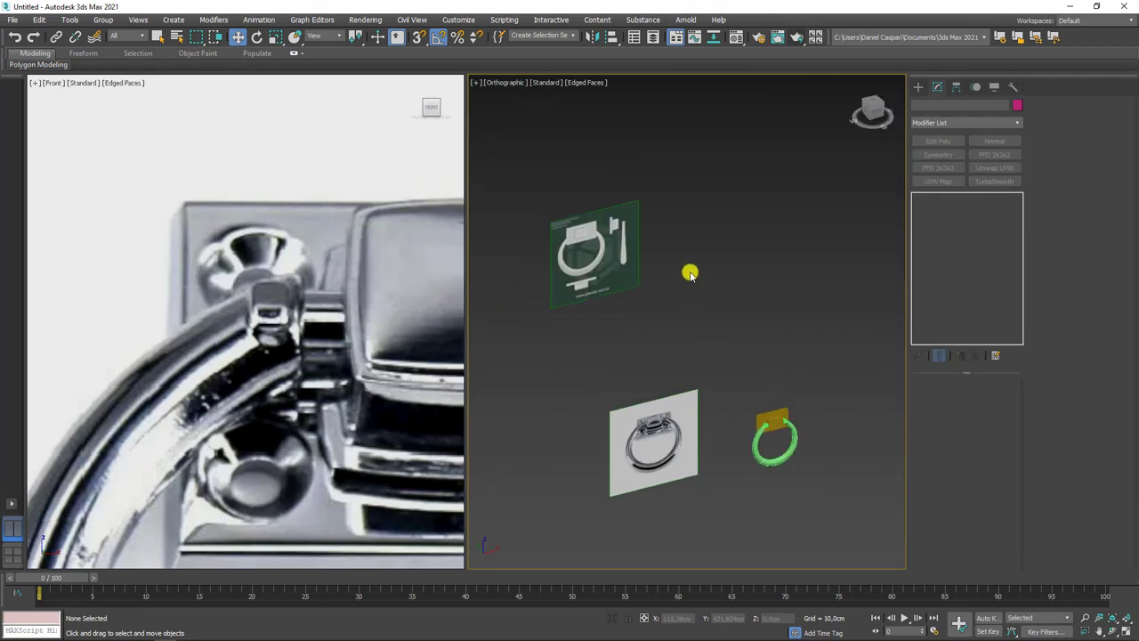
{"action": "left_click", "coordinate": [646, 273]}
{"action": "key", "text": "Delete"}
{"action": "left_click", "coordinate": [920, 88]}
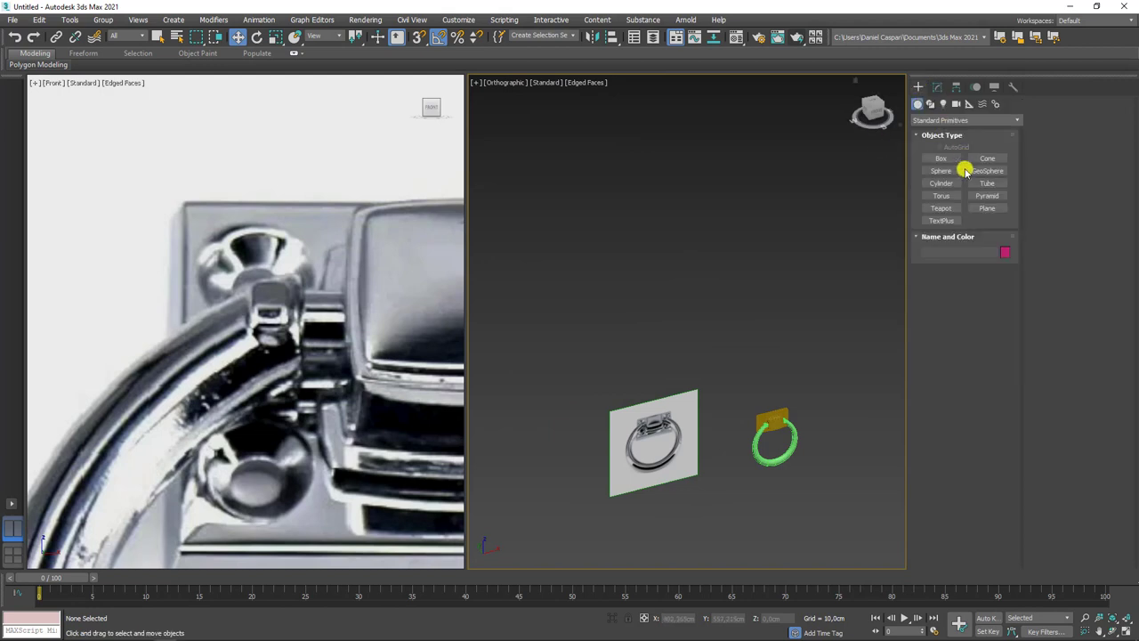
{"action": "left_click", "coordinate": [977, 205]}
{"action": "middle_click_drag", "start_coordinate": [801, 338], "coordinate": [554, 415], "text": "alt"}
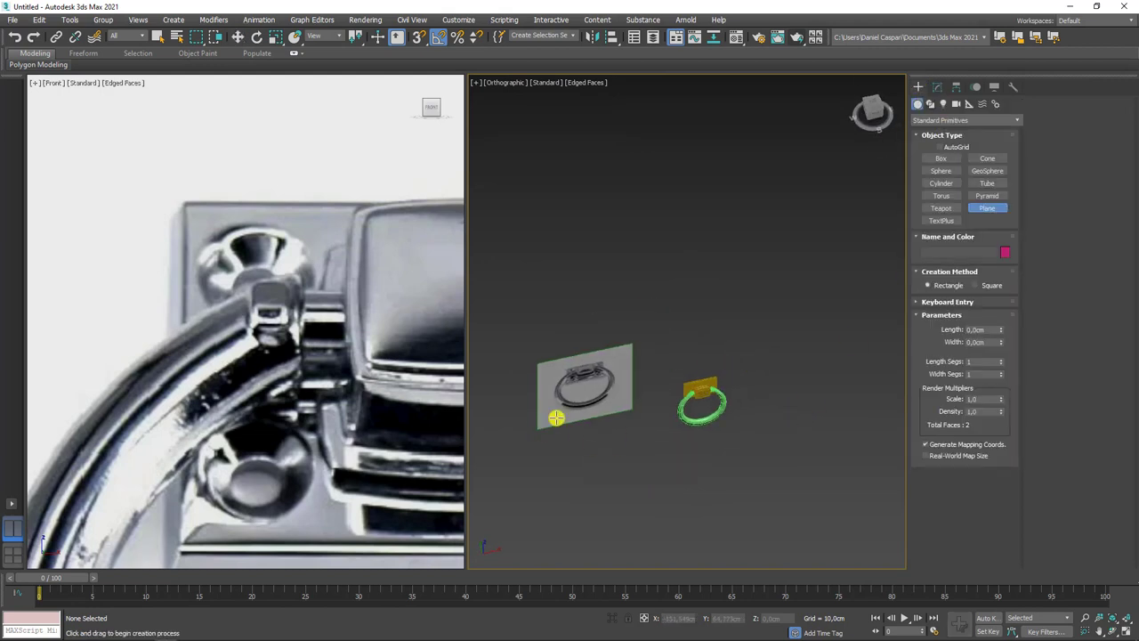
{"action": "mouse_move", "coordinate": [554, 415]}
{"action": "left_mouse_down"}
{"action": "mouse_move", "coordinate": [767, 477]}
{"action": "mouse_move", "coordinate": [803, 450]}
{"action": "left_mouse_up"}
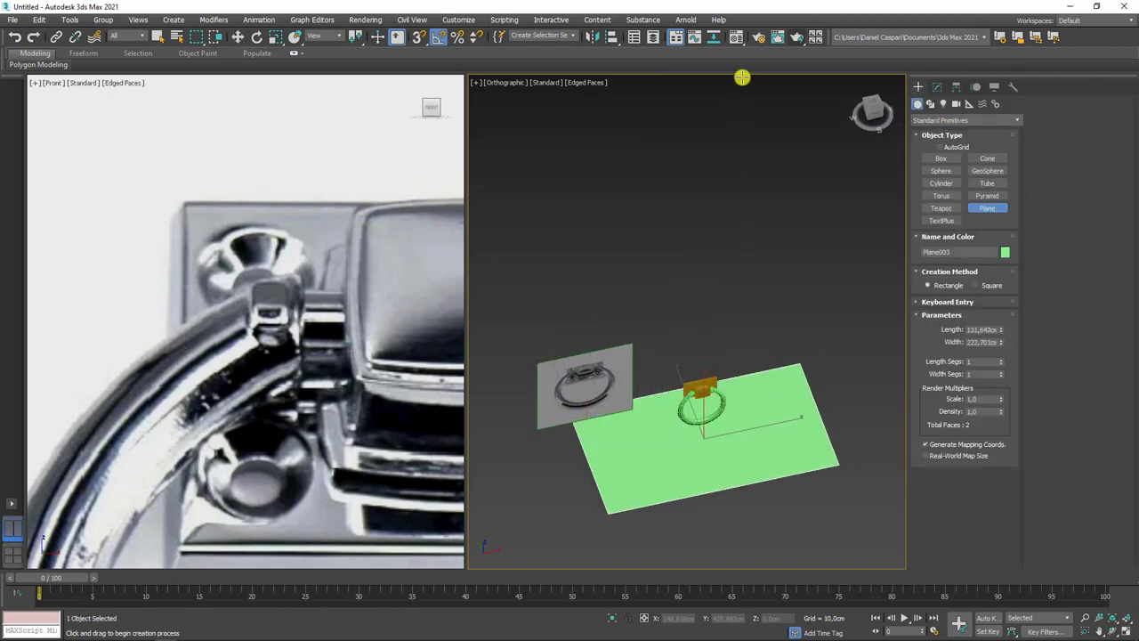
Open the Material Editor and confirm V-Ray Next is the assigned renderer.
{"action": "left_click", "coordinate": [737, 36]}
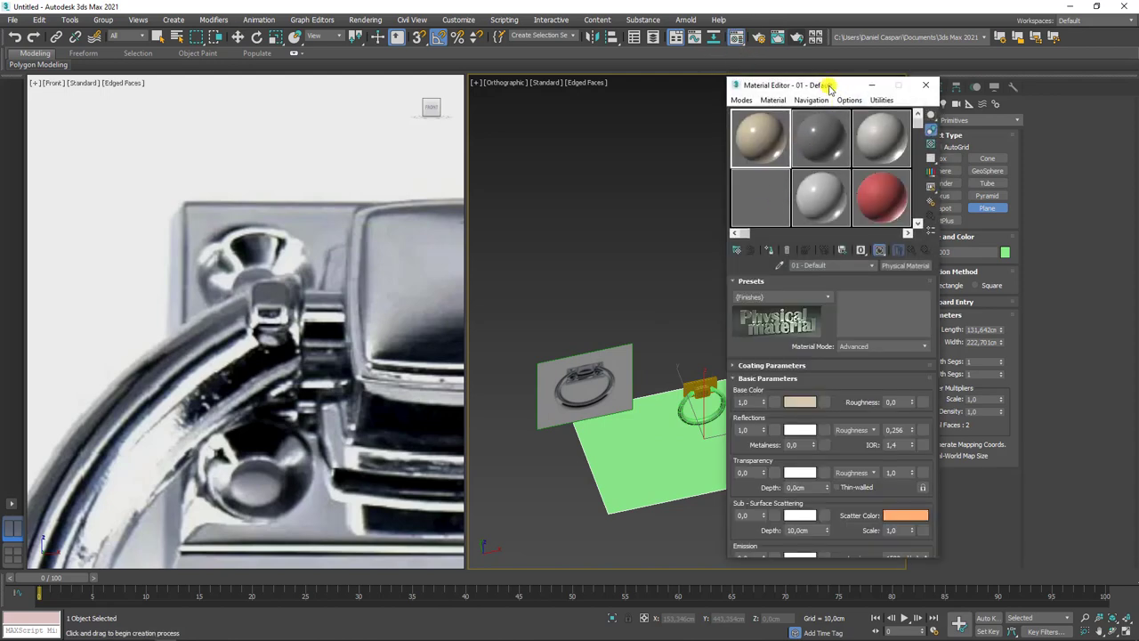
{"action": "mouse_move", "coordinate": [828, 89]}
{"action": "left_mouse_down"}
{"action": "mouse_move", "coordinate": [433, 127]}
{"action": "mouse_move", "coordinate": [492, 109]}
{"action": "mouse_move", "coordinate": [356, 67]}
{"action": "left_mouse_up"}
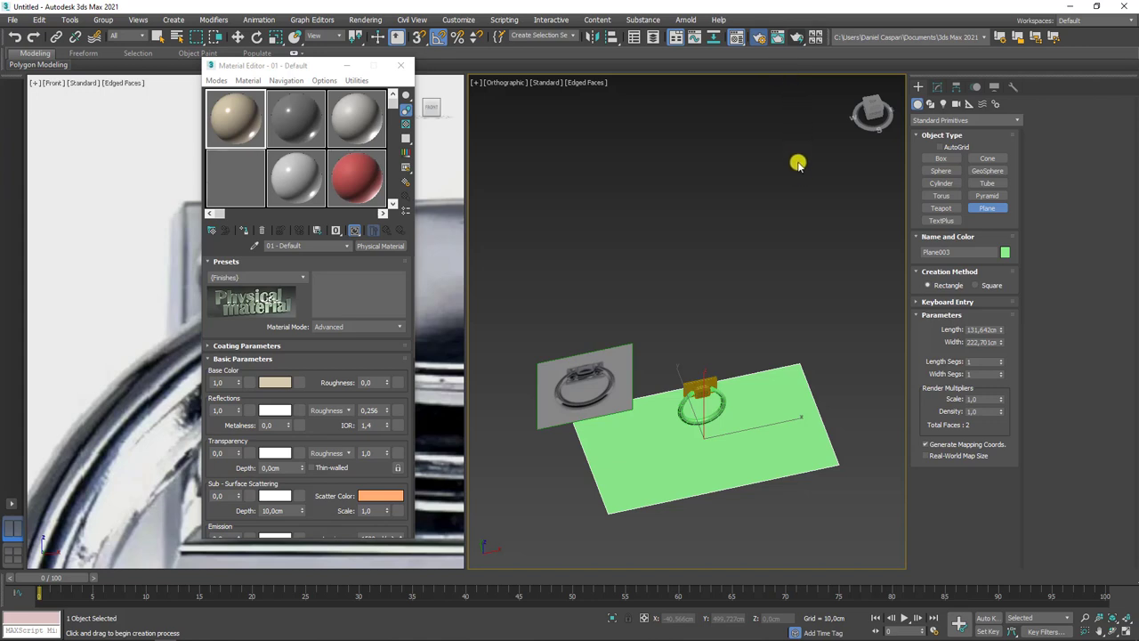
{"action": "key", "text": "F10"}
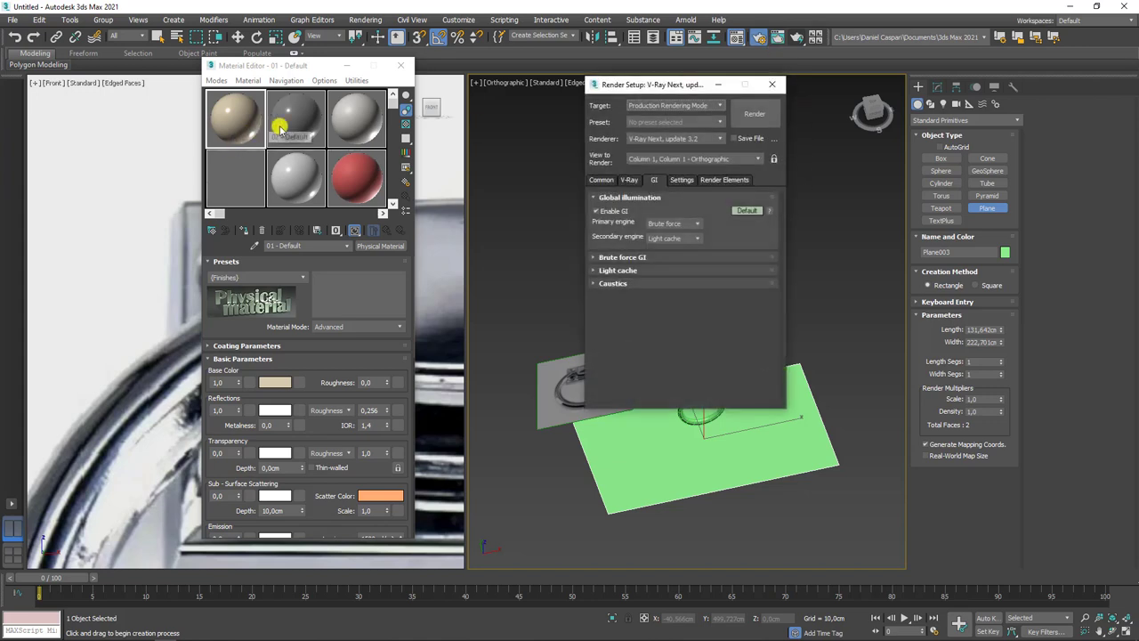
{"action": "left_click", "coordinate": [629, 179]}
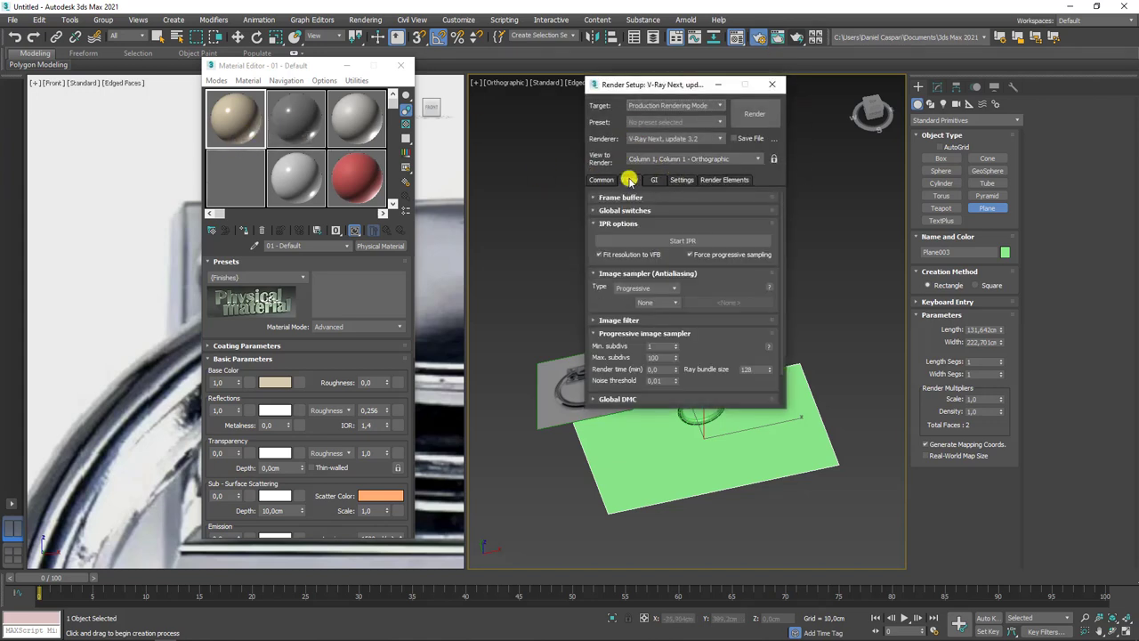
{"action": "left_click", "coordinate": [675, 141]}
{"action": "left_click", "coordinate": [668, 195]}
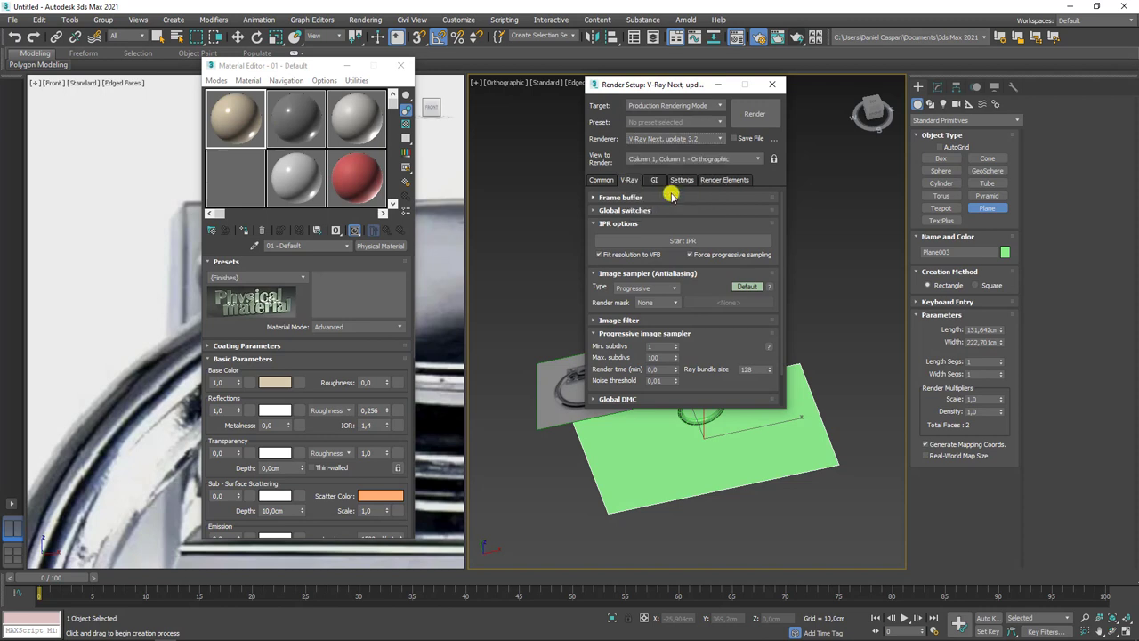
{"action": "left_click_drag", "start_coordinate": [682, 88], "coordinate": [535, 87]}
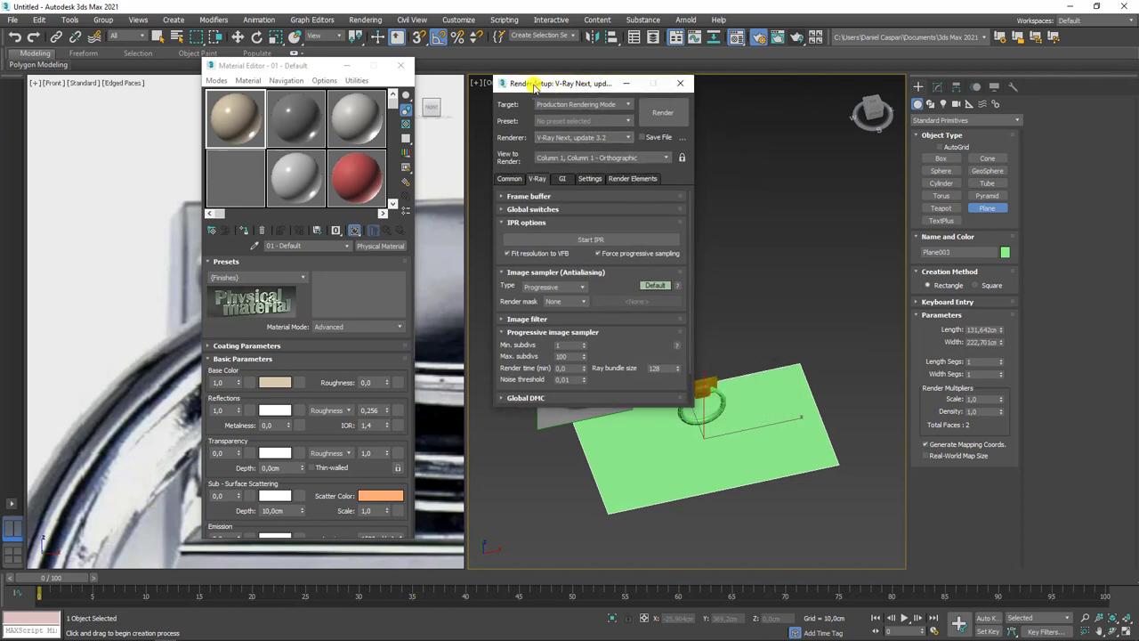
{"action": "key", "text": "F10"}
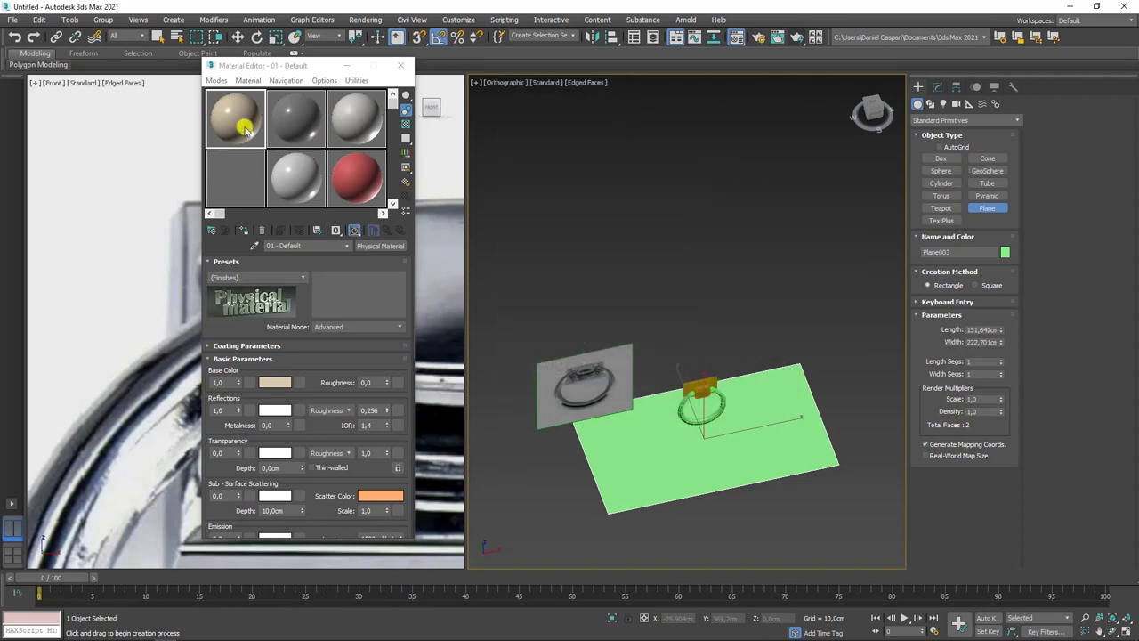
{"action": "left_click", "coordinate": [222, 134]}
Change material slot 01 to a VRayMtl.
{"action": "left_click", "coordinate": [381, 247]}
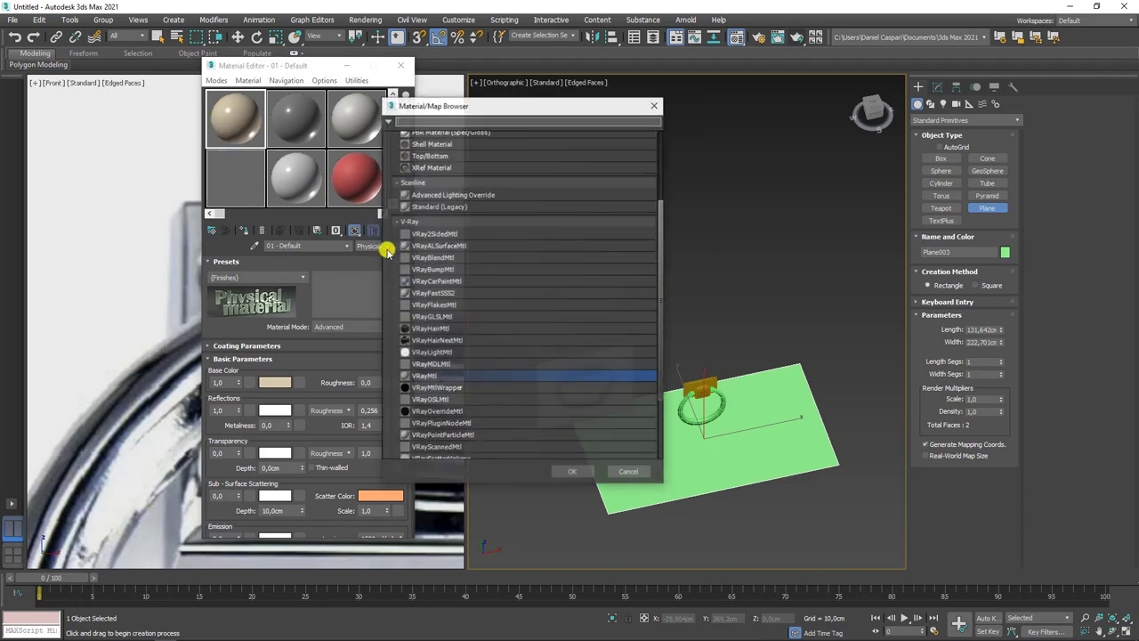
{"action": "scroll", "coordinate": [455, 285], "scroll_direction": "up", "scroll_amount": 2}
{"action": "scroll", "coordinate": [452, 262], "scroll_direction": "up", "scroll_amount": 1}
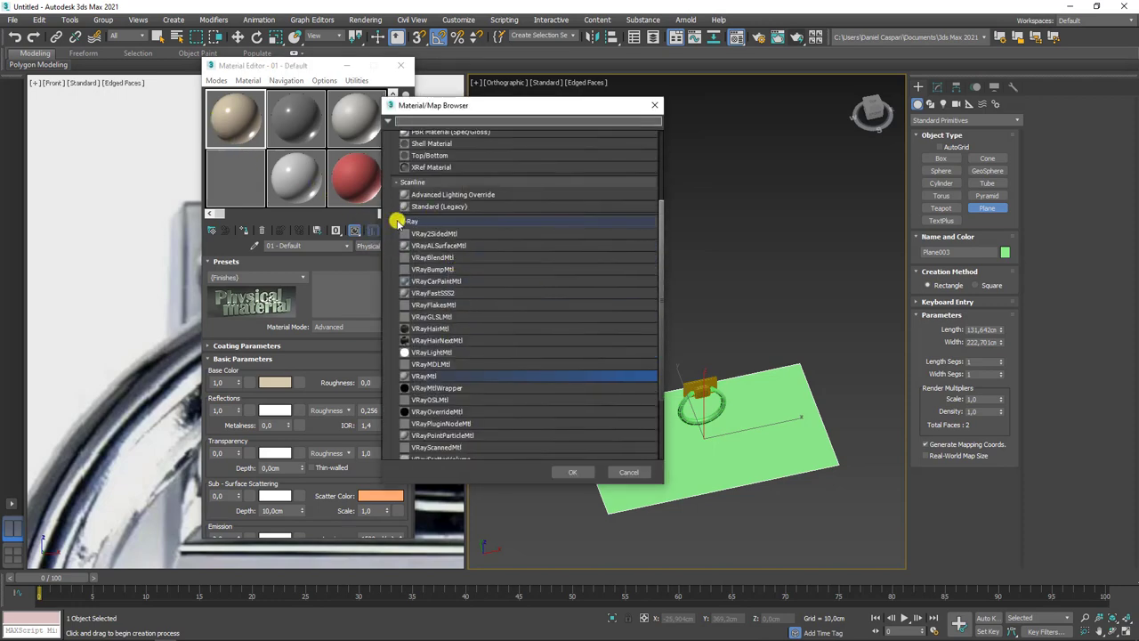
{"action": "left_click", "coordinate": [398, 221]}
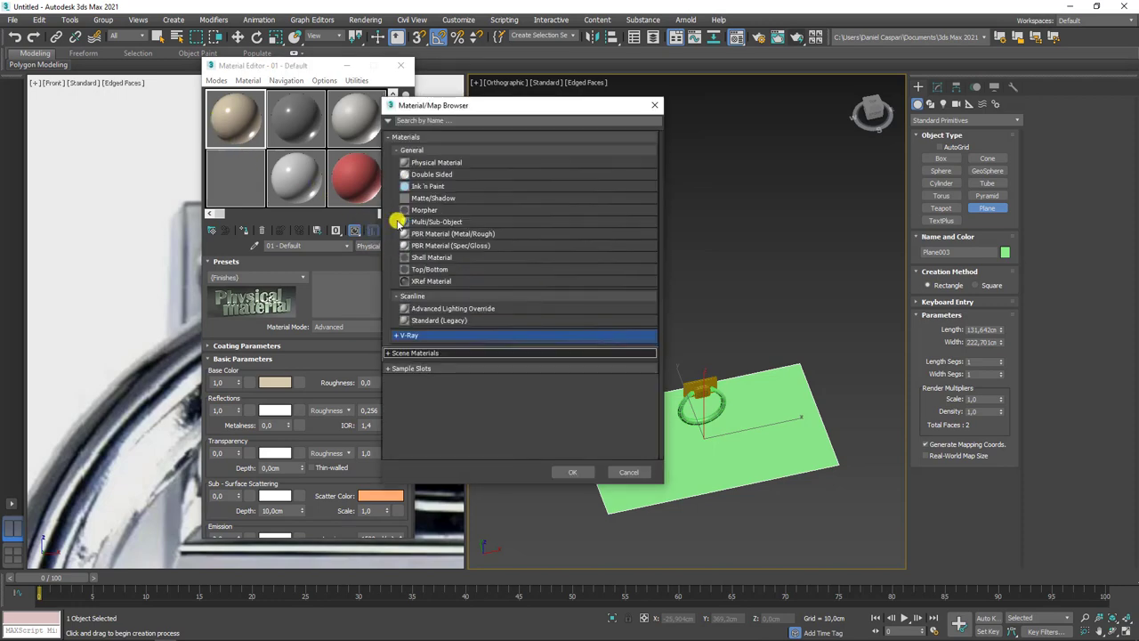
{"action": "left_click", "coordinate": [399, 296]}
{"action": "left_click", "coordinate": [397, 150]}
{"action": "left_click", "coordinate": [398, 180]}
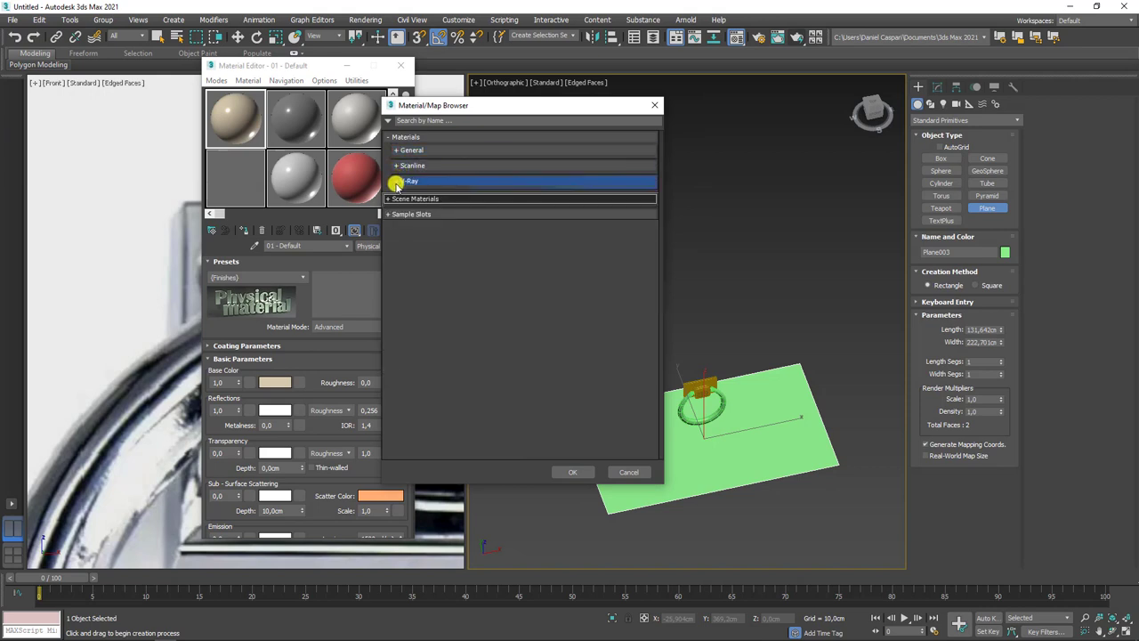
{"action": "left_click", "coordinate": [566, 473]}
Apply material 01 to the floor plane.
{"action": "mouse_move", "coordinate": [737, 448]}
{"action": "middle_mouse_down", "text": "alt"}
{"action": "mouse_move", "coordinate": [692, 367]}
{"action": "mouse_move", "coordinate": [702, 337]}
{"action": "mouse_move", "coordinate": [765, 338]}
{"action": "mouse_move", "coordinate": [735, 249]}
{"action": "mouse_move", "coordinate": [748, 267]}
{"action": "middle_mouse_up", "text": "alt"}
{"action": "key", "text": "w"}
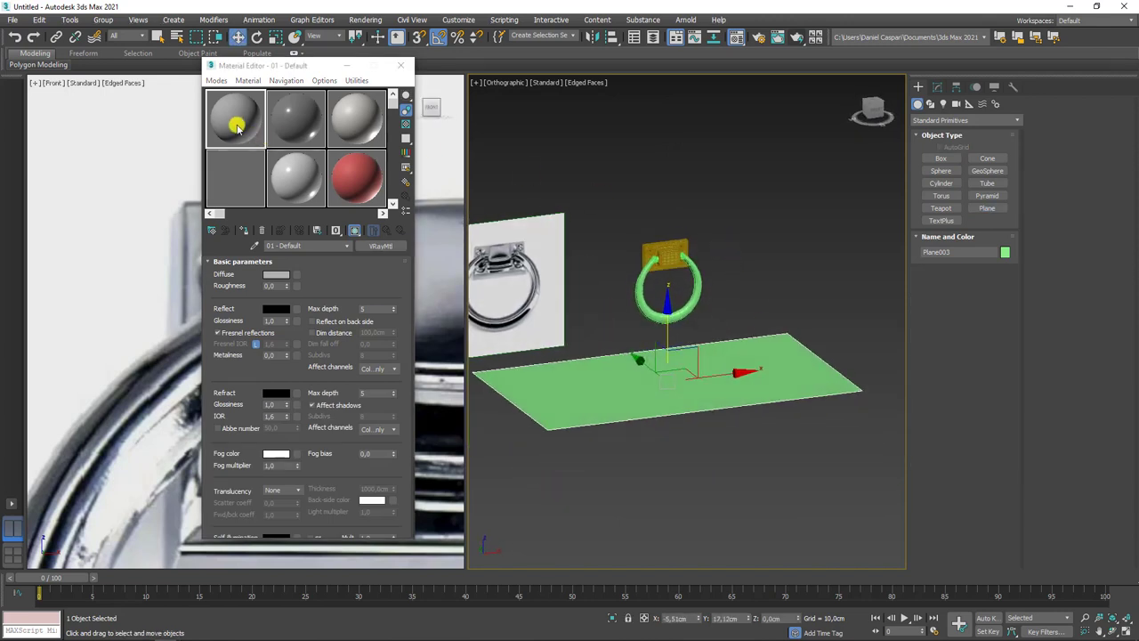
{"action": "left_click_drag", "start_coordinate": [236, 127], "coordinate": [529, 307]}
{"action": "left_click_drag", "start_coordinate": [619, 378], "coordinate": [623, 374]}
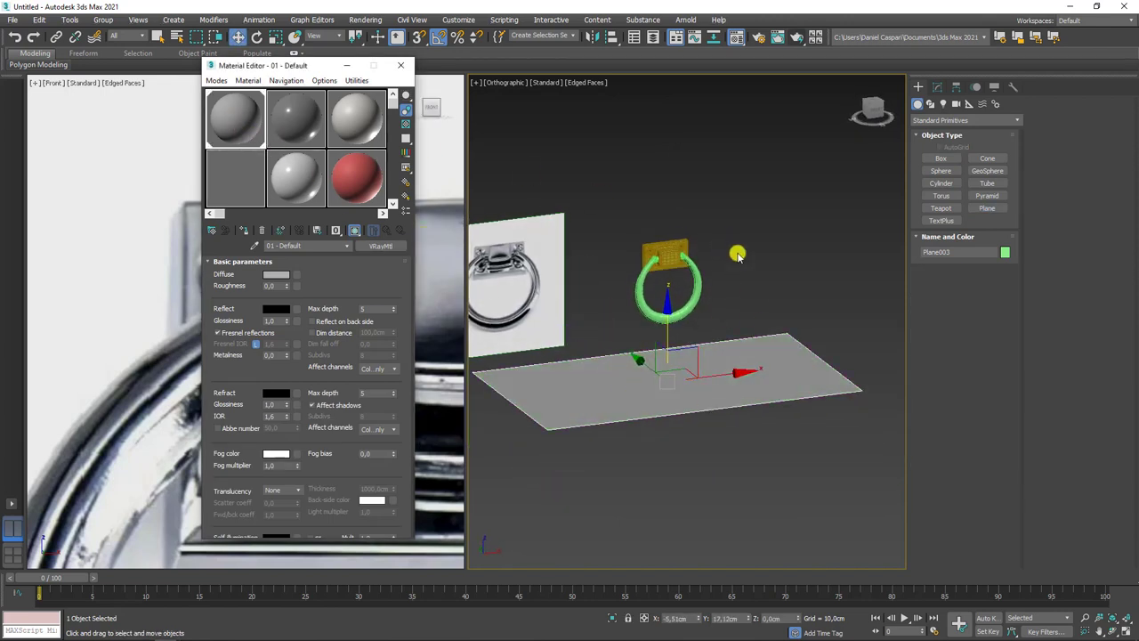
Assign material 02 to the selected ring and plaque, then close the Material Editor.
{"action": "left_click_drag", "start_coordinate": [735, 215], "coordinate": [628, 303]}
{"action": "left_click", "coordinate": [243, 121]}
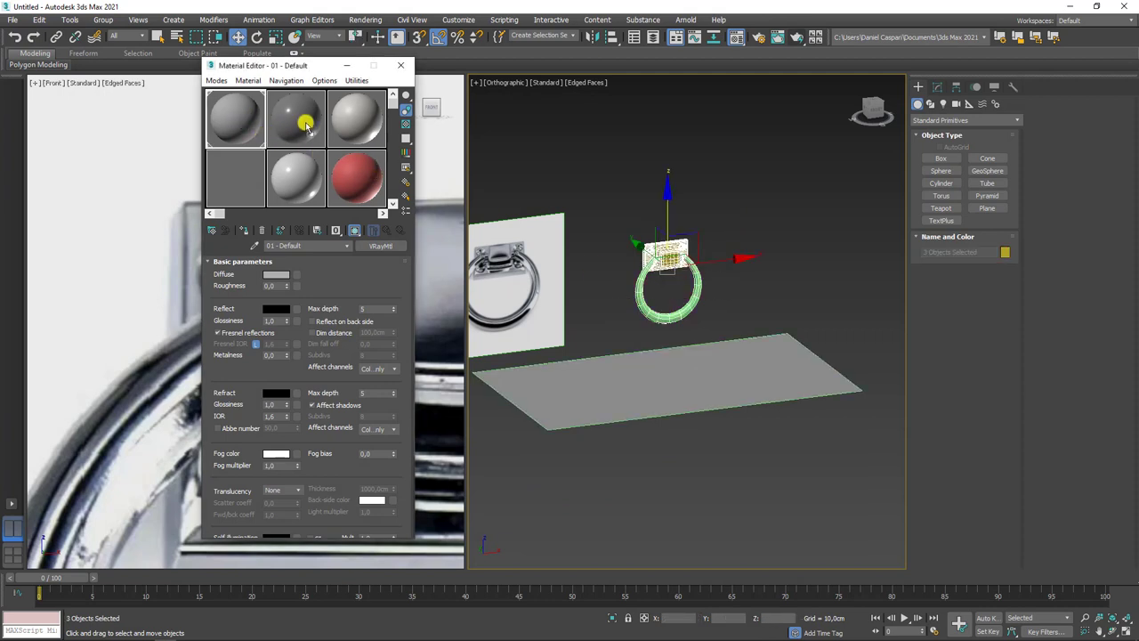
{"action": "left_click", "coordinate": [312, 192]}
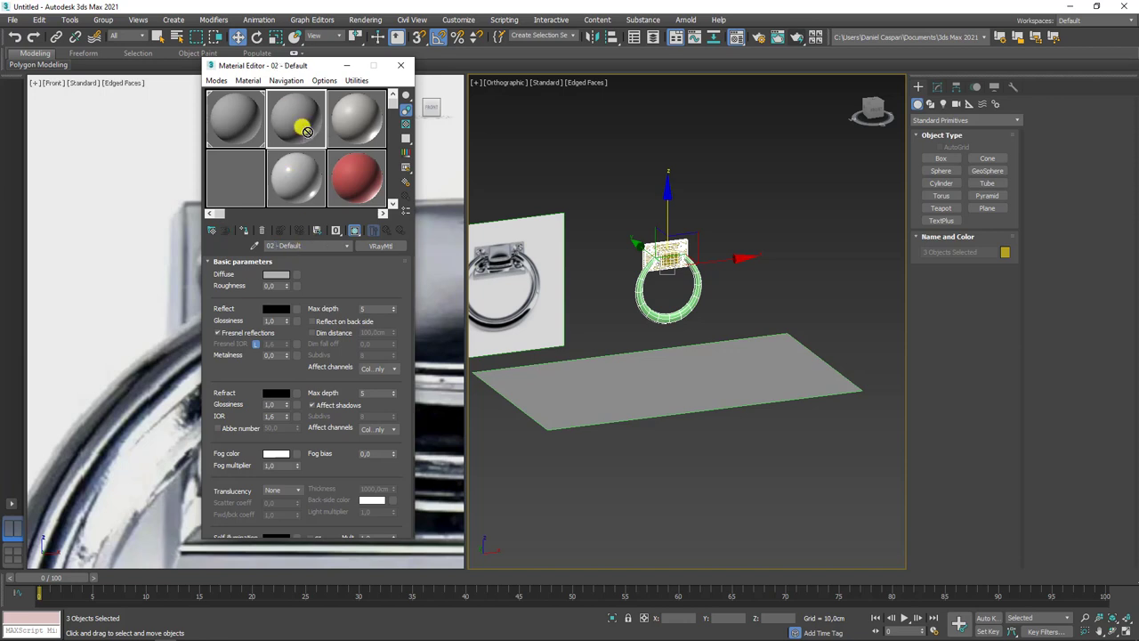
{"action": "left_click_drag", "start_coordinate": [675, 264], "coordinate": [675, 264]}
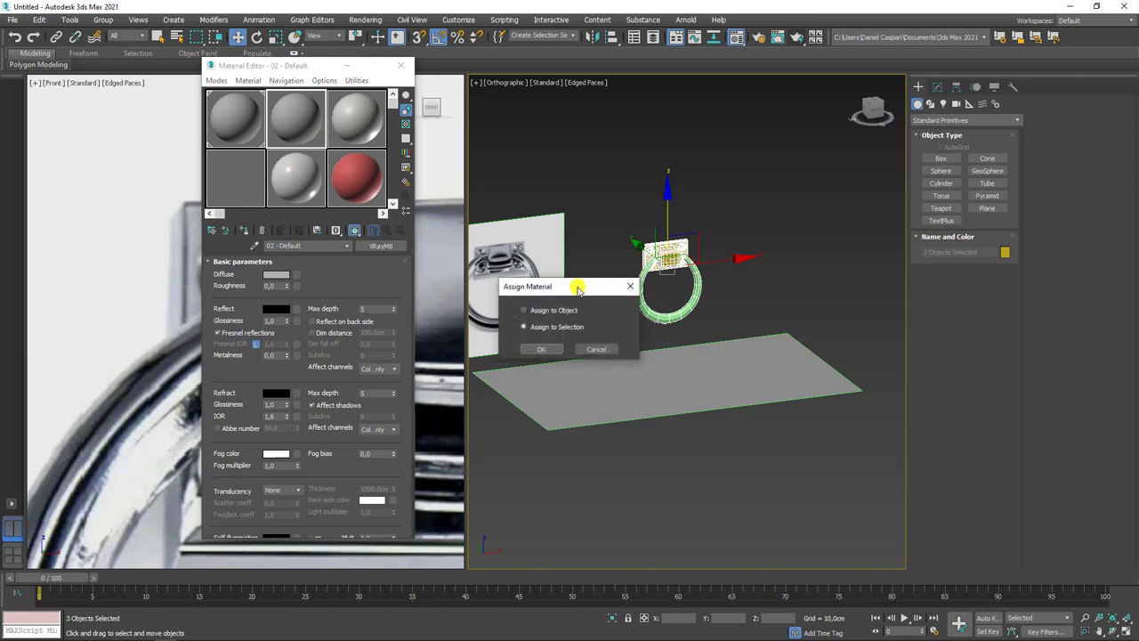
{"action": "left_click_drag", "start_coordinate": [577, 289], "coordinate": [711, 131]}
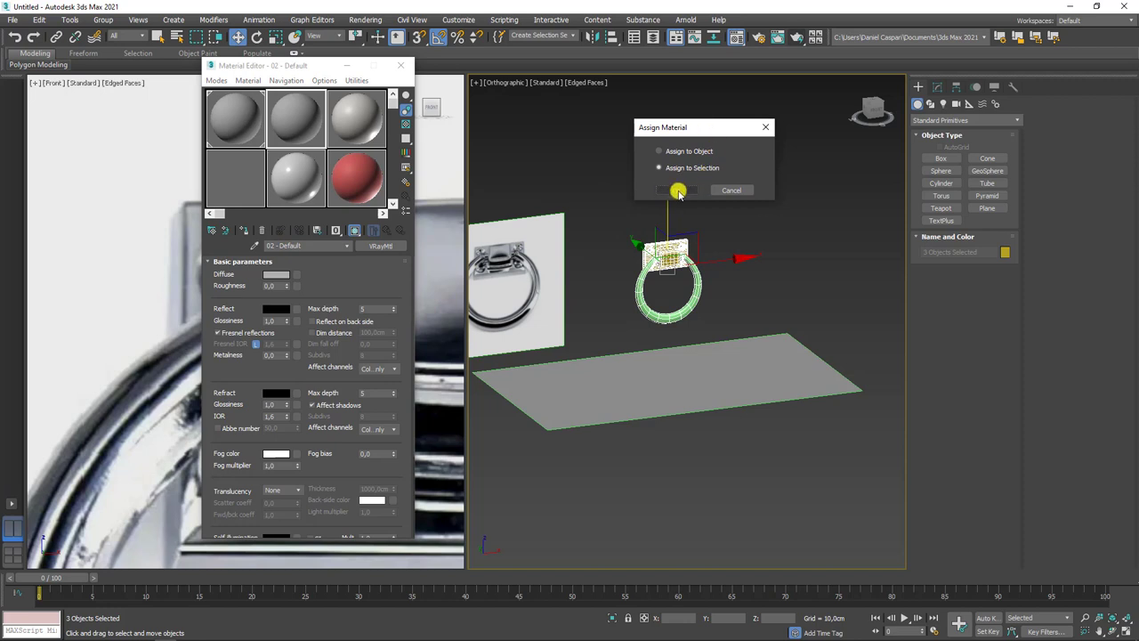
{"action": "left_click", "coordinate": [678, 190]}
{"action": "scroll", "coordinate": [673, 285], "scroll_direction": "up", "scroll_amount": 5}
{"action": "mouse_move", "coordinate": [682, 288]}
{"action": "middle_mouse_down"}
{"action": "mouse_move", "coordinate": [682, 317]}
{"action": "mouse_move", "coordinate": [627, 318]}
{"action": "middle_mouse_up"}
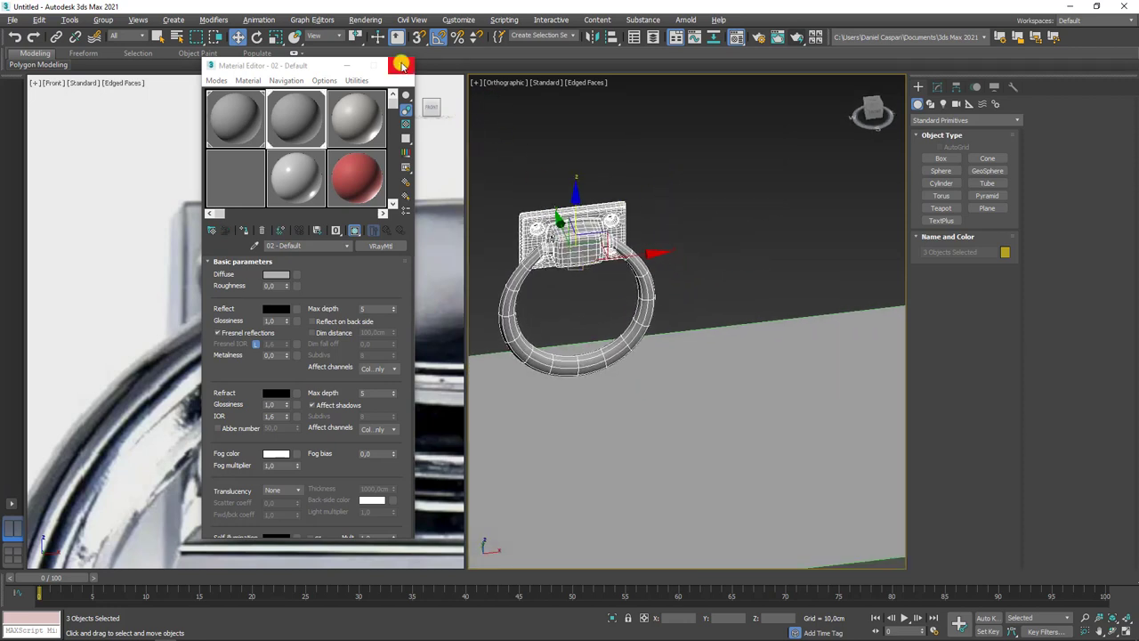
{"action": "left_click", "coordinate": [401, 65]}
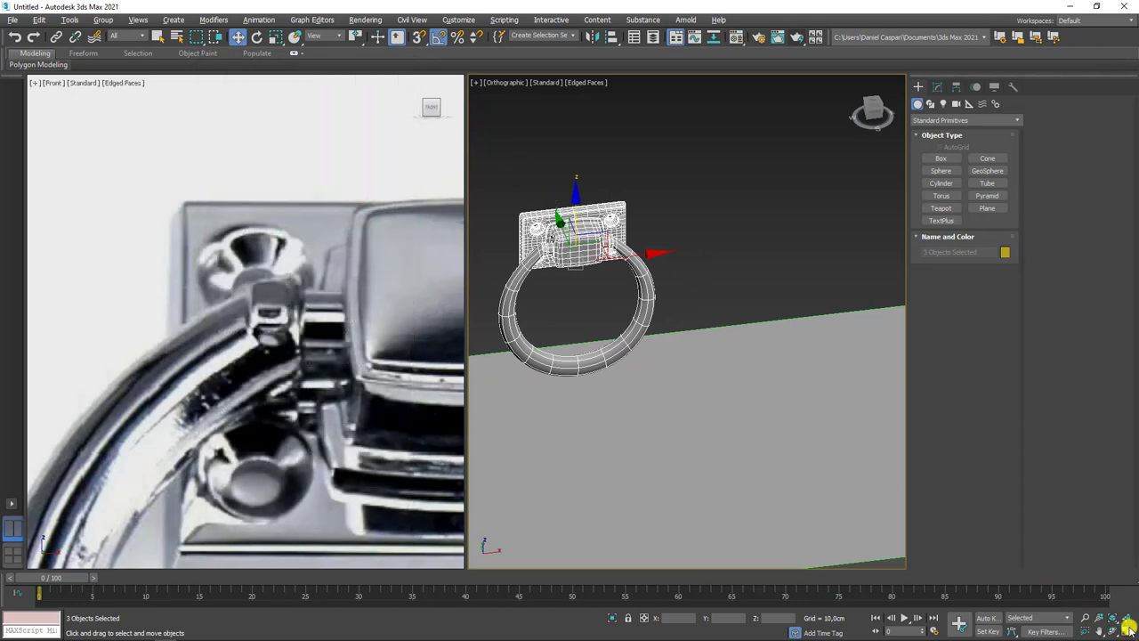
In the maximized viewport, draw a plane-type VRayLight rectangle over the floor.
{"action": "left_click", "coordinate": [1127, 622]}
{"action": "mouse_move", "coordinate": [793, 466]}
{"action": "middle_mouse_down", "text": "alt"}
{"action": "mouse_move", "coordinate": [714, 366]}
{"action": "mouse_move", "coordinate": [651, 352]}
{"action": "mouse_move", "coordinate": [640, 323]}
{"action": "mouse_move", "coordinate": [656, 315]}
{"action": "mouse_move", "coordinate": [632, 327]}
{"action": "middle_mouse_up", "text": "alt"}
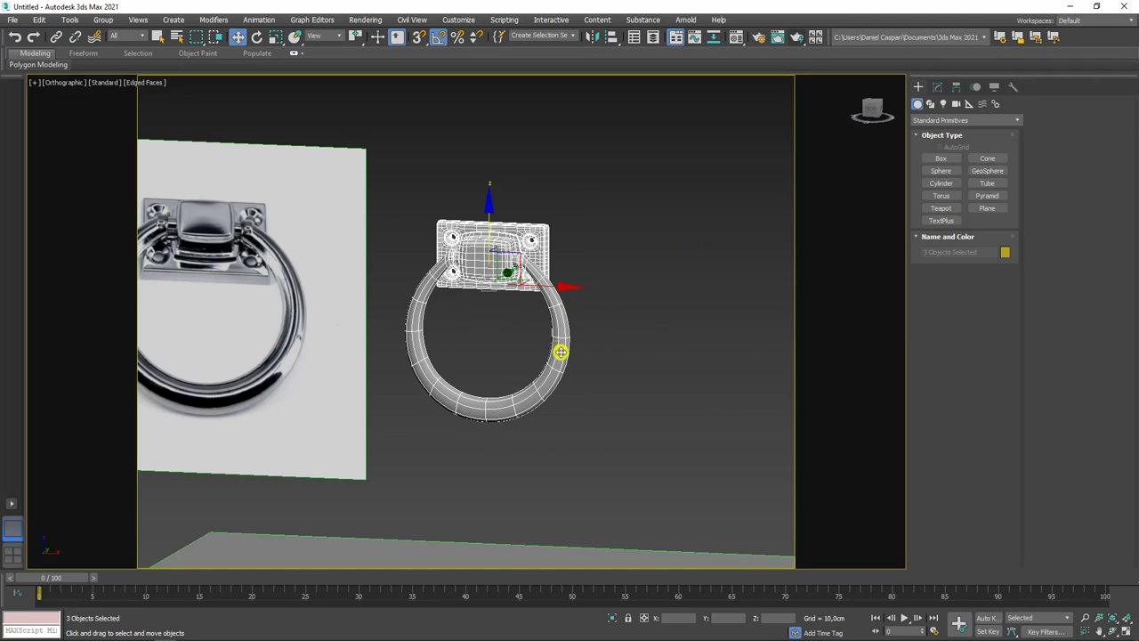
{"action": "mouse_move", "coordinate": [560, 352]}
{"action": "middle_mouse_down", "text": "alt"}
{"action": "mouse_move", "coordinate": [608, 356]}
{"action": "mouse_move", "coordinate": [526, 330]}
{"action": "mouse_move", "coordinate": [570, 397]}
{"action": "mouse_move", "coordinate": [323, 394]}
{"action": "mouse_move", "coordinate": [558, 396]}
{"action": "mouse_move", "coordinate": [579, 356]}
{"action": "mouse_move", "coordinate": [583, 367]}
{"action": "middle_mouse_up", "text": "alt"}
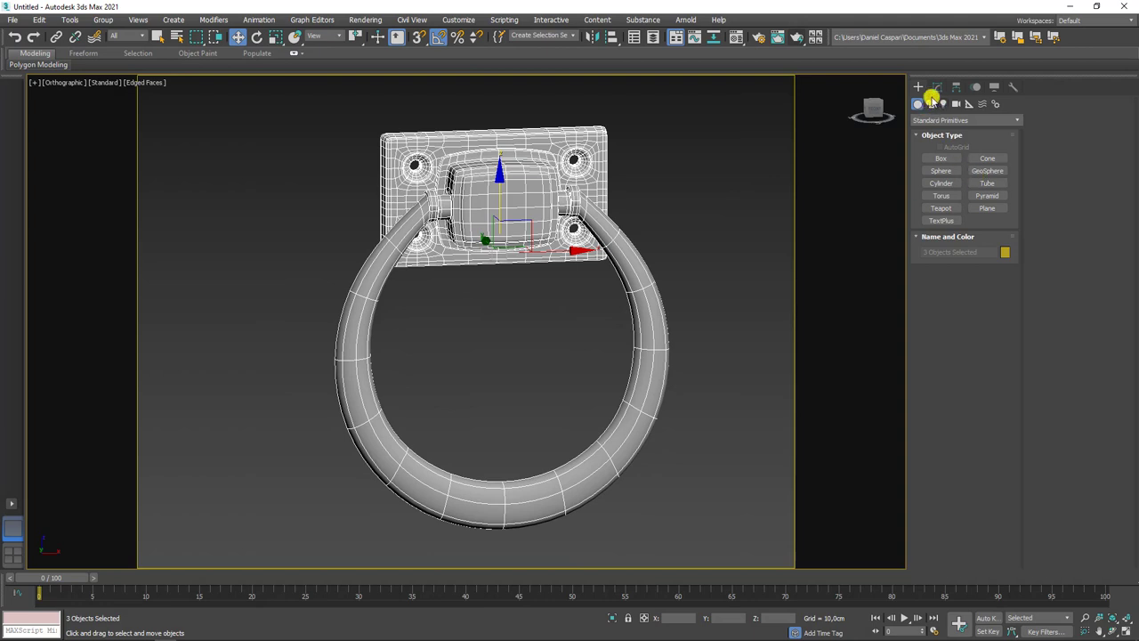
{"action": "left_click", "coordinate": [945, 104]}
{"action": "left_click", "coordinate": [943, 120]}
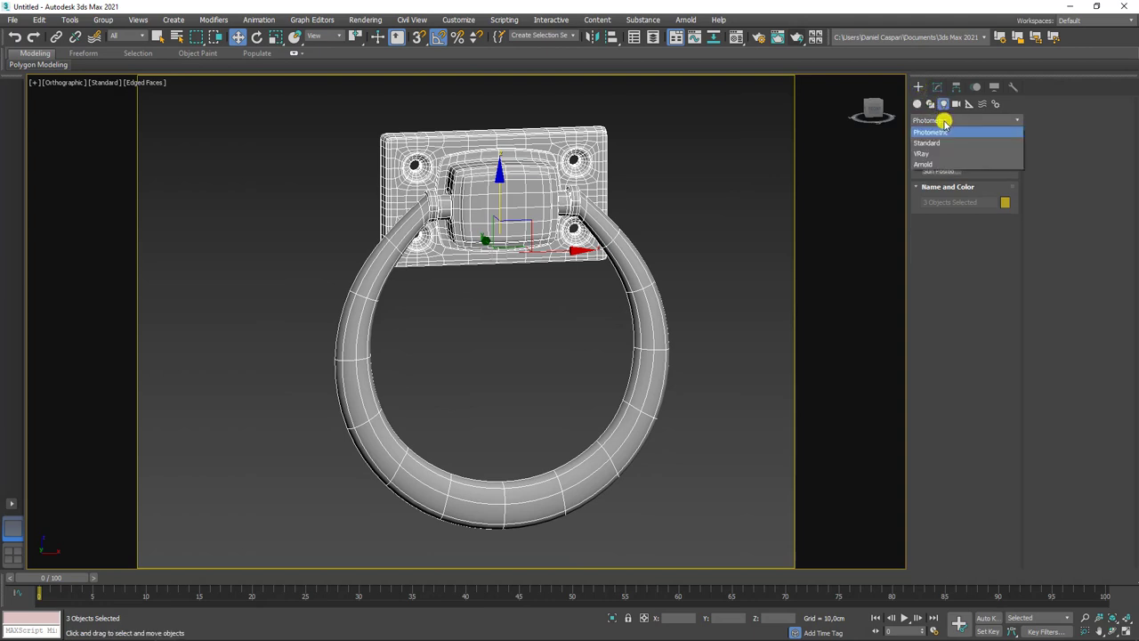
{"action": "left_click", "coordinate": [931, 154]}
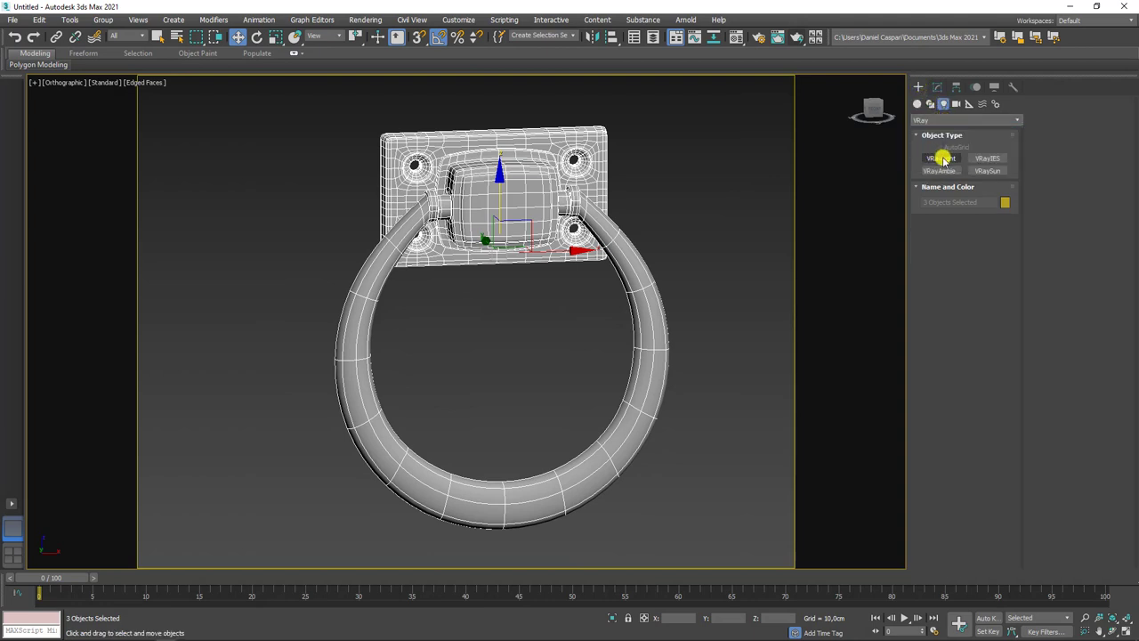
{"action": "left_click", "coordinate": [942, 162]}
{"action": "scroll", "coordinate": [597, 267], "scroll_direction": "down", "scroll_amount": 5}
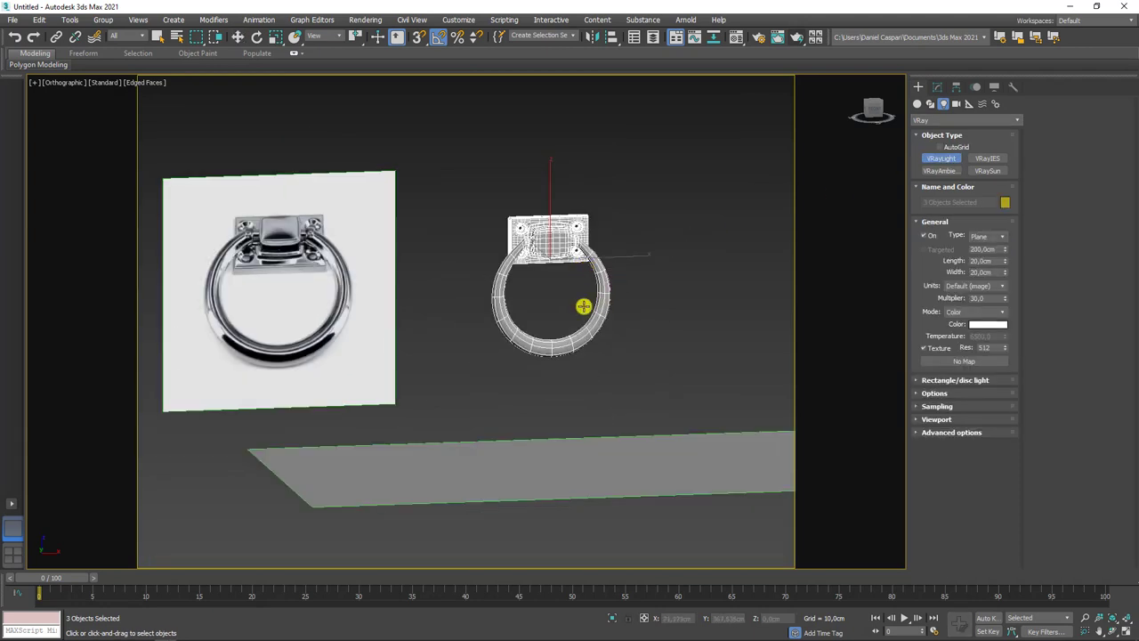
{"action": "middle_click_drag", "start_coordinate": [580, 298], "coordinate": [564, 364], "text": "alt"}
{"action": "mouse_move", "coordinate": [435, 398]}
{"action": "left_mouse_down"}
{"action": "mouse_move", "coordinate": [634, 442]}
{"action": "mouse_move", "coordinate": [679, 475]}
{"action": "left_mouse_up"}
Raise the VRayLight high above the knocker and floor.
{"action": "key", "text": "w"}
{"action": "middle_click_drag", "start_coordinate": [685, 465], "coordinate": [593, 362], "text": "alt"}
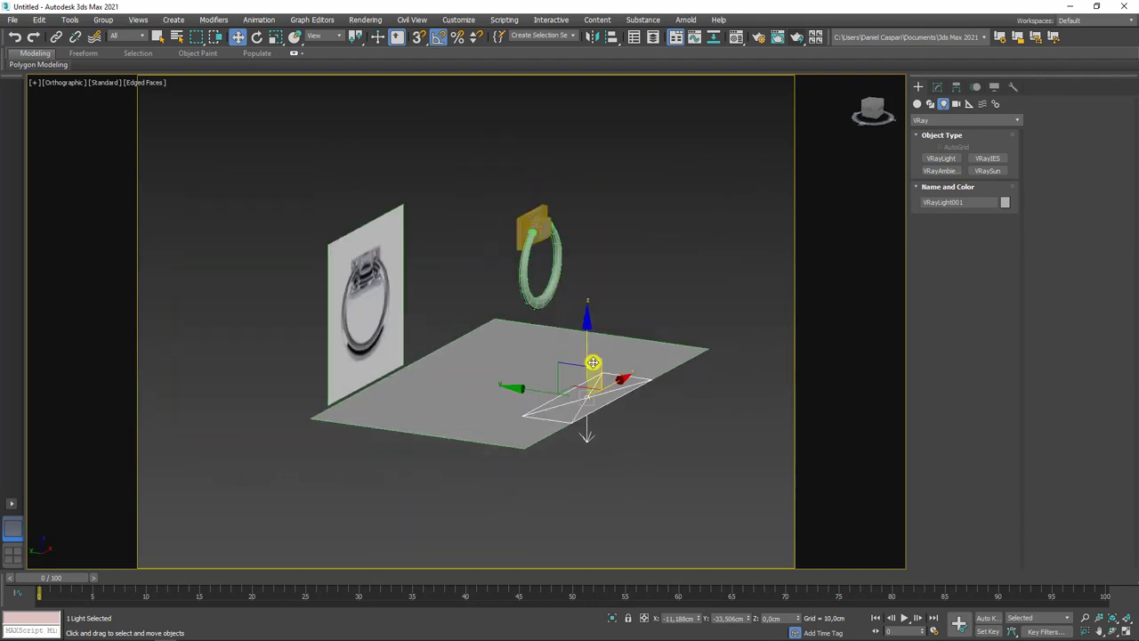
{"action": "left_click_drag", "start_coordinate": [570, 367], "coordinate": [574, 84]}
{"action": "mouse_move", "coordinate": [655, 315]}
{"action": "middle_mouse_down", "text": "alt"}
{"action": "mouse_move", "coordinate": [603, 295]}
{"action": "mouse_move", "coordinate": [594, 279]}
{"action": "middle_mouse_up", "text": "alt"}
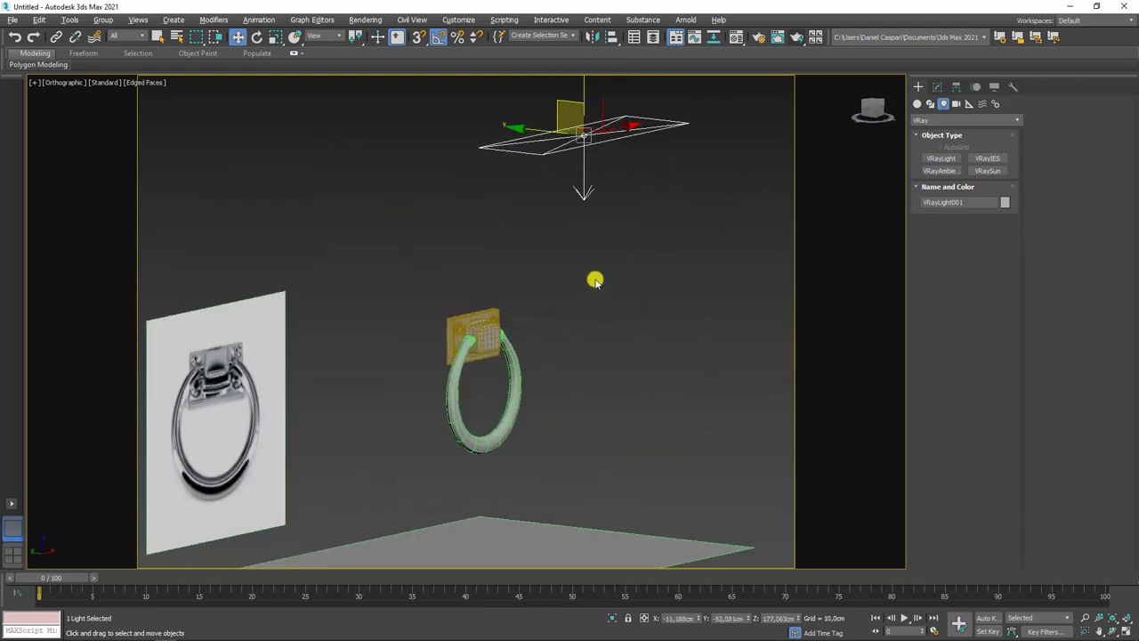
Start an interactive V-Ray production render and move the frame buffer to the upper right.
{"action": "left_click", "coordinate": [795, 37]}
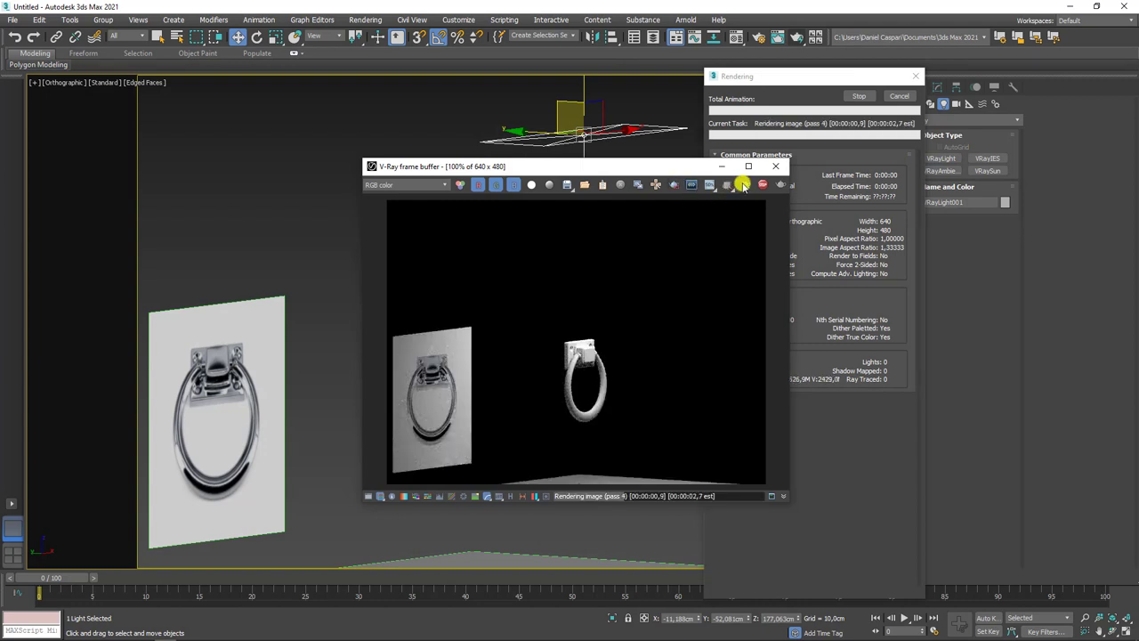
{"action": "left_click", "coordinate": [745, 184]}
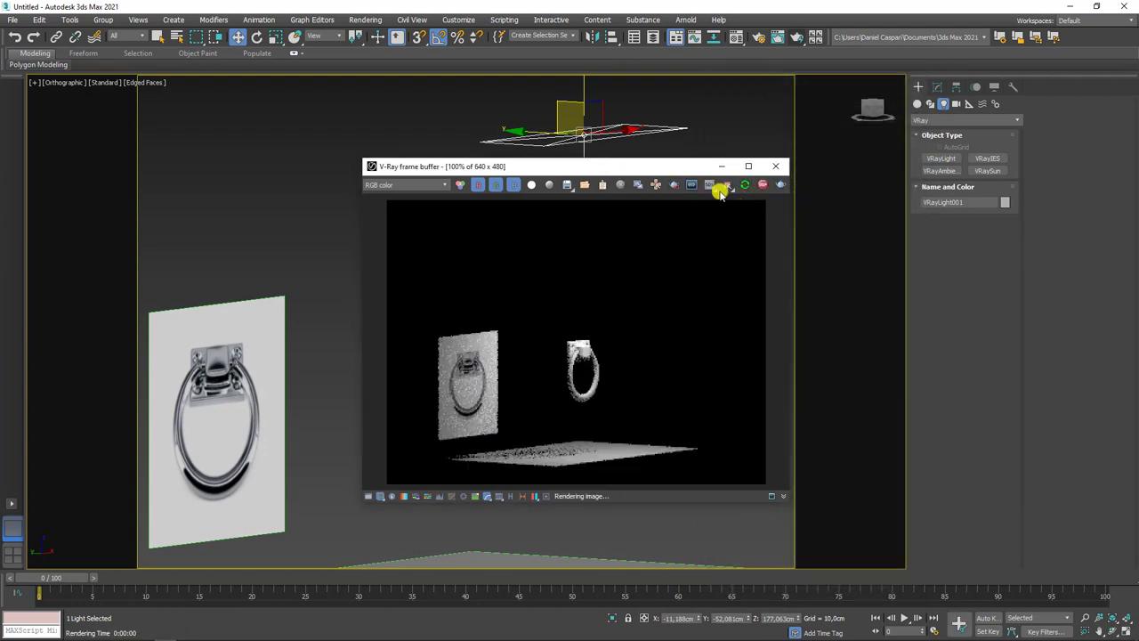
{"action": "left_click_drag", "start_coordinate": [638, 167], "coordinate": [961, 85]}
{"action": "scroll", "coordinate": [627, 261], "scroll_direction": "up", "scroll_amount": 2}
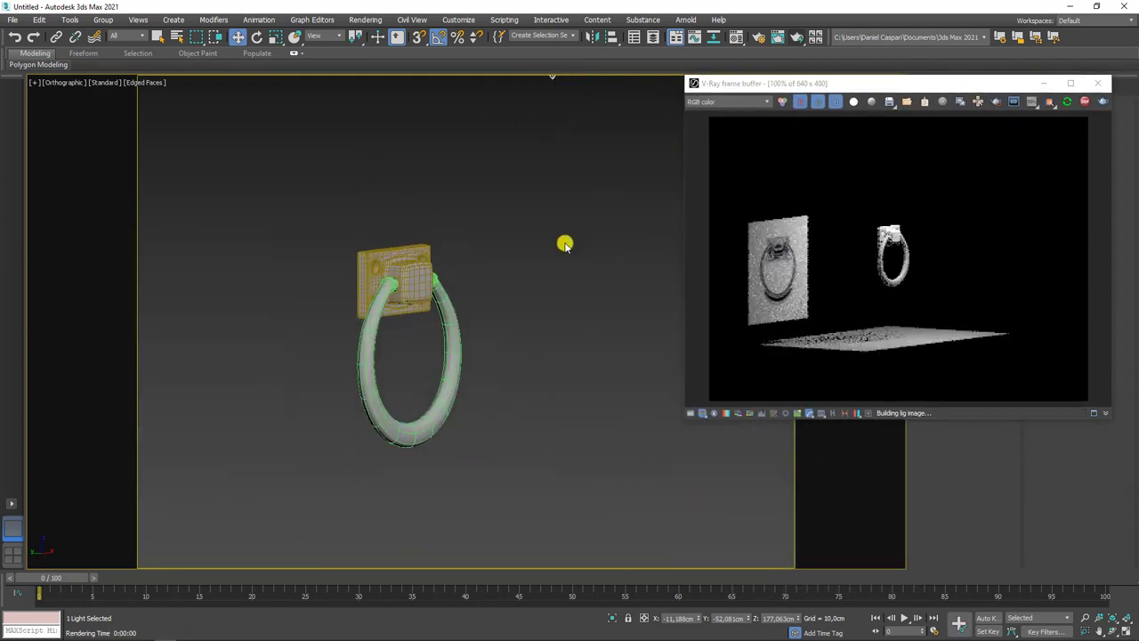
{"action": "scroll", "coordinate": [501, 339], "scroll_direction": "up", "scroll_amount": 1}
{"action": "scroll", "coordinate": [458, 356], "scroll_direction": "up", "scroll_amount": 2}
{"action": "scroll", "coordinate": [409, 294], "scroll_direction": "up", "scroll_amount": 3}
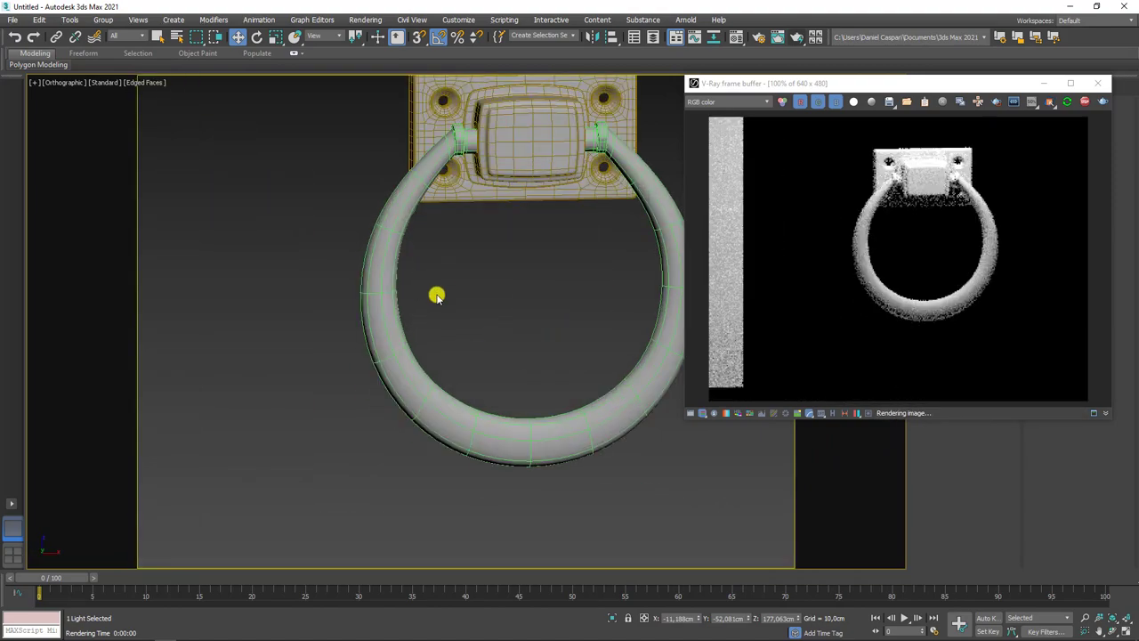
{"action": "scroll", "coordinate": [384, 347], "scroll_direction": "up", "scroll_amount": 1}
{"action": "mouse_move", "coordinate": [384, 348]}
{"action": "middle_mouse_down", "text": "alt"}
{"action": "mouse_move", "coordinate": [9, 315]}
{"action": "mouse_move", "coordinate": [302, 312]}
{"action": "mouse_move", "coordinate": [340, 333]}
{"action": "middle_mouse_up", "text": "alt"}
{"action": "scroll", "coordinate": [356, 330], "scroll_direction": "up", "scroll_amount": 2}
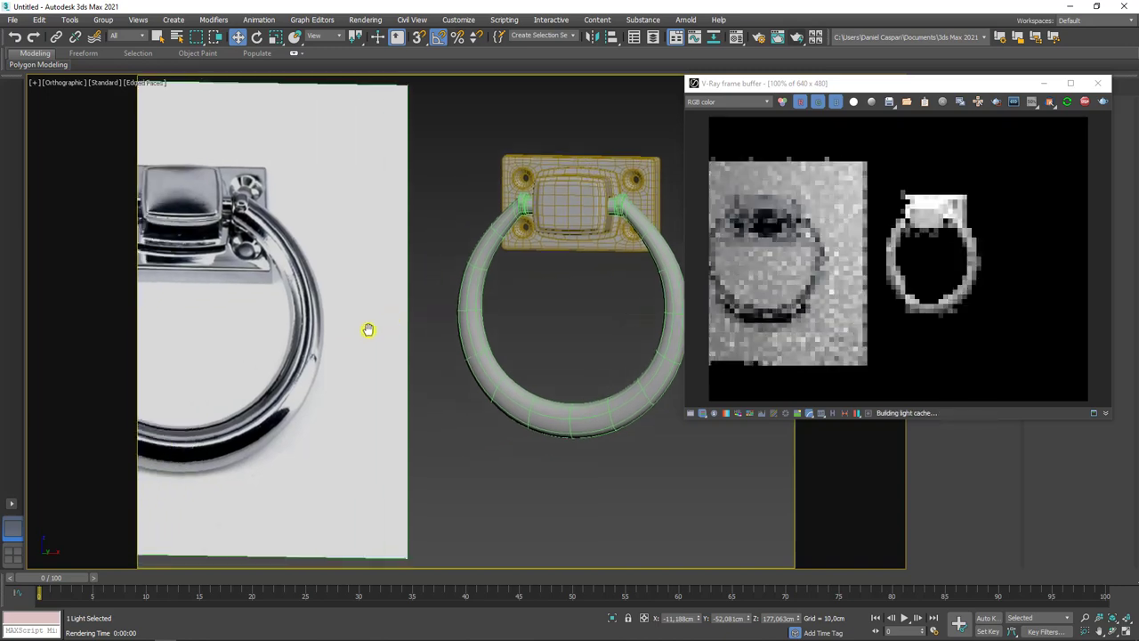
{"action": "scroll", "coordinate": [372, 326], "scroll_direction": "up", "scroll_amount": 1}
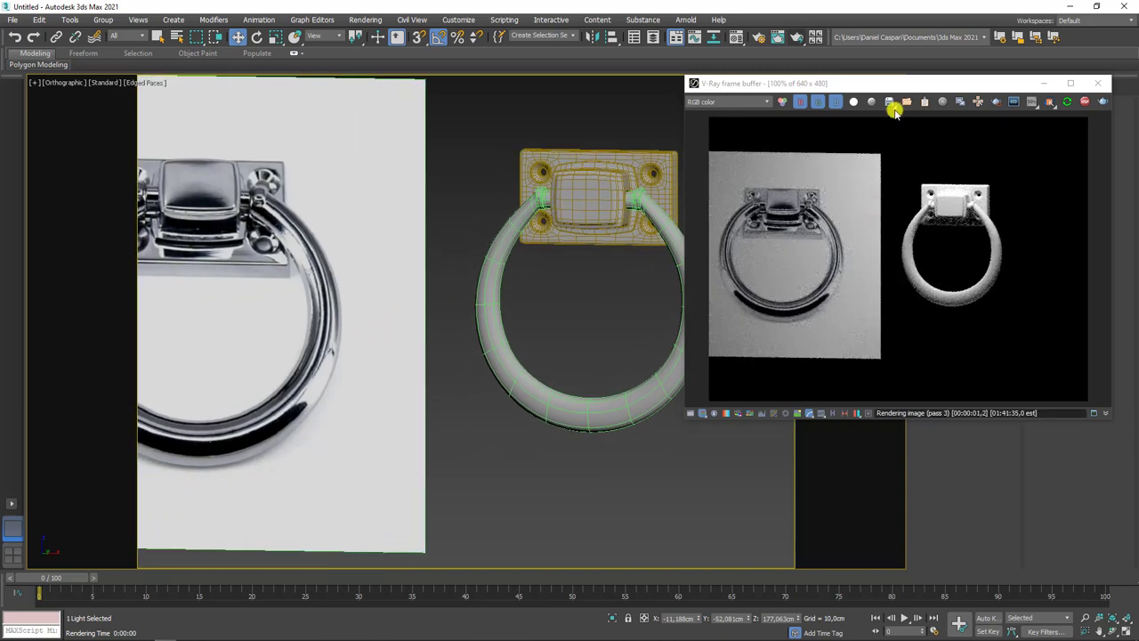
Reopen the Material Editor on material 02 beside the render window.
{"action": "left_click_drag", "start_coordinate": [897, 86], "coordinate": [934, 81]}
{"action": "mouse_move", "coordinate": [579, 329]}
{"action": "middle_mouse_down"}
{"action": "mouse_move", "coordinate": [519, 330]}
{"action": "mouse_move", "coordinate": [608, 302]}
{"action": "mouse_move", "coordinate": [643, 311]}
{"action": "mouse_move", "coordinate": [623, 333]}
{"action": "middle_mouse_up"}
{"action": "scroll", "coordinate": [518, 330], "scroll_direction": "up", "scroll_amount": 3}
{"action": "scroll", "coordinate": [607, 325], "scroll_direction": "up", "scroll_amount": 2}
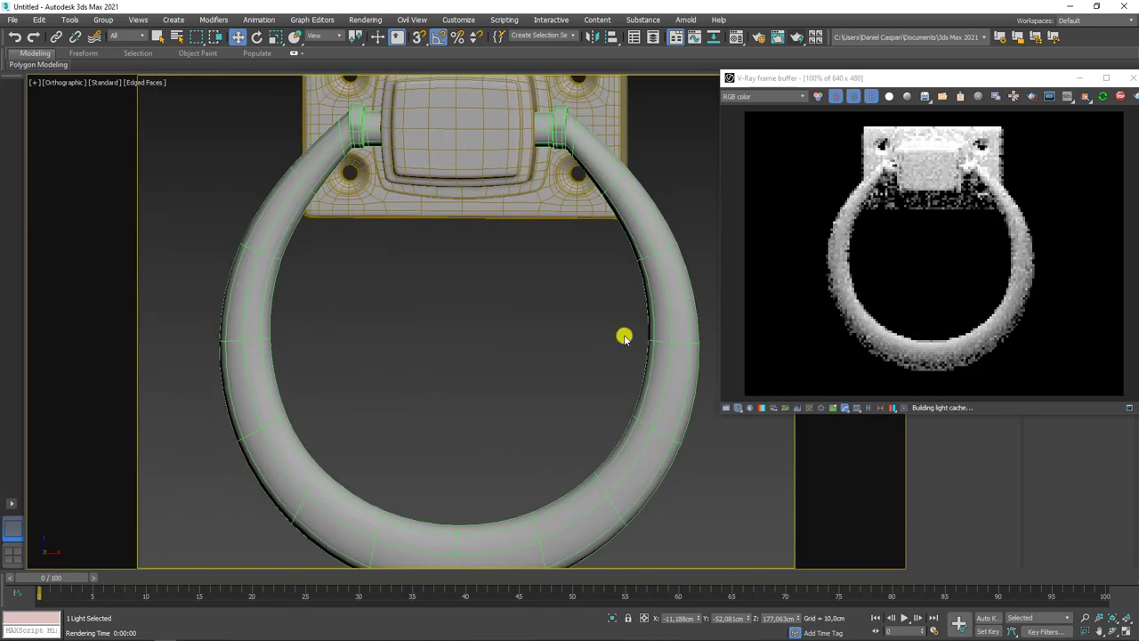
{"action": "scroll", "coordinate": [588, 310], "scroll_direction": "down", "scroll_amount": 1}
{"action": "scroll", "coordinate": [588, 310], "scroll_direction": "down", "scroll_amount": 1}
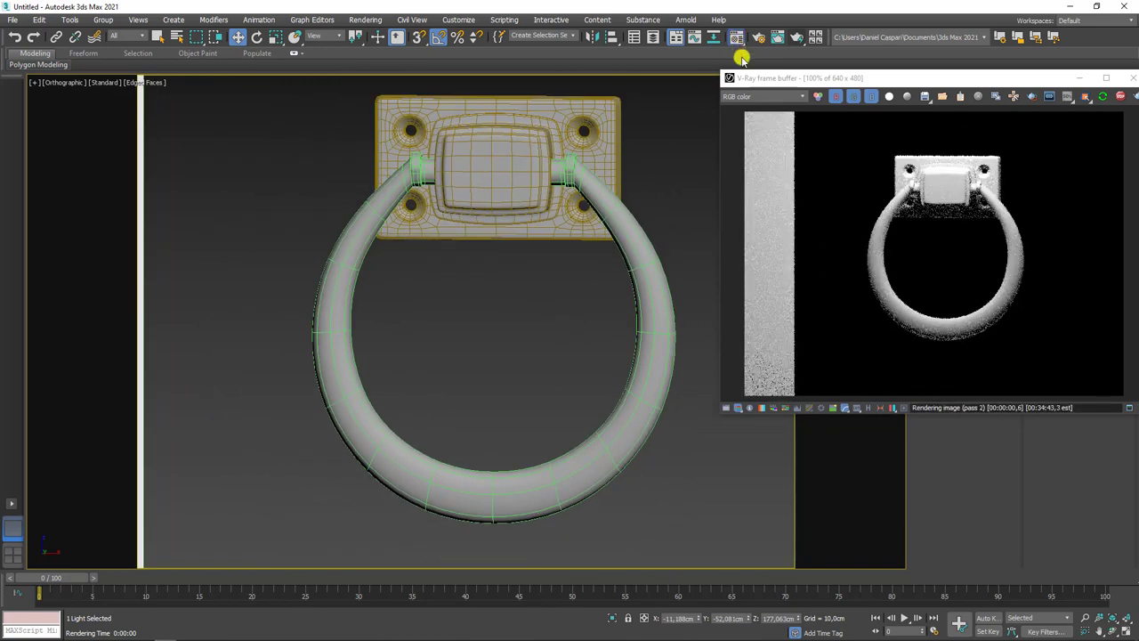
{"action": "key", "text": "m"}
{"action": "left_click_drag", "start_coordinate": [288, 60], "coordinate": [182, 59]}
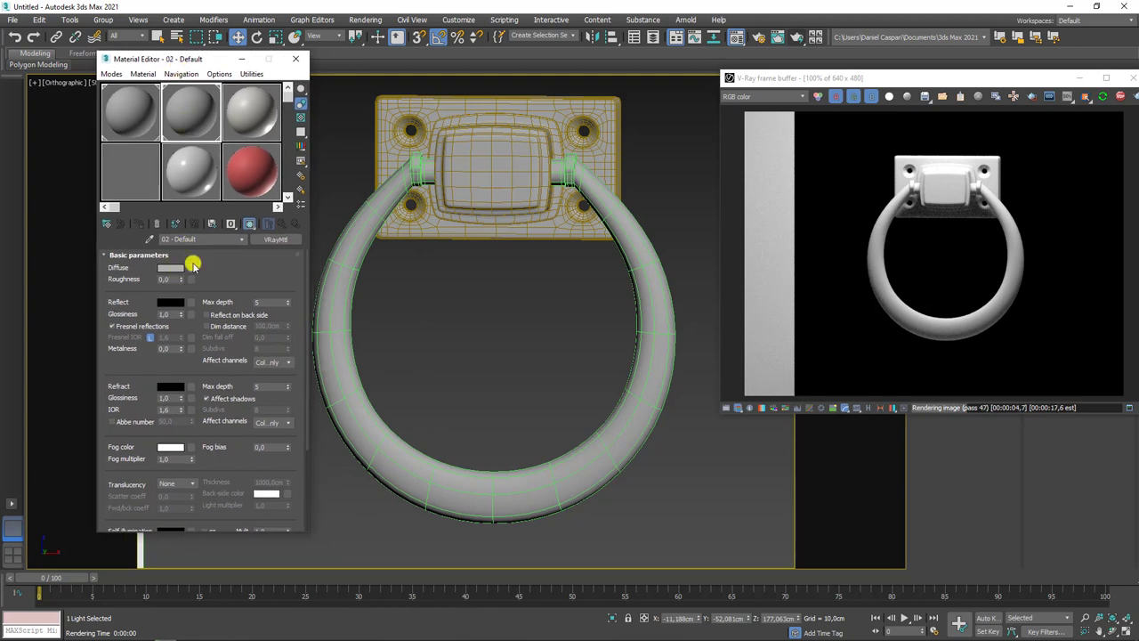
Set material 02's Diffuse colour to black and check the render's Alpha channel.
{"action": "left_click", "coordinate": [192, 266]}
{"action": "left_click", "coordinate": [335, 80]}
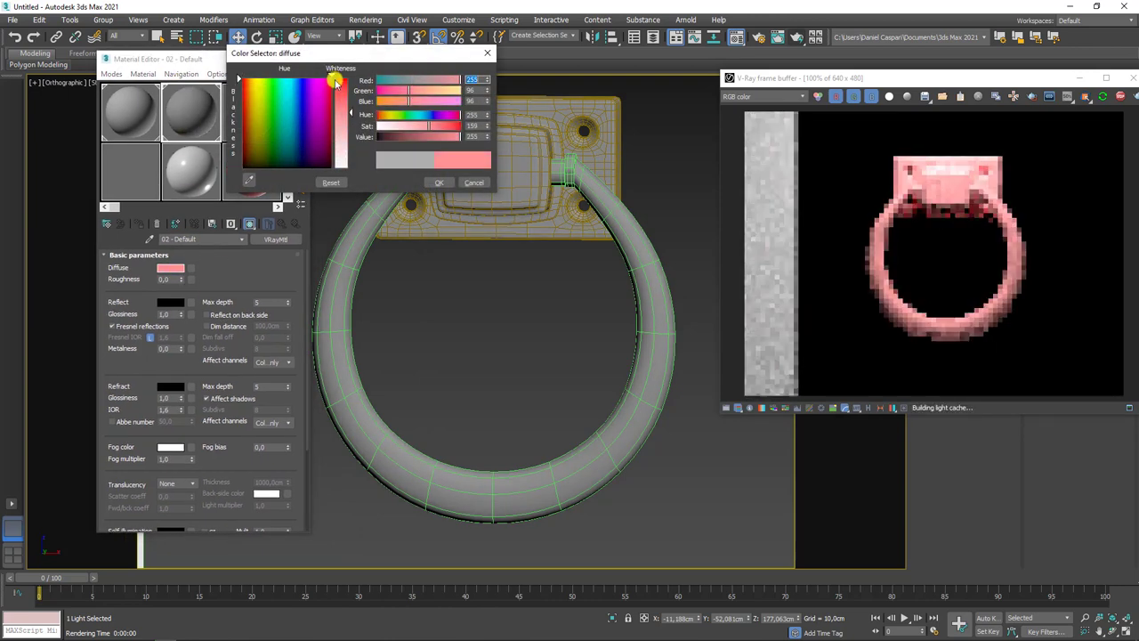
{"action": "left_click", "coordinate": [335, 80]}
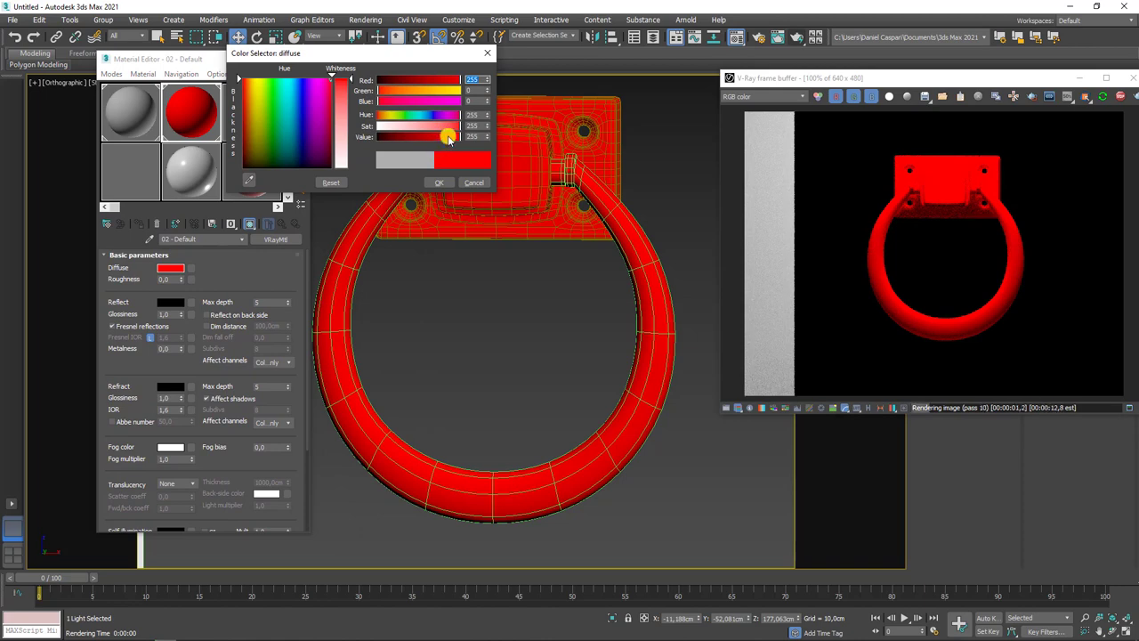
{"action": "mouse_move", "coordinate": [425, 91]}
{"action": "left_mouse_down"}
{"action": "mouse_move", "coordinate": [398, 91]}
{"action": "mouse_move", "coordinate": [452, 119]}
{"action": "mouse_move", "coordinate": [399, 115]}
{"action": "mouse_move", "coordinate": [354, 134]}
{"action": "left_mouse_up"}
{"action": "left_click", "coordinate": [437, 183]}
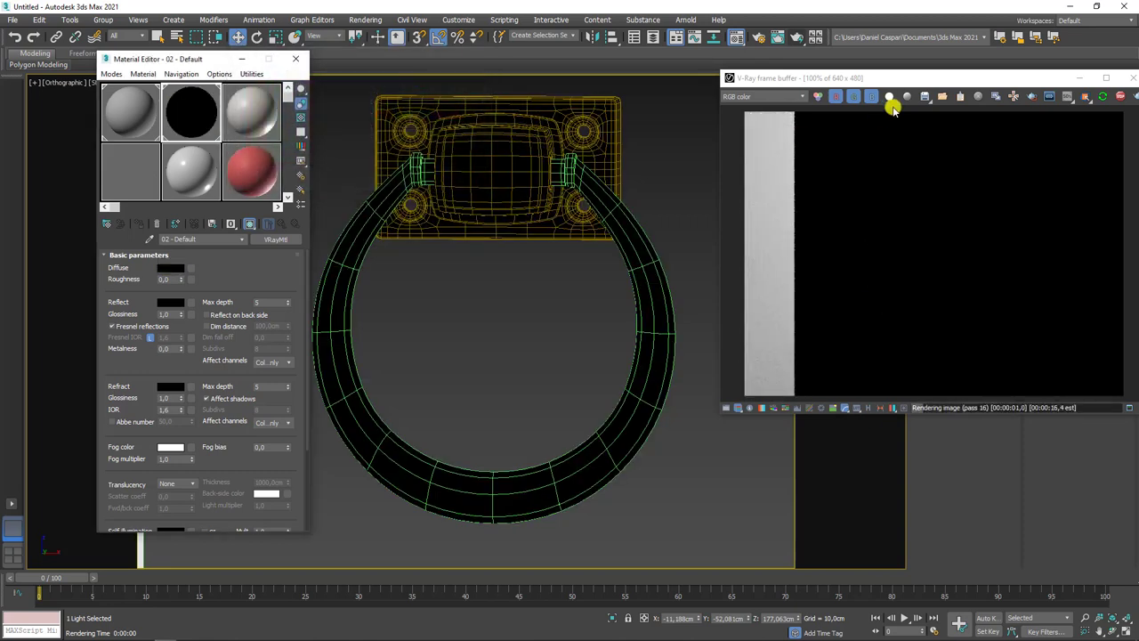
{"action": "left_click", "coordinate": [892, 98]}
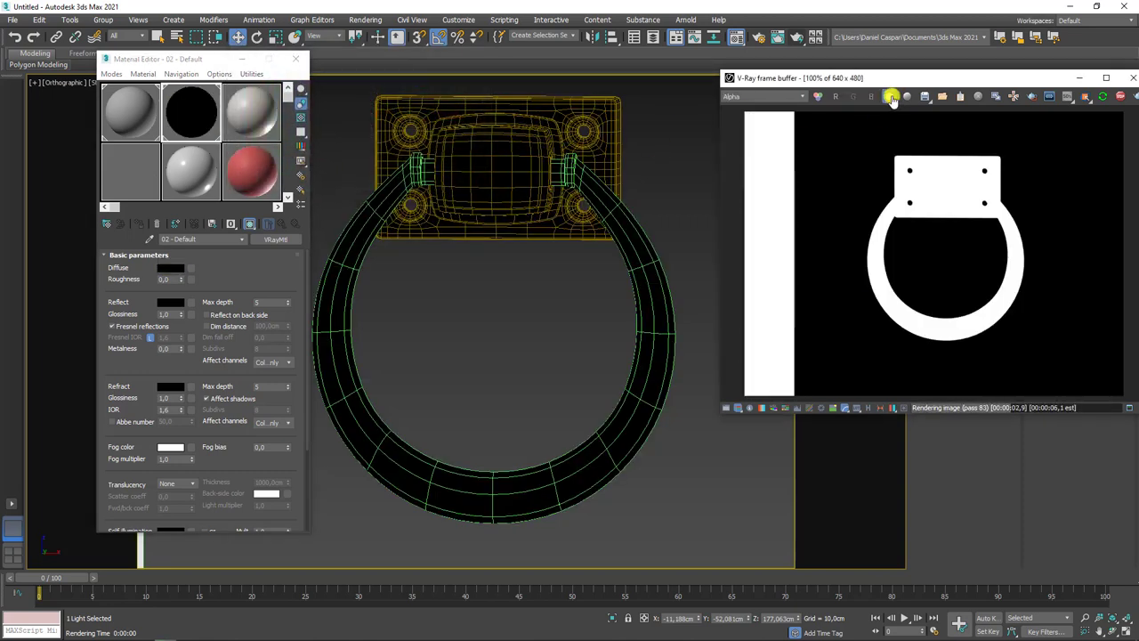
{"action": "left_click", "coordinate": [891, 98]}
Set the Reflect colour to white for a dark reflective metal look.
{"action": "middle_click_drag", "start_coordinate": [570, 262], "coordinate": [574, 267], "text": "alt"}
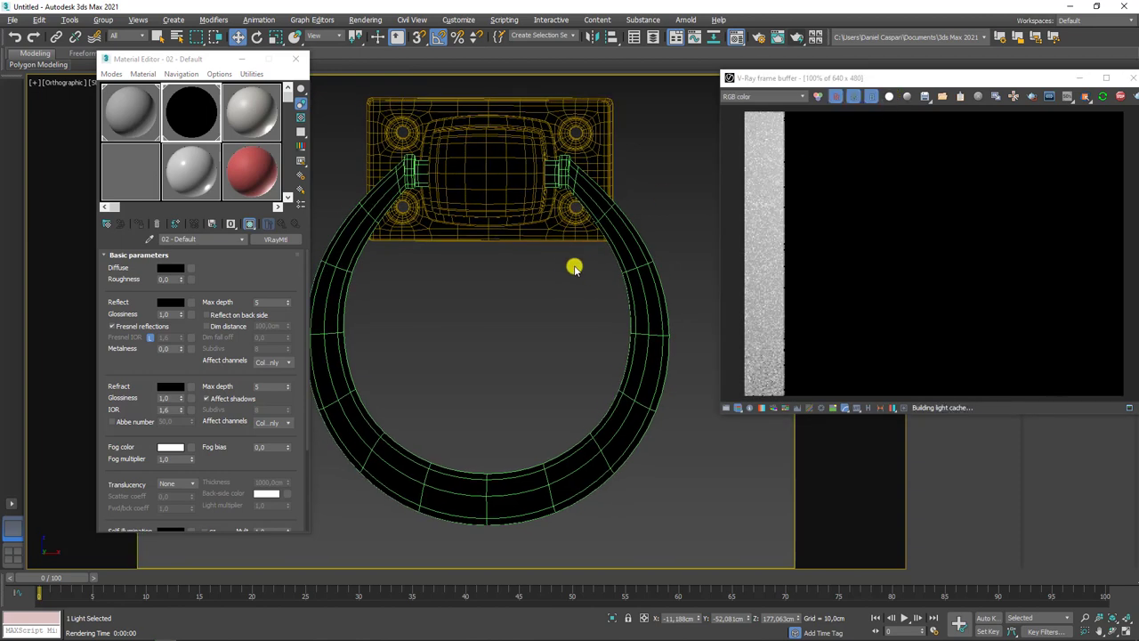
{"action": "left_click", "coordinate": [173, 301]}
{"action": "left_click", "coordinate": [350, 167]}
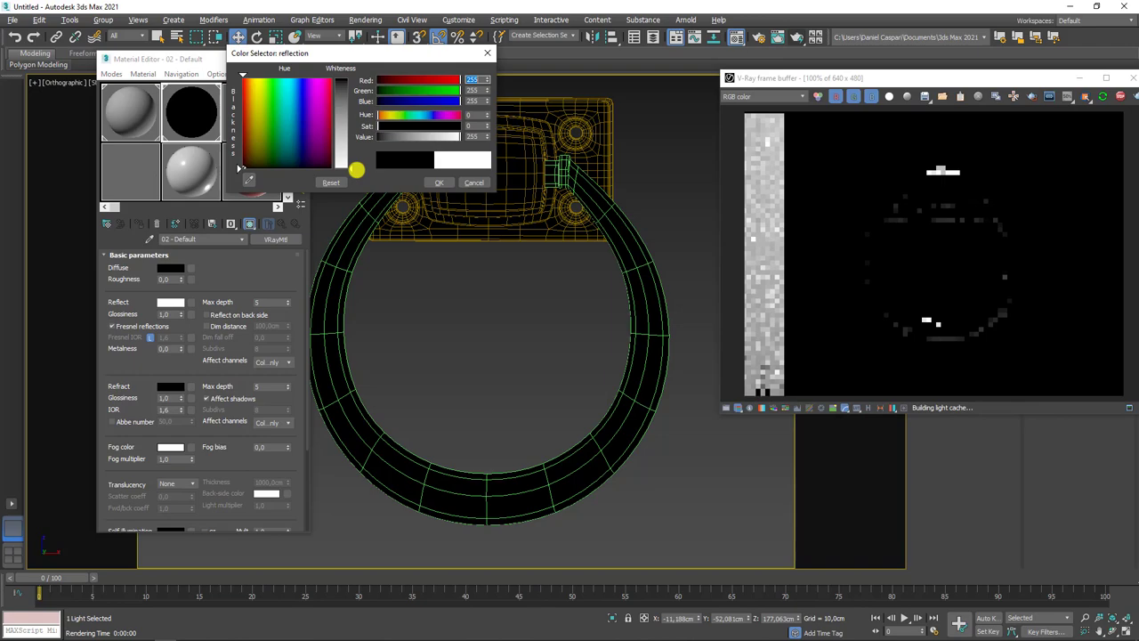
{"action": "left_click", "coordinate": [433, 182]}
{"action": "mouse_move", "coordinate": [508, 223]}
{"action": "middle_mouse_down", "text": "alt"}
{"action": "mouse_move", "coordinate": [546, 326]}
{"action": "mouse_move", "coordinate": [631, 321]}
{"action": "mouse_move", "coordinate": [525, 301]}
{"action": "mouse_move", "coordinate": [567, 308]}
{"action": "mouse_move", "coordinate": [424, 303]}
{"action": "mouse_move", "coordinate": [454, 333]}
{"action": "mouse_move", "coordinate": [321, 315]}
{"action": "mouse_move", "coordinate": [602, 338]}
{"action": "middle_mouse_up", "text": "alt"}
{"action": "scroll", "coordinate": [582, 300], "scroll_direction": "up", "scroll_amount": 2}
{"action": "middle_click_drag", "start_coordinate": [581, 300], "coordinate": [443, 351]}
{"action": "scroll", "coordinate": [360, 250], "scroll_direction": "up", "scroll_amount": 2}
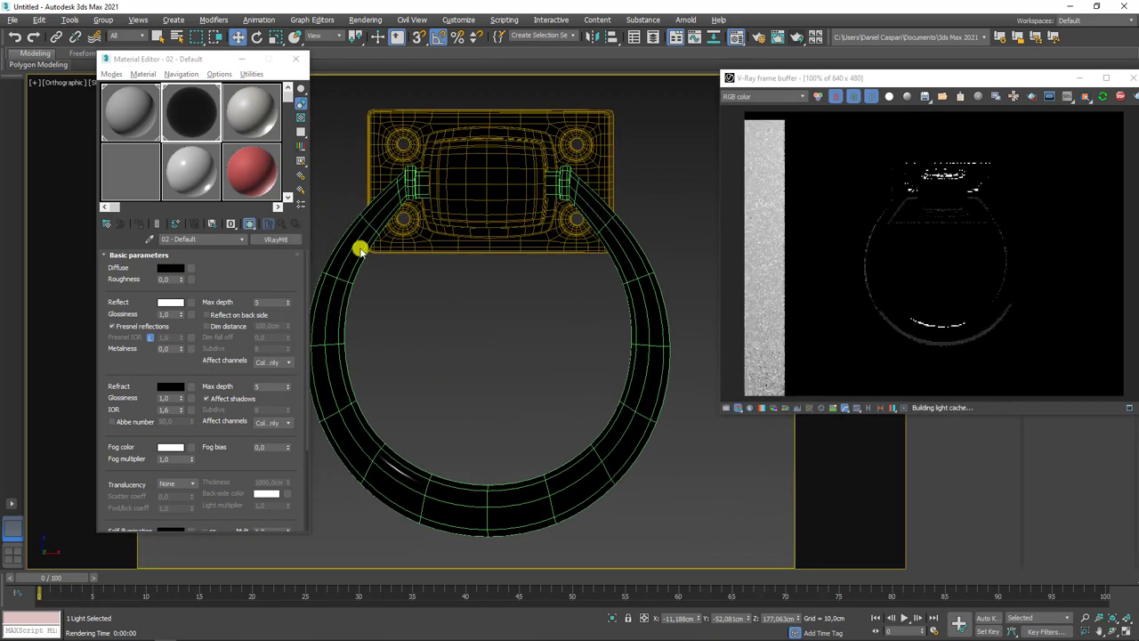
{"action": "scroll", "coordinate": [203, 294], "scroll_direction": "down", "scroll_amount": 1}
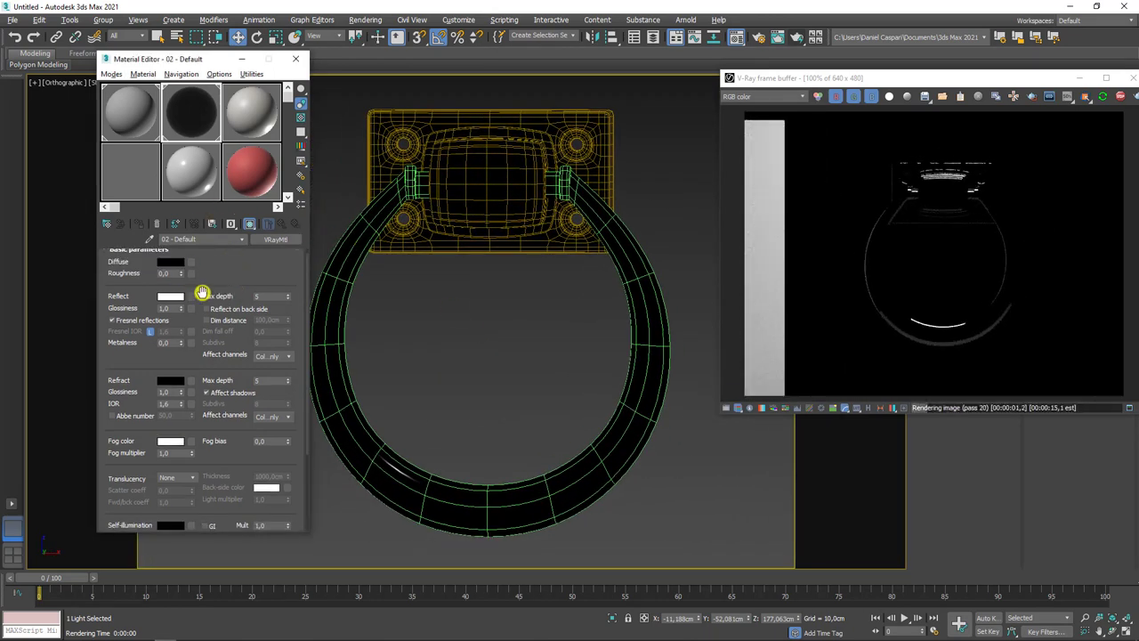
Tint the knocker material's reflection colour orange in the Color Selector.
{"action": "left_click", "coordinate": [174, 298]}
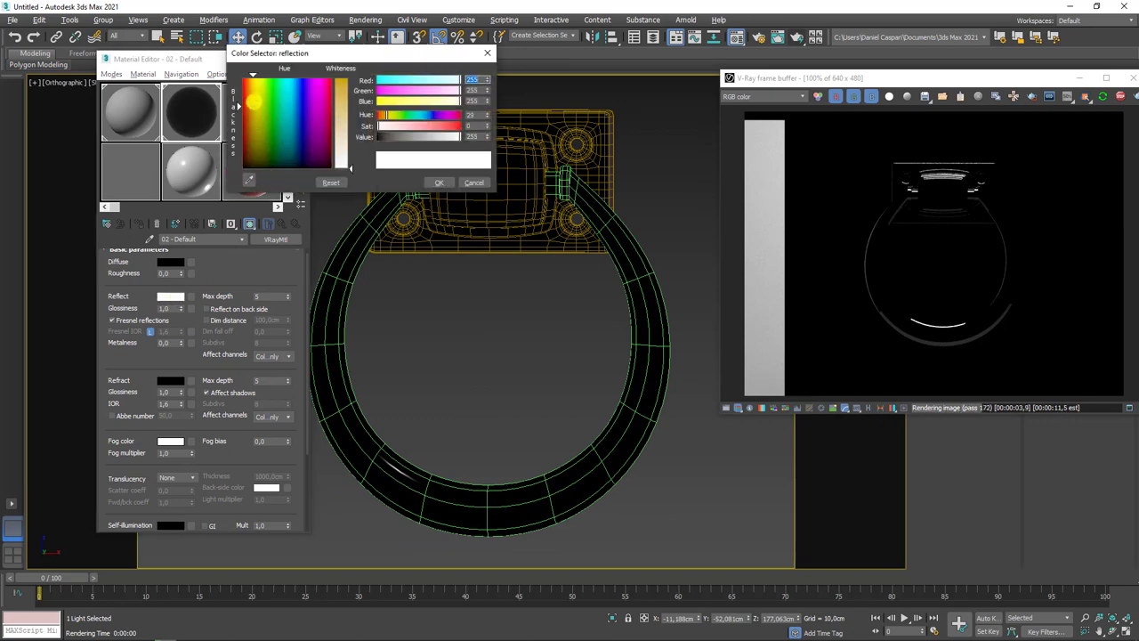
{"action": "left_click_drag", "start_coordinate": [360, 120], "coordinate": [347, 78]}
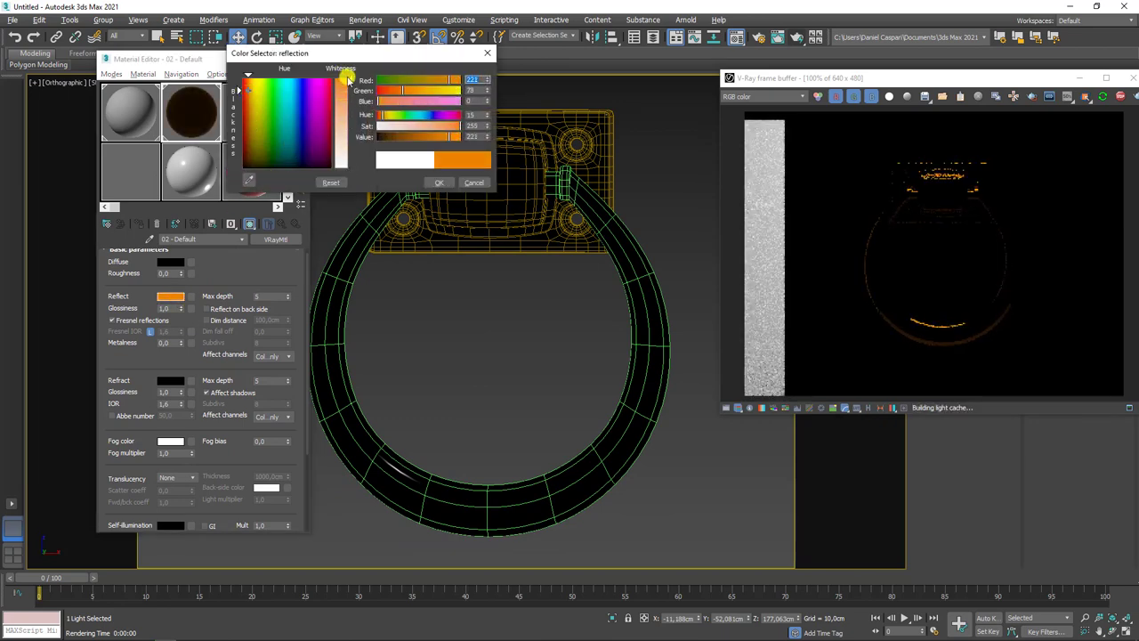
{"action": "left_click_drag", "start_coordinate": [442, 138], "coordinate": [460, 140]}
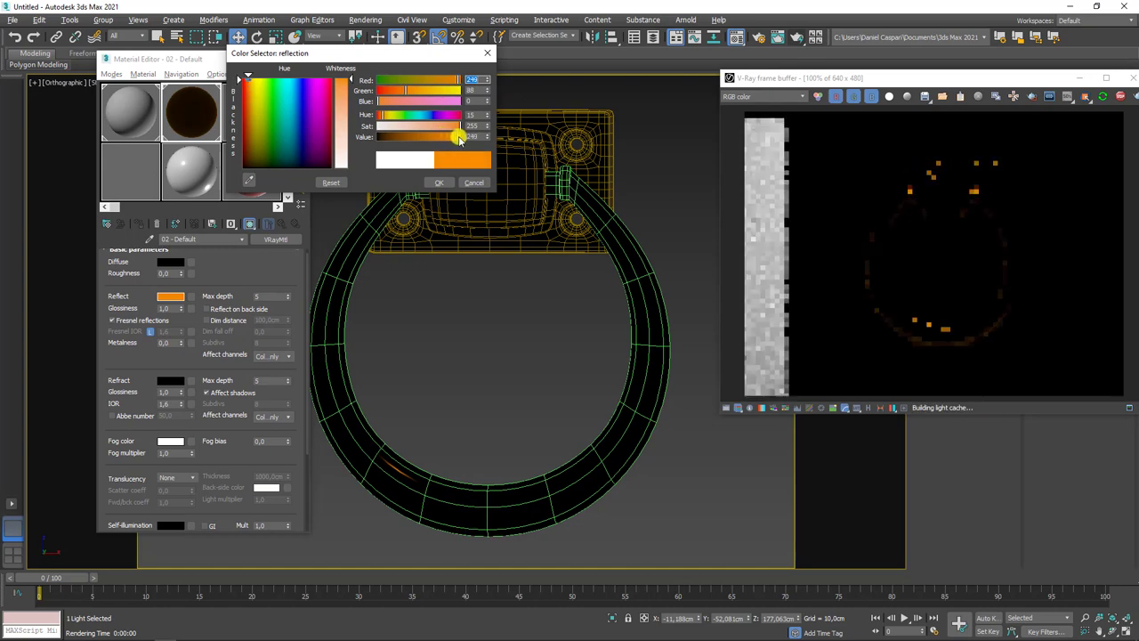
{"action": "left_click_drag", "start_coordinate": [412, 98], "coordinate": [411, 92]}
{"action": "left_click_drag", "start_coordinate": [440, 147], "coordinate": [445, 139]}
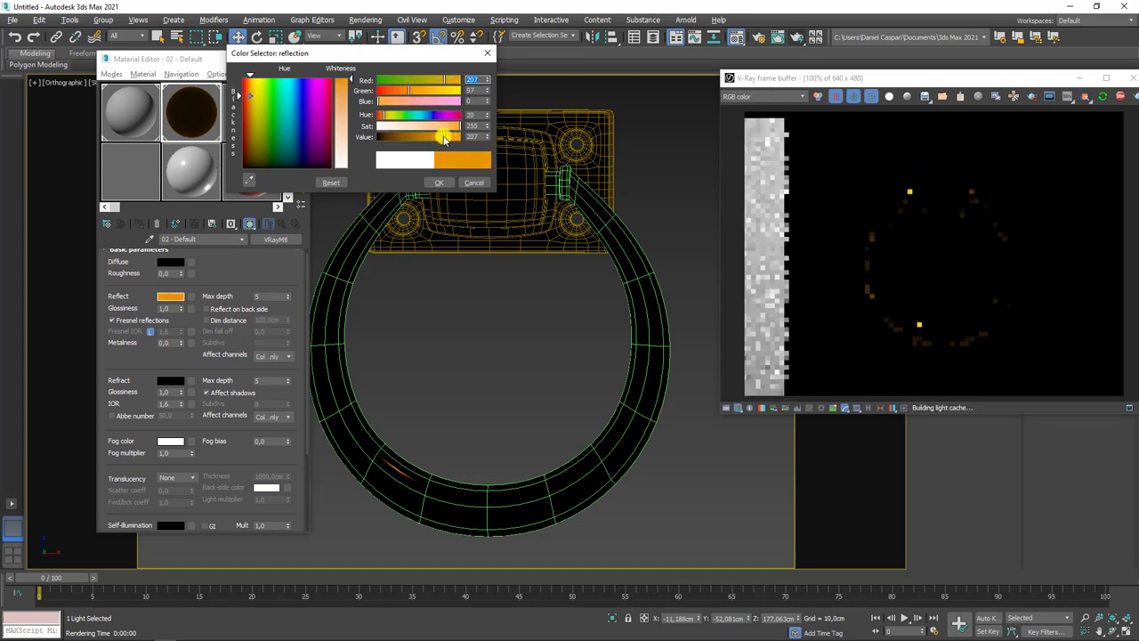
{"action": "left_click", "coordinate": [442, 183]}
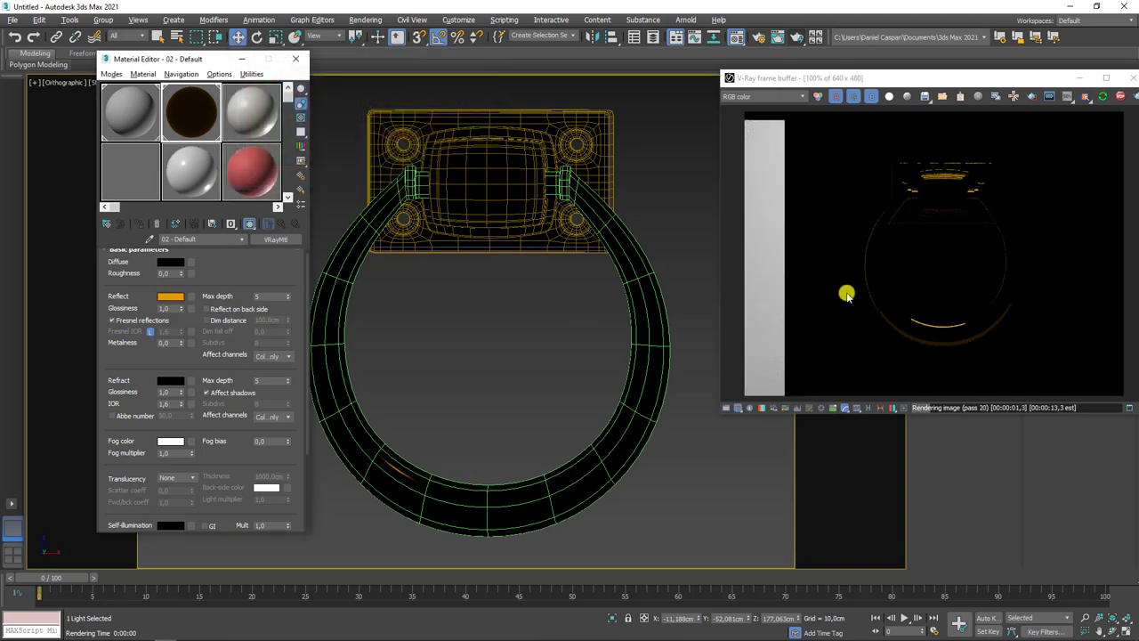
Set reflection glossiness to 0,85 and raise the Fresnel IOR to 5,15.
{"action": "mouse_move", "coordinate": [576, 307]}
{"action": "middle_mouse_down", "text": "alt"}
{"action": "mouse_move", "coordinate": [415, 276]}
{"action": "mouse_move", "coordinate": [546, 272]}
{"action": "middle_mouse_up", "text": "alt"}
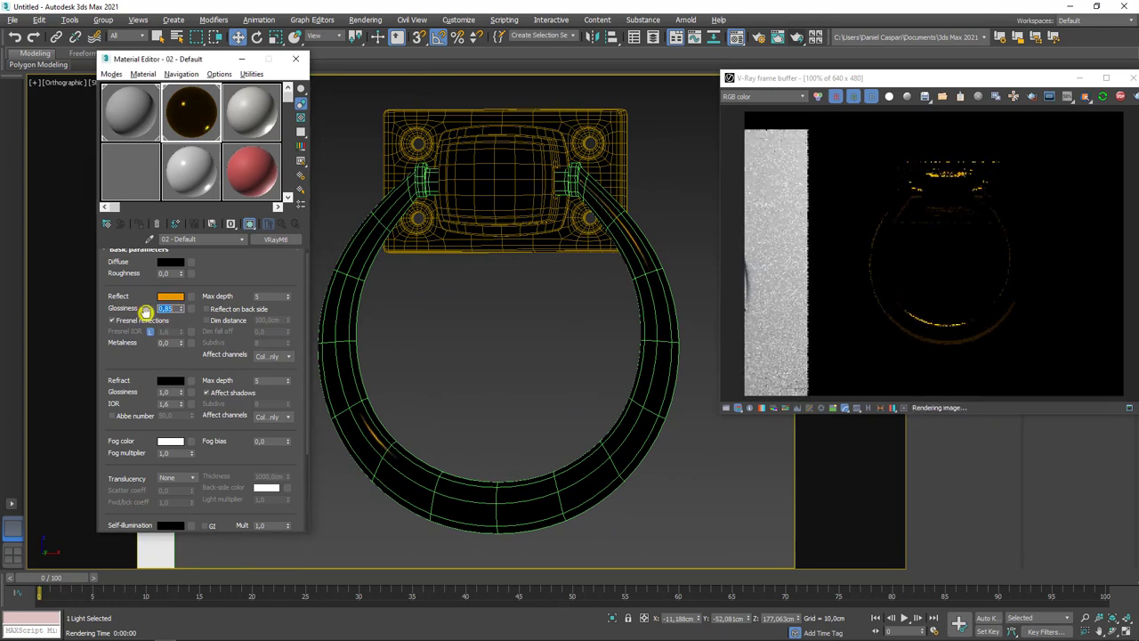
{"action": "mouse_move", "coordinate": [391, 318]}
{"action": "middle_mouse_down", "text": "alt"}
{"action": "mouse_move", "coordinate": [435, 315]}
{"action": "mouse_move", "coordinate": [354, 345]}
{"action": "middle_mouse_up", "text": "alt"}
{"action": "scroll", "coordinate": [365, 336], "scroll_direction": "up", "scroll_amount": 3}
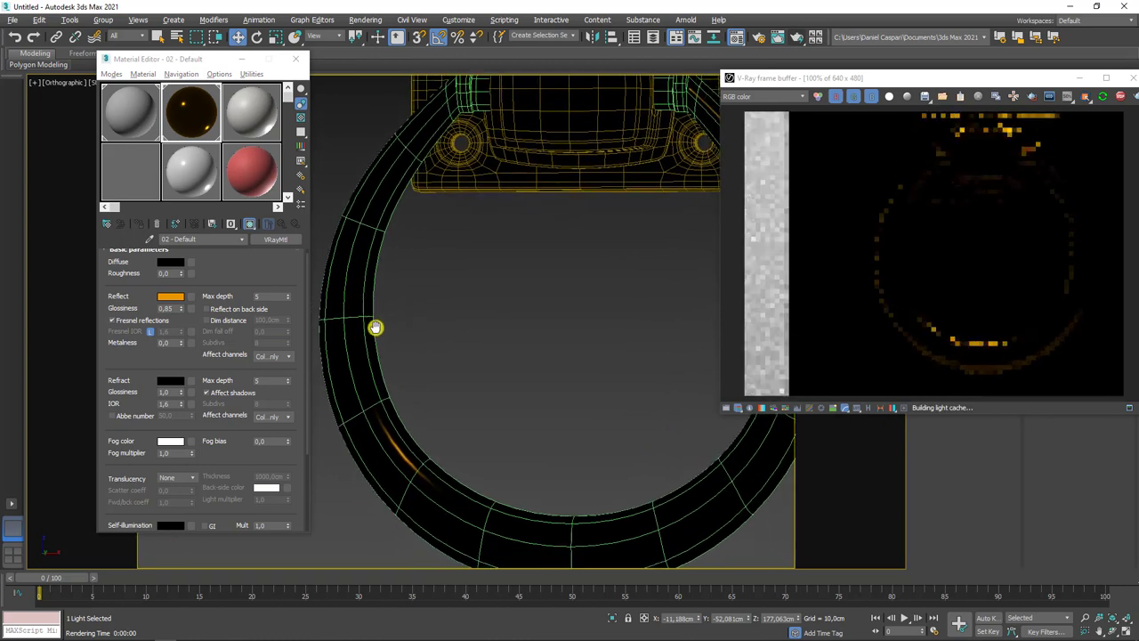
{"action": "scroll", "coordinate": [409, 335], "scroll_direction": "down", "scroll_amount": 3}
{"action": "mouse_move", "coordinate": [445, 340]}
{"action": "middle_mouse_down", "text": "alt"}
{"action": "mouse_move", "coordinate": [413, 347]}
{"action": "mouse_move", "coordinate": [382, 325]}
{"action": "middle_mouse_up", "text": "alt"}
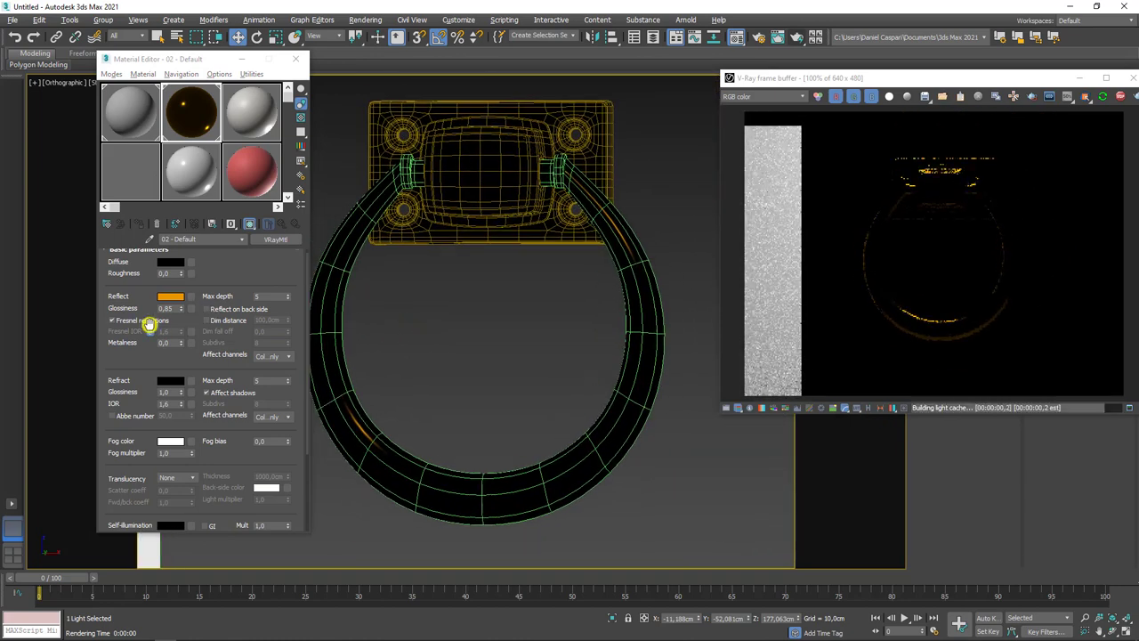
{"action": "mouse_move", "coordinate": [182, 332]}
{"action": "left_mouse_down"}
{"action": "mouse_move", "coordinate": [185, 225]}
{"action": "mouse_move", "coordinate": [185, 263]}
{"action": "left_mouse_up"}
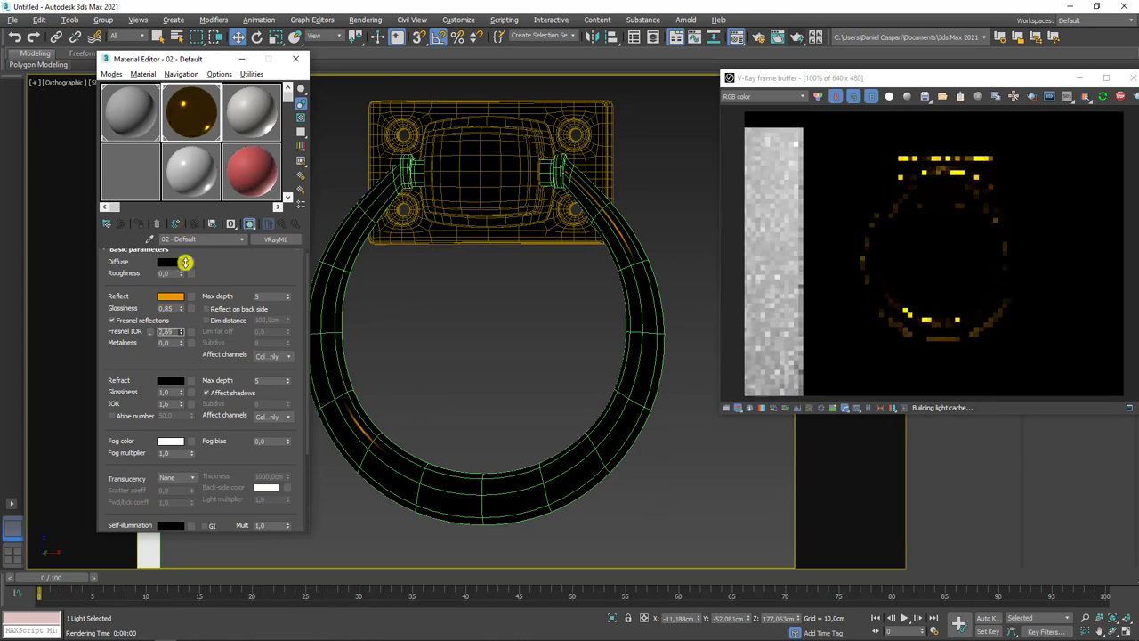
{"action": "left_click_drag", "start_coordinate": [193, 139], "coordinate": [213, 112]}
Open an enlarged material sample preview with a checkered background.
{"action": "double_click", "coordinate": [191, 112]}
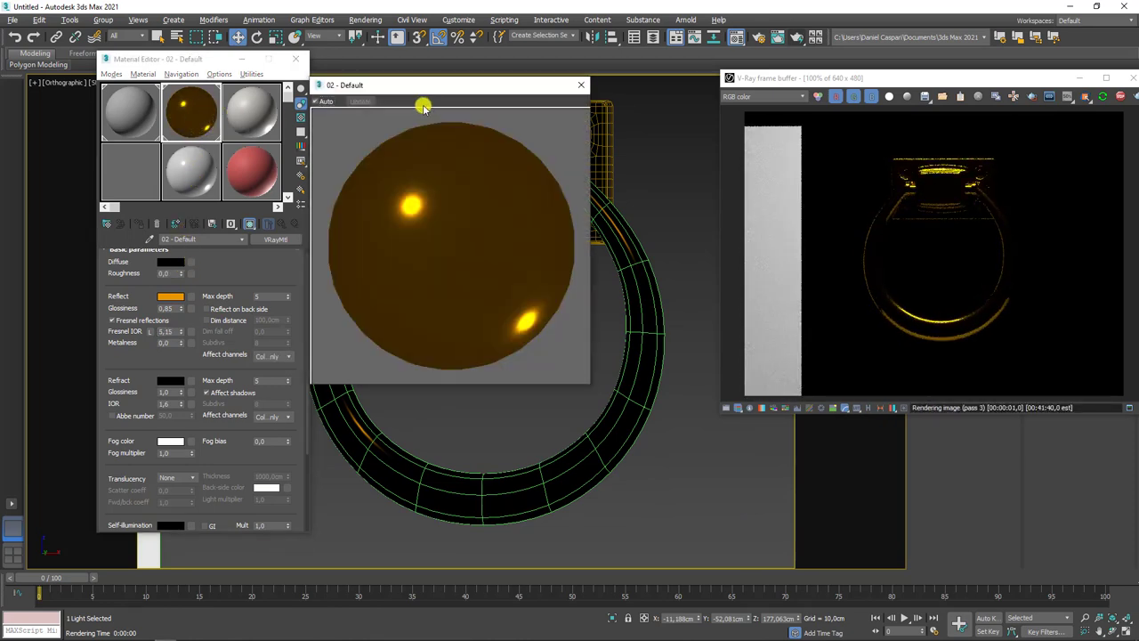
{"action": "mouse_move", "coordinate": [422, 92]}
{"action": "left_mouse_down"}
{"action": "mouse_move", "coordinate": [814, 69]}
{"action": "mouse_move", "coordinate": [715, 43]}
{"action": "mouse_move", "coordinate": [474, 42]}
{"action": "left_mouse_up"}
{"action": "left_click", "coordinate": [301, 118]}
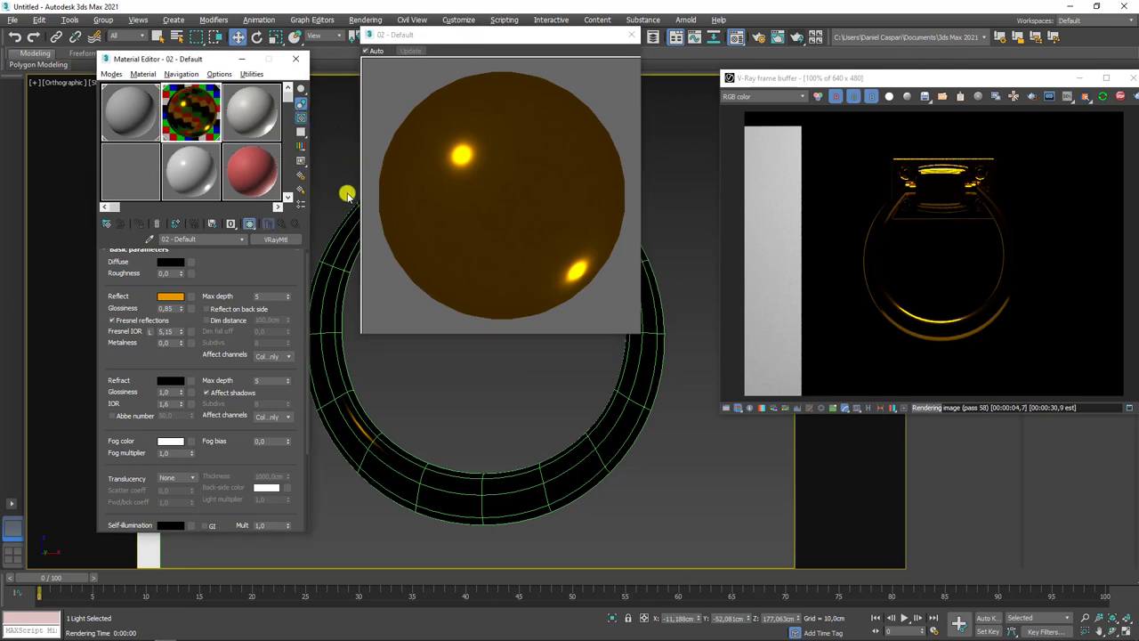
Set the Fresnel IOR to 25,0 and close the enlarged sample preview.
{"action": "left_click_drag", "start_coordinate": [182, 331], "coordinate": [174, 306]}
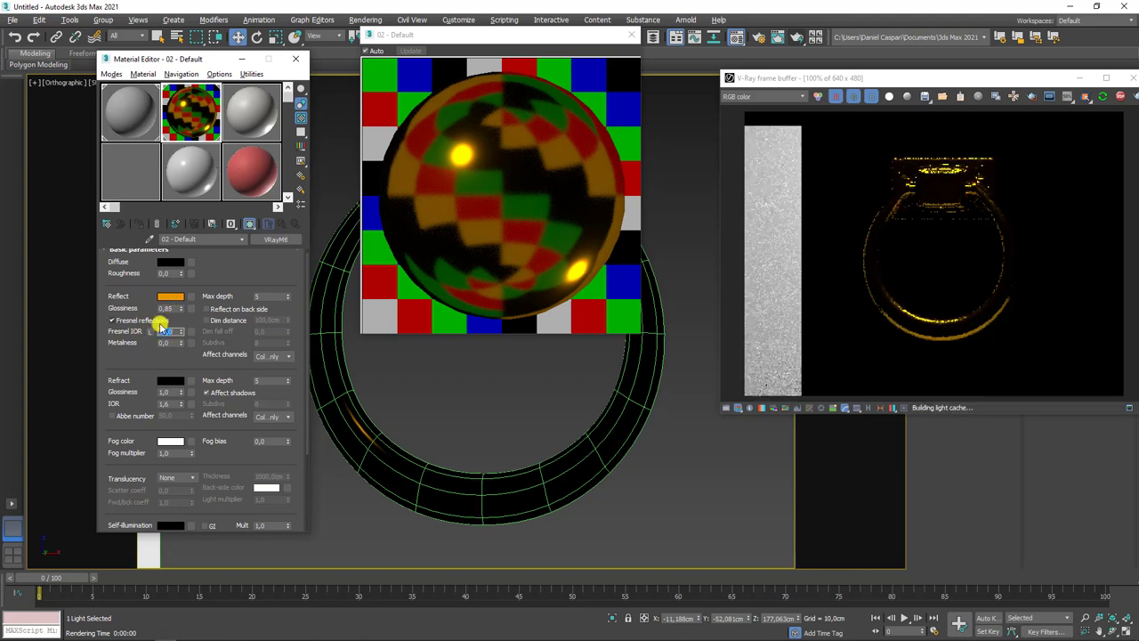
{"action": "left_click", "coordinate": [163, 329]}
{"action": "type", "text": "25"}
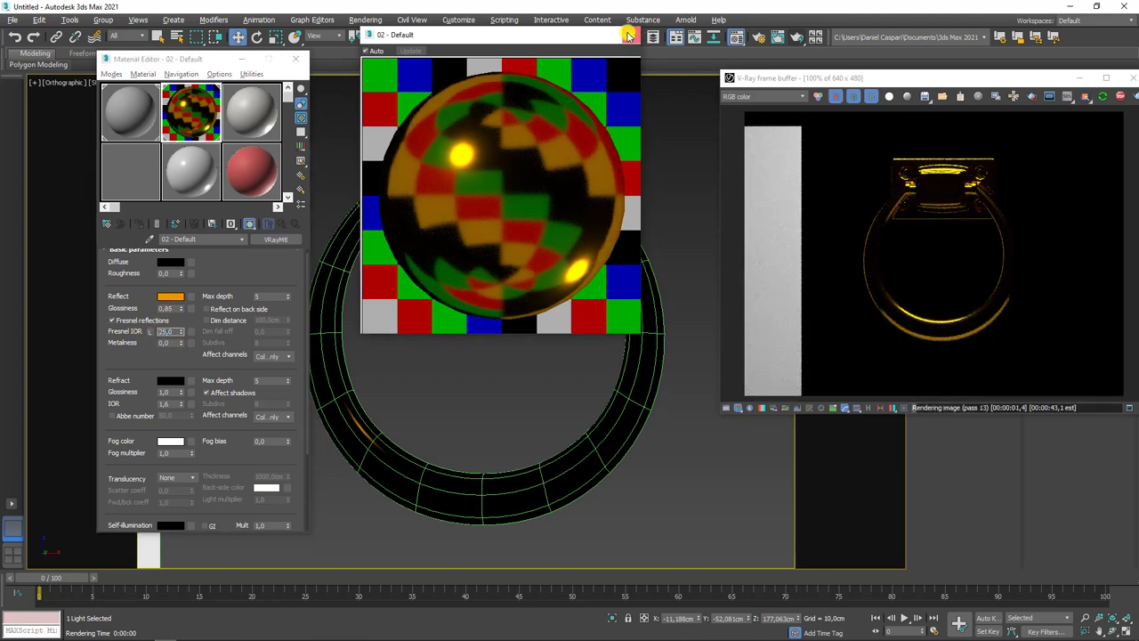
{"action": "left_click", "coordinate": [632, 34]}
{"action": "middle_click_drag", "start_coordinate": [478, 288], "coordinate": [361, 286]}
{"action": "scroll", "coordinate": [424, 283], "scroll_direction": "down", "scroll_amount": 2}
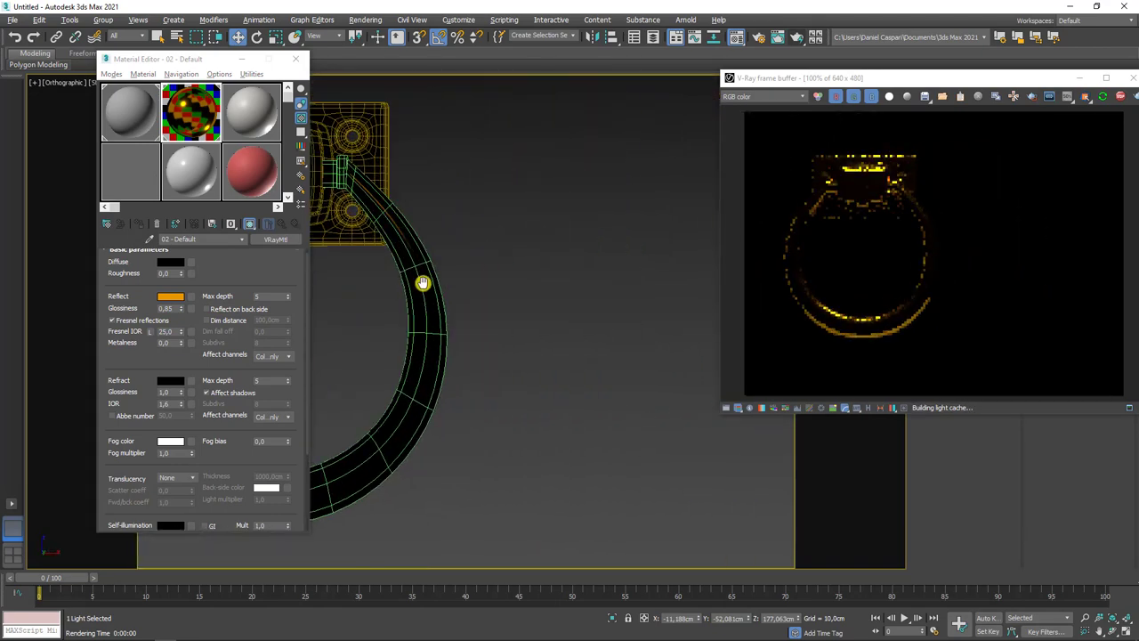
{"action": "scroll", "coordinate": [631, 275], "scroll_direction": "down", "scroll_amount": 3}
{"action": "scroll", "coordinate": [519, 229], "scroll_direction": "down", "scroll_amount": 1}
{"action": "scroll", "coordinate": [498, 233], "scroll_direction": "down", "scroll_amount": 3}
Clone the V-Ray plane light and rotate the copy to light the knocker from one side.
{"action": "scroll", "coordinate": [499, 233], "scroll_direction": "down", "scroll_amount": 4}
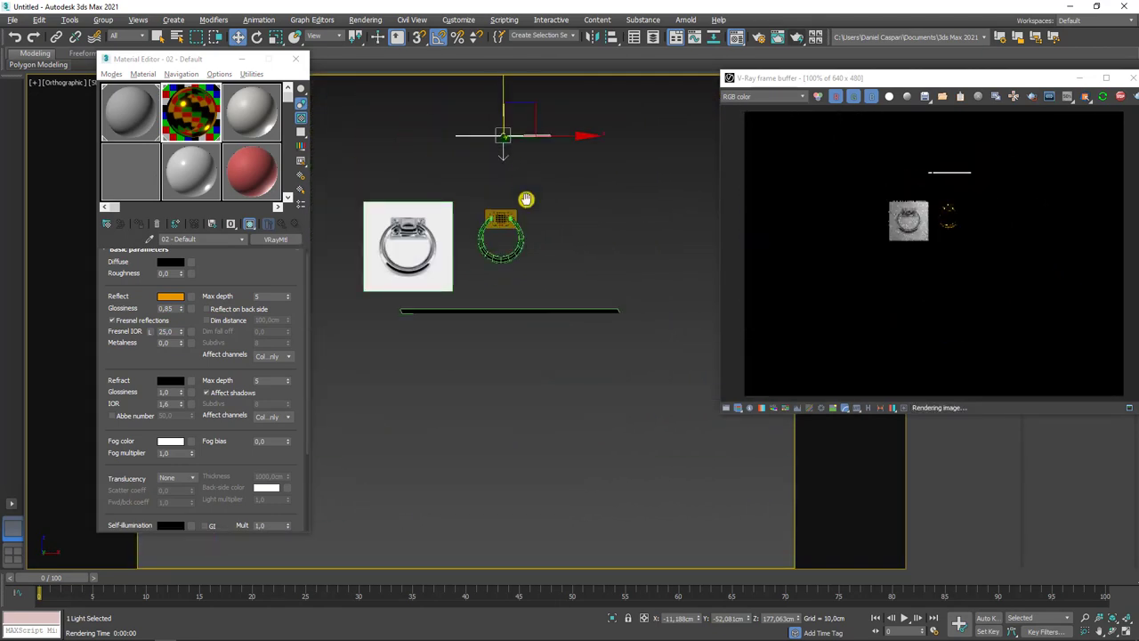
{"action": "middle_click_drag", "start_coordinate": [527, 199], "coordinate": [567, 246]}
{"action": "left_click_drag", "start_coordinate": [571, 210], "coordinate": [455, 303], "text": "shift"}
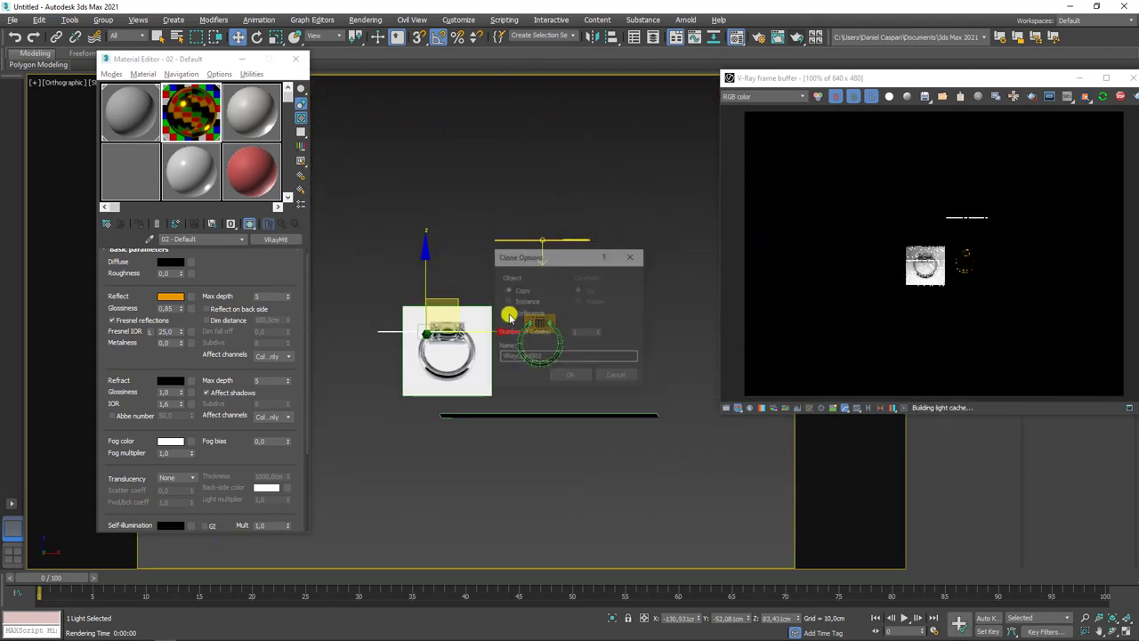
{"action": "left_click", "coordinate": [572, 380]}
{"action": "key", "text": "e"}
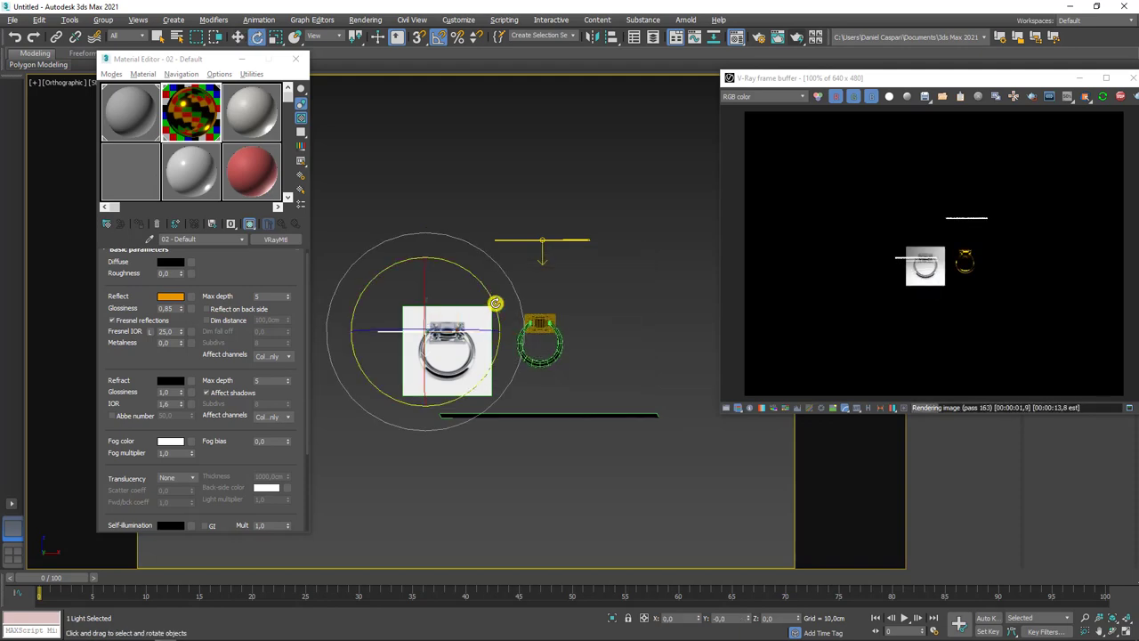
{"action": "left_click_drag", "start_coordinate": [495, 306], "coordinate": [485, 315]}
{"action": "middle_click_drag", "start_coordinate": [485, 315], "coordinate": [401, 351], "text": "alt"}
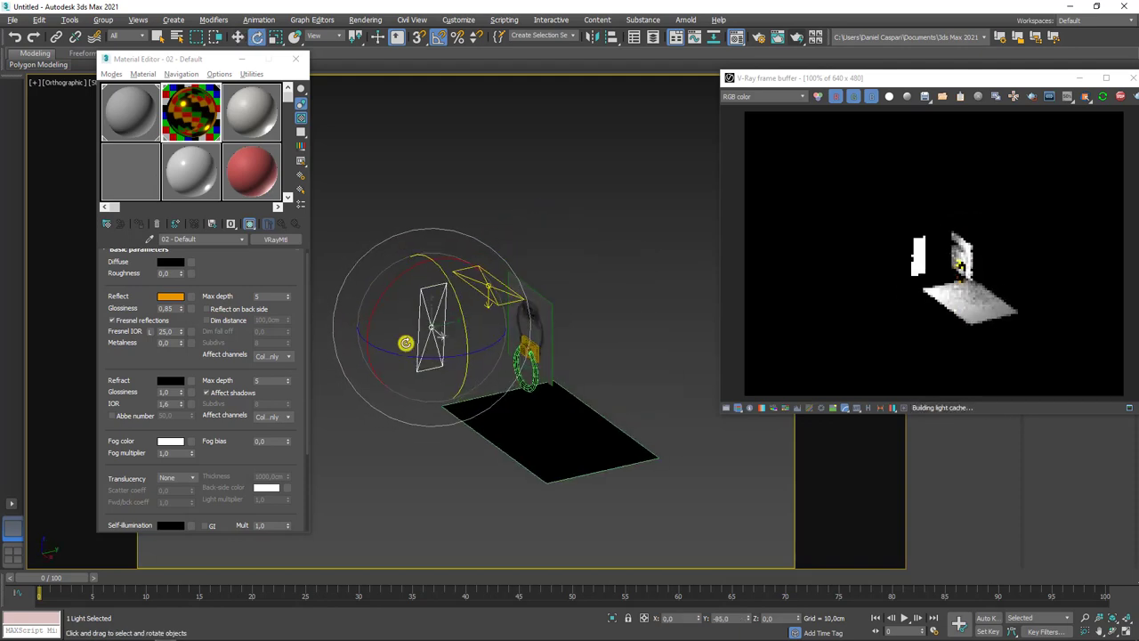
{"action": "left_click_drag", "start_coordinate": [439, 334], "coordinate": [443, 336]}
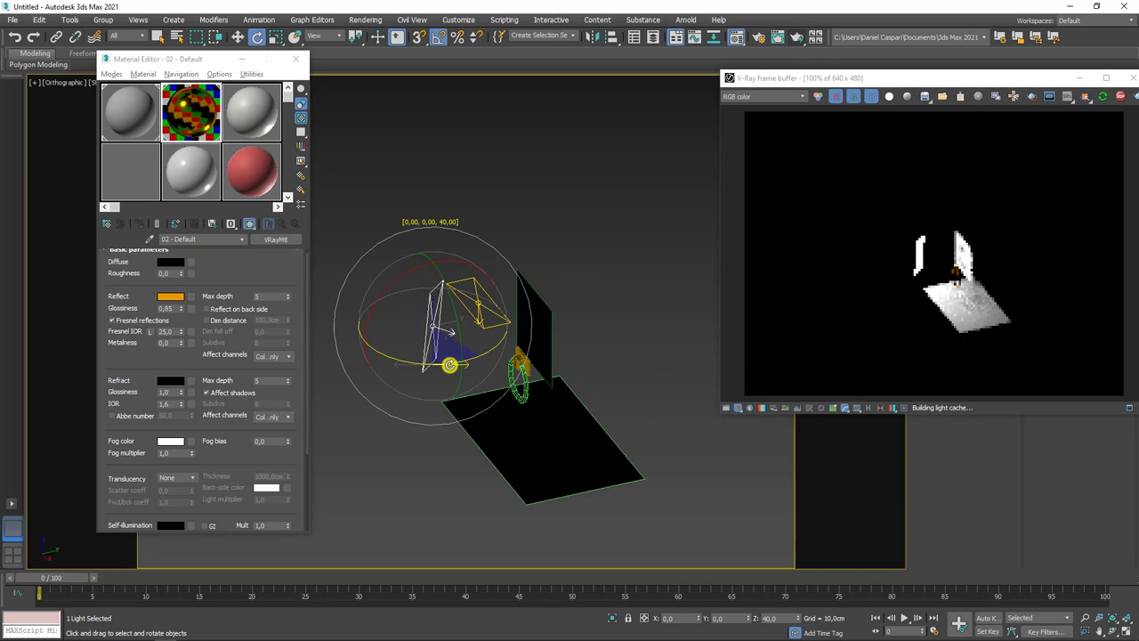
{"action": "key", "text": "w"}
{"action": "middle_click_drag", "start_coordinate": [463, 334], "coordinate": [461, 339], "text": "alt"}
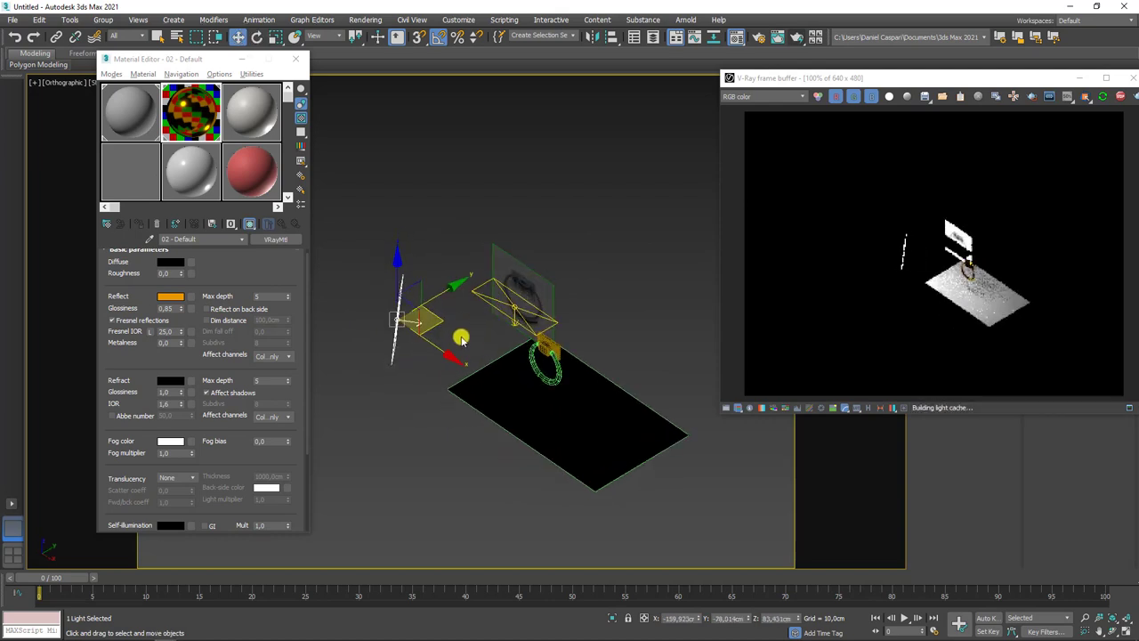
{"action": "key", "text": "e"}
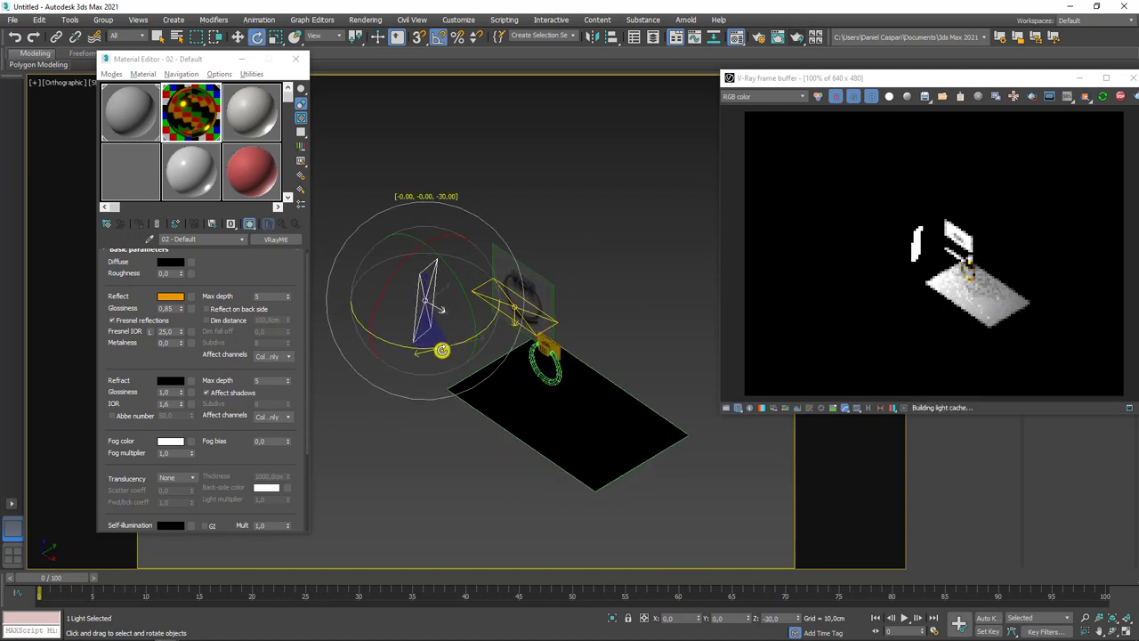
Clone a second V-Ray light copy to light the knocker from the other side.
{"action": "key", "text": "w"}
{"action": "mouse_move", "coordinate": [463, 326]}
{"action": "left_mouse_down", "text": "shift"}
{"action": "mouse_move", "coordinate": [661, 450]}
{"action": "mouse_move", "coordinate": [722, 473]}
{"action": "left_mouse_up", "text": "shift"}
{"action": "left_click", "coordinate": [563, 377]}
{"action": "key", "text": "e"}
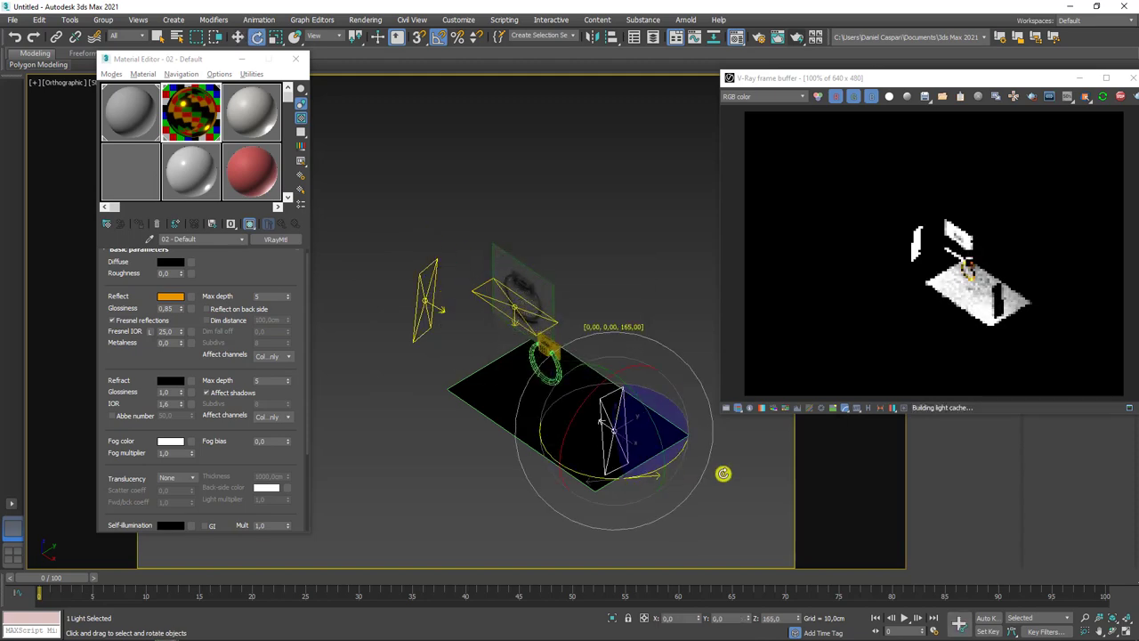
{"action": "mouse_move", "coordinate": [715, 478]}
{"action": "middle_mouse_down", "text": "alt"}
{"action": "mouse_move", "coordinate": [597, 450]}
{"action": "mouse_move", "coordinate": [572, 348]}
{"action": "middle_mouse_up", "text": "alt"}
{"action": "scroll", "coordinate": [536, 369], "scroll_direction": "up", "scroll_amount": 4}
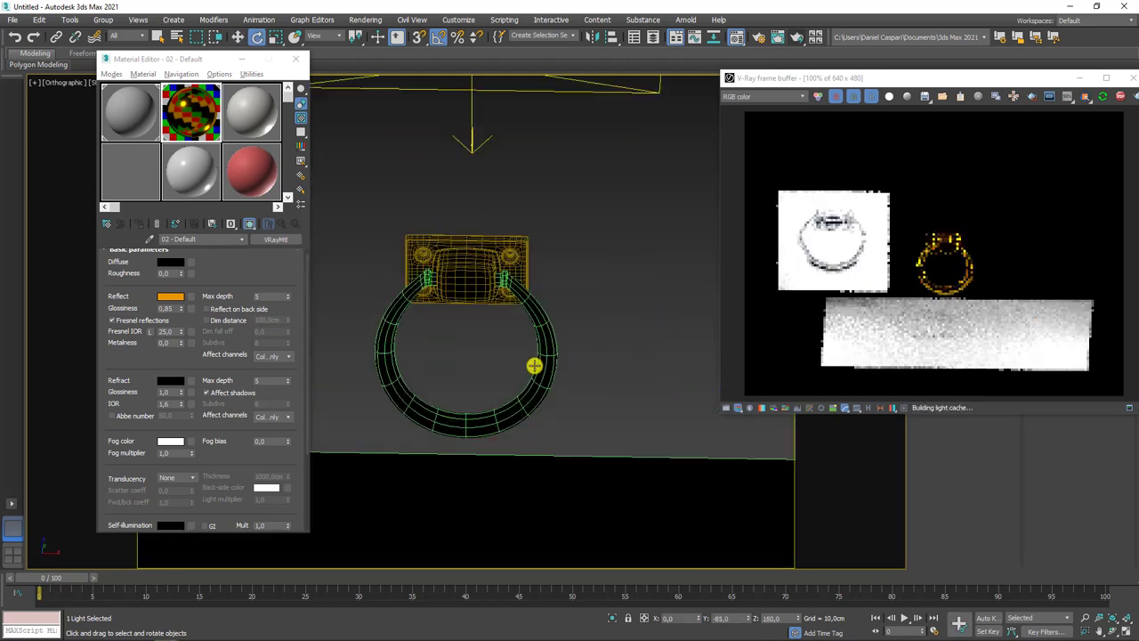
{"action": "scroll", "coordinate": [561, 359], "scroll_direction": "up", "scroll_amount": 2}
{"action": "scroll", "coordinate": [578, 347], "scroll_direction": "up", "scroll_amount": 2}
{"action": "left_click_drag", "start_coordinate": [643, 204], "coordinate": [350, 371]}
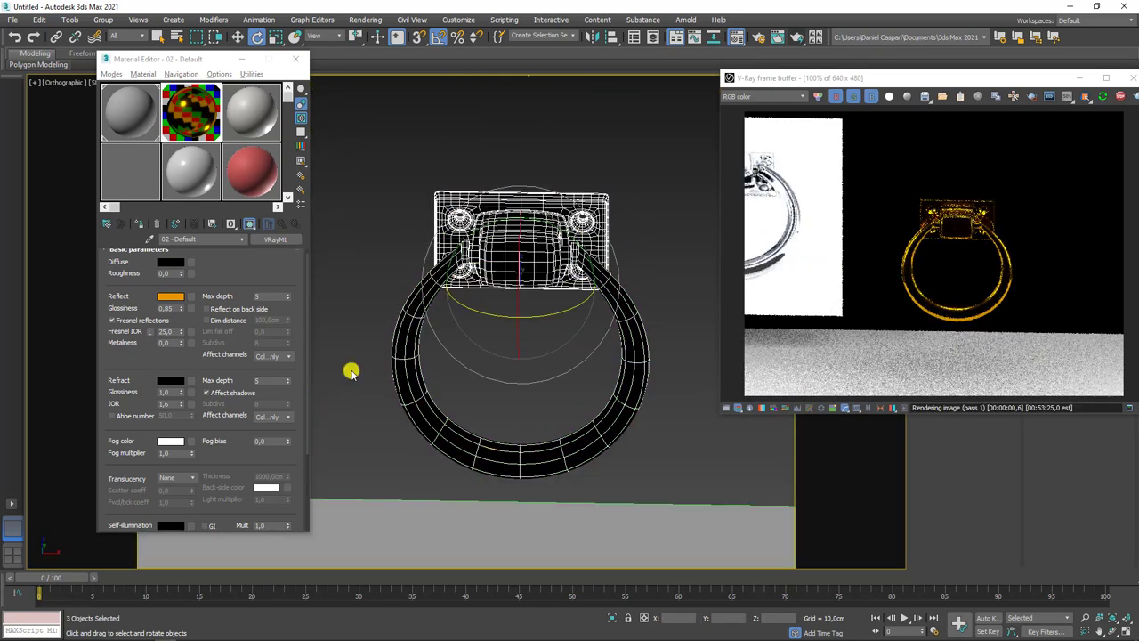
{"action": "scroll", "coordinate": [428, 372], "scroll_direction": "up", "scroll_amount": 3}
{"action": "mouse_move", "coordinate": [428, 372]}
{"action": "middle_mouse_down", "text": "alt"}
{"action": "mouse_move", "coordinate": [418, 355]}
{"action": "mouse_move", "coordinate": [466, 366]}
{"action": "mouse_move", "coordinate": [539, 343]}
{"action": "mouse_move", "coordinate": [531, 331]}
{"action": "mouse_move", "coordinate": [542, 338]}
{"action": "mouse_move", "coordinate": [507, 352]}
{"action": "mouse_move", "coordinate": [539, 347]}
{"action": "middle_mouse_up", "text": "alt"}
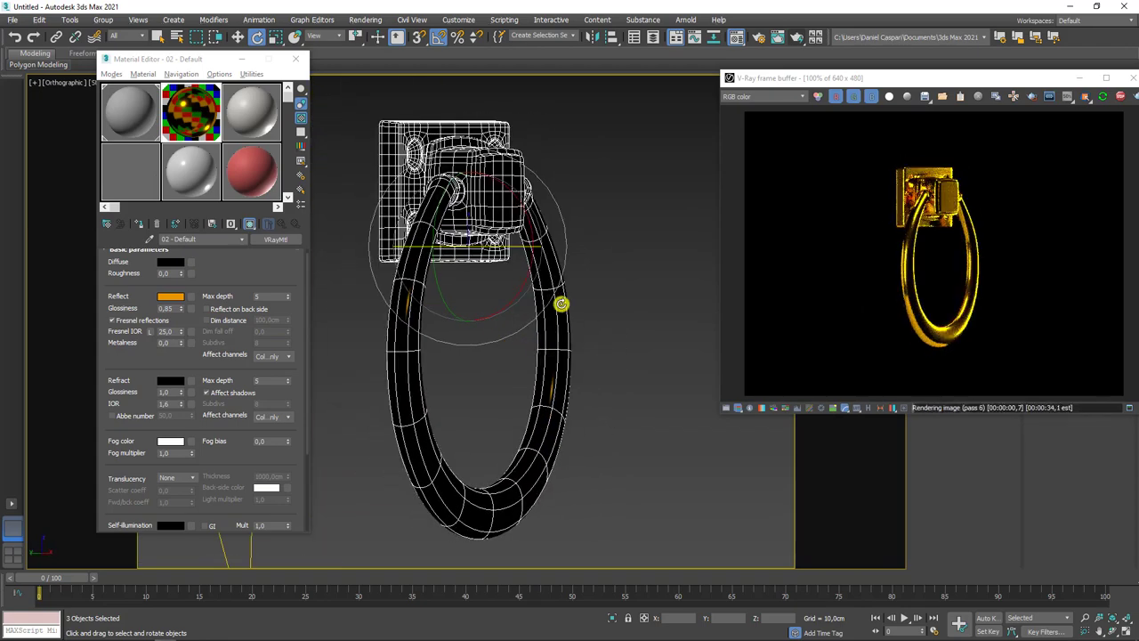
{"action": "scroll", "coordinate": [551, 264], "scroll_direction": "up", "scroll_amount": 3}
{"action": "mouse_move", "coordinate": [552, 264]}
{"action": "middle_mouse_down", "text": "alt"}
{"action": "mouse_move", "coordinate": [594, 300]}
{"action": "mouse_move", "coordinate": [575, 295]}
{"action": "mouse_move", "coordinate": [549, 245]}
{"action": "middle_mouse_up", "text": "alt"}
{"action": "scroll", "coordinate": [569, 289], "scroll_direction": "up", "scroll_amount": 2}
{"action": "scroll", "coordinate": [556, 348], "scroll_direction": "down", "scroll_amount": 2}
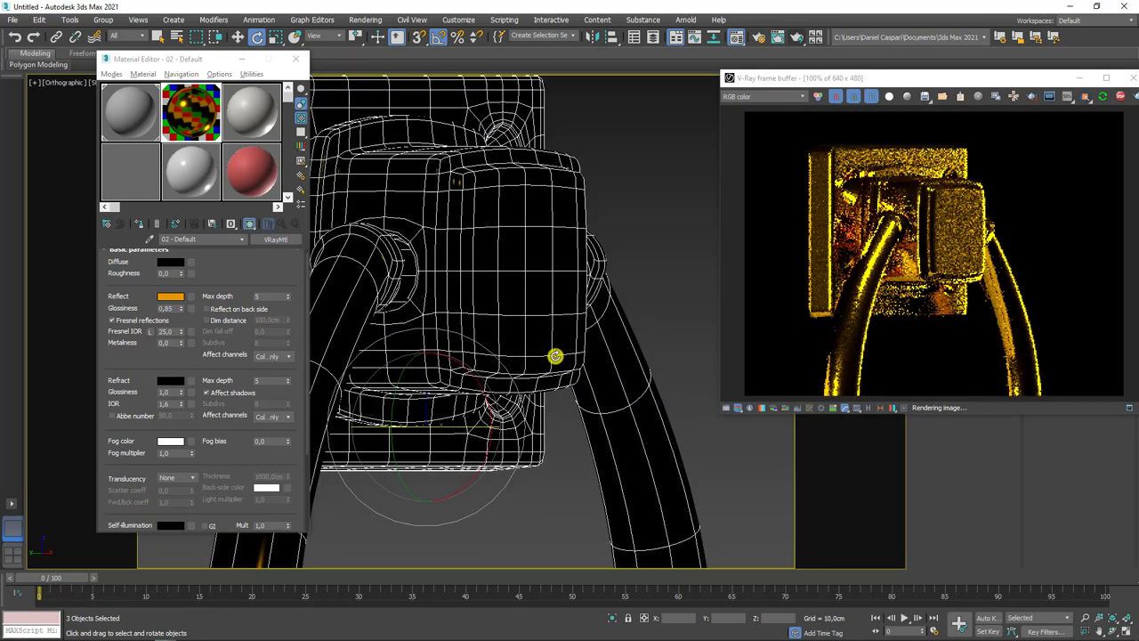
{"action": "scroll", "coordinate": [554, 356], "scroll_direction": "down", "scroll_amount": 2}
{"action": "scroll", "coordinate": [554, 373], "scroll_direction": "down", "scroll_amount": 3}
{"action": "scroll", "coordinate": [534, 356], "scroll_direction": "up", "scroll_amount": 2}
{"action": "scroll", "coordinate": [522, 309], "scroll_direction": "up", "scroll_amount": 1}
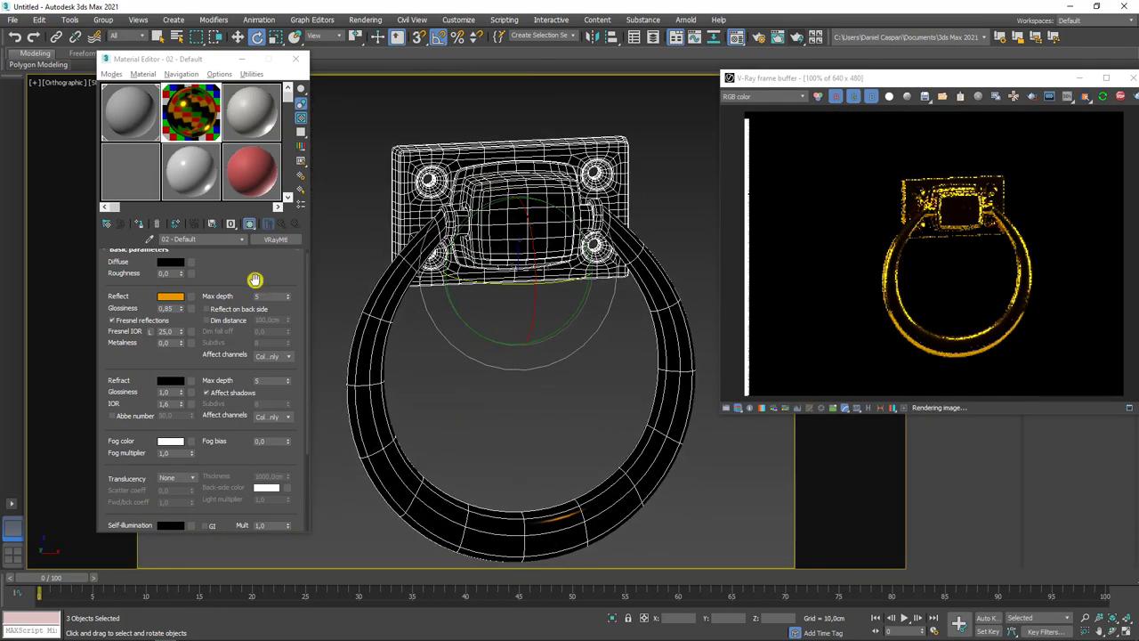
Change the reflection colour to white and set glossiness to 0,9.
{"action": "left_click", "coordinate": [170, 296]}
{"action": "left_click_drag", "start_coordinate": [355, 140], "coordinate": [349, 167]}
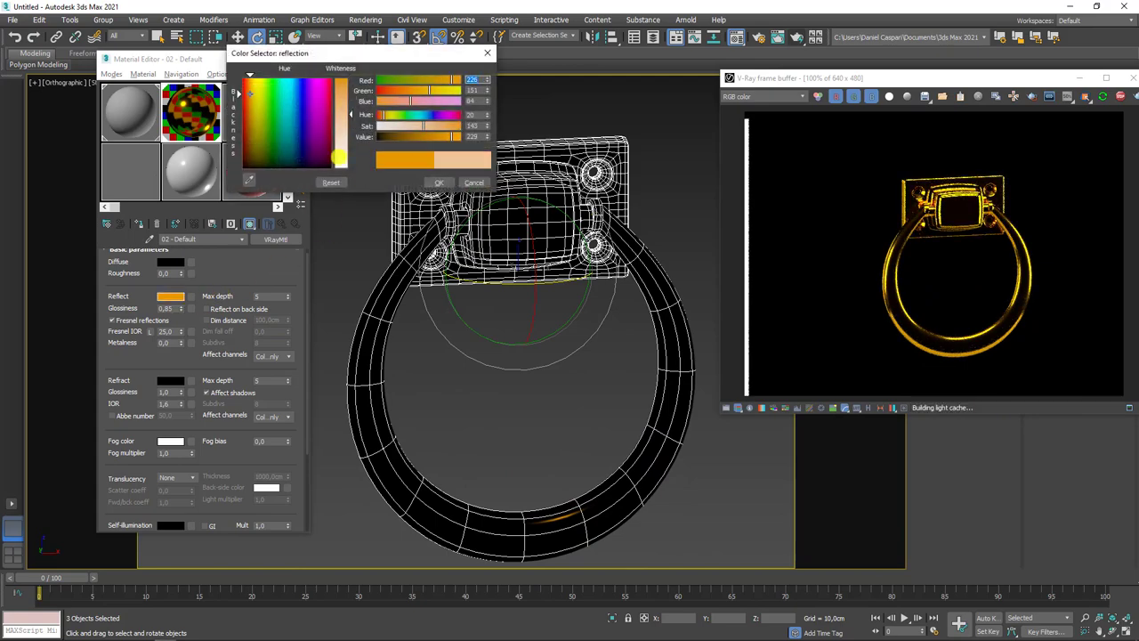
{"action": "left_click", "coordinate": [445, 182]}
{"action": "middle_click_drag", "start_coordinate": [579, 292], "coordinate": [543, 306], "text": "alt"}
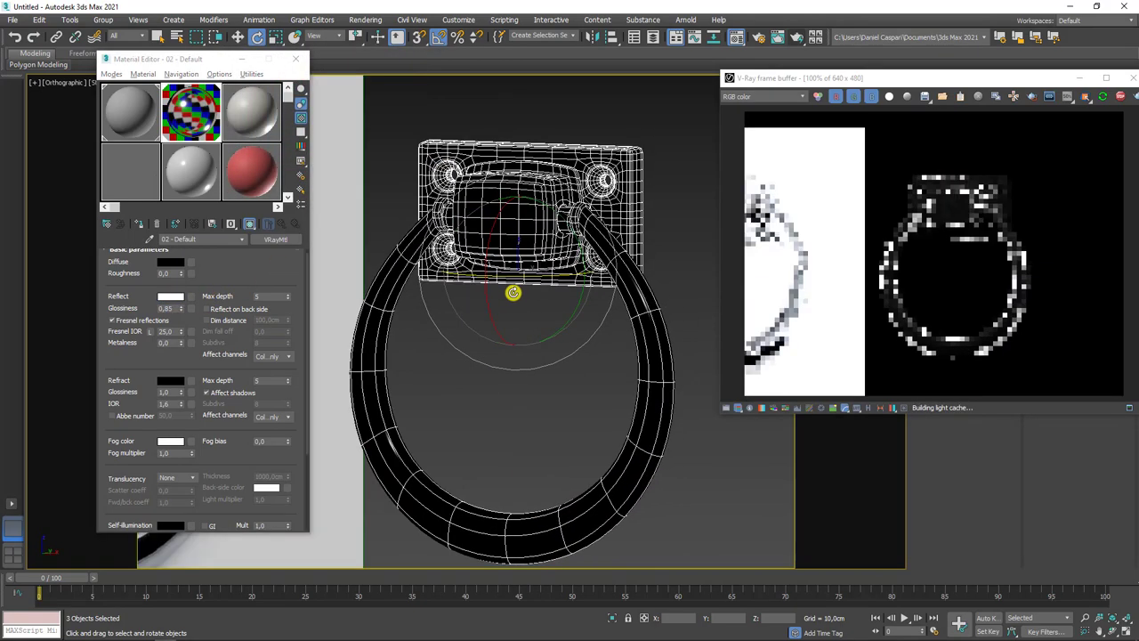
{"action": "double_click", "coordinate": [167, 308]}
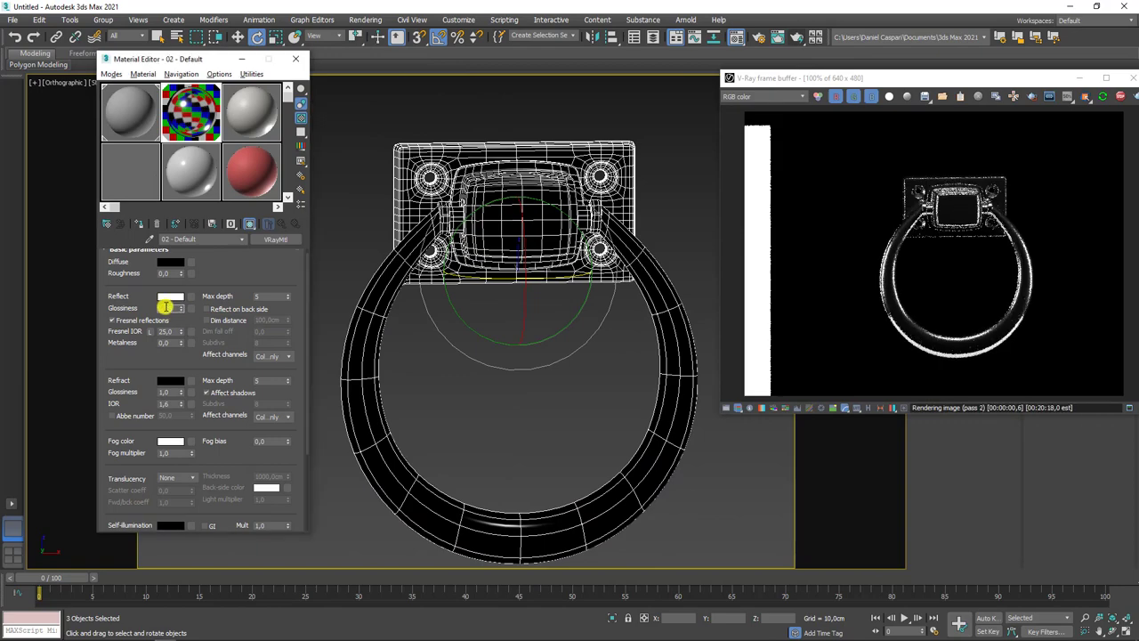
{"action": "type", "text": "0,9"}
{"action": "key", "text": "Return"}
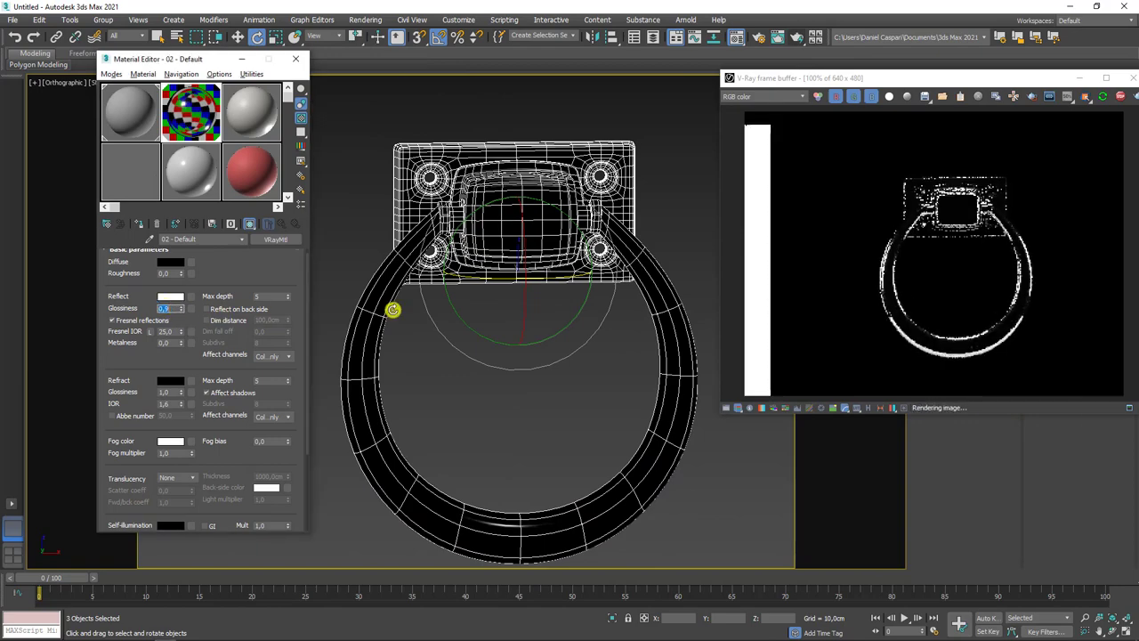
Shift-drag the ring knocker to the right to clone it.
{"action": "mouse_move", "coordinate": [534, 263]}
{"action": "middle_mouse_down", "text": "alt"}
{"action": "mouse_move", "coordinate": [610, 254]}
{"action": "mouse_move", "coordinate": [620, 237]}
{"action": "mouse_move", "coordinate": [626, 275]}
{"action": "mouse_move", "coordinate": [501, 264]}
{"action": "mouse_move", "coordinate": [539, 267]}
{"action": "middle_mouse_up", "text": "alt"}
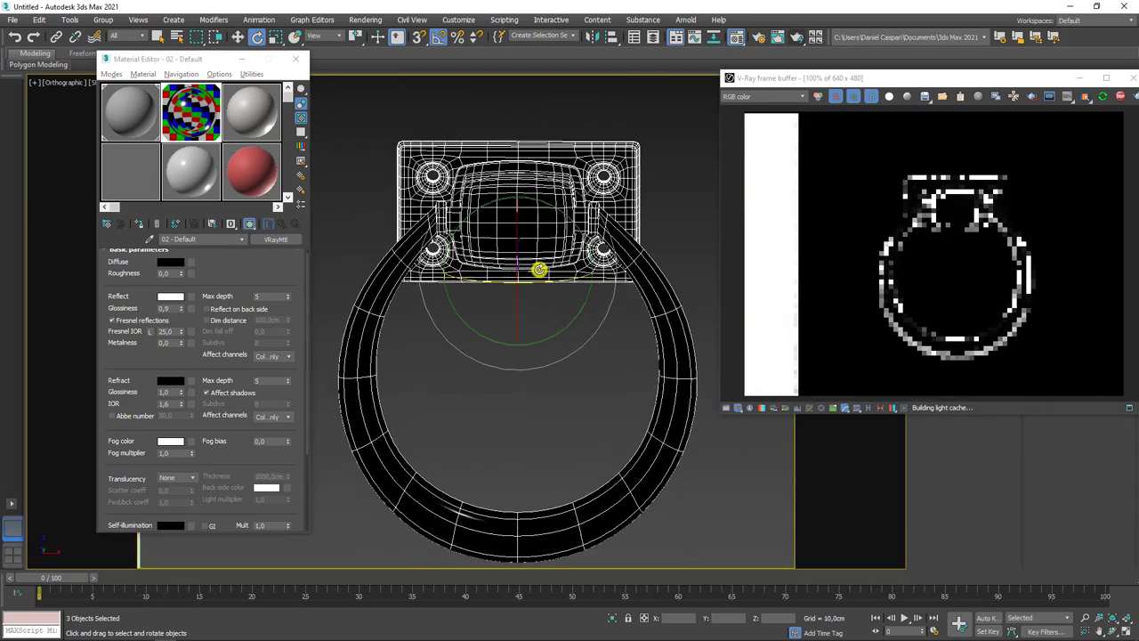
{"action": "scroll", "coordinate": [544, 264], "scroll_direction": "down", "scroll_amount": 3}
{"action": "scroll", "coordinate": [606, 313], "scroll_direction": "down", "scroll_amount": 3}
{"action": "middle_click_drag", "start_coordinate": [606, 312], "coordinate": [602, 237], "text": "alt"}
{"action": "key", "text": "w"}
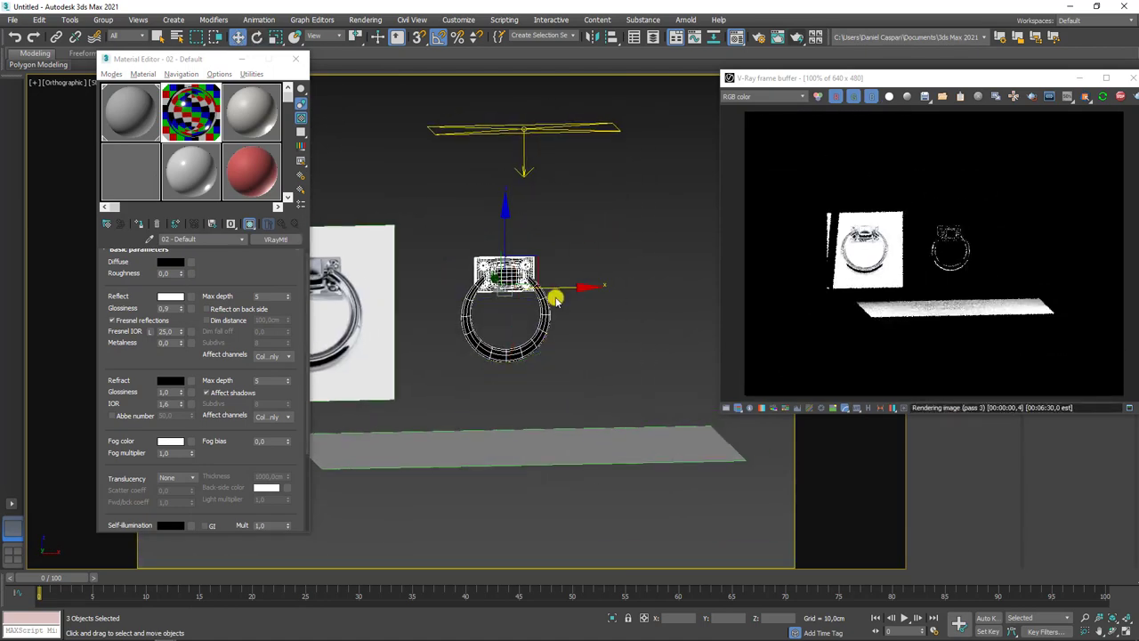
{"action": "left_click_drag", "start_coordinate": [554, 290], "coordinate": [648, 287], "text": "shift"}
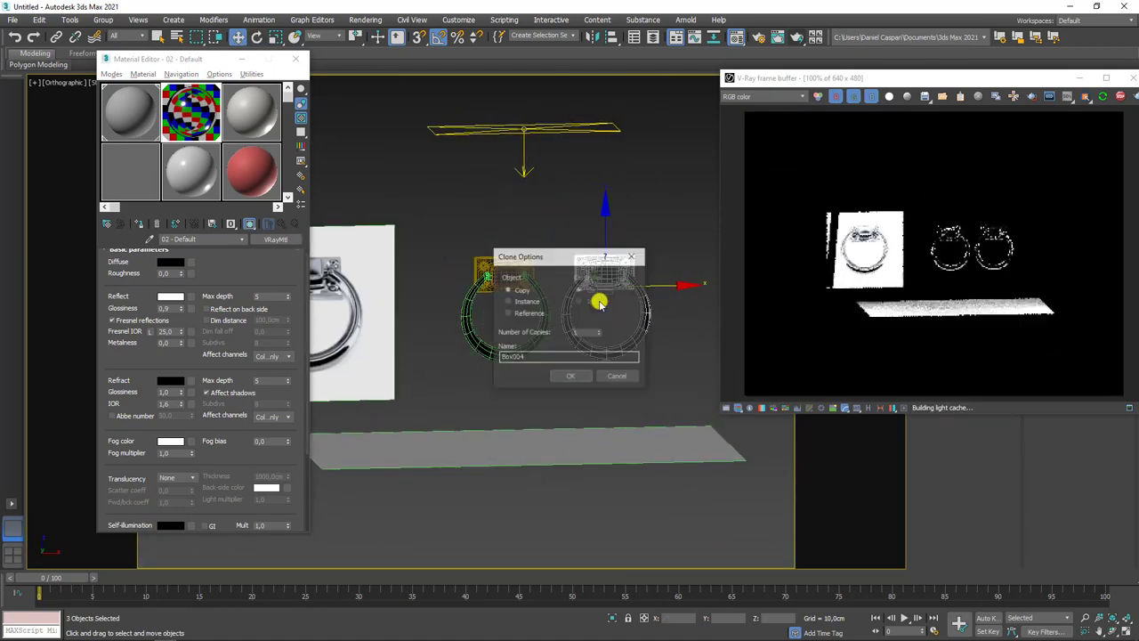
Confirm the knocker copy and duplicate the metal material into another sample slot.
{"action": "left_click", "coordinate": [569, 375]}
{"action": "scroll", "coordinate": [641, 320], "scroll_direction": "up", "scroll_amount": 2}
{"action": "scroll", "coordinate": [618, 252], "scroll_direction": "up", "scroll_amount": 3}
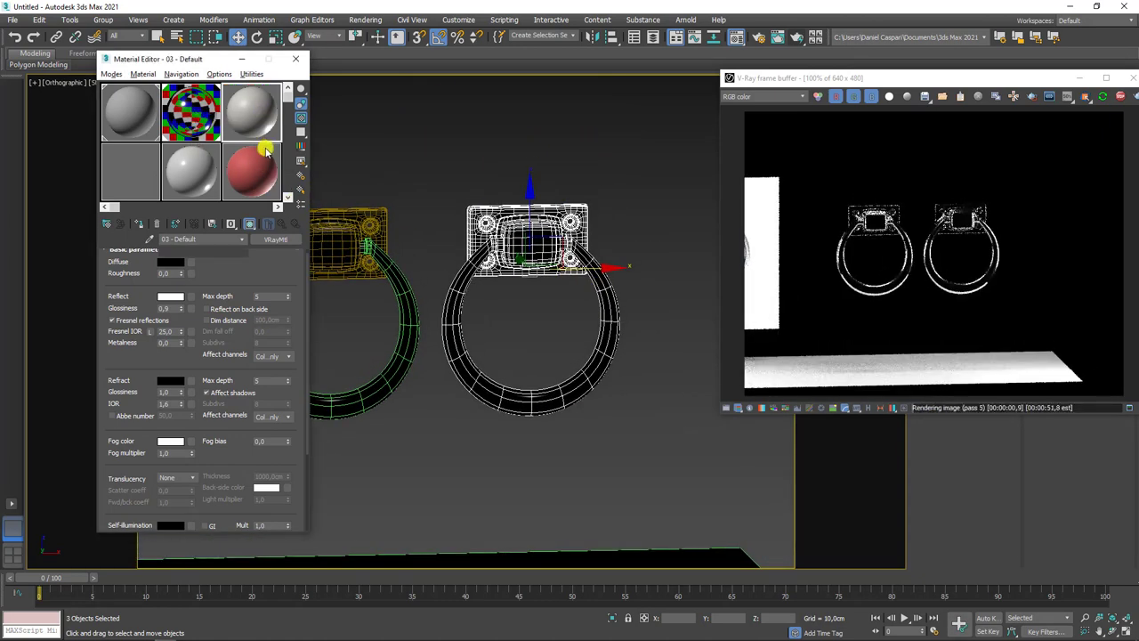
{"action": "left_click_drag", "start_coordinate": [190, 112], "coordinate": [254, 120]}
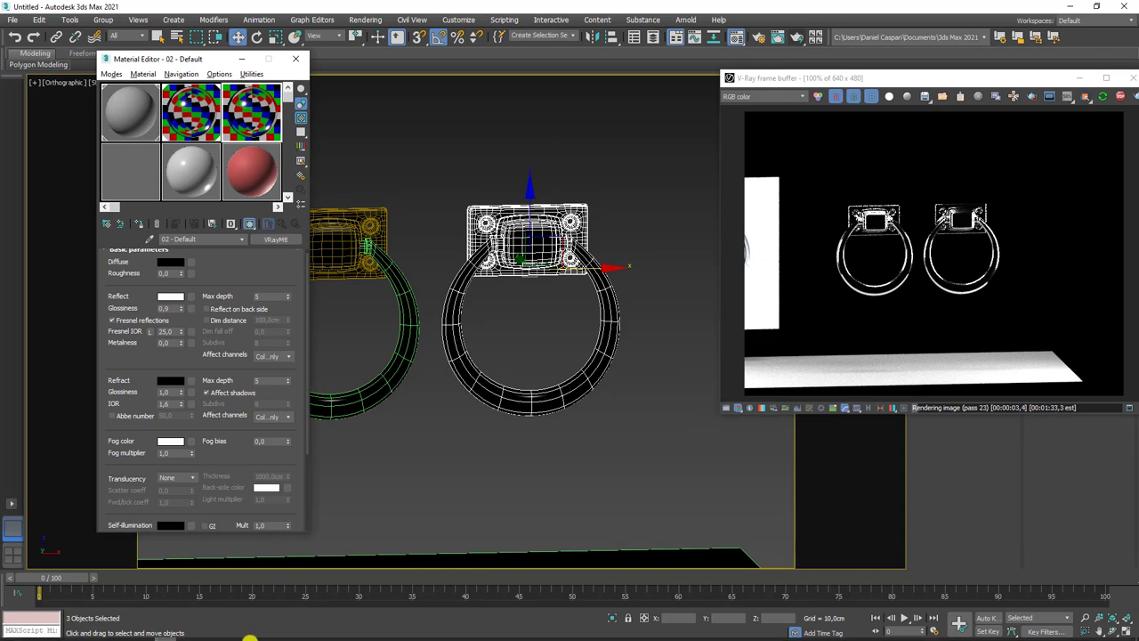
Check the rose-gold handle reference photo, then put it away.
{"action": "left_click", "coordinate": [198, 627]}
{"action": "left_click", "coordinate": [287, 468]}
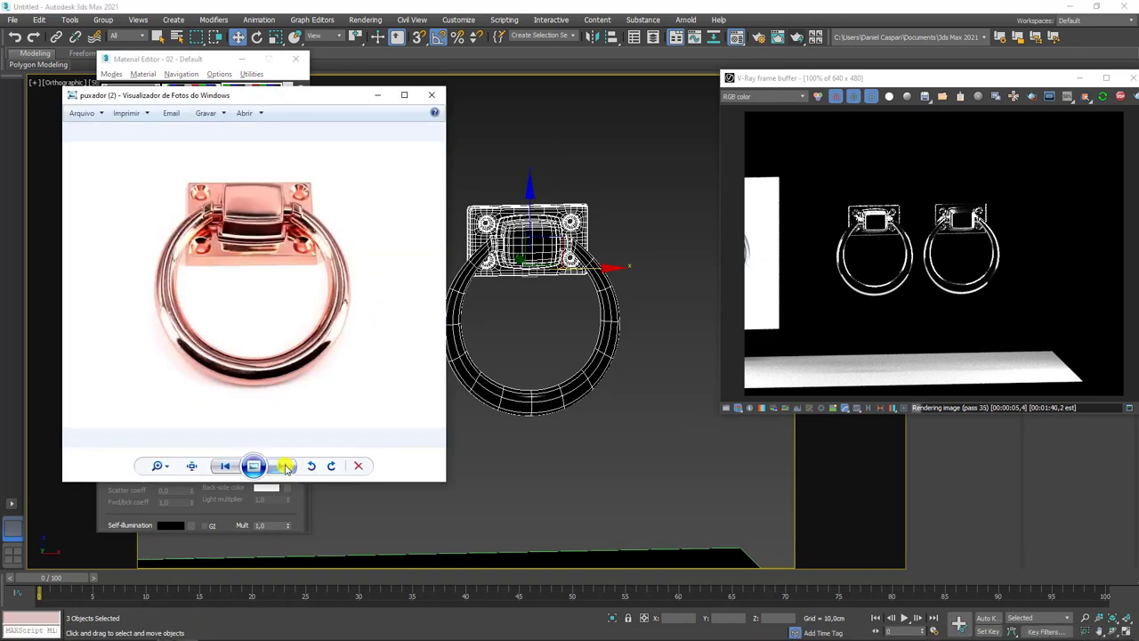
{"action": "left_click", "coordinate": [383, 95]}
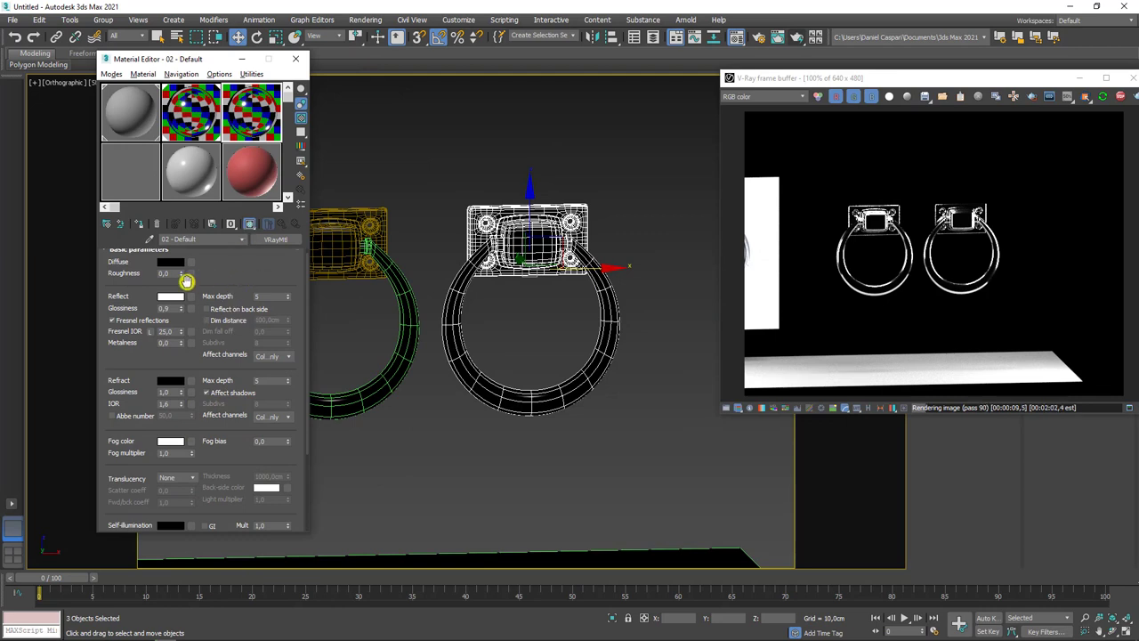
Set the duplicated material's reflection colour to pink-red.
{"action": "left_click_drag", "start_coordinate": [221, 265], "coordinate": [188, 304]}
{"action": "left_click", "coordinate": [173, 303]}
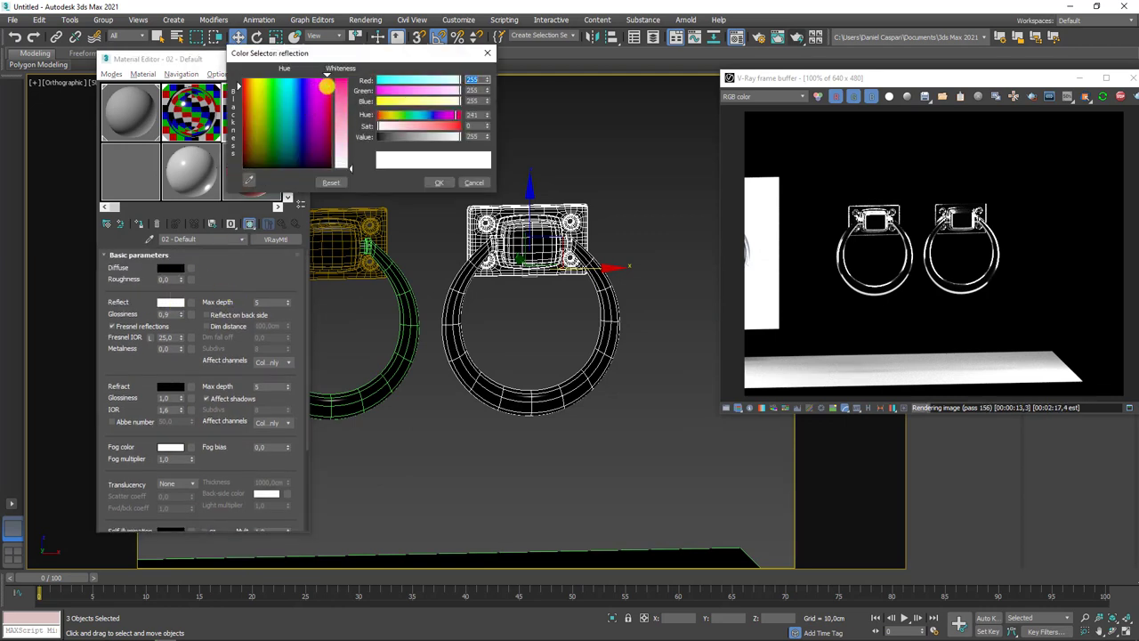
{"action": "left_click", "coordinate": [351, 98]}
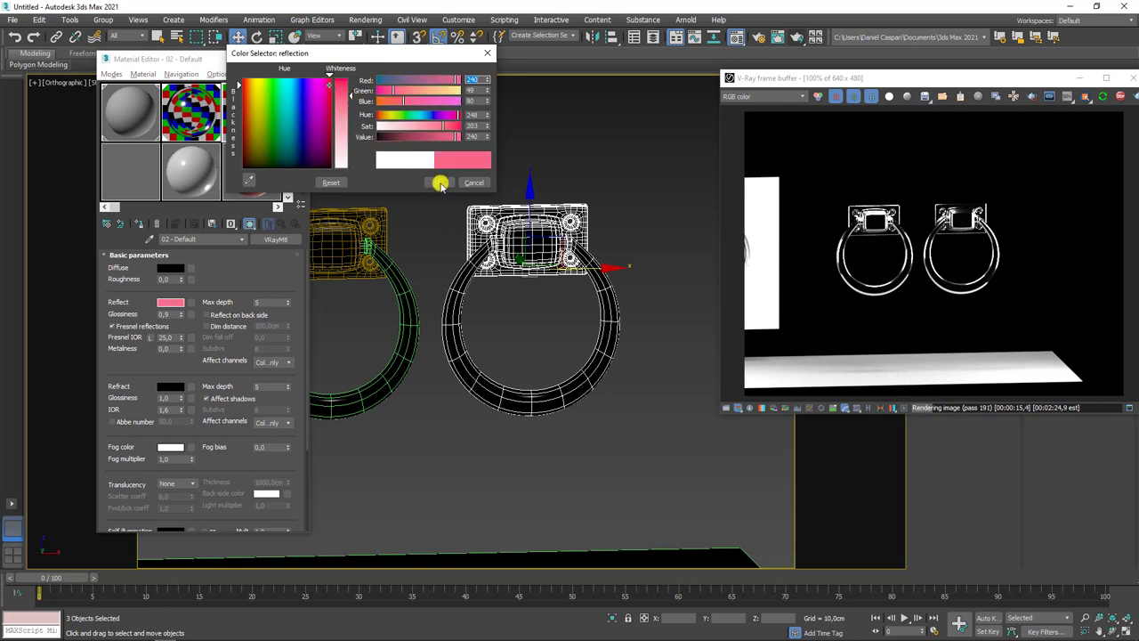
{"action": "left_click", "coordinate": [438, 182]}
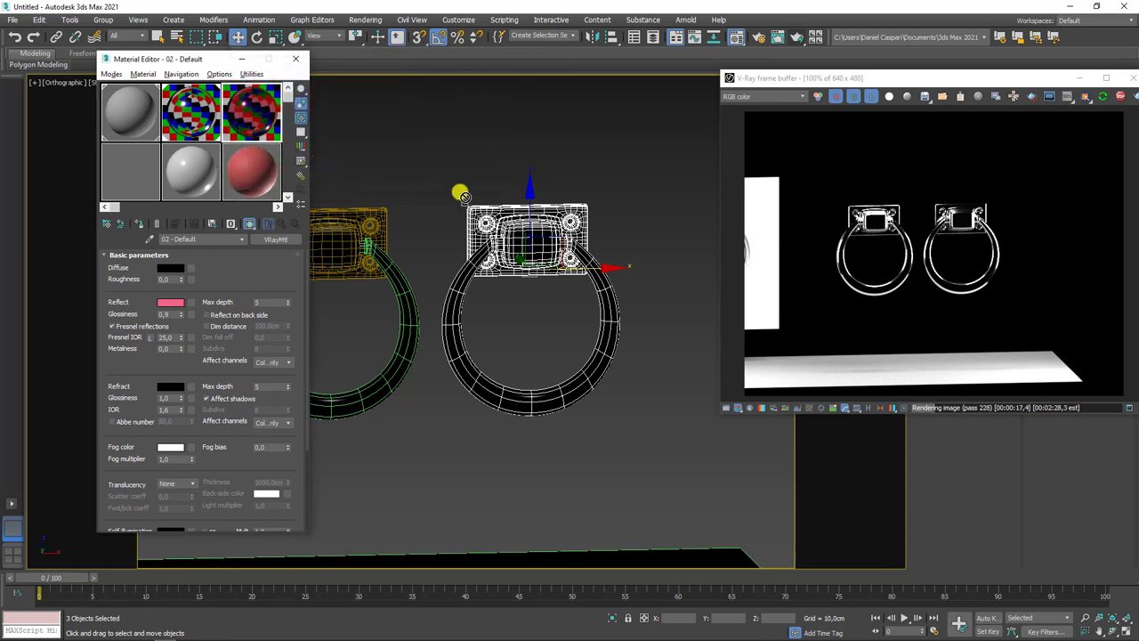
Assign the pink material to the copied ring, replacing the same-named material.
{"action": "left_click_drag", "start_coordinate": [534, 233], "coordinate": [534, 233]}
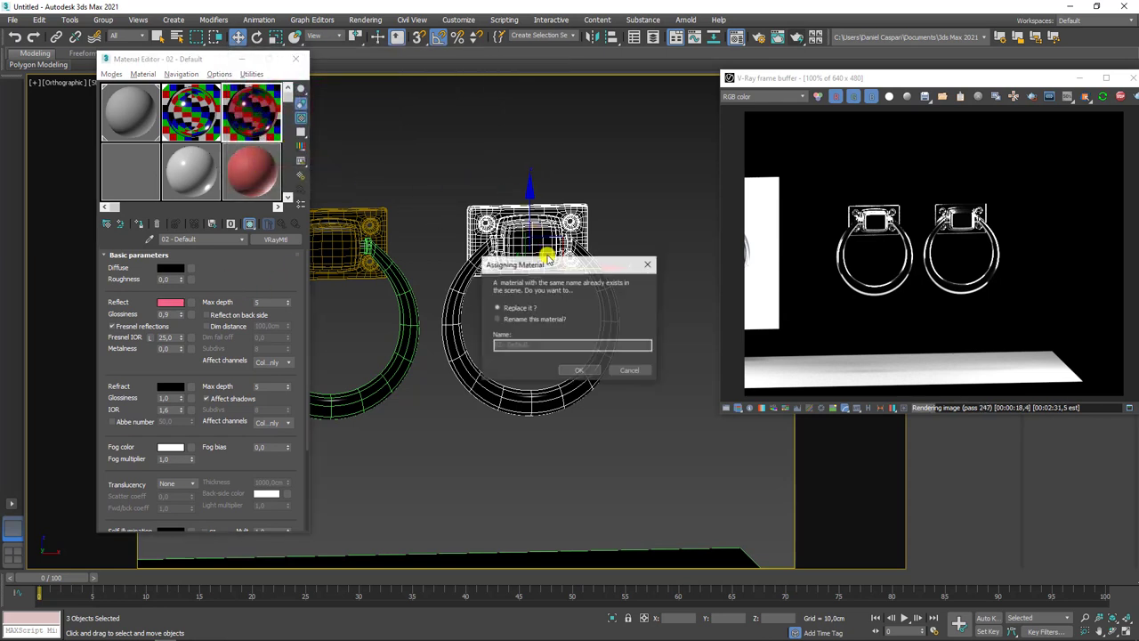
{"action": "left_click", "coordinate": [579, 371]}
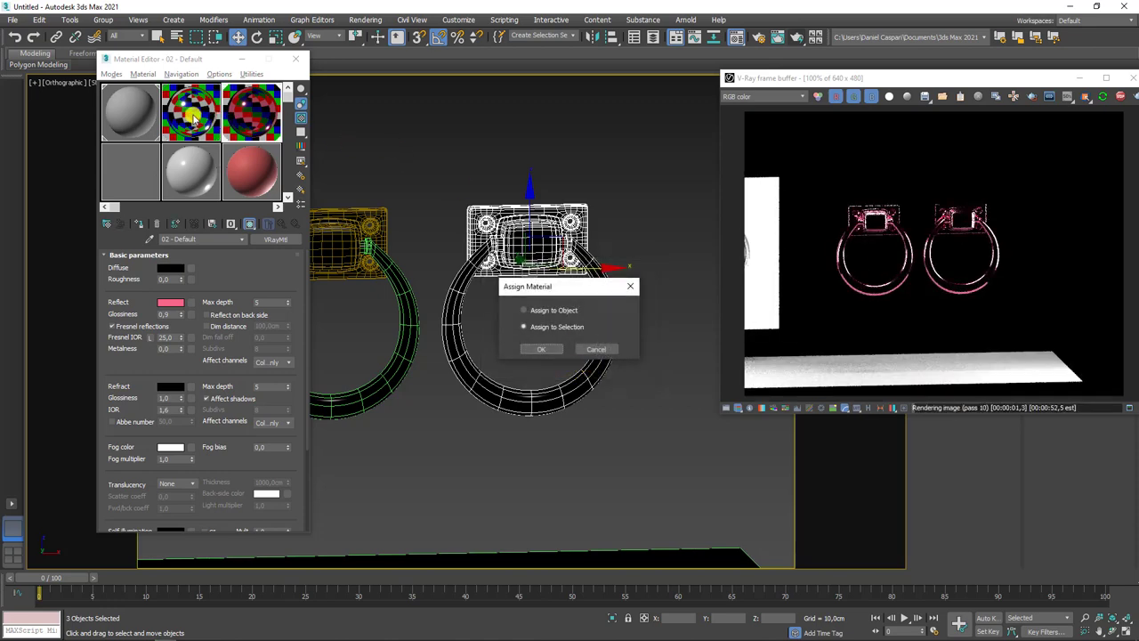
{"action": "left_click", "coordinate": [589, 347]}
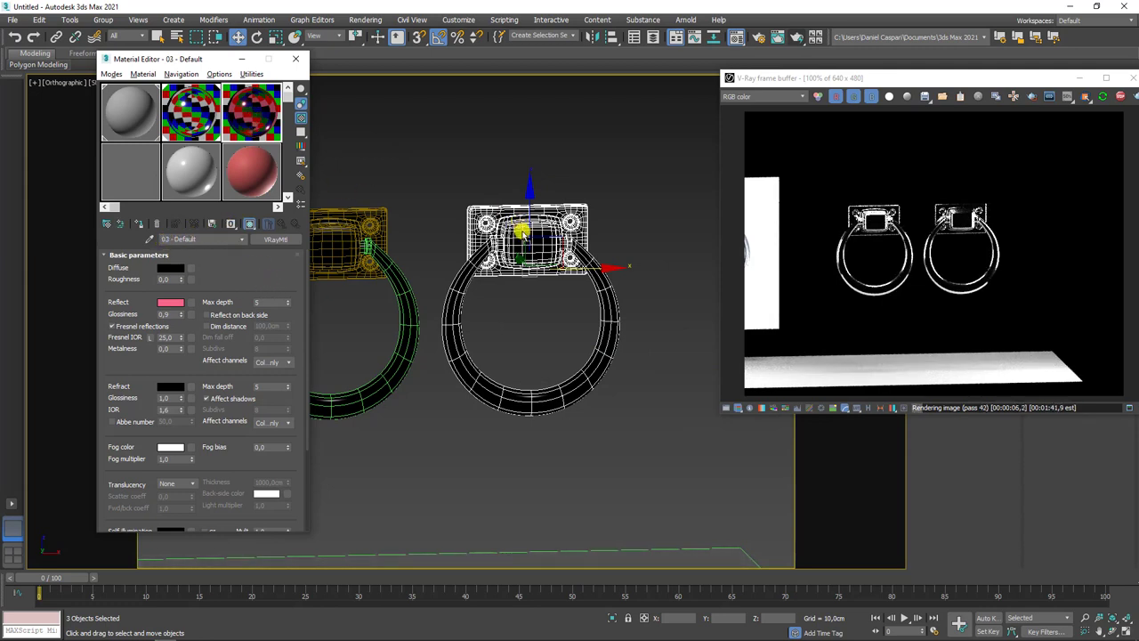
{"action": "left_click_drag", "start_coordinate": [521, 233], "coordinate": [521, 234]}
{"action": "left_click", "coordinate": [546, 350]}
{"action": "scroll", "coordinate": [557, 335], "scroll_direction": "up", "scroll_amount": 2}
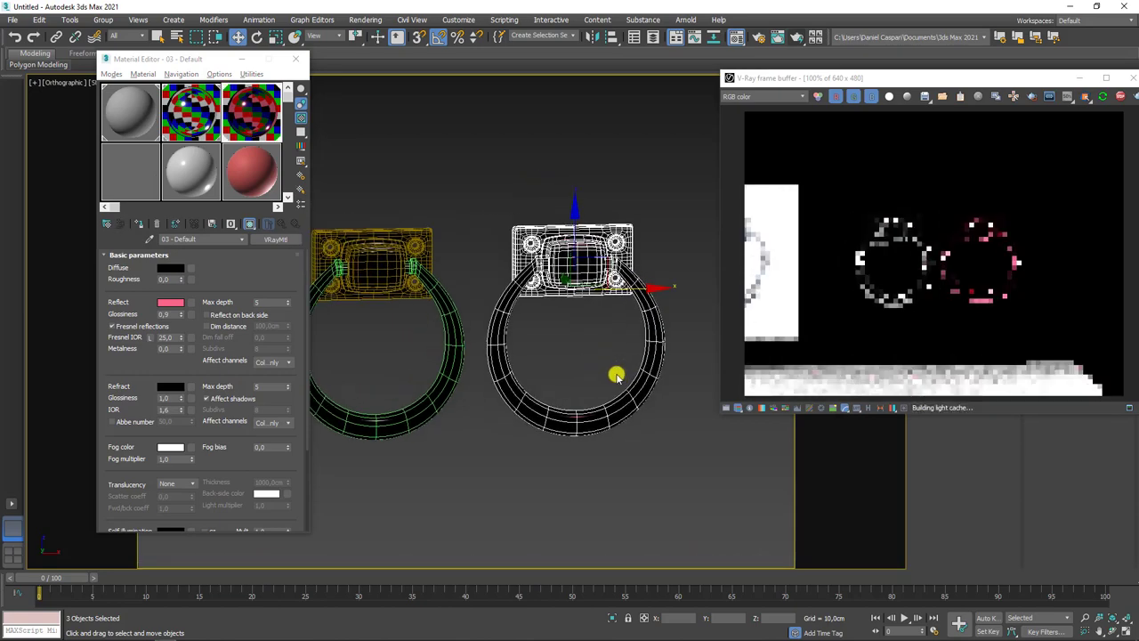
{"action": "scroll", "coordinate": [615, 374], "scroll_direction": "up", "scroll_amount": 1}
{"action": "scroll", "coordinate": [589, 324], "scroll_direction": "up", "scroll_amount": 4}
{"action": "mouse_move", "coordinate": [589, 323]}
{"action": "middle_mouse_down", "text": "alt"}
{"action": "mouse_move", "coordinate": [541, 323]}
{"action": "mouse_move", "coordinate": [541, 305]}
{"action": "mouse_move", "coordinate": [579, 312]}
{"action": "middle_mouse_up", "text": "alt"}
{"action": "scroll", "coordinate": [580, 312], "scroll_direction": "down", "scroll_amount": 6}
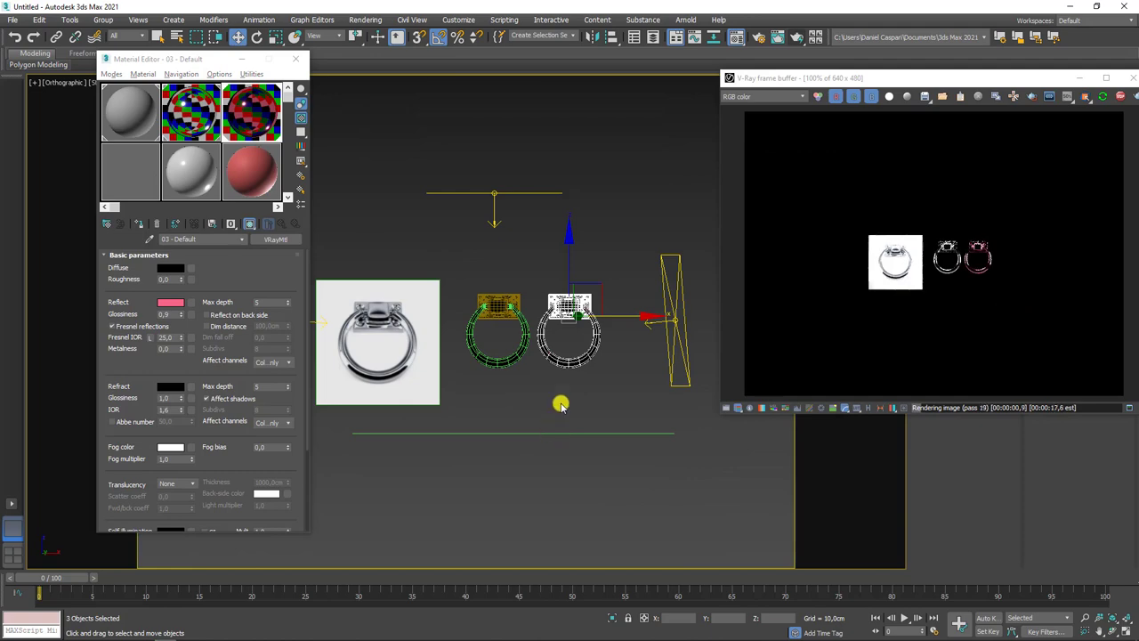
Select the ground plane and raise its back edge into a backdrop wall.
{"action": "left_click", "coordinate": [530, 435]}
{"action": "mouse_move", "coordinate": [579, 401]}
{"action": "middle_mouse_down", "text": "alt"}
{"action": "mouse_move", "coordinate": [542, 432]}
{"action": "mouse_move", "coordinate": [565, 432]}
{"action": "middle_mouse_up", "text": "alt"}
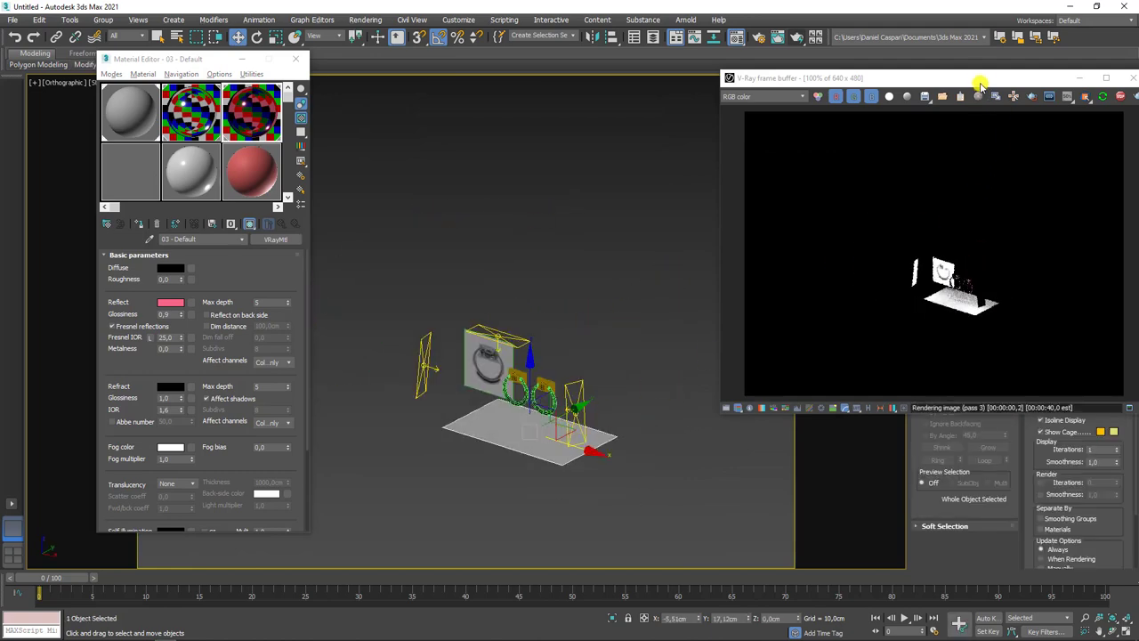
{"action": "left_click_drag", "start_coordinate": [979, 79], "coordinate": [705, 74]}
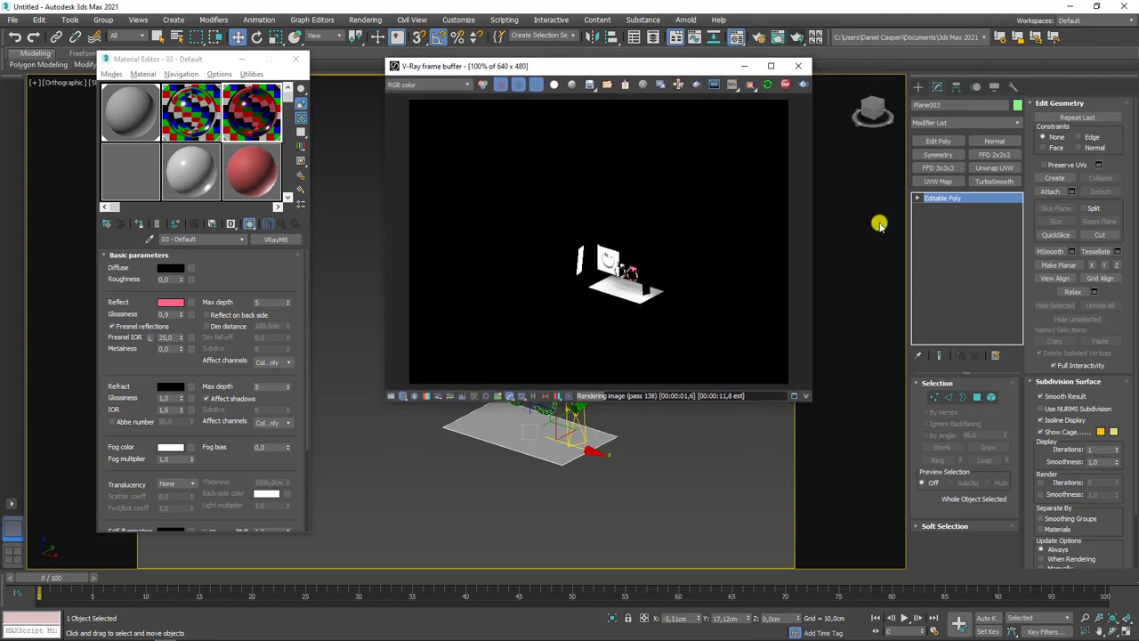
{"action": "left_click", "coordinate": [943, 401]}
{"action": "scroll", "coordinate": [617, 457], "scroll_direction": "up", "scroll_amount": 2}
{"action": "scroll", "coordinate": [590, 460], "scroll_direction": "up", "scroll_amount": 2}
{"action": "scroll", "coordinate": [570, 502], "scroll_direction": "up", "scroll_amount": 2}
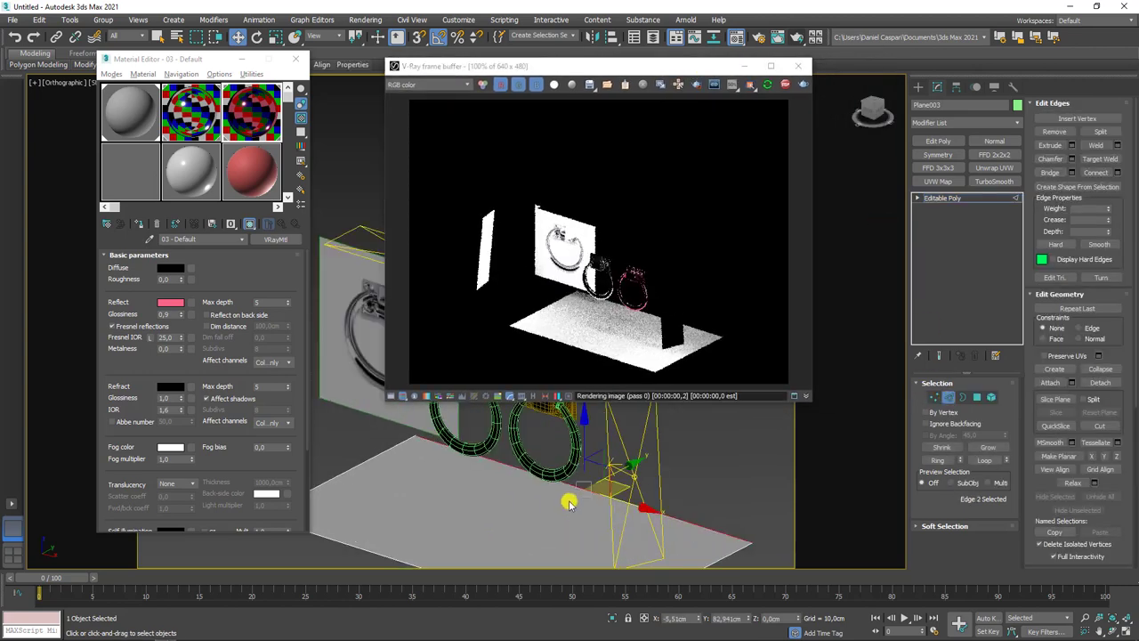
{"action": "left_click", "coordinate": [744, 67]}
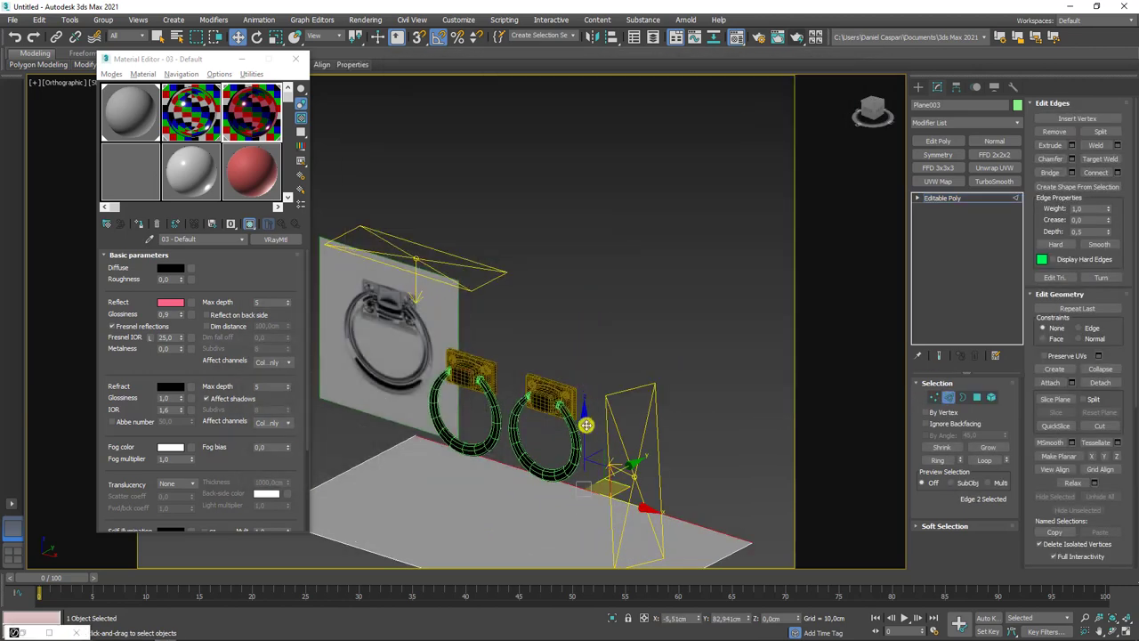
{"action": "mouse_move", "coordinate": [586, 425]}
{"action": "middle_mouse_down", "text": "alt"}
{"action": "mouse_move", "coordinate": [580, 166]}
{"action": "mouse_move", "coordinate": [596, 312]}
{"action": "middle_mouse_up", "text": "alt"}
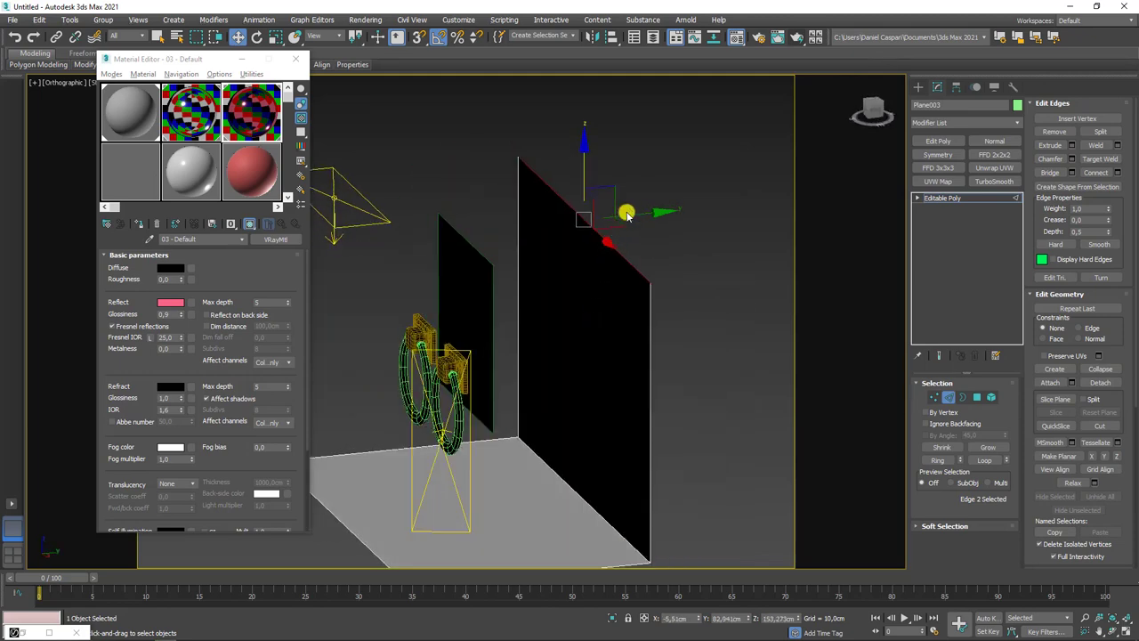
{"action": "mouse_move", "coordinate": [610, 189]}
{"action": "left_mouse_down"}
{"action": "mouse_move", "coordinate": [753, 287]}
{"action": "mouse_move", "coordinate": [740, 360]}
{"action": "left_mouse_up"}
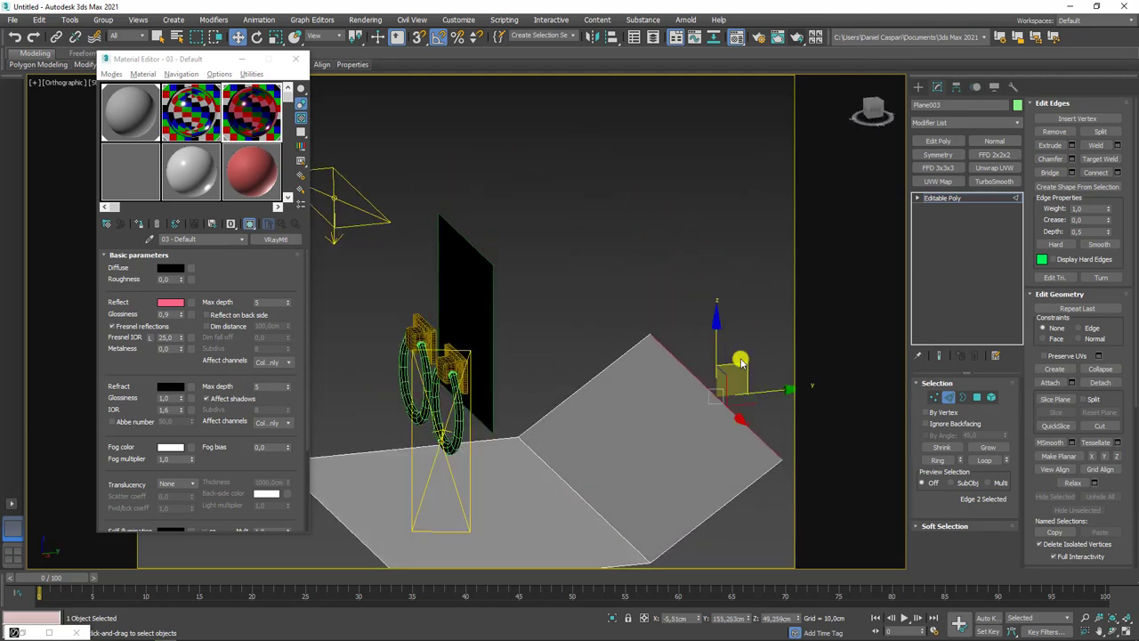
{"action": "left_click_drag", "start_coordinate": [762, 260], "coordinate": [764, 110]}
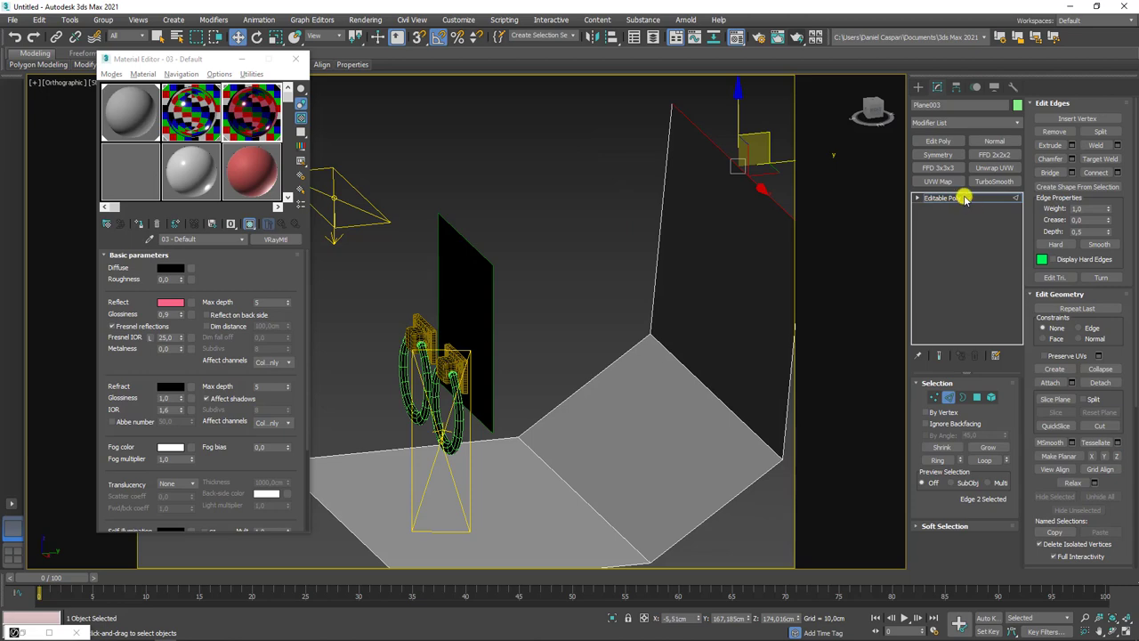
Add TurboSmooth with 3 iterations and start the interactive render.
{"action": "left_click", "coordinate": [991, 181]}
{"action": "left_click", "coordinate": [1003, 402]}
{"action": "left_click", "coordinate": [1003, 401]}
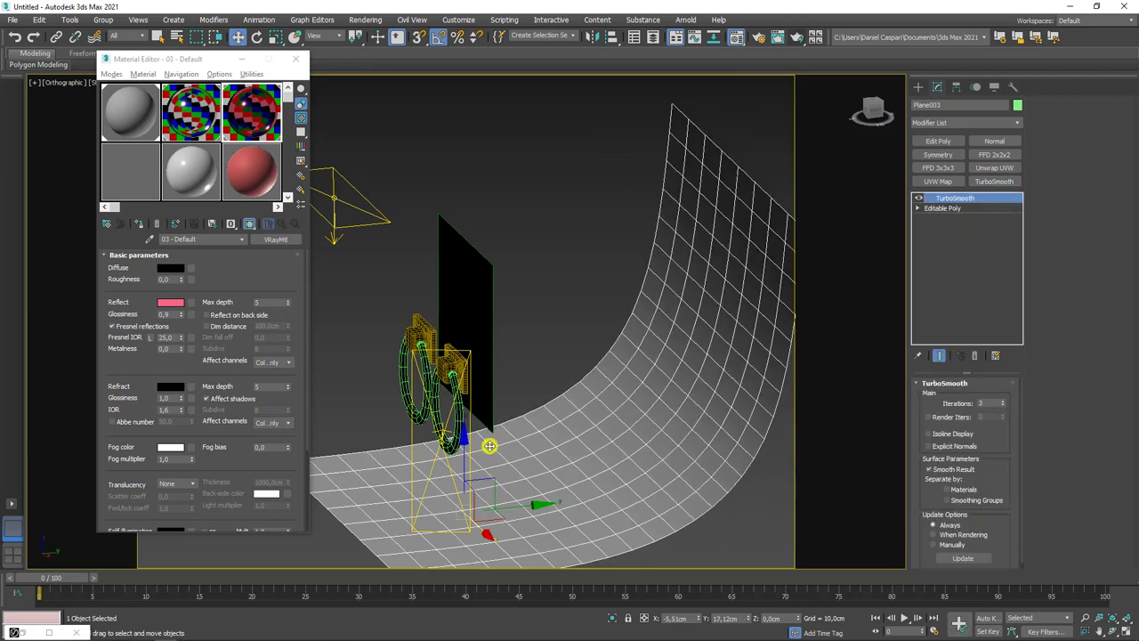
{"action": "middle_click_drag", "start_coordinate": [623, 356], "coordinate": [500, 336], "text": "alt"}
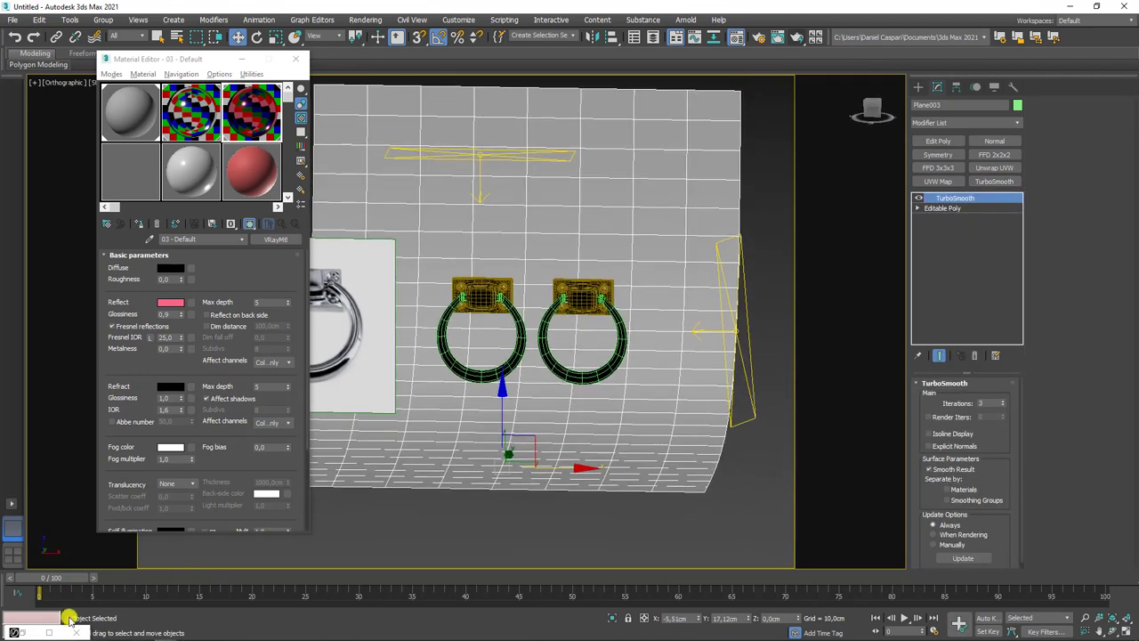
{"action": "key", "text": "shift+q"}
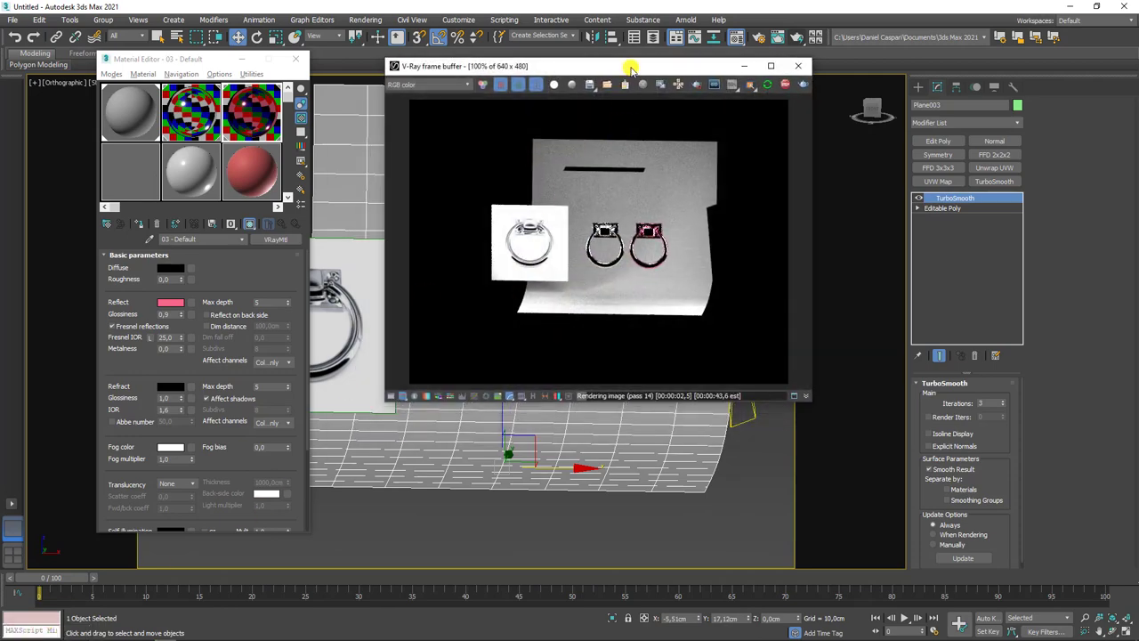
Change material 03's reflection to a darker copper orange-red (Hue about 7, Value about 229).
{"action": "left_click_drag", "start_coordinate": [630, 69], "coordinate": [925, 77]}
{"action": "scroll", "coordinate": [547, 364], "scroll_direction": "up", "scroll_amount": 2}
{"action": "scroll", "coordinate": [516, 387], "scroll_direction": "up", "scroll_amount": 3}
{"action": "scroll", "coordinate": [479, 409], "scroll_direction": "up", "scroll_amount": 3}
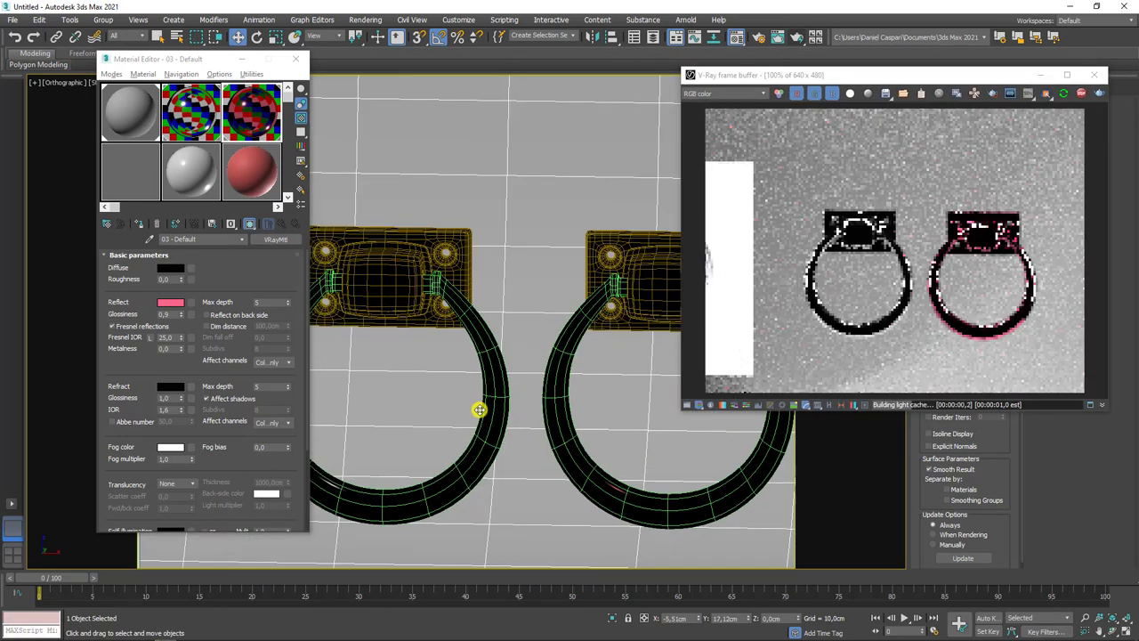
{"action": "scroll", "coordinate": [479, 410], "scroll_direction": "up", "scroll_amount": 2}
{"action": "scroll", "coordinate": [462, 402], "scroll_direction": "up", "scroll_amount": 2}
{"action": "scroll", "coordinate": [272, 109], "scroll_direction": "down", "scroll_amount": 1}
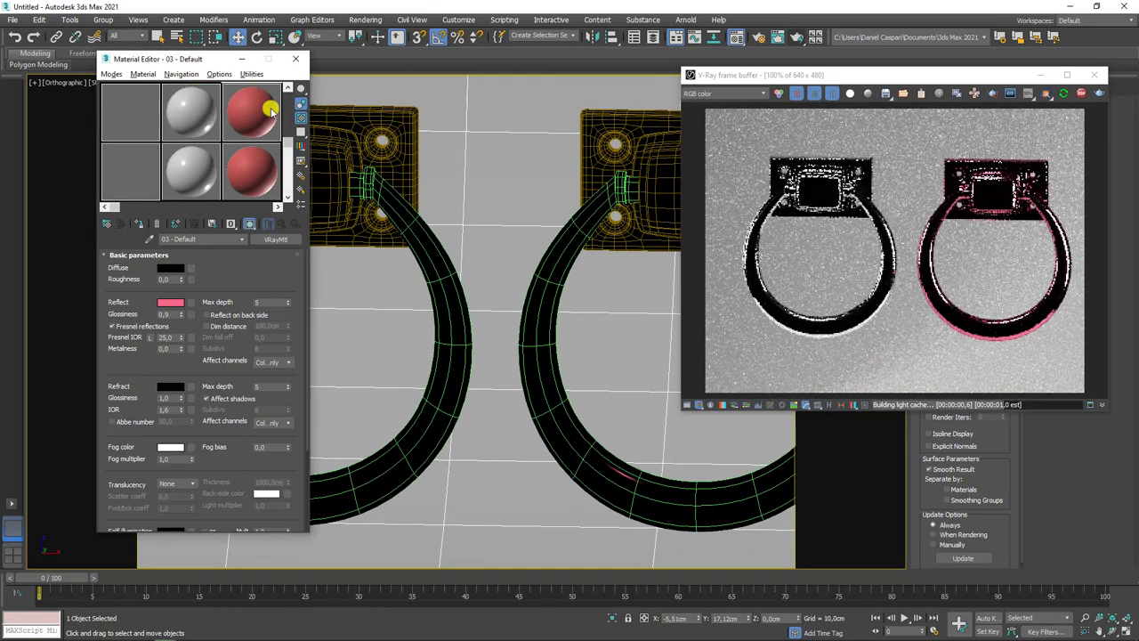
{"action": "scroll", "coordinate": [272, 111], "scroll_direction": "down", "scroll_amount": 1}
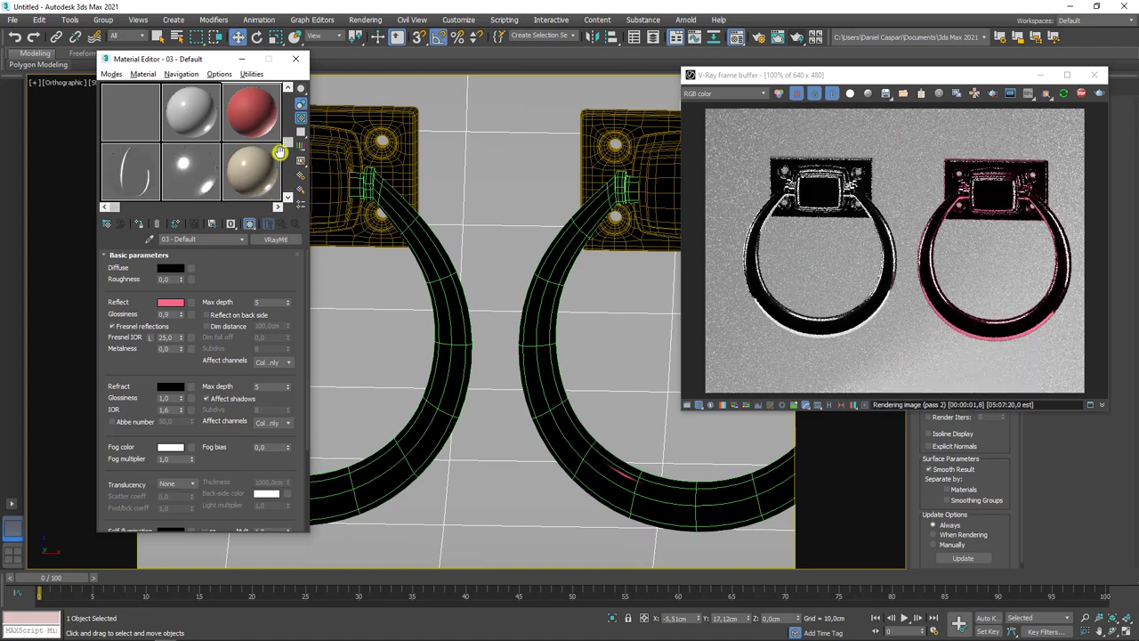
{"action": "scroll", "coordinate": [276, 142], "scroll_direction": "up", "scroll_amount": 1}
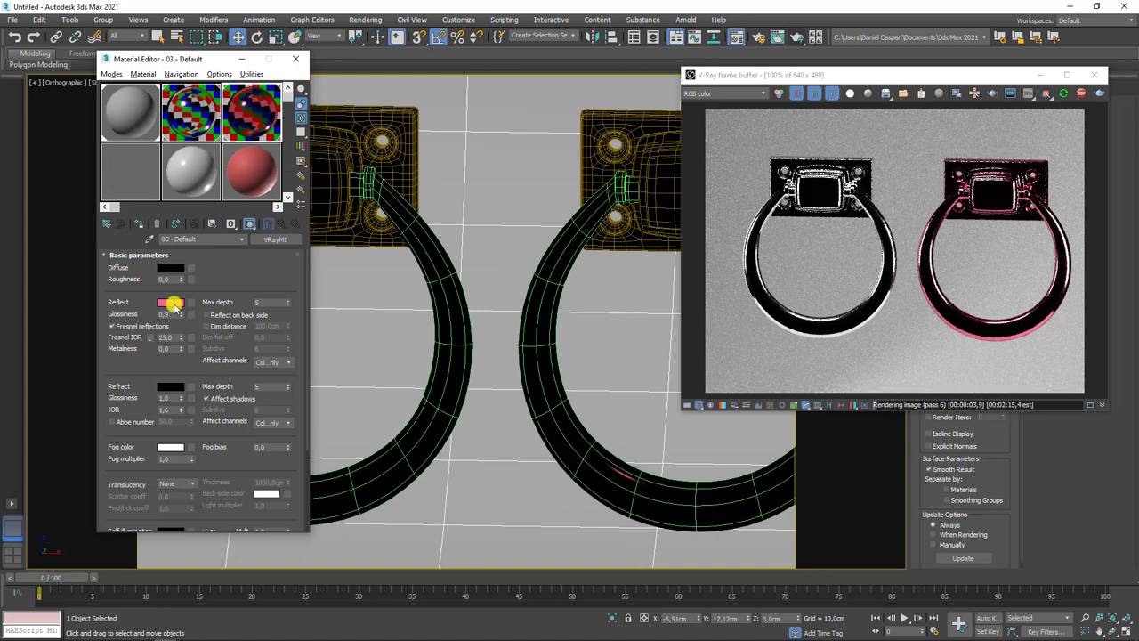
{"action": "left_click", "coordinate": [172, 302]}
{"action": "left_click", "coordinate": [385, 122]}
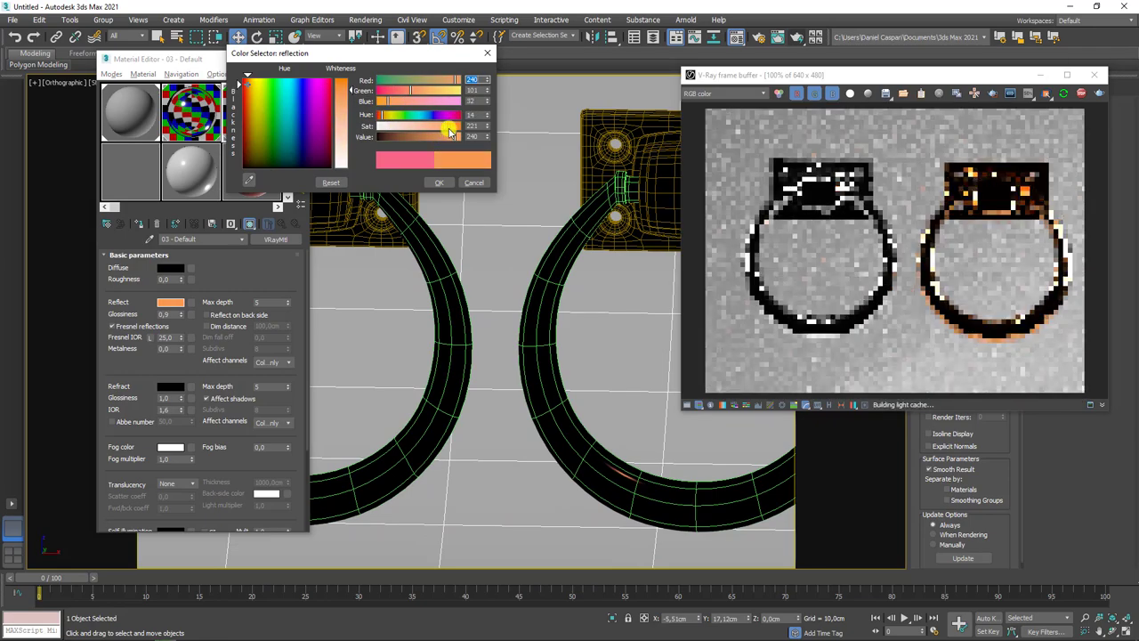
{"action": "left_click_drag", "start_coordinate": [451, 140], "coordinate": [445, 131]}
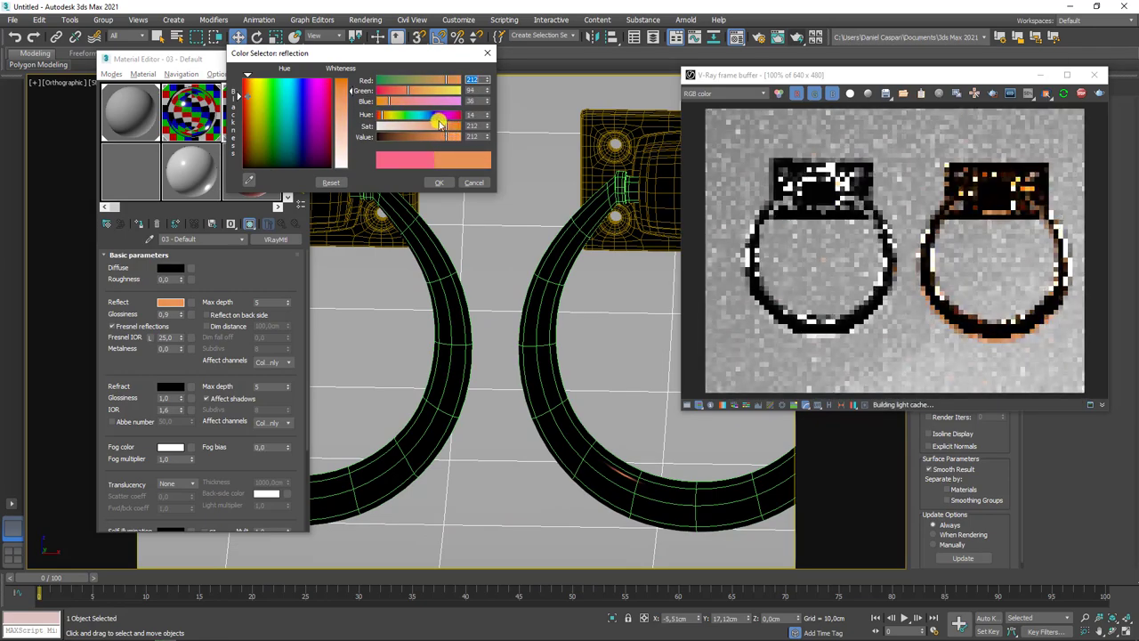
{"action": "left_click", "coordinate": [379, 115]}
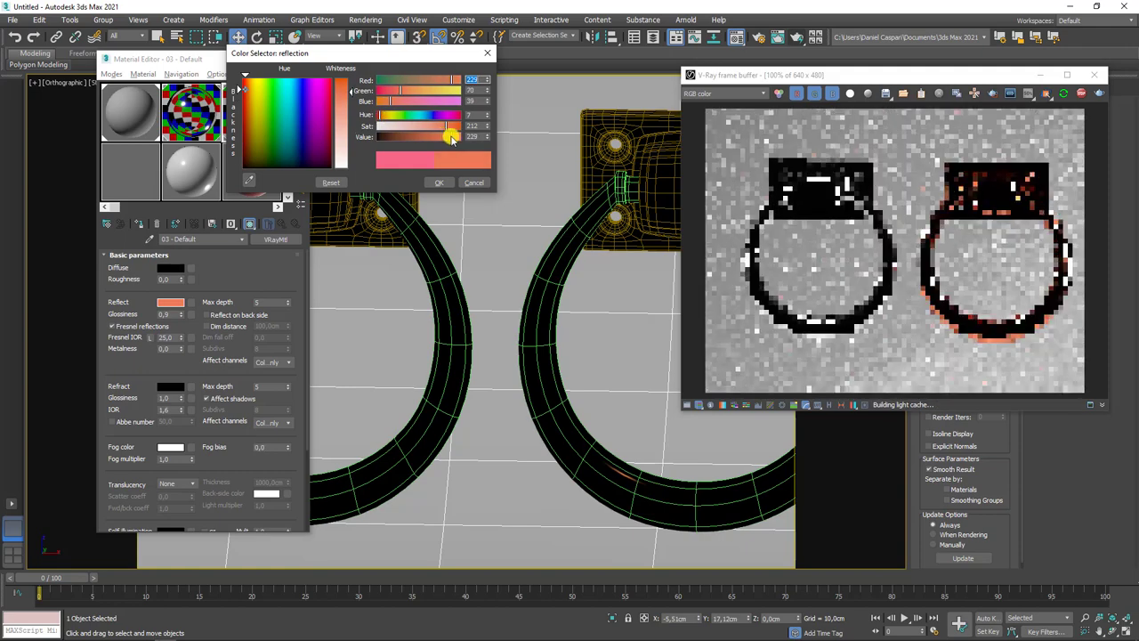
{"action": "left_click", "coordinate": [438, 182]}
{"action": "scroll", "coordinate": [499, 273], "scroll_direction": "down", "scroll_amount": 8}
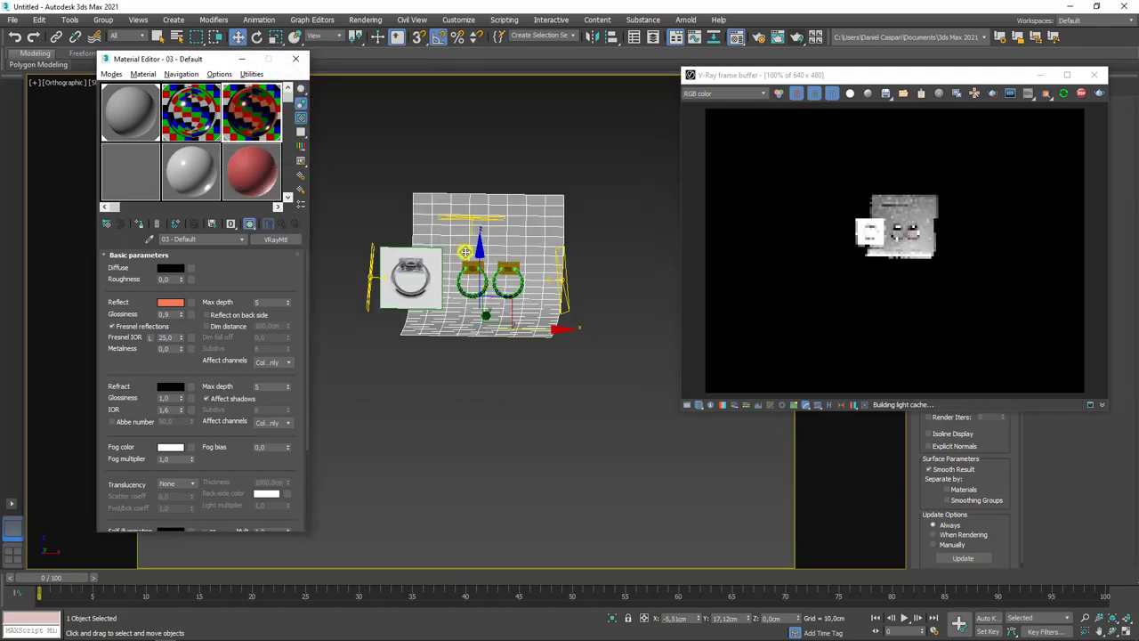
{"action": "mouse_move", "coordinate": [499, 273]}
{"action": "middle_mouse_down", "text": "alt"}
{"action": "mouse_move", "coordinate": [514, 229]}
{"action": "mouse_move", "coordinate": [569, 223]}
{"action": "middle_mouse_up", "text": "alt"}
Tilt the light by 50 degrees and move it toward the upper right.
{"action": "left_click", "coordinate": [559, 244]}
{"action": "key", "text": "e"}
{"action": "left_click_drag", "start_coordinate": [566, 206], "coordinate": [571, 233]}
{"action": "key", "text": "w"}
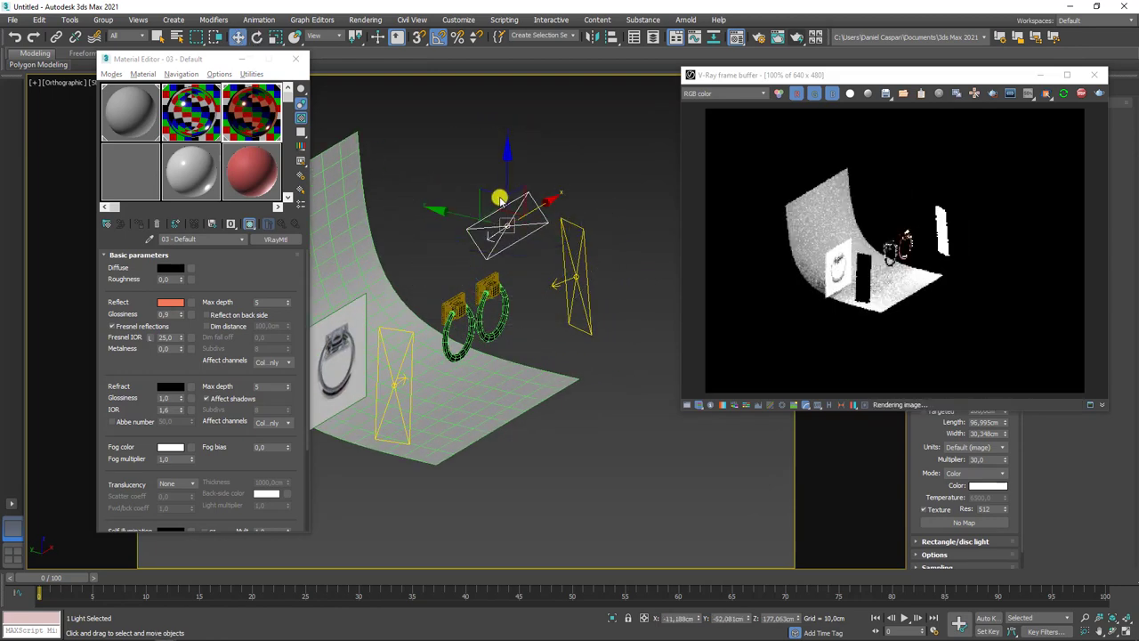
{"action": "left_click_drag", "start_coordinate": [525, 204], "coordinate": [610, 191]}
{"action": "mouse_move", "coordinate": [610, 190]}
{"action": "middle_mouse_down", "text": "alt"}
{"action": "mouse_move", "coordinate": [483, 322]}
{"action": "mouse_move", "coordinate": [445, 254]}
{"action": "middle_mouse_up", "text": "alt"}
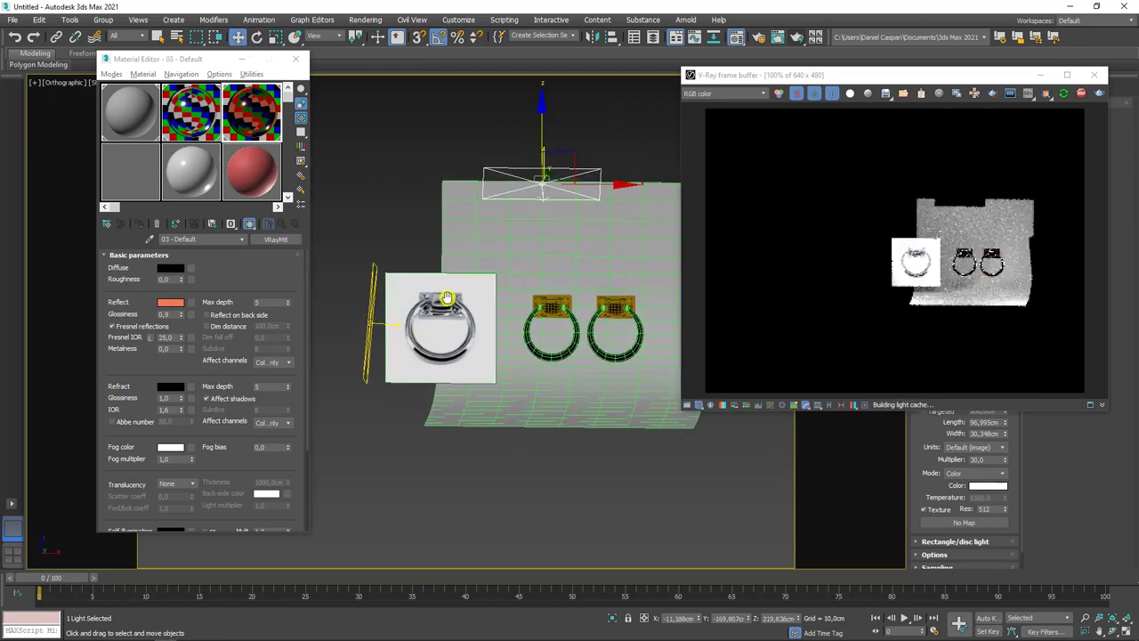
Frame the rings from a slightly elevated angle and select the curved backdrop plane.
{"action": "scroll", "coordinate": [445, 255], "scroll_direction": "up", "scroll_amount": 3}
{"action": "scroll", "coordinate": [508, 264], "scroll_direction": "up", "scroll_amount": 4}
{"action": "scroll", "coordinate": [510, 267], "scroll_direction": "up", "scroll_amount": 2}
{"action": "scroll", "coordinate": [510, 267], "scroll_direction": "up", "scroll_amount": 3}
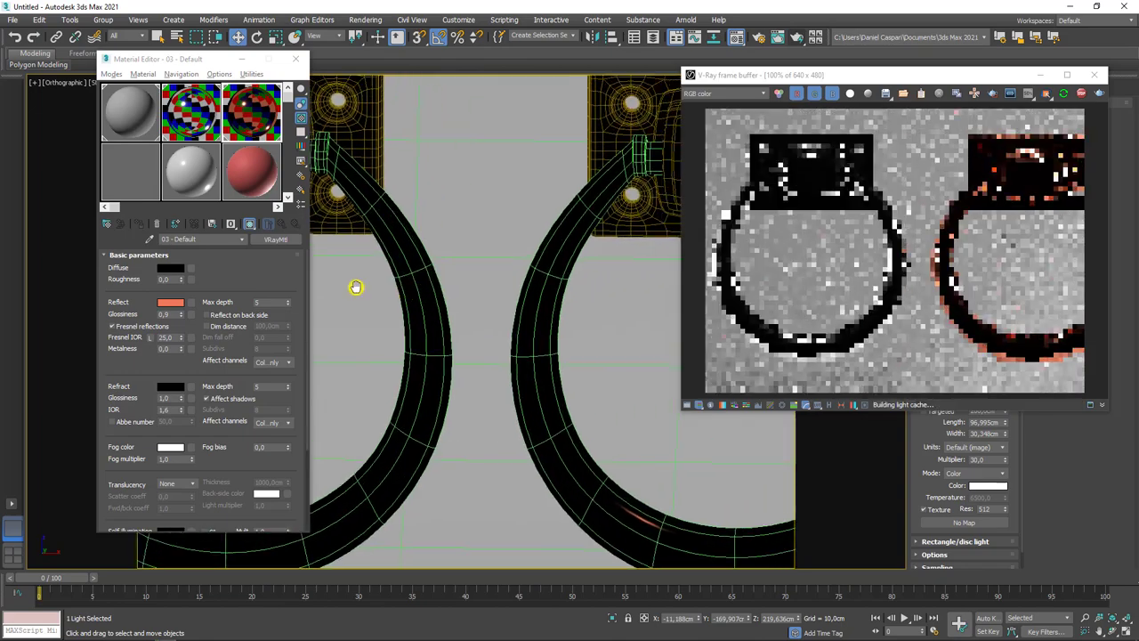
{"action": "middle_click_drag", "start_coordinate": [355, 287], "coordinate": [456, 272]}
{"action": "scroll", "coordinate": [545, 179], "scroll_direction": "down", "scroll_amount": 4}
{"action": "mouse_move", "coordinate": [590, 184]}
{"action": "middle_mouse_down", "text": "alt"}
{"action": "mouse_move", "coordinate": [490, 234]}
{"action": "mouse_move", "coordinate": [501, 249]}
{"action": "middle_mouse_up", "text": "alt"}
{"action": "scroll", "coordinate": [454, 266], "scroll_direction": "down", "scroll_amount": 3}
{"action": "scroll", "coordinate": [453, 266], "scroll_direction": "down", "scroll_amount": 5}
{"action": "left_click", "coordinate": [425, 258]}
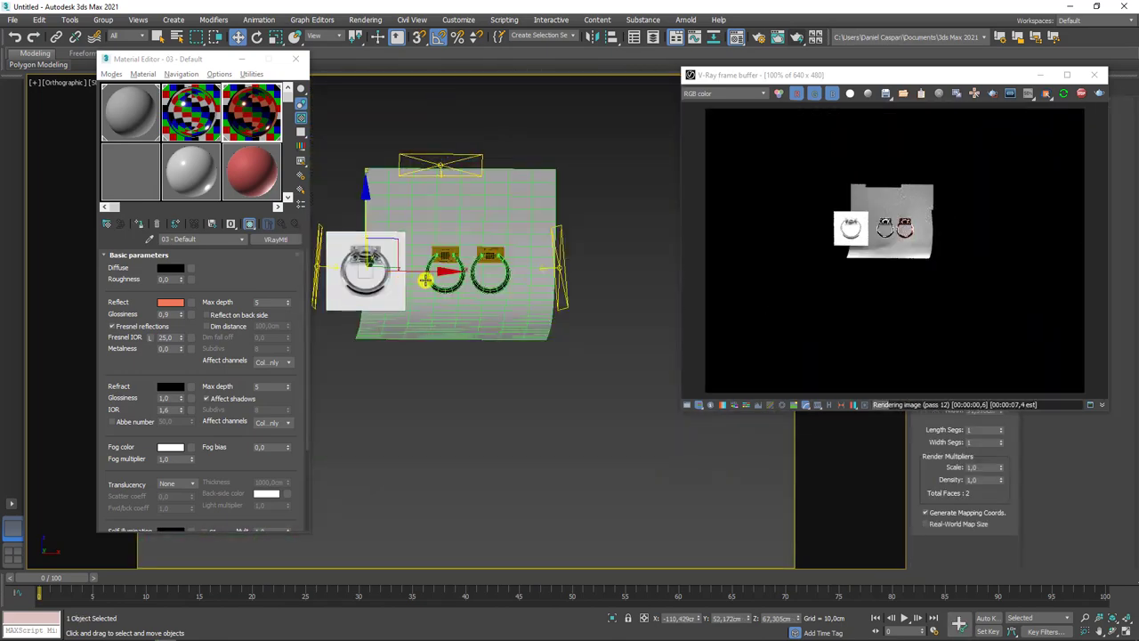
{"action": "scroll", "coordinate": [467, 260], "scroll_direction": "up", "scroll_amount": 3}
{"action": "scroll", "coordinate": [471, 249], "scroll_direction": "up", "scroll_amount": 3}
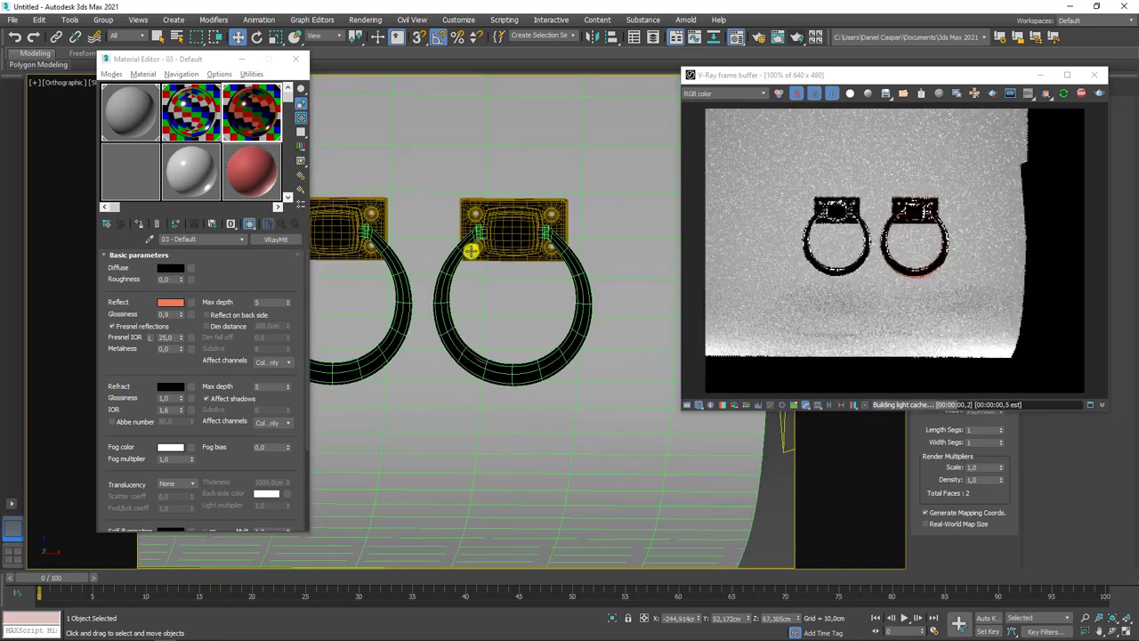
{"action": "left_click", "coordinate": [471, 249]}
{"action": "left_click", "coordinate": [341, 226], "text": "ctrl"}
{"action": "scroll", "coordinate": [425, 265], "scroll_direction": "down", "scroll_amount": 4}
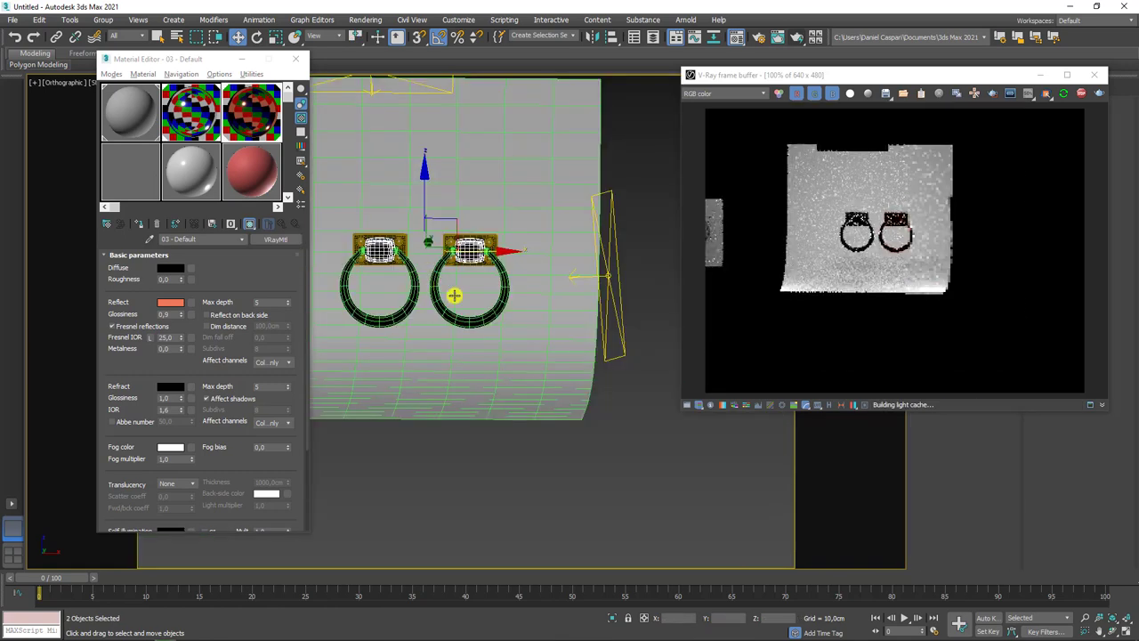
{"action": "middle_click_drag", "start_coordinate": [453, 295], "coordinate": [485, 410], "text": "alt"}
{"action": "left_click_drag", "start_coordinate": [376, 275], "coordinate": [457, 421]}
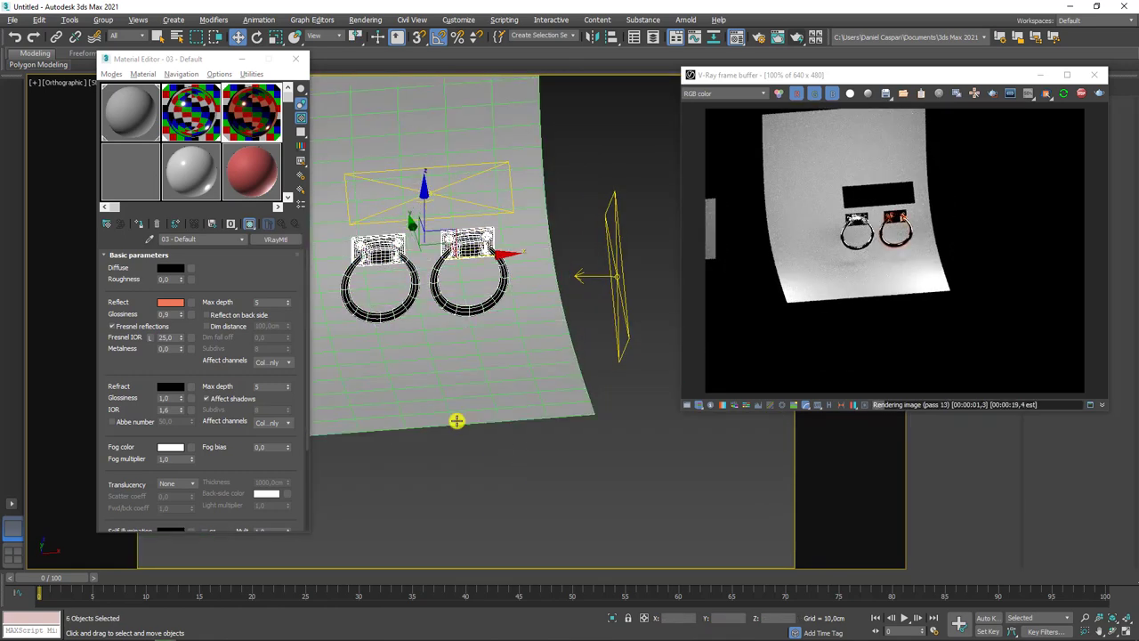
{"action": "scroll", "coordinate": [451, 392], "scroll_direction": "up", "scroll_amount": 5}
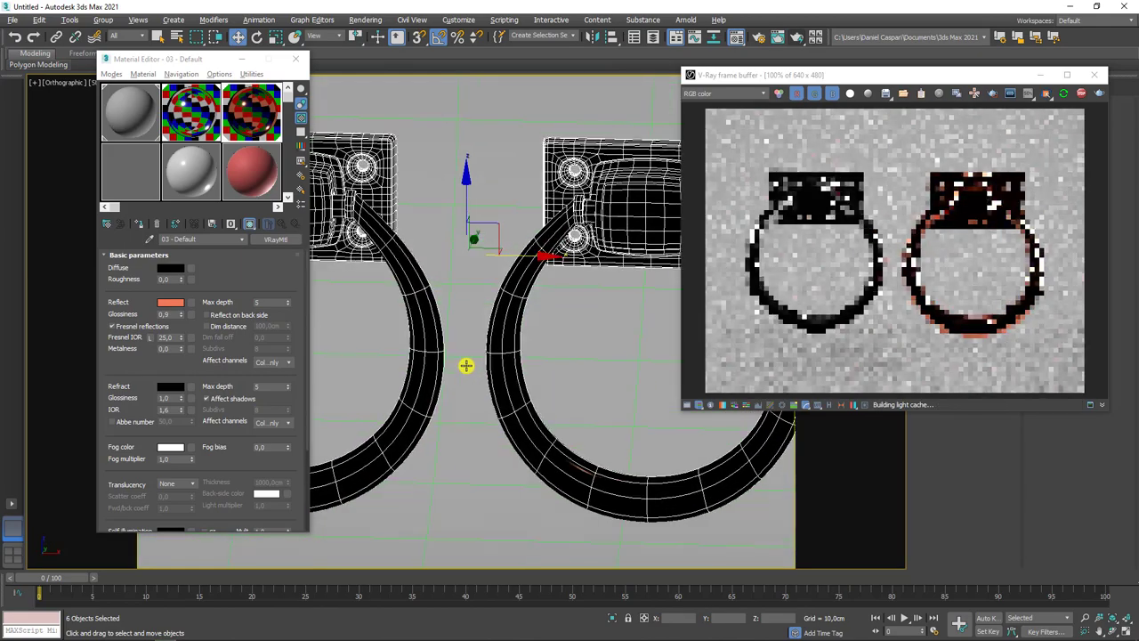
{"action": "scroll", "coordinate": [468, 365], "scroll_direction": "up", "scroll_amount": 2}
{"action": "middle_click_drag", "start_coordinate": [484, 350], "coordinate": [481, 347]}
{"action": "scroll", "coordinate": [476, 349], "scroll_direction": "down", "scroll_amount": 1}
{"action": "scroll", "coordinate": [498, 365], "scroll_direction": "down", "scroll_amount": 1}
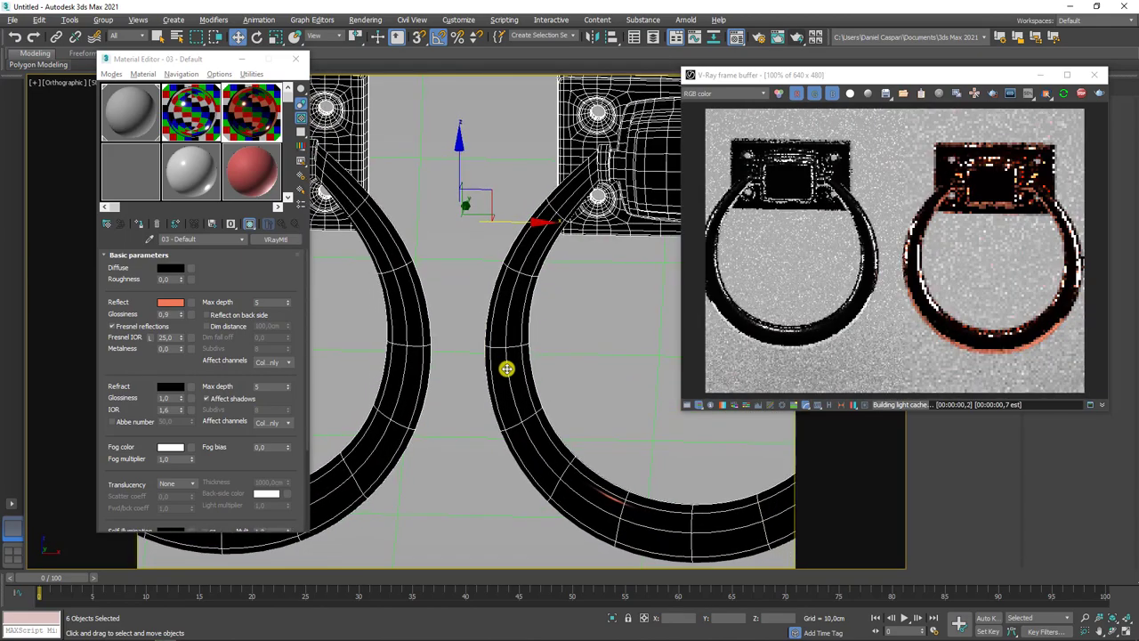
{"action": "scroll", "coordinate": [400, 254], "scroll_direction": "down", "scroll_amount": 3}
{"action": "scroll", "coordinate": [490, 285], "scroll_direction": "up", "scroll_amount": 1}
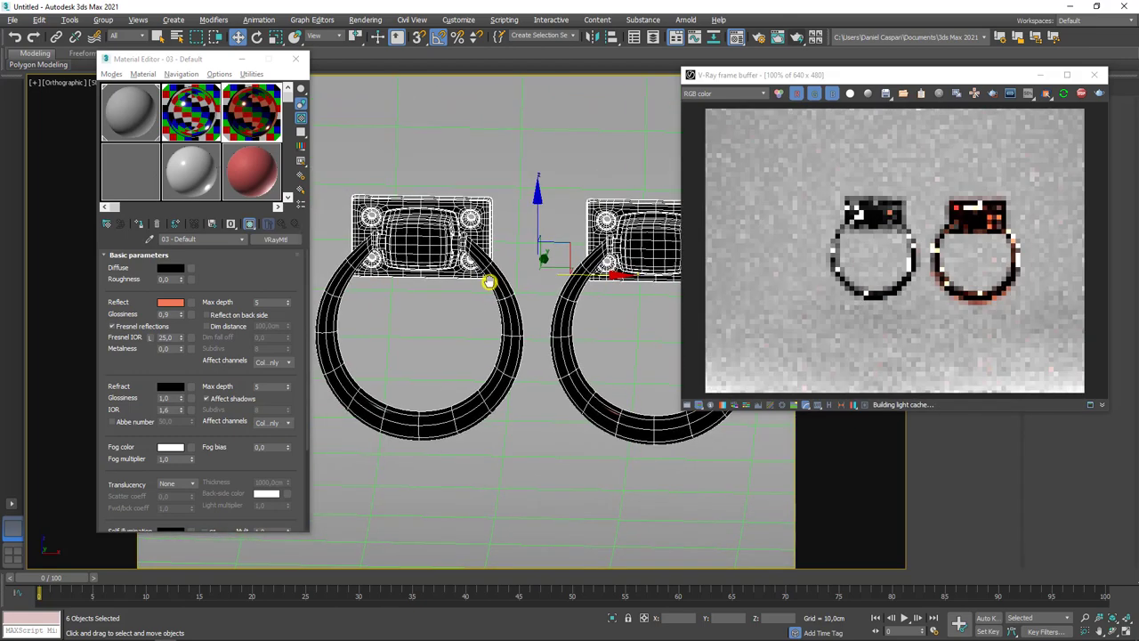
{"action": "left_click", "coordinate": [571, 281], "text": "alt"}
{"action": "left_click", "coordinate": [611, 223], "text": "alt"}
{"action": "left_click", "coordinate": [601, 218], "text": "alt"}
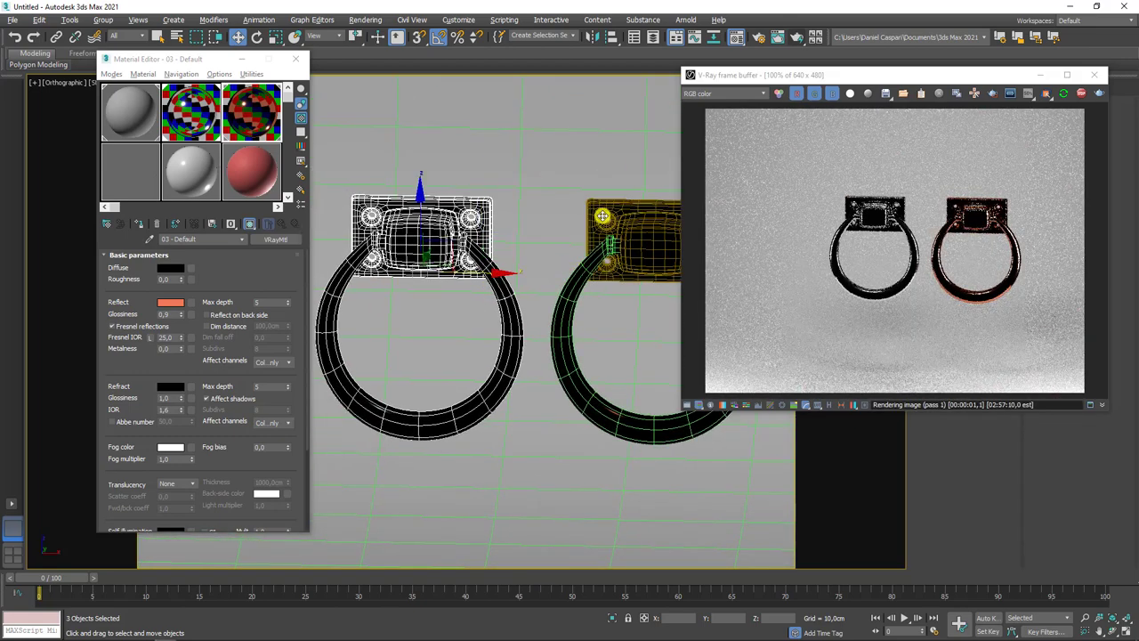
{"action": "middle_click_drag", "start_coordinate": [537, 232], "coordinate": [552, 257], "text": "alt"}
{"action": "middle_click_drag", "start_coordinate": [435, 265], "coordinate": [495, 271], "text": "alt"}
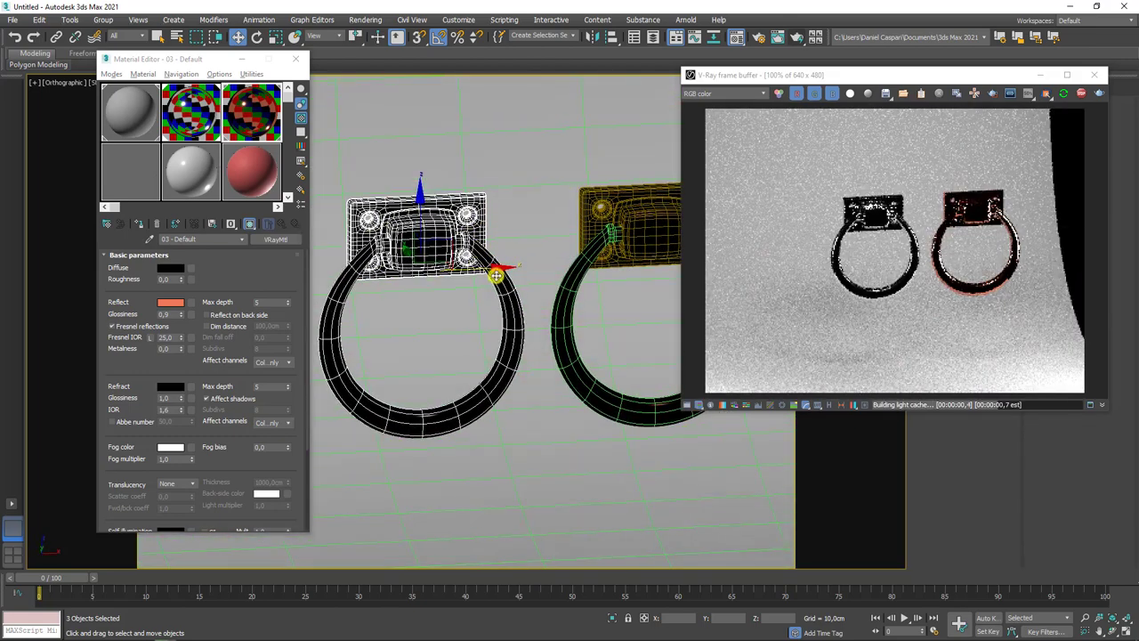
Link the left ring to its back plate with Select and Link.
{"action": "left_click", "coordinate": [446, 203], "text": "alt"}
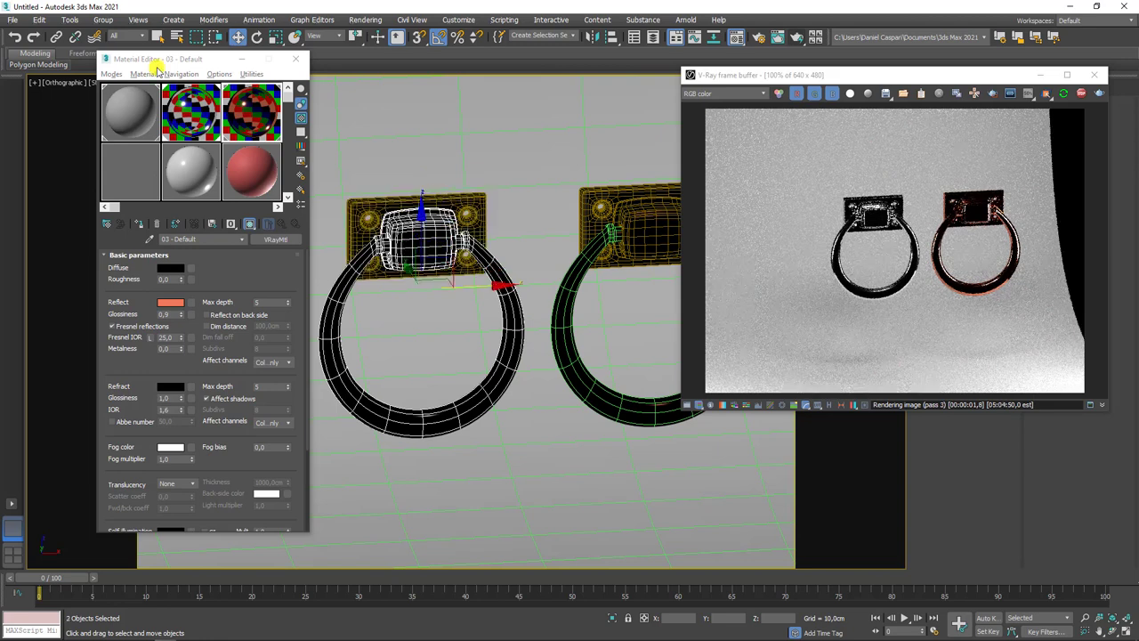
{"action": "left_click", "coordinate": [56, 37]}
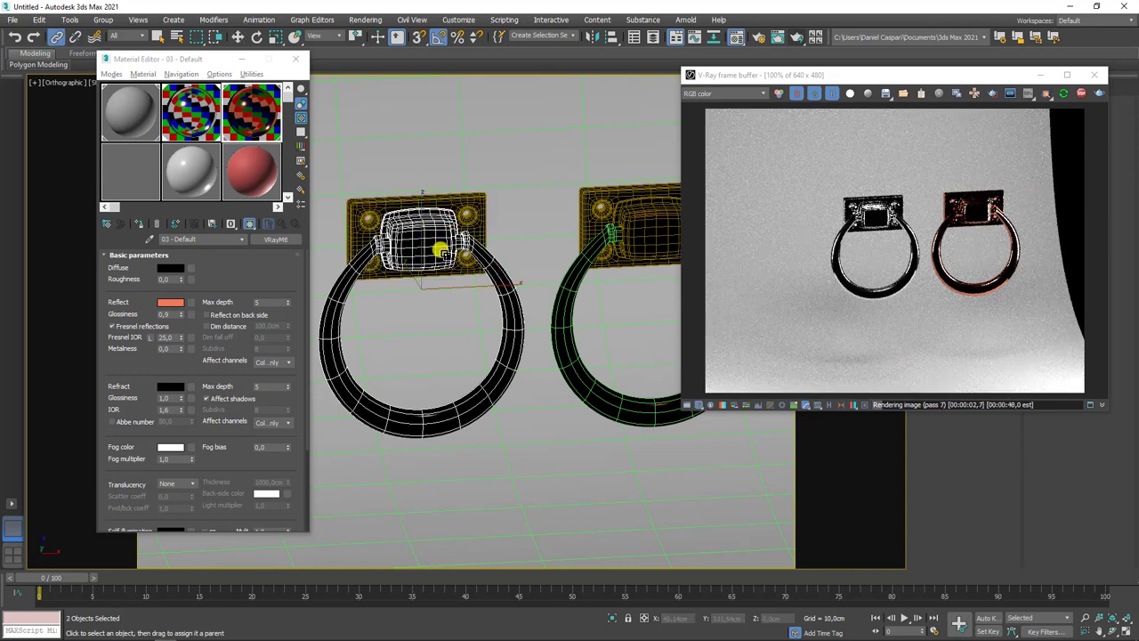
{"action": "left_click", "coordinate": [474, 216]}
{"action": "left_click_drag", "start_coordinate": [585, 256], "coordinate": [649, 233]}
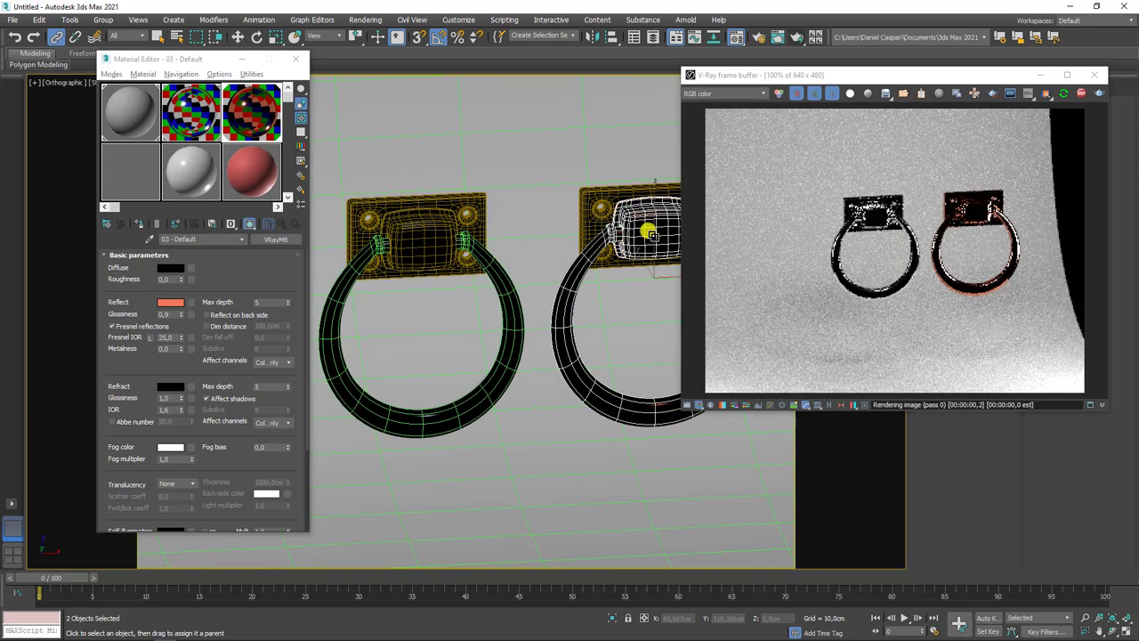
Rotate the left knocker -30° and the right knocker 45° about Z.
{"action": "left_click", "coordinate": [457, 198]}
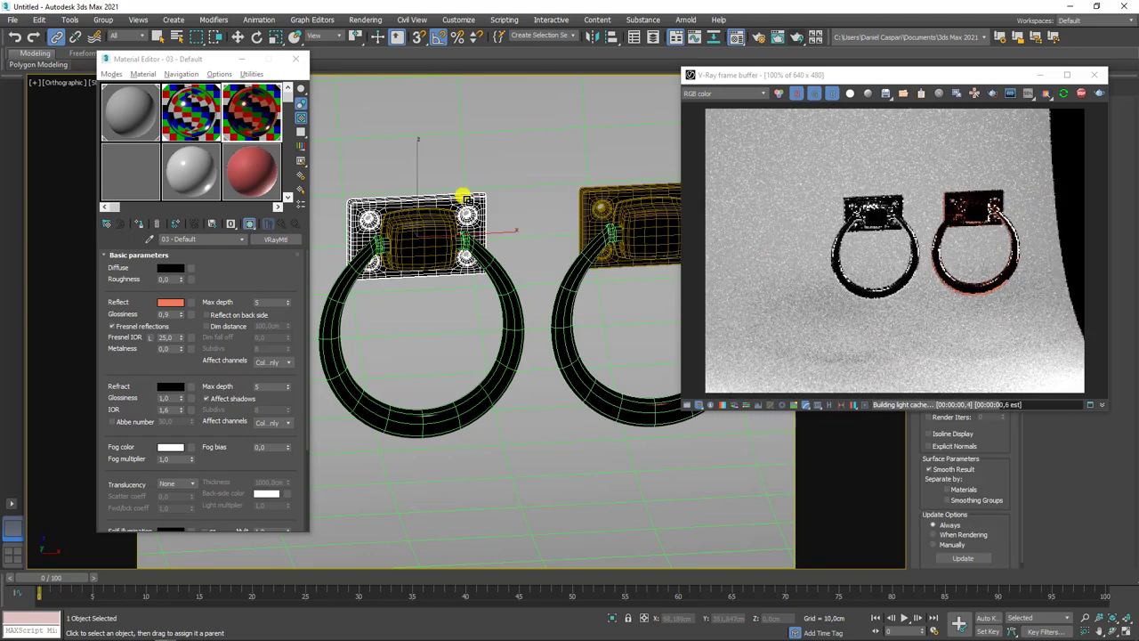
{"action": "key", "text": "e"}
{"action": "left_click_drag", "start_coordinate": [460, 254], "coordinate": [433, 262]}
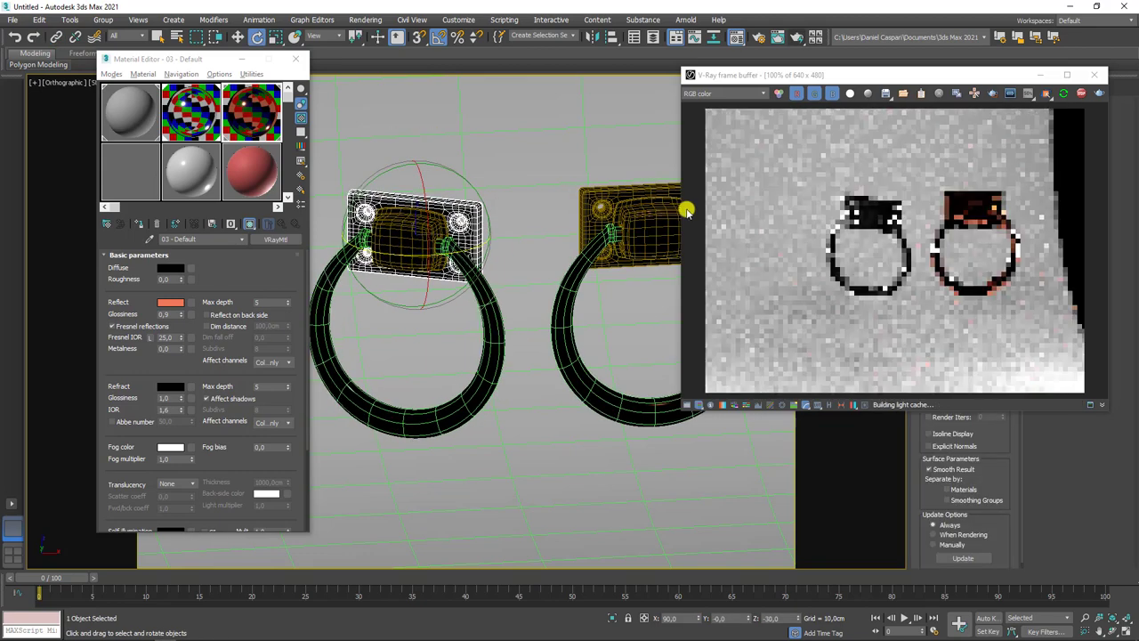
{"action": "left_click", "coordinate": [619, 227]}
{"action": "left_click_drag", "start_coordinate": [621, 245], "coordinate": [644, 247]}
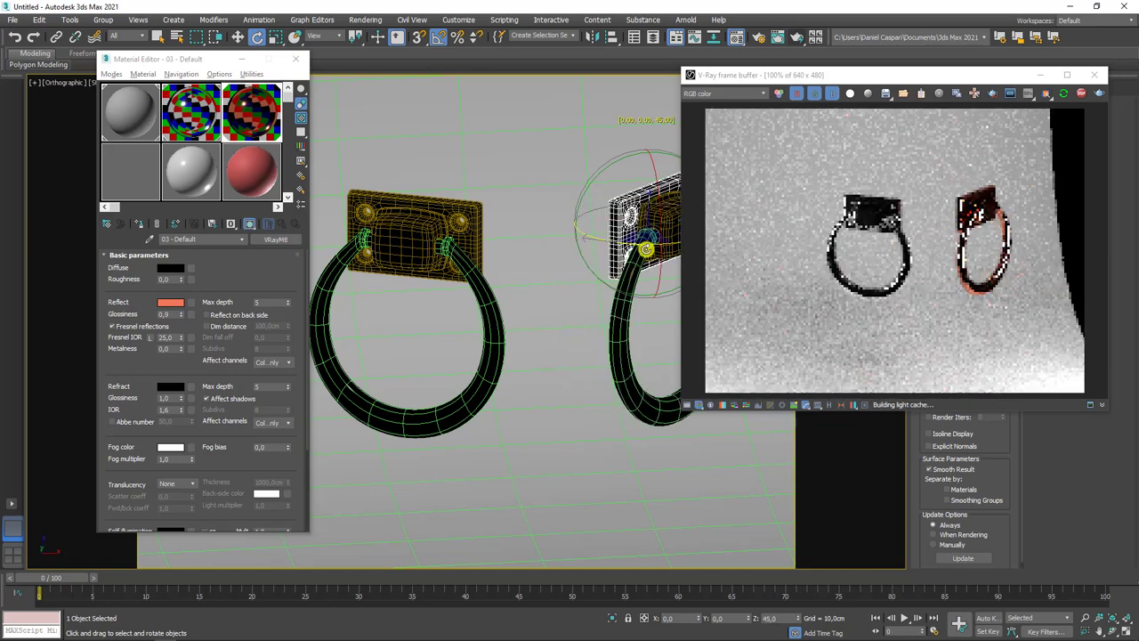
Move the right knocker left so the two rings overlap.
{"action": "key", "text": "w"}
{"action": "mouse_move", "coordinate": [648, 246]}
{"action": "middle_mouse_down", "text": "alt"}
{"action": "mouse_move", "coordinate": [513, 282]}
{"action": "mouse_move", "coordinate": [600, 251]}
{"action": "middle_mouse_up", "text": "alt"}
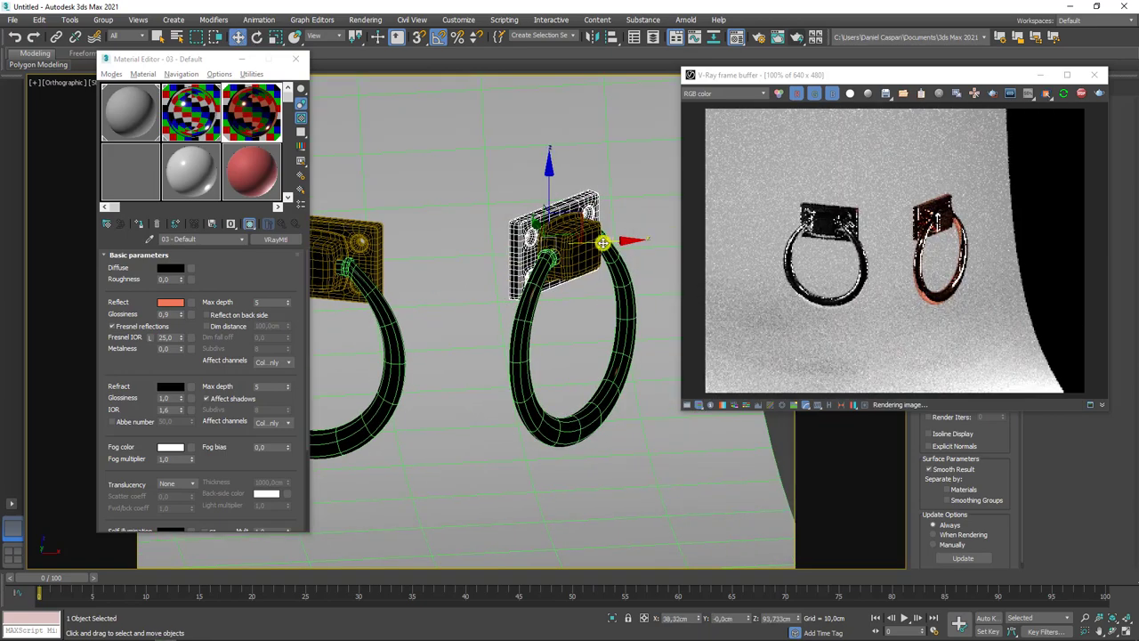
{"action": "mouse_move", "coordinate": [602, 242]}
{"action": "left_mouse_down"}
{"action": "mouse_move", "coordinate": [511, 240]}
{"action": "mouse_move", "coordinate": [475, 262]}
{"action": "left_mouse_up"}
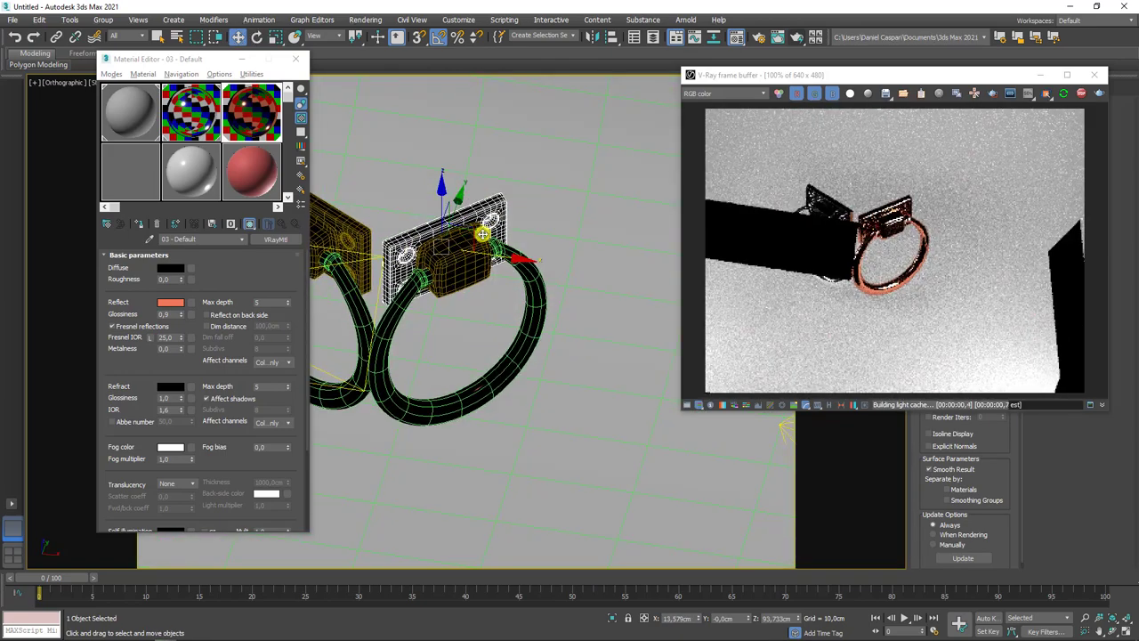
Bring the view to front-on overlapping rings and bring the finished render forward.
{"action": "middle_click_drag", "start_coordinate": [481, 234], "coordinate": [478, 192], "text": "alt"}
{"action": "mouse_move", "coordinate": [394, 335]}
{"action": "middle_mouse_down", "text": "alt"}
{"action": "mouse_move", "coordinate": [475, 293]}
{"action": "mouse_move", "coordinate": [483, 387]}
{"action": "middle_mouse_up", "text": "alt"}
{"action": "scroll", "coordinate": [560, 376], "scroll_direction": "up", "scroll_amount": 3}
{"action": "mouse_move", "coordinate": [575, 377]}
{"action": "middle_mouse_down"}
{"action": "mouse_move", "coordinate": [561, 385]}
{"action": "mouse_move", "coordinate": [585, 365]}
{"action": "middle_mouse_up"}
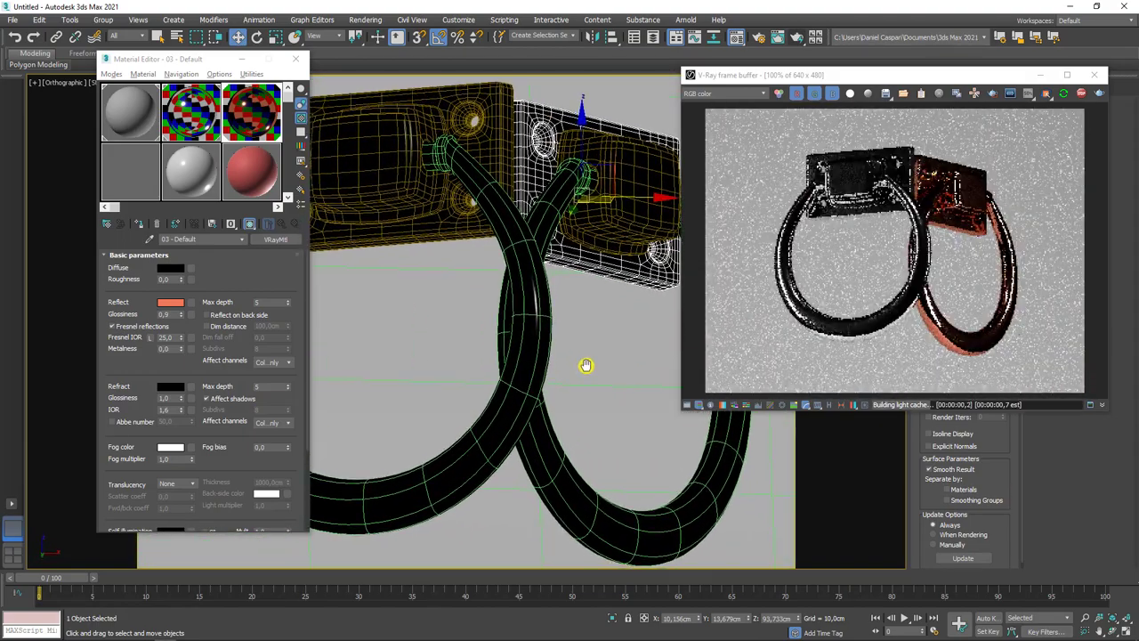
{"action": "scroll", "coordinate": [585, 365], "scroll_direction": "up", "scroll_amount": 2}
{"action": "scroll", "coordinate": [586, 364], "scroll_direction": "up", "scroll_amount": 1}
{"action": "scroll", "coordinate": [587, 363], "scroll_direction": "up", "scroll_amount": 1}
{"action": "scroll", "coordinate": [586, 362], "scroll_direction": "up", "scroll_amount": 1}
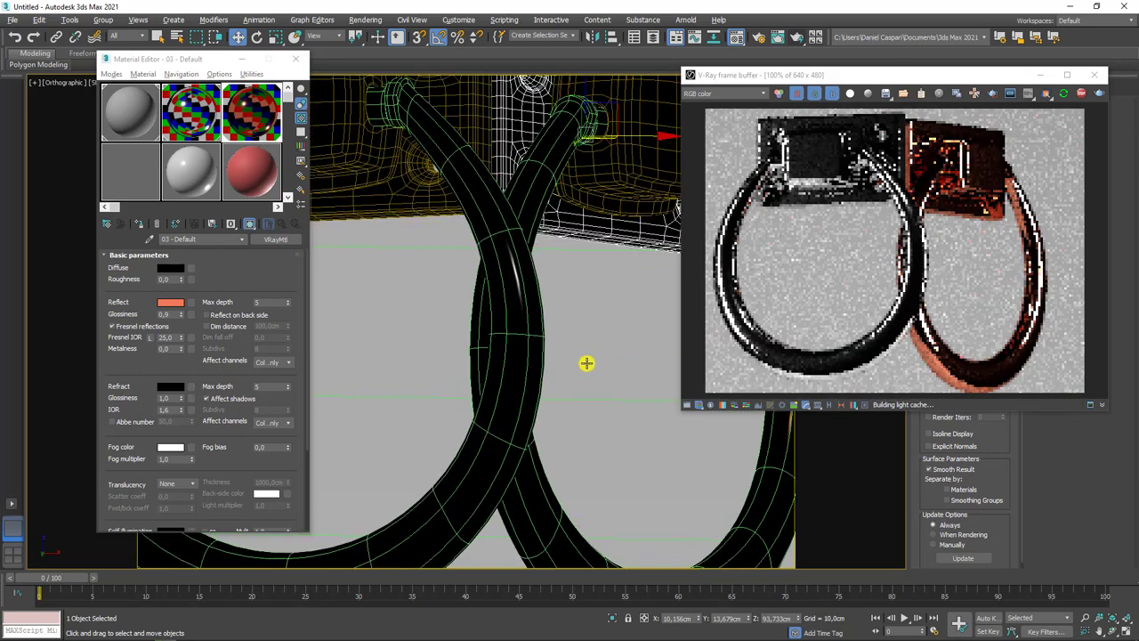
{"action": "scroll", "coordinate": [587, 363], "scroll_direction": "down", "scroll_amount": 2}
{"action": "mouse_move", "coordinate": [587, 362]}
{"action": "middle_mouse_down", "text": "alt"}
{"action": "mouse_move", "coordinate": [682, 312]}
{"action": "mouse_move", "coordinate": [522, 329]}
{"action": "mouse_move", "coordinate": [508, 346]}
{"action": "middle_mouse_up", "text": "alt"}
{"action": "scroll", "coordinate": [515, 346], "scroll_direction": "up", "scroll_amount": 1}
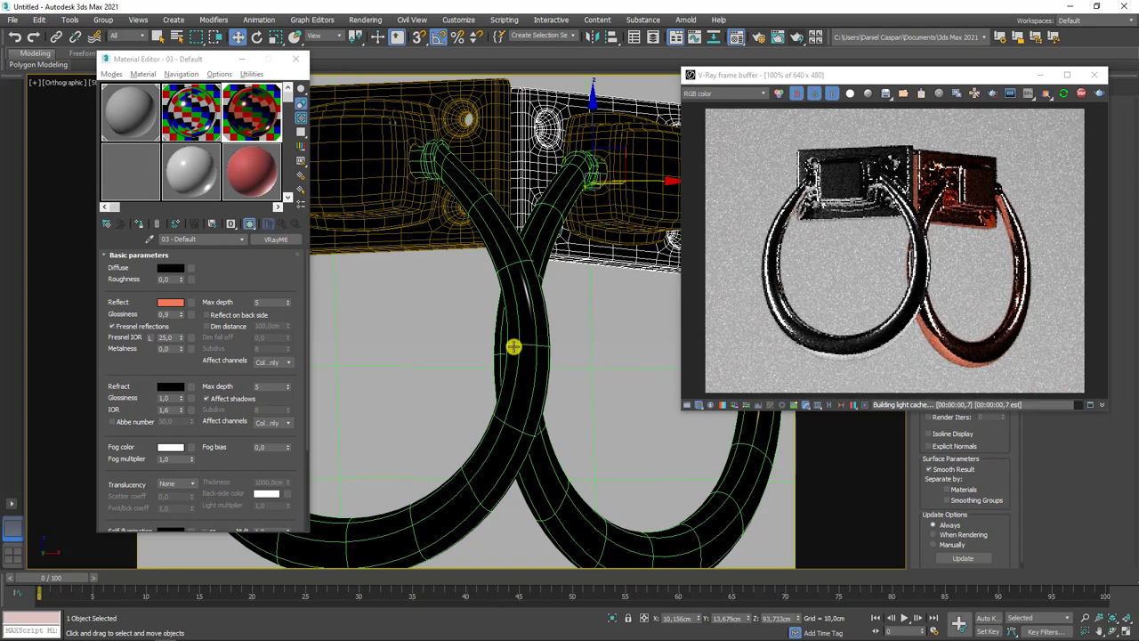
{"action": "mouse_move", "coordinate": [524, 356]}
{"action": "middle_mouse_down", "text": "alt"}
{"action": "mouse_move", "coordinate": [529, 374]}
{"action": "mouse_move", "coordinate": [516, 356]}
{"action": "middle_mouse_up", "text": "alt"}
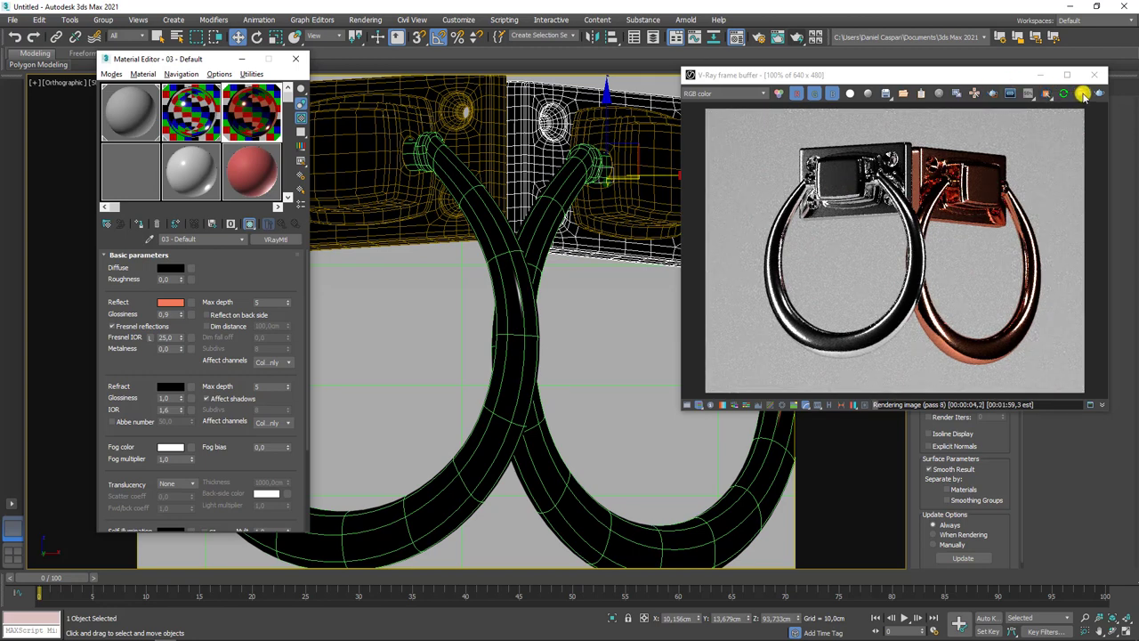
{"action": "left_click", "coordinate": [1082, 95]}
Close the Material Editor and frame buffer, then set output size to HDTV 1920x1080.
{"action": "left_click", "coordinate": [291, 63]}
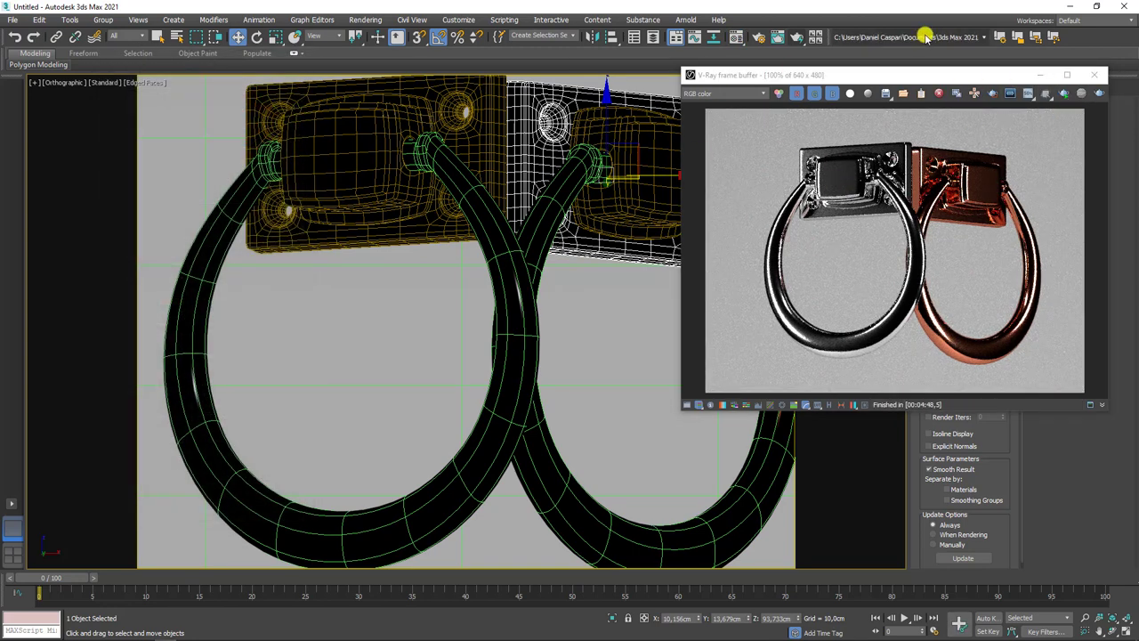
{"action": "left_click", "coordinate": [1093, 75]}
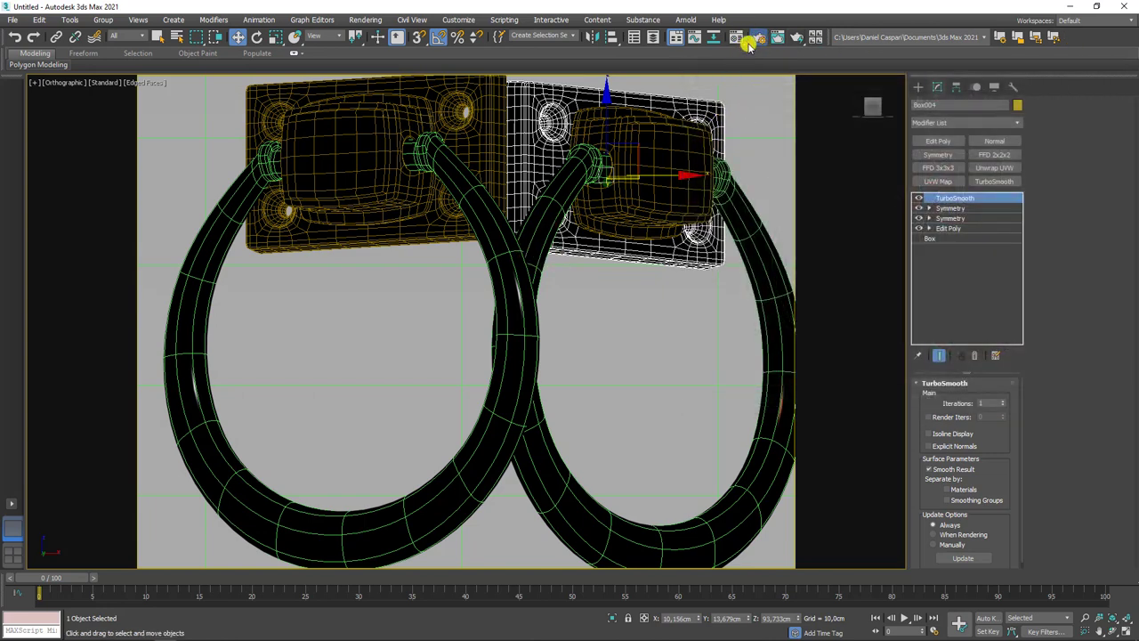
{"action": "left_click", "coordinate": [752, 42]}
{"action": "left_click", "coordinate": [510, 180]}
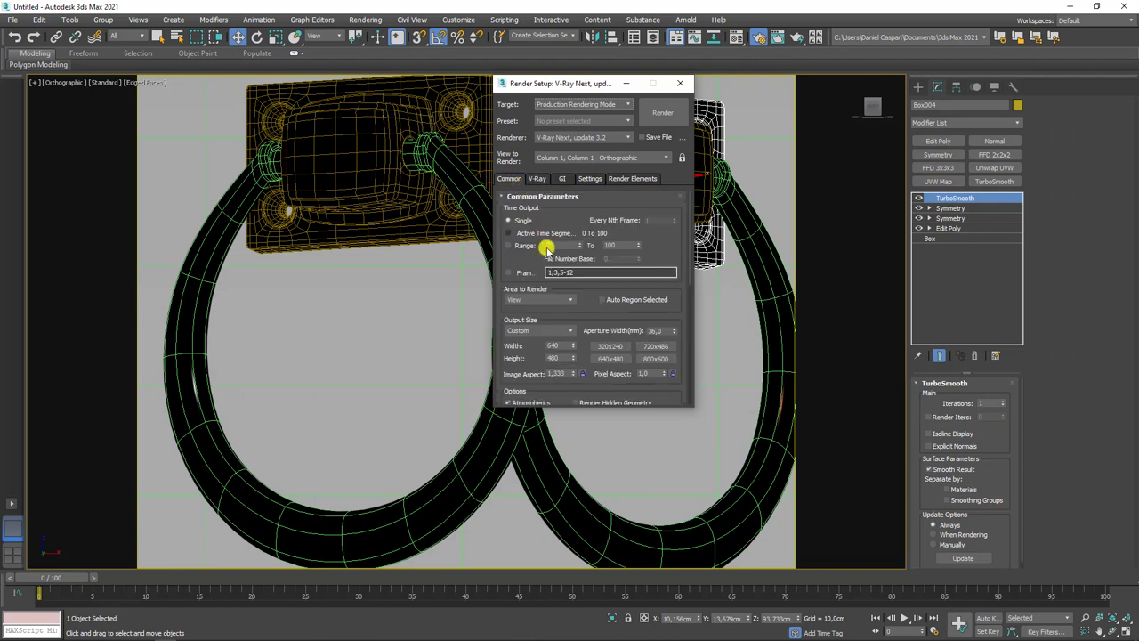
{"action": "left_click_drag", "start_coordinate": [591, 306], "coordinate": [579, 255]}
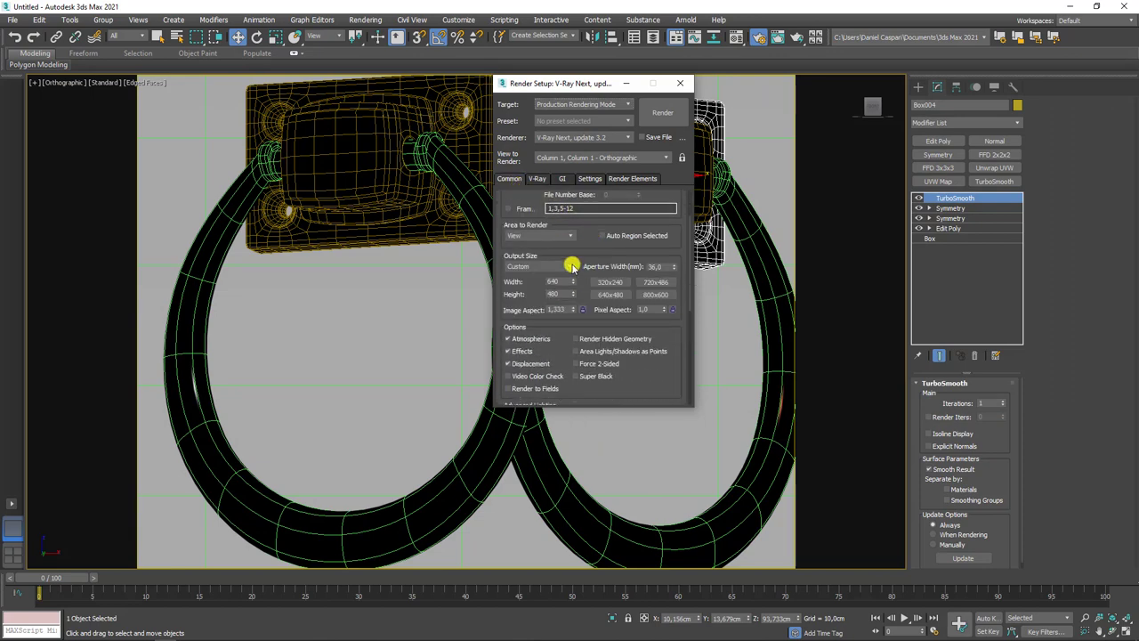
{"action": "left_click", "coordinate": [572, 267]}
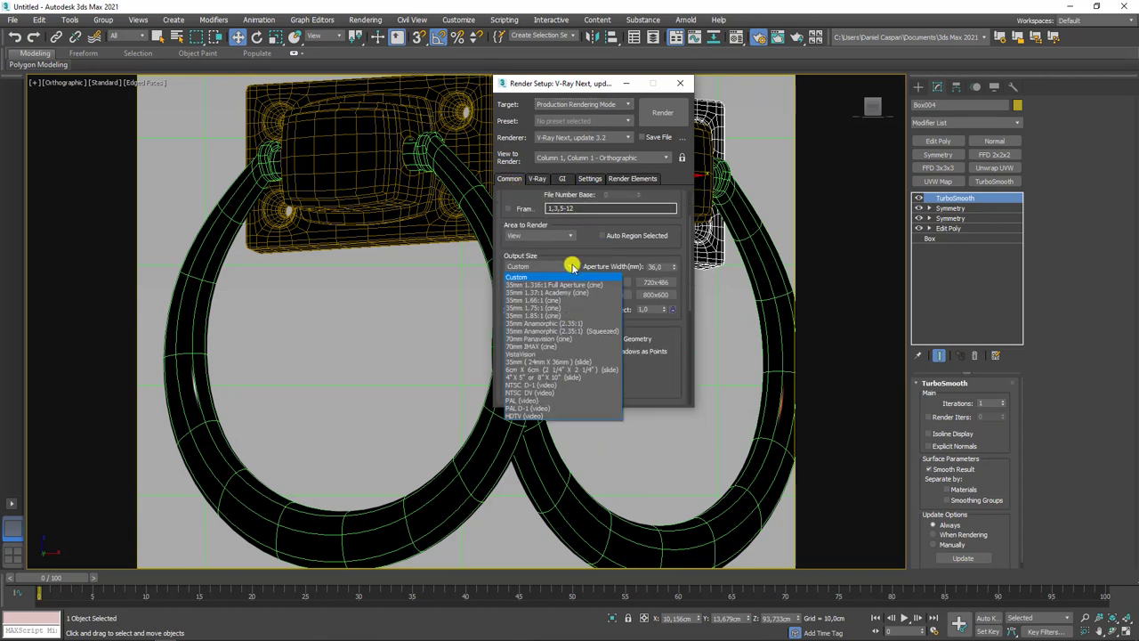
{"action": "left_click", "coordinate": [537, 415]}
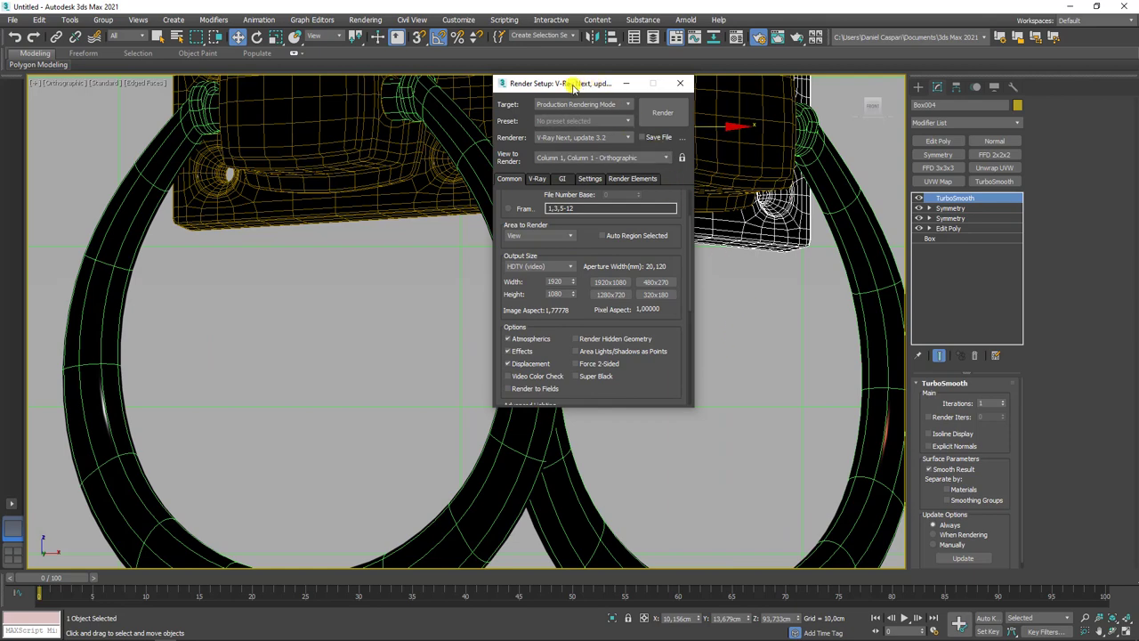
{"action": "left_click_drag", "start_coordinate": [573, 85], "coordinate": [582, 86]}
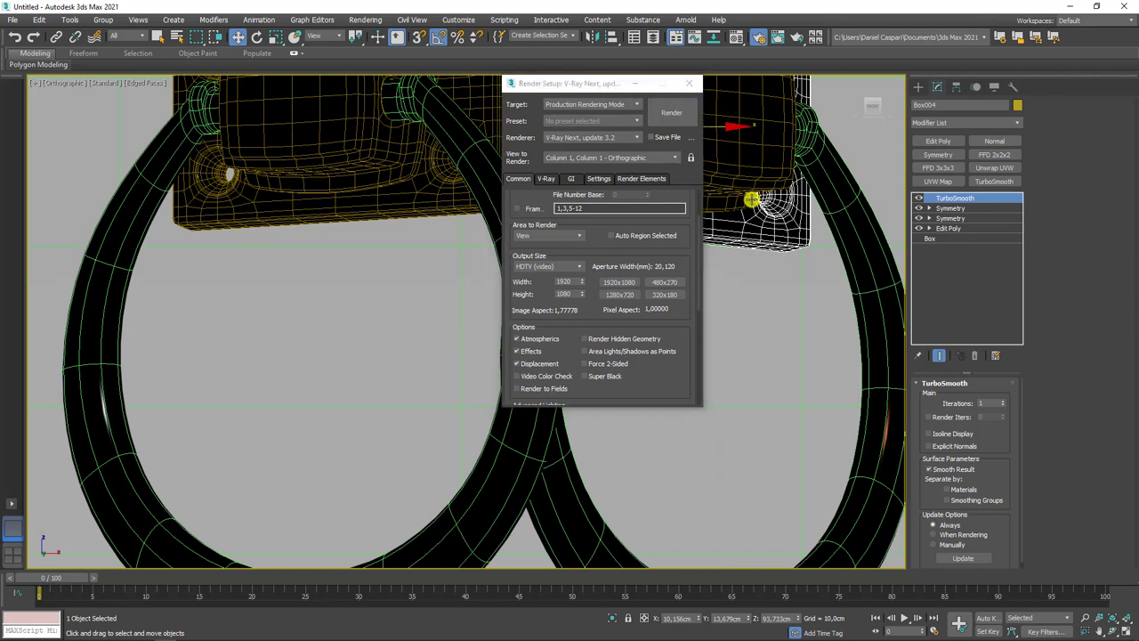
Render the scene at 1920x1080 and move the render window over the viewport.
{"action": "middle_click_drag", "start_coordinate": [757, 197], "coordinate": [735, 227], "text": "alt"}
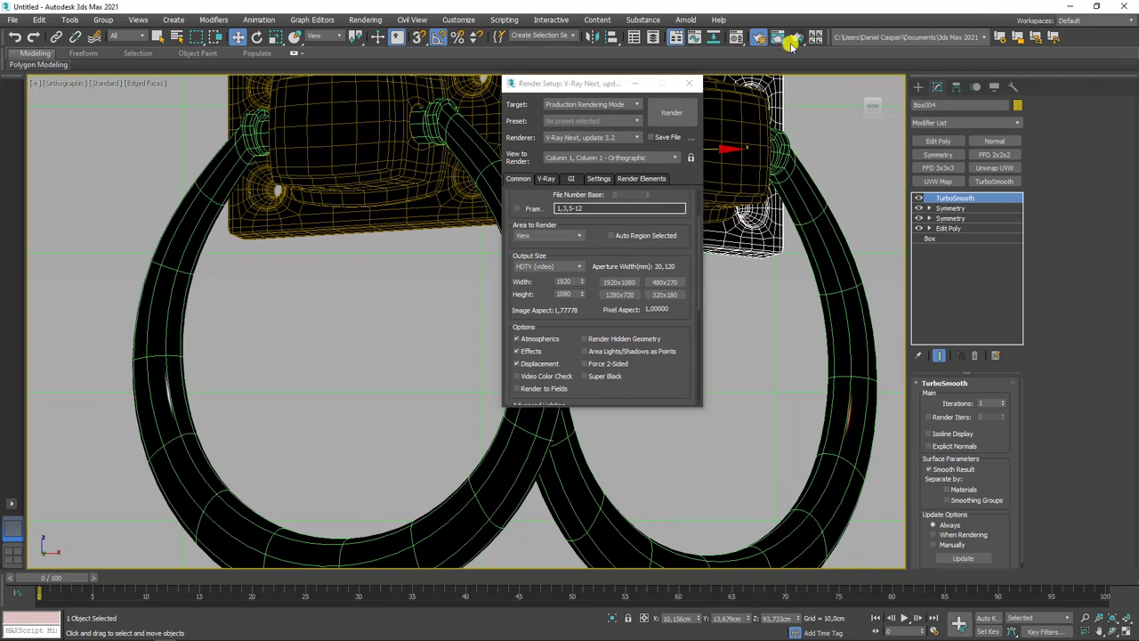
{"action": "left_click", "coordinate": [798, 35]}
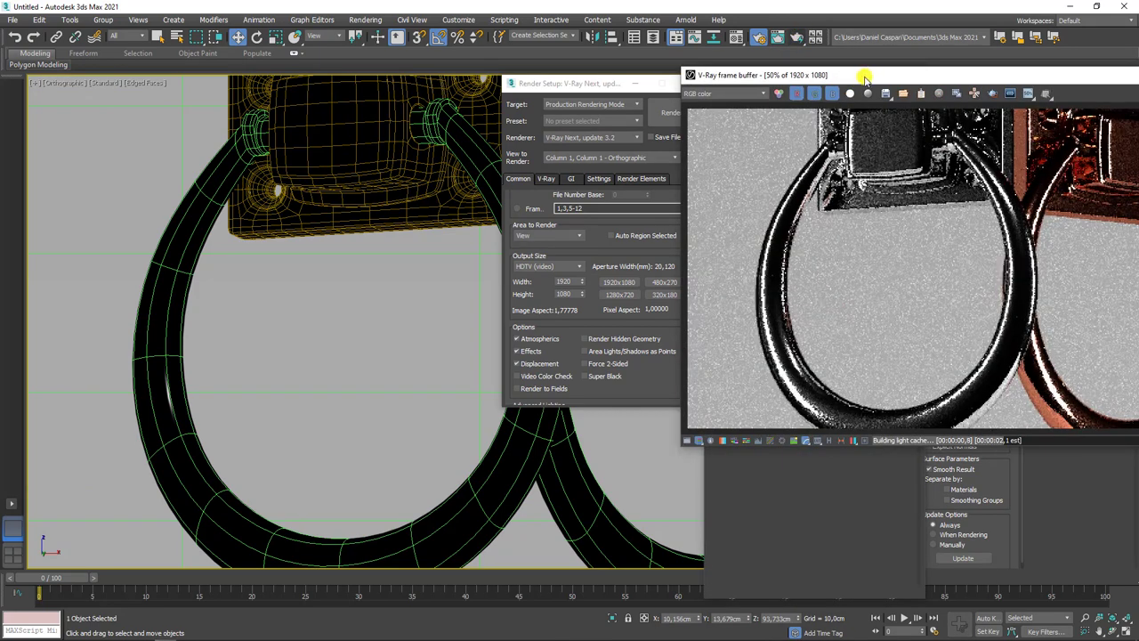
{"action": "left_click_drag", "start_coordinate": [881, 75], "coordinate": [503, 78]}
{"action": "scroll", "coordinate": [605, 198], "scroll_direction": "down", "scroll_amount": 2}
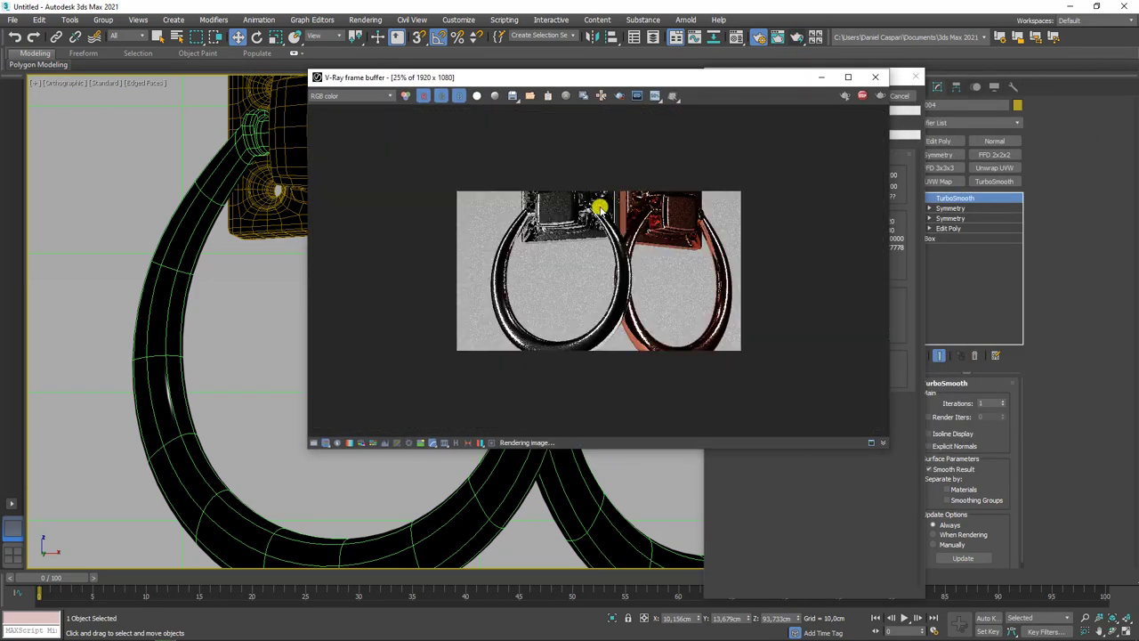
Close Render Setup, select the left knocker's plate and test-render an angled view.
{"action": "left_click", "coordinate": [847, 96]}
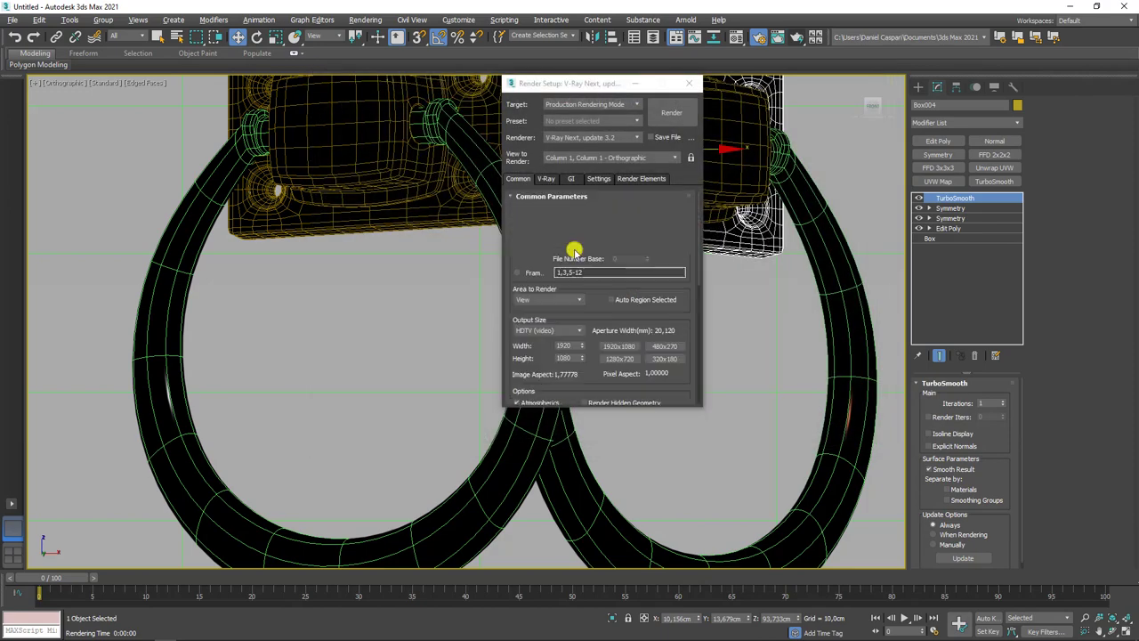
{"action": "left_click", "coordinate": [693, 89]}
{"action": "scroll", "coordinate": [495, 199], "scroll_direction": "down", "scroll_amount": 2}
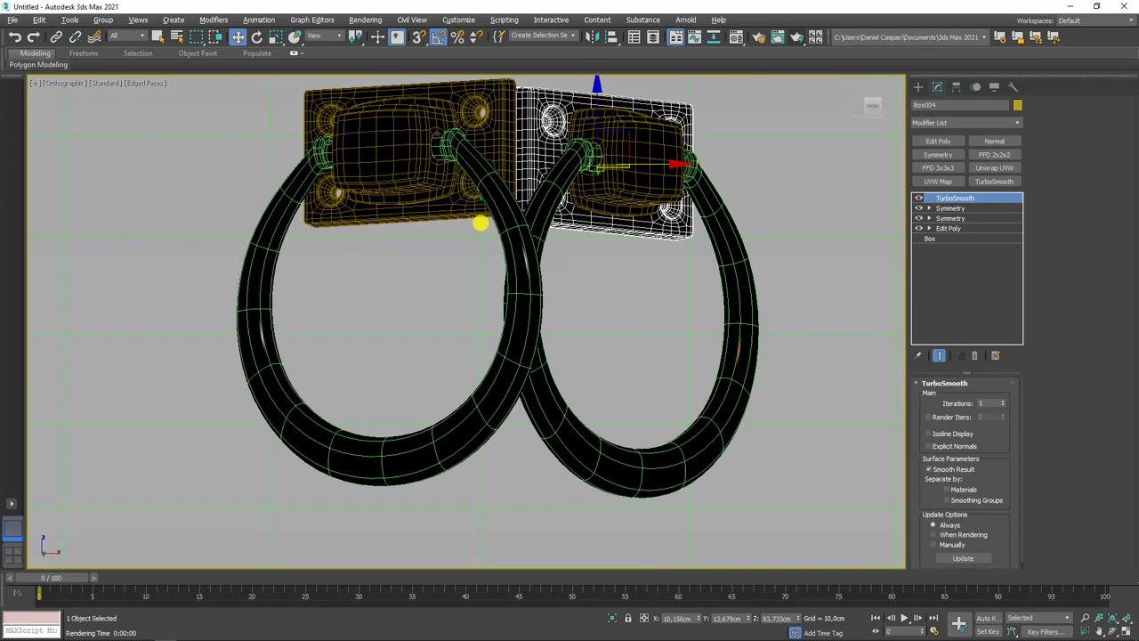
{"action": "middle_click_drag", "start_coordinate": [492, 213], "coordinate": [500, 250]}
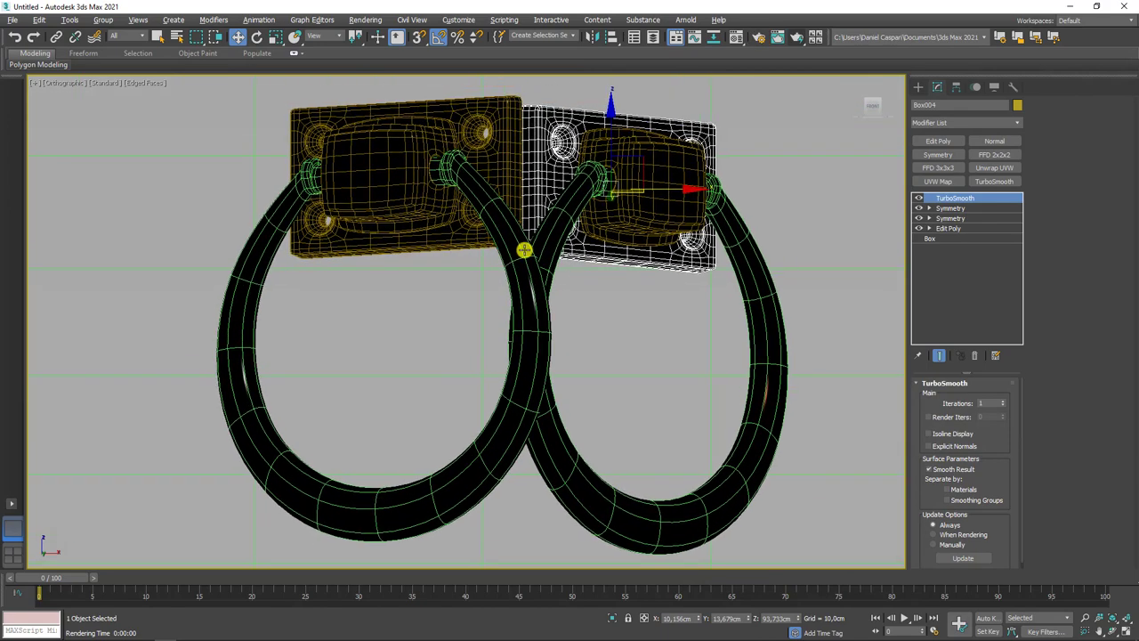
{"action": "left_click", "coordinate": [514, 203]}
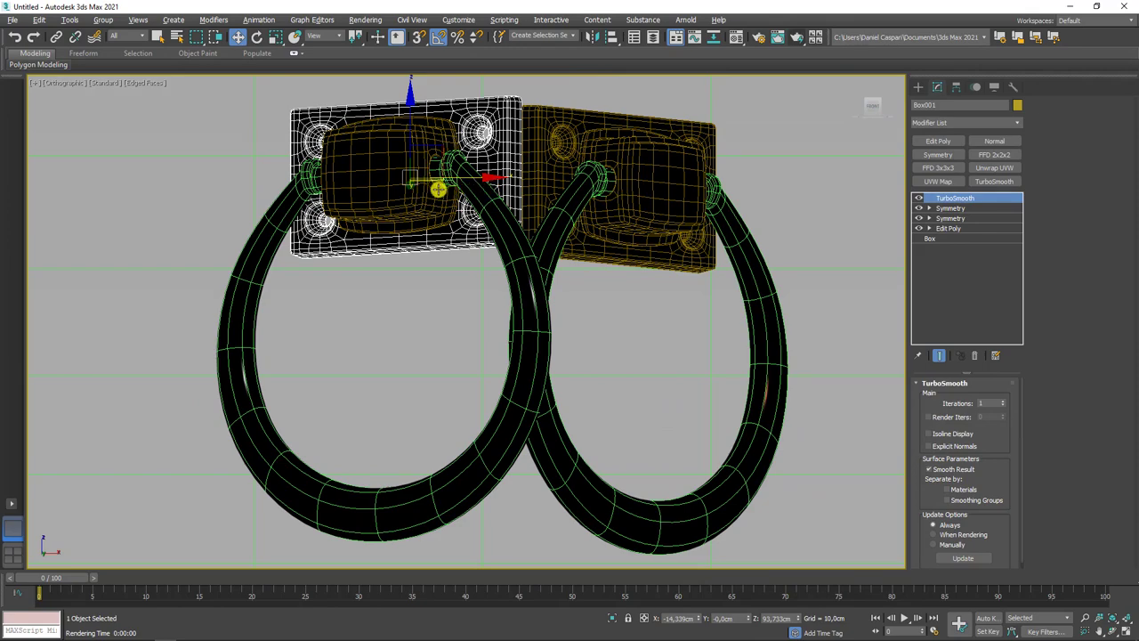
{"action": "mouse_move", "coordinate": [438, 187]}
{"action": "middle_mouse_down", "text": "alt"}
{"action": "mouse_move", "coordinate": [442, 169]}
{"action": "mouse_move", "coordinate": [442, 183]}
{"action": "mouse_move", "coordinate": [526, 233]}
{"action": "mouse_move", "coordinate": [539, 223]}
{"action": "mouse_move", "coordinate": [554, 237]}
{"action": "mouse_move", "coordinate": [560, 224]}
{"action": "middle_mouse_up", "text": "alt"}
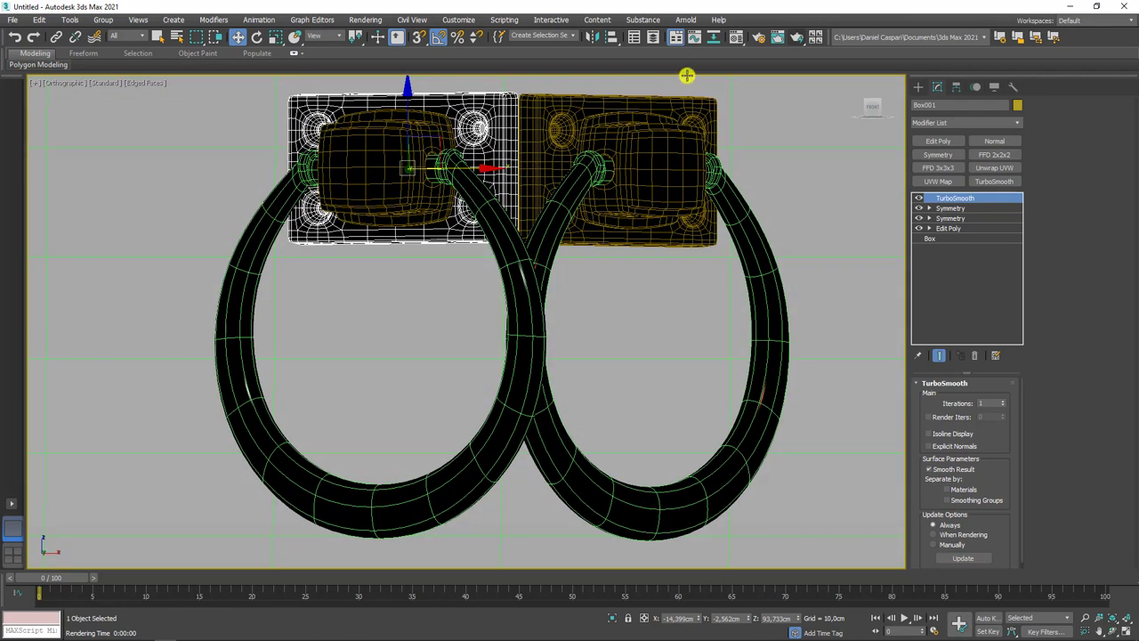
{"action": "left_click", "coordinate": [778, 39]}
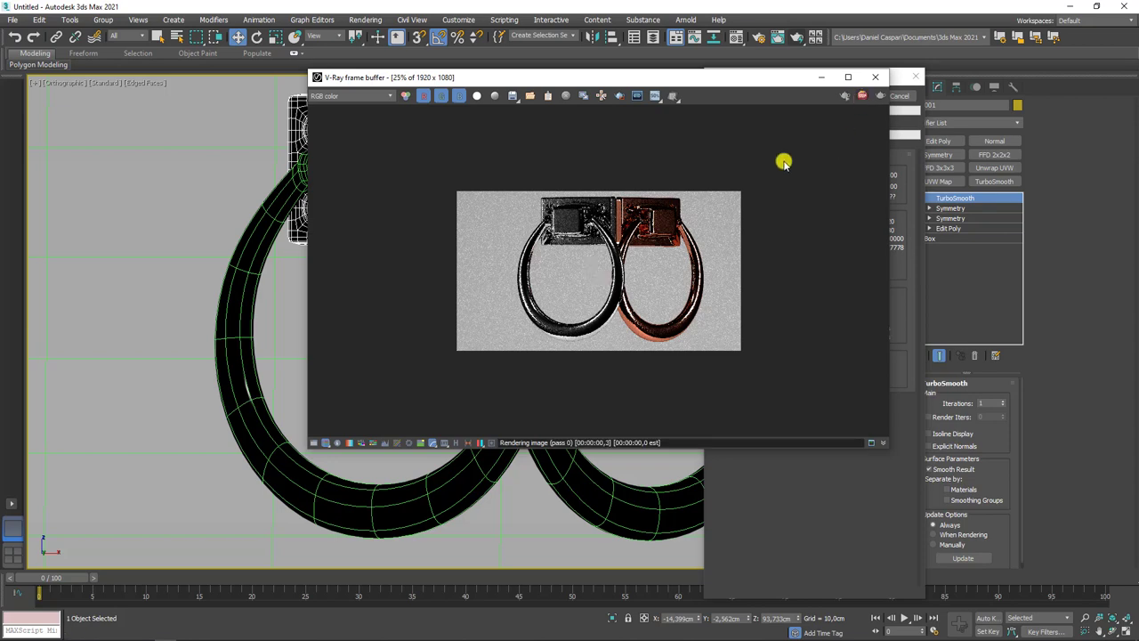
Orbit and zoom to frame the selected plate with both knockers in view.
{"action": "scroll", "coordinate": [613, 247], "scroll_direction": "down", "scroll_amount": 5}
{"action": "scroll", "coordinate": [610, 267], "scroll_direction": "down", "scroll_amount": 1}
{"action": "middle_click_drag", "start_coordinate": [609, 266], "coordinate": [605, 326], "text": "alt"}
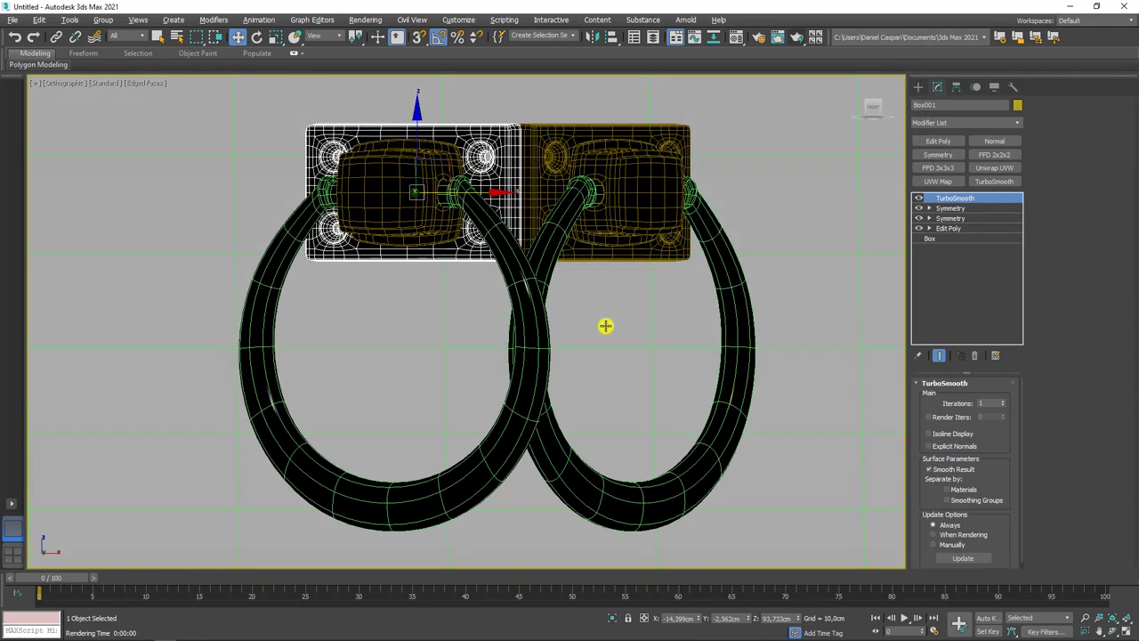
{"action": "left_click", "coordinate": [1103, 629]}
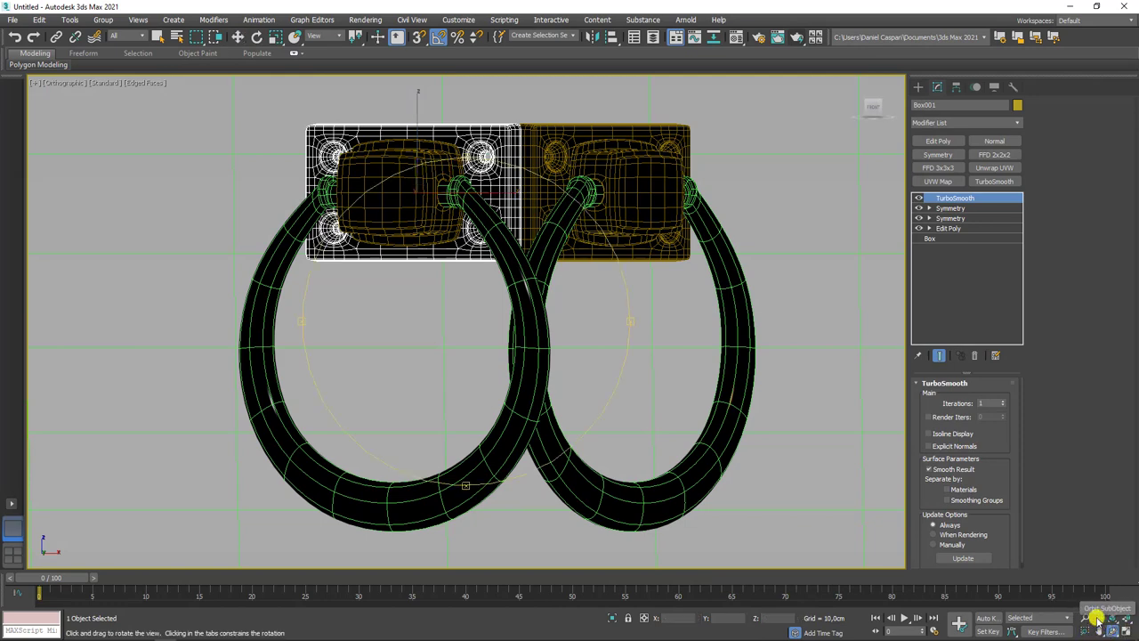
{"action": "left_click_drag", "start_coordinate": [683, 434], "coordinate": [615, 386]}
{"action": "right_click", "coordinate": [611, 365]}
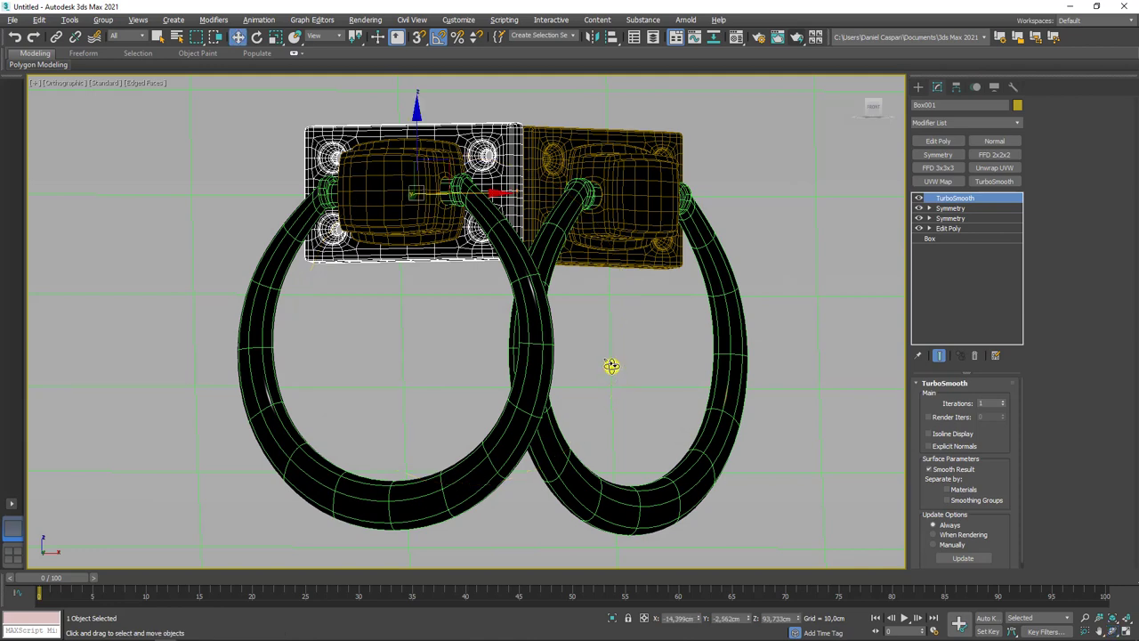
{"action": "left_click", "coordinate": [1112, 631]}
{"action": "left_click", "coordinate": [1112, 617]}
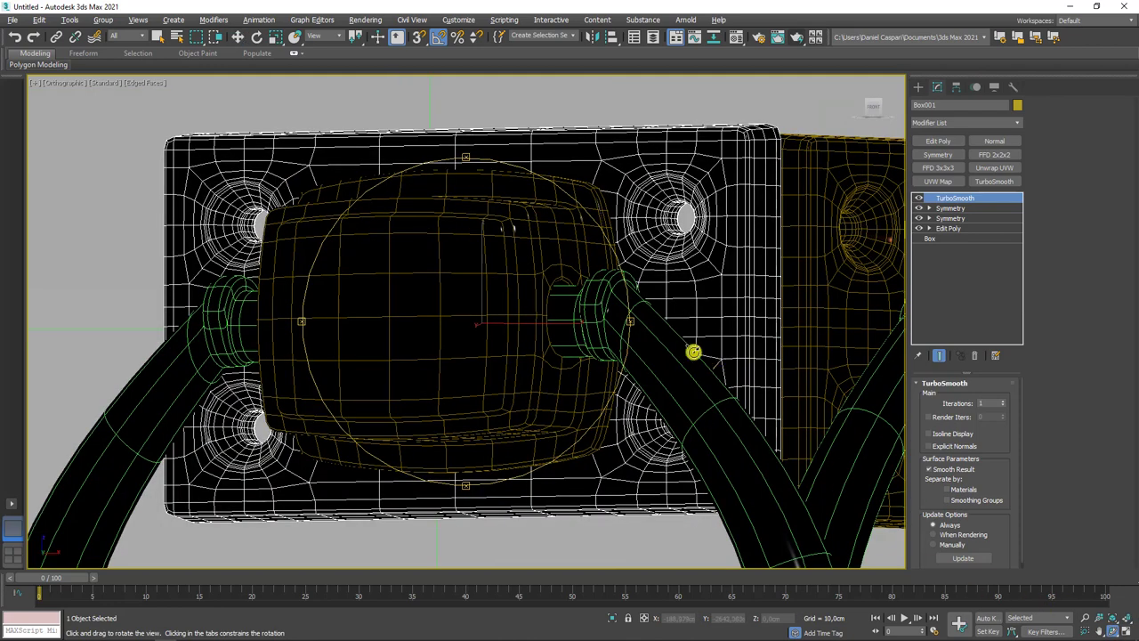
{"action": "scroll", "coordinate": [703, 365], "scroll_direction": "down", "scroll_amount": 3}
{"action": "scroll", "coordinate": [549, 272], "scroll_direction": "down", "scroll_amount": 1}
{"action": "scroll", "coordinate": [592, 262], "scroll_direction": "down", "scroll_amount": 1}
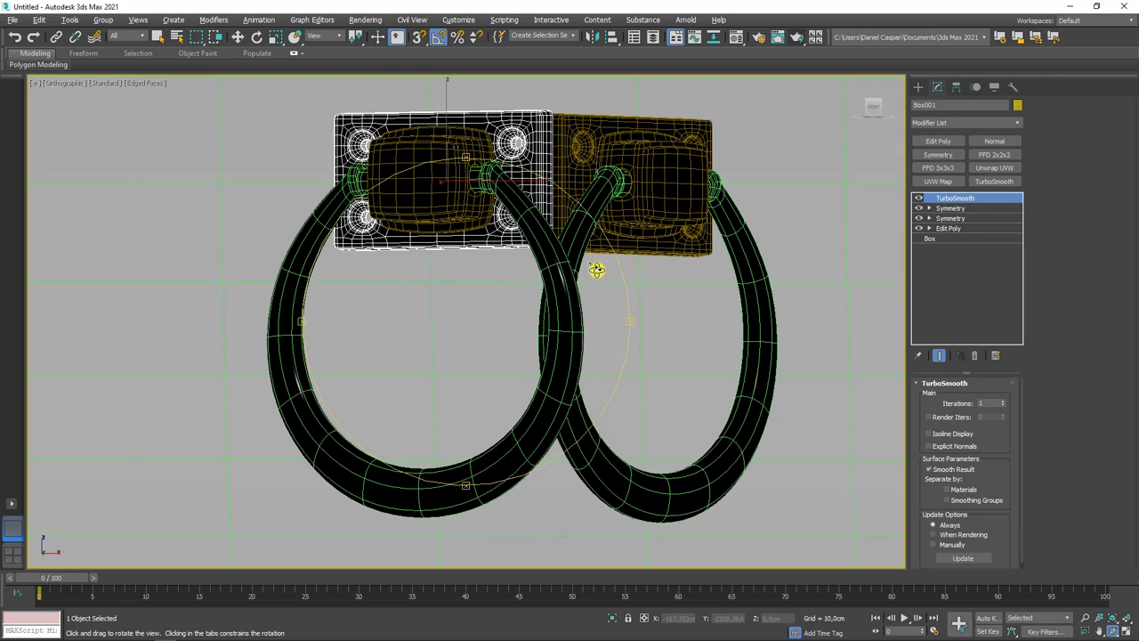
{"action": "right_click", "coordinate": [597, 309]}
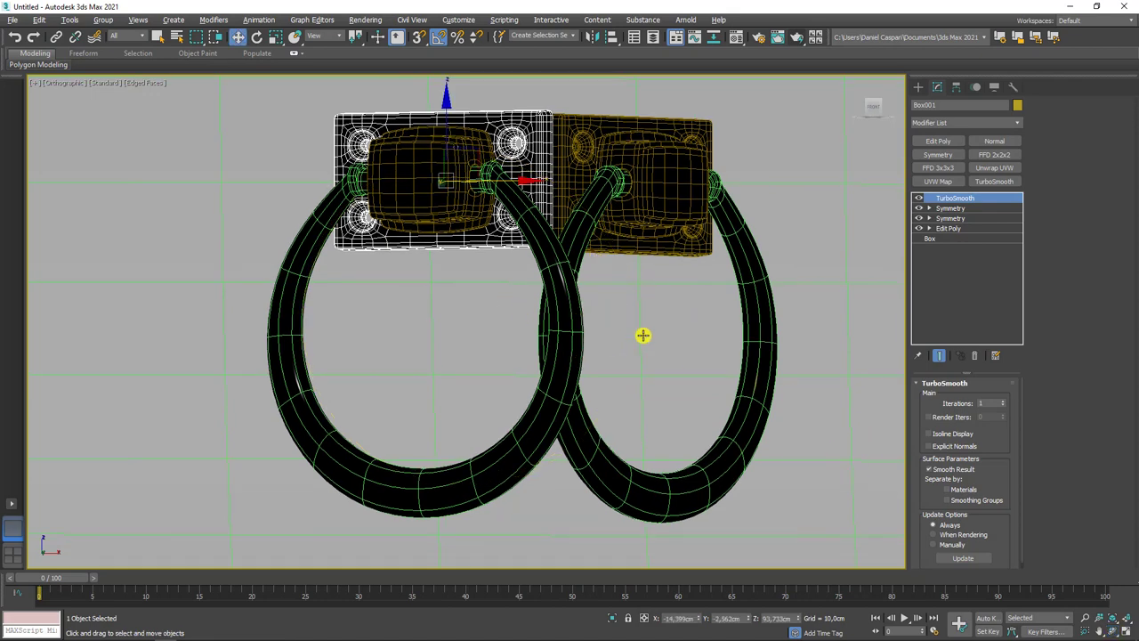
Switch to Perspective and scale the curved backdrop wider and flatter.
{"action": "key", "text": "p"}
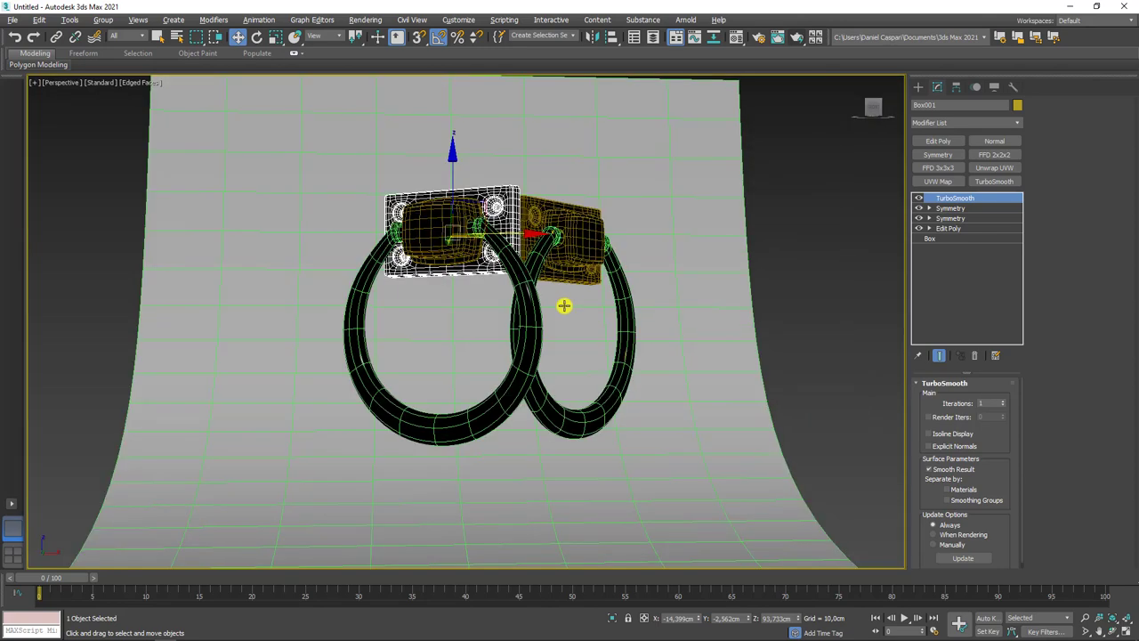
{"action": "scroll", "coordinate": [564, 305], "scroll_direction": "up", "scroll_amount": 1}
{"action": "left_click", "coordinate": [670, 411]}
{"action": "key", "text": "r"}
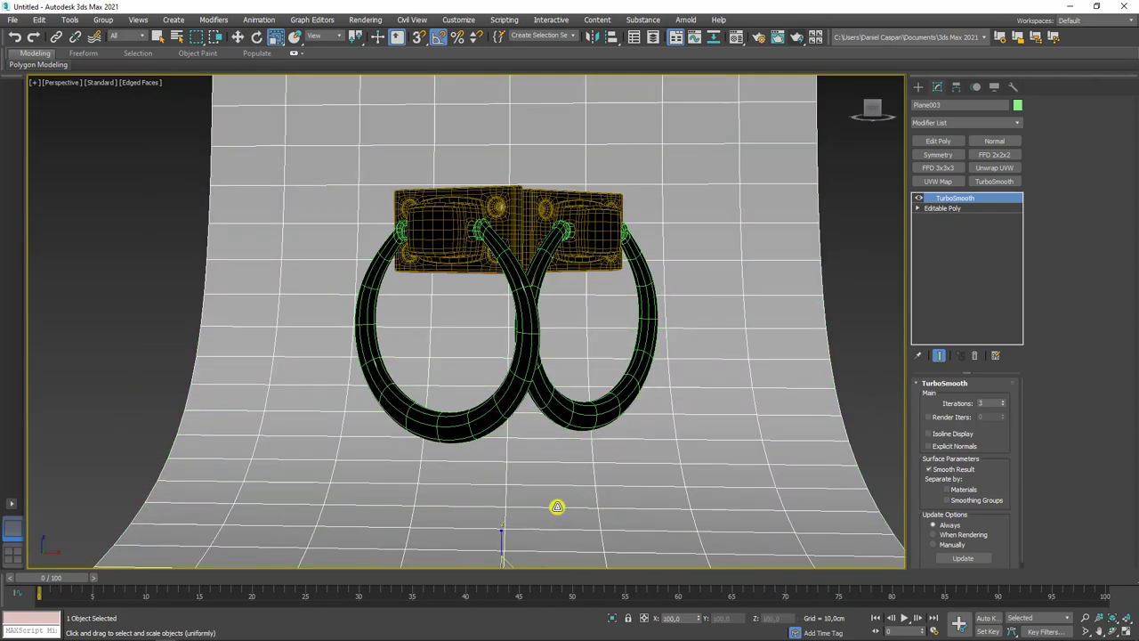
{"action": "scroll", "coordinate": [557, 506], "scroll_direction": "down", "scroll_amount": 3}
{"action": "mouse_move", "coordinate": [632, 552]}
{"action": "left_mouse_down"}
{"action": "mouse_move", "coordinate": [694, 552]}
{"action": "mouse_move", "coordinate": [541, 547]}
{"action": "left_mouse_up"}
Frame both rings, run a test render, and close the frame buffer.
{"action": "scroll", "coordinate": [541, 547], "scroll_direction": "up", "scroll_amount": 5}
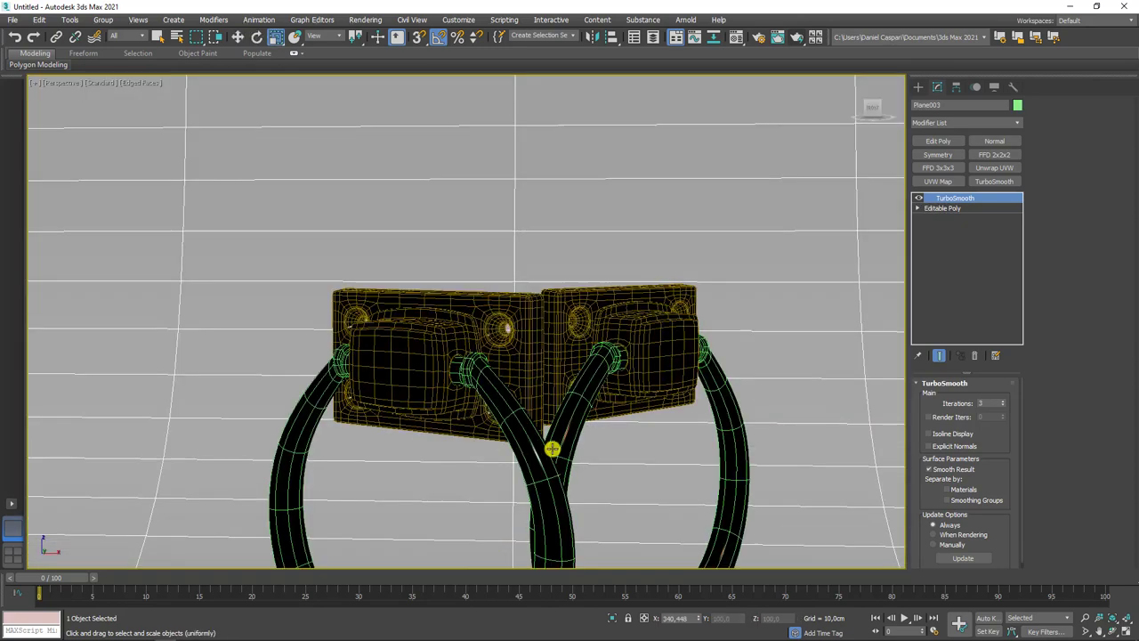
{"action": "mouse_move", "coordinate": [552, 448]}
{"action": "middle_mouse_down"}
{"action": "mouse_move", "coordinate": [549, 315]}
{"action": "mouse_move", "coordinate": [534, 304]}
{"action": "middle_mouse_up"}
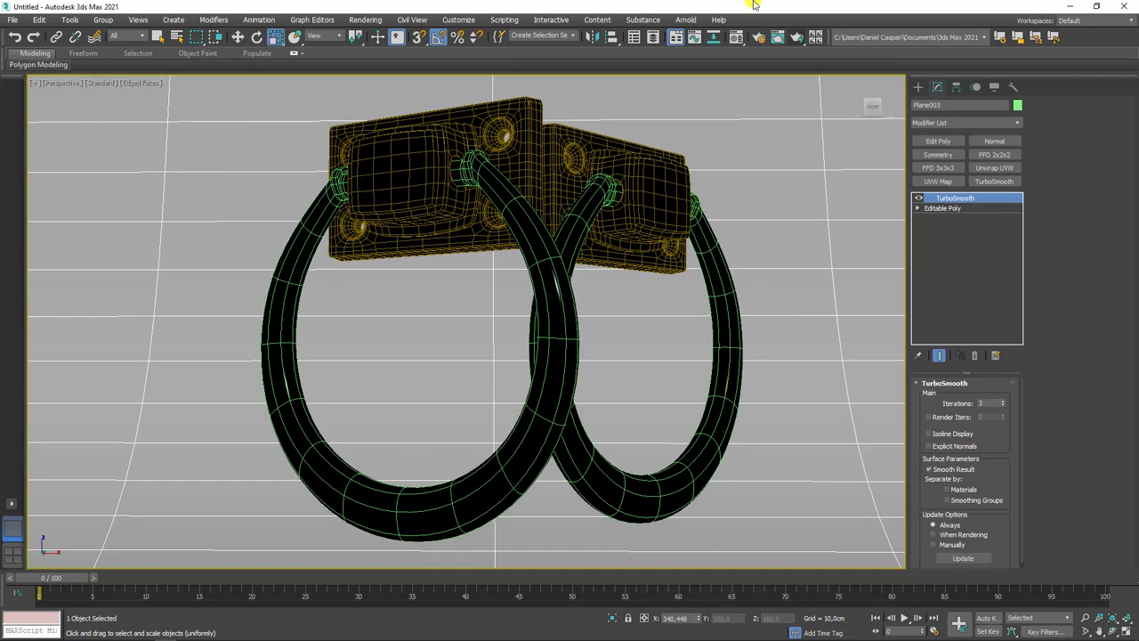
{"action": "left_click", "coordinate": [795, 36]}
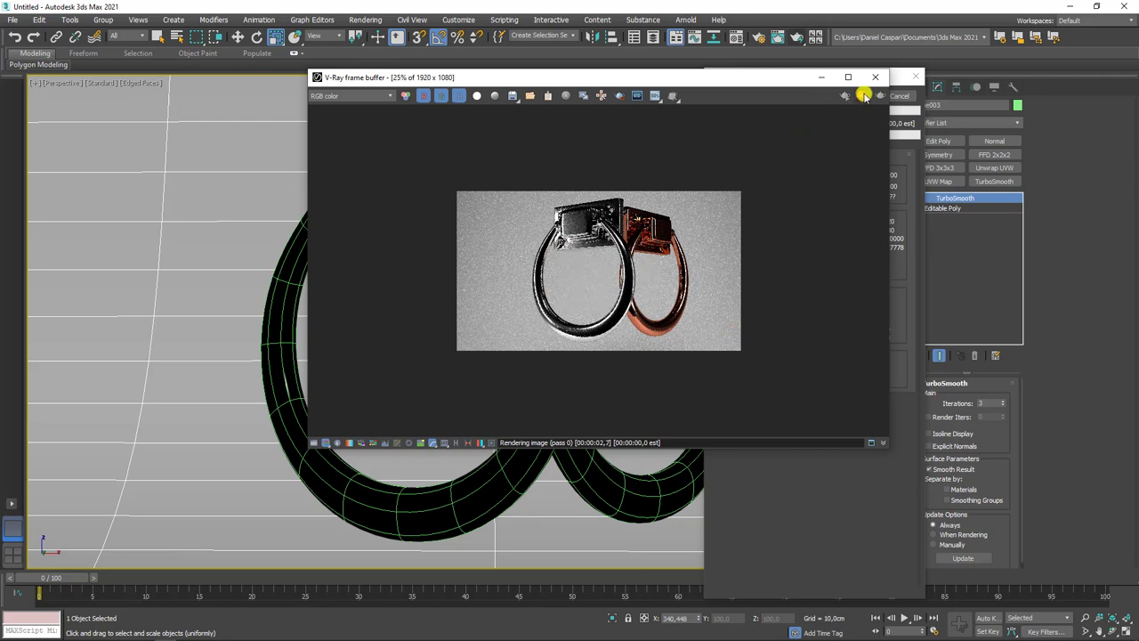
{"action": "left_click", "coordinate": [875, 77]}
{"action": "scroll", "coordinate": [561, 213], "scroll_direction": "down", "scroll_amount": 5}
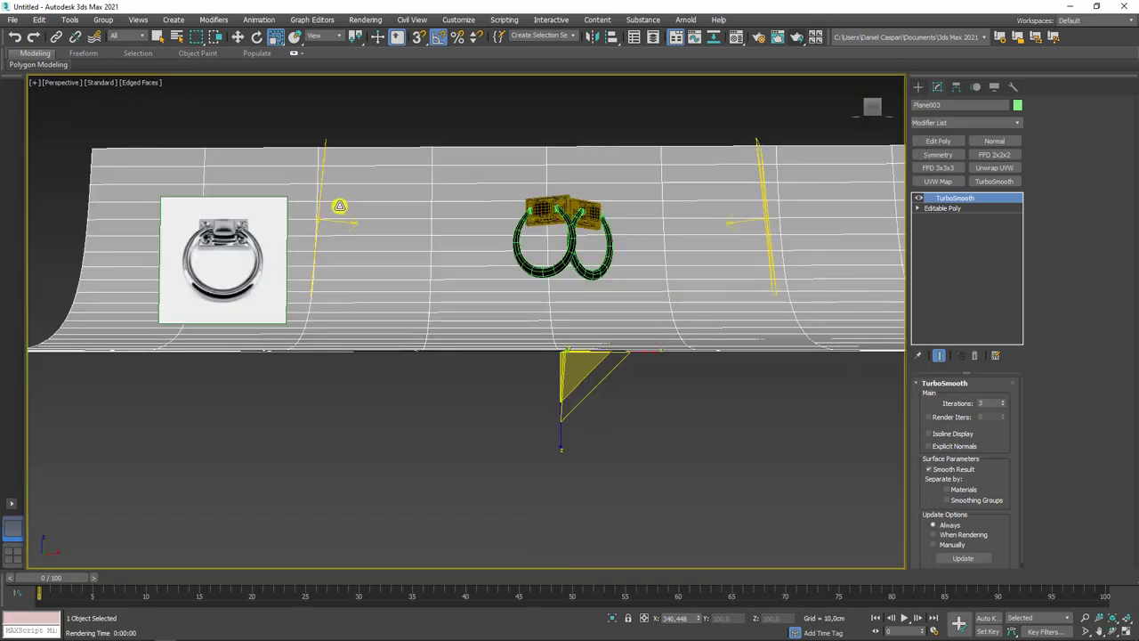
Tint the right-hand light VRayLight003 light cyan.
{"action": "middle_click_drag", "start_coordinate": [339, 206], "coordinate": [306, 222], "text": "alt"}
{"action": "left_click", "coordinate": [305, 223]}
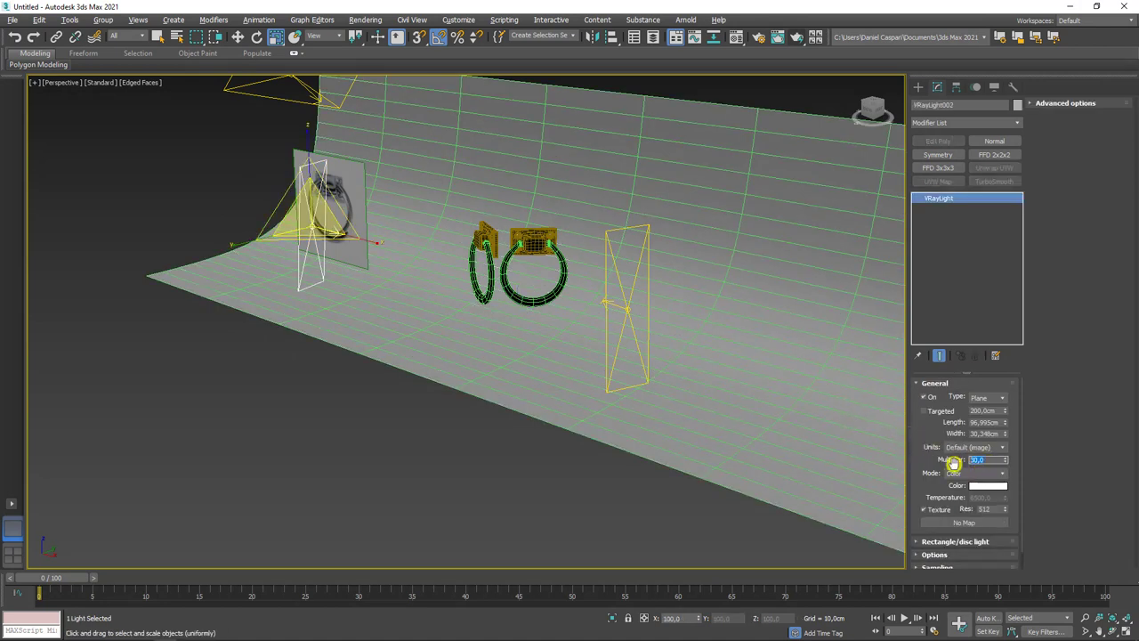
{"action": "left_click", "coordinate": [625, 307]}
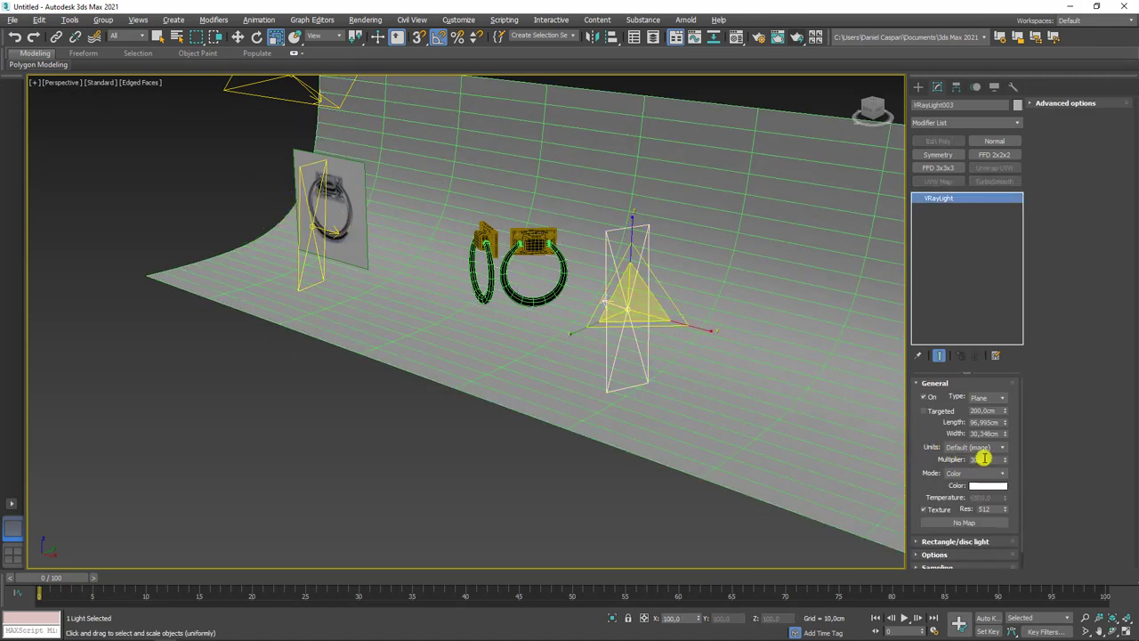
{"action": "left_click", "coordinate": [991, 486]}
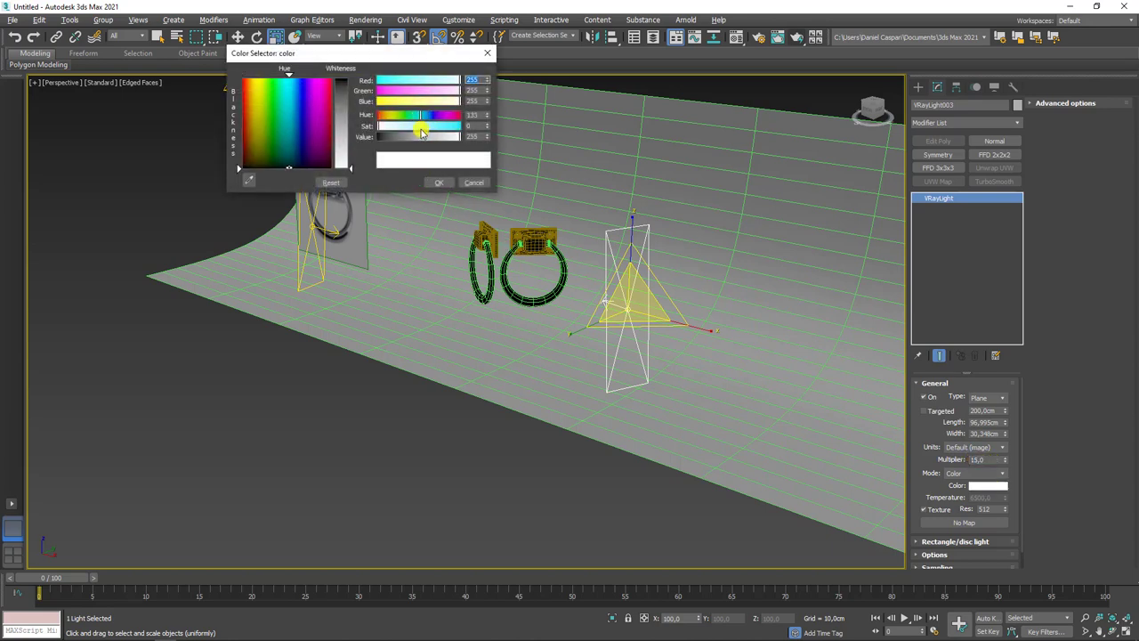
{"action": "left_click", "coordinate": [407, 126]}
{"action": "left_click", "coordinate": [435, 182]}
Lengthen the top light VRayLight001 to about 189 cm.
{"action": "mouse_move", "coordinate": [435, 181]}
{"action": "middle_mouse_down", "text": "alt"}
{"action": "mouse_move", "coordinate": [495, 259]}
{"action": "mouse_move", "coordinate": [322, 158]}
{"action": "middle_mouse_up", "text": "alt"}
{"action": "left_click", "coordinate": [316, 167]}
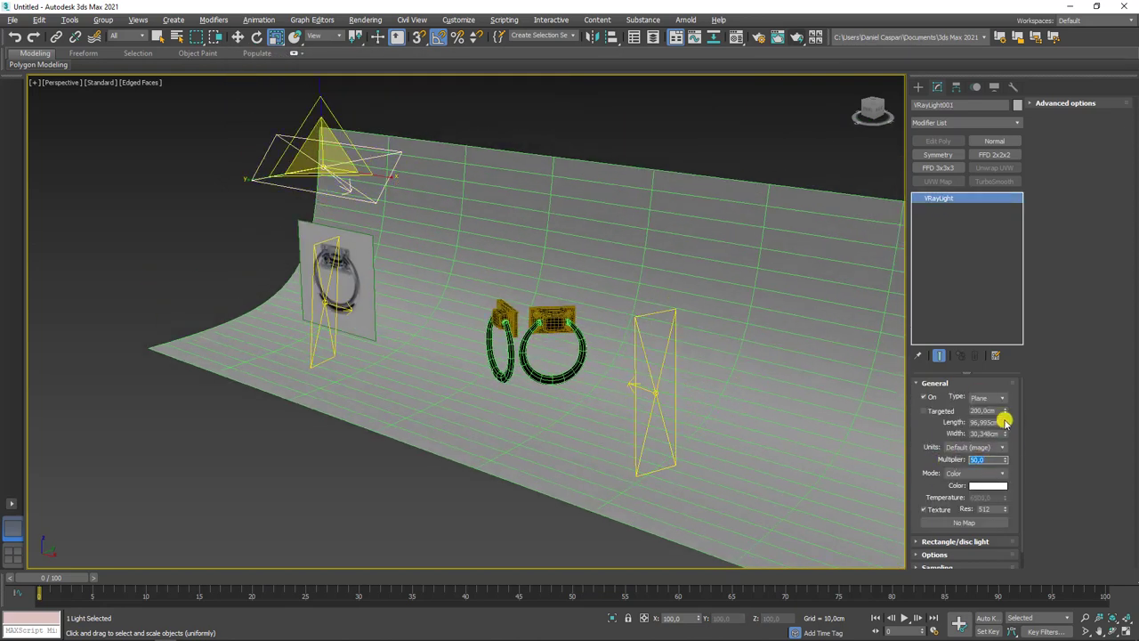
{"action": "left_click_drag", "start_coordinate": [1003, 420], "coordinate": [991, 361]}
Orbit to a level front view and render with the updated lighting.
{"action": "middle_click_drag", "start_coordinate": [676, 365], "coordinate": [421, 365], "text": "alt"}
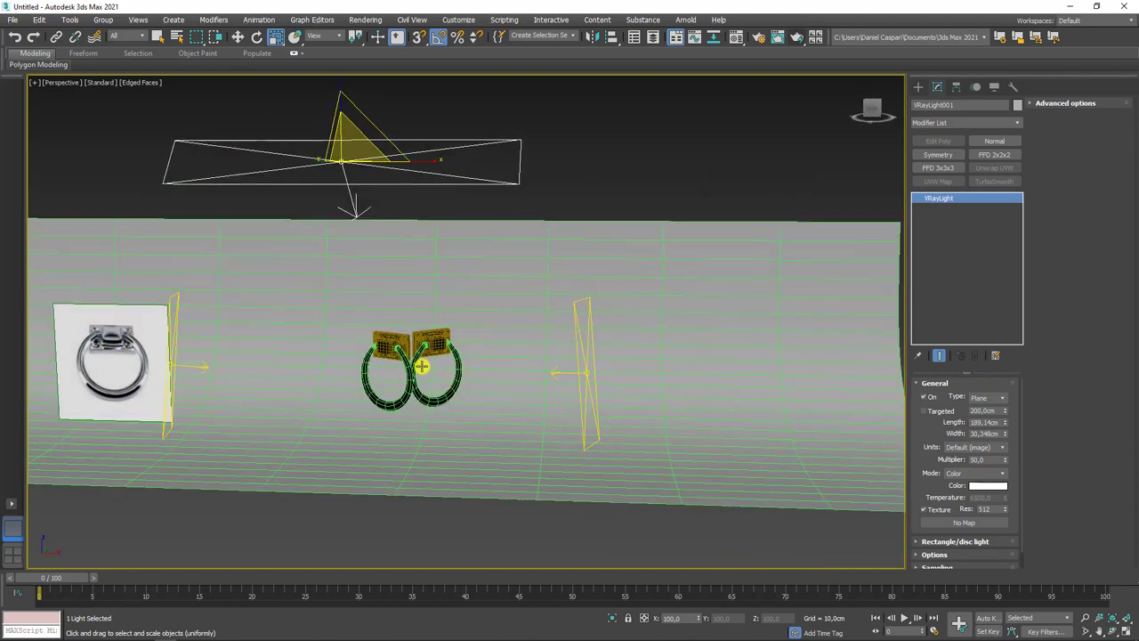
{"action": "scroll", "coordinate": [421, 366], "scroll_direction": "up", "scroll_amount": 5}
{"action": "scroll", "coordinate": [579, 243], "scroll_direction": "up", "scroll_amount": 3}
{"action": "scroll", "coordinate": [555, 288], "scroll_direction": "down", "scroll_amount": 1}
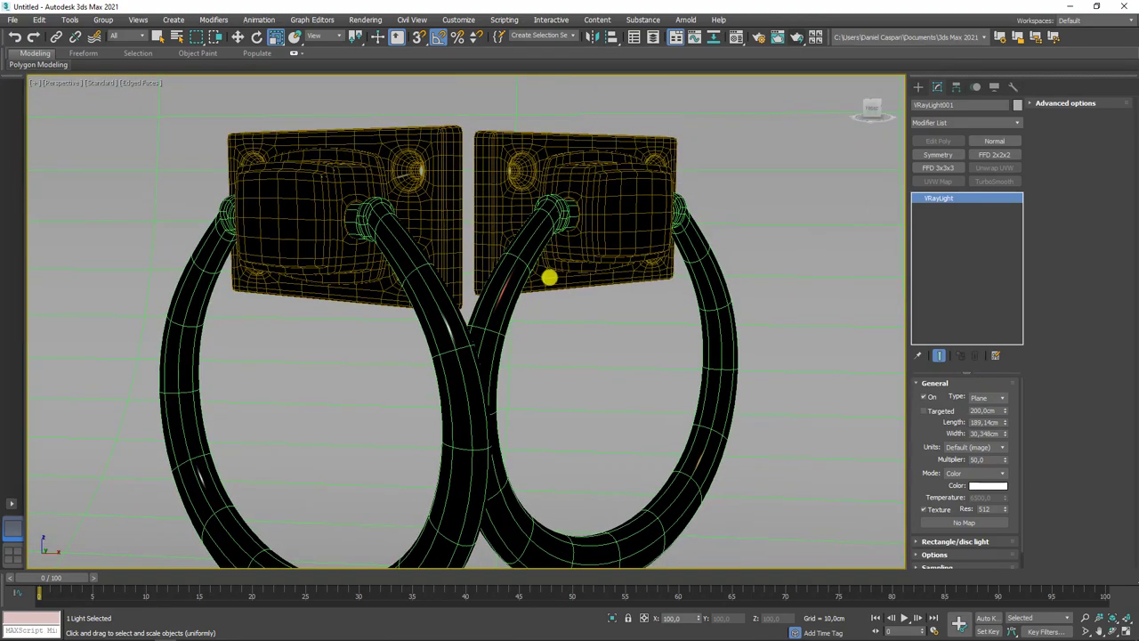
{"action": "scroll", "coordinate": [549, 277], "scroll_direction": "down", "scroll_amount": 2}
{"action": "mouse_move", "coordinate": [541, 280]}
{"action": "middle_mouse_down", "text": "alt"}
{"action": "mouse_move", "coordinate": [564, 247]}
{"action": "mouse_move", "coordinate": [559, 255]}
{"action": "middle_mouse_up", "text": "alt"}
{"action": "scroll", "coordinate": [559, 255], "scroll_direction": "up", "scroll_amount": 3}
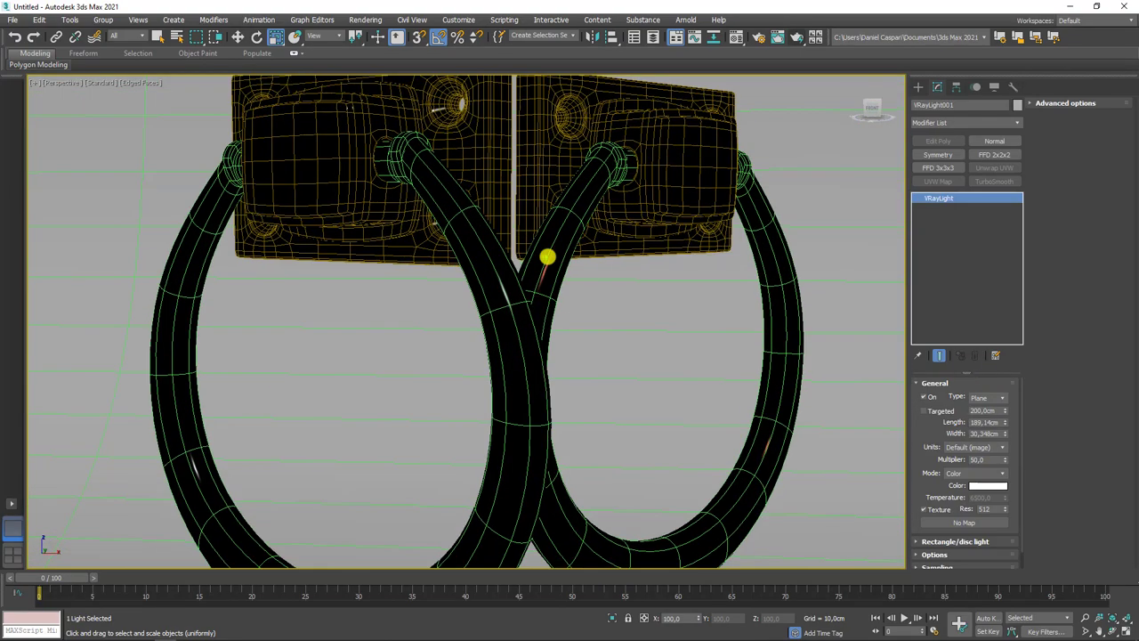
{"action": "scroll", "coordinate": [546, 257], "scroll_direction": "down", "scroll_amount": 4}
{"action": "left_click", "coordinate": [788, 35]}
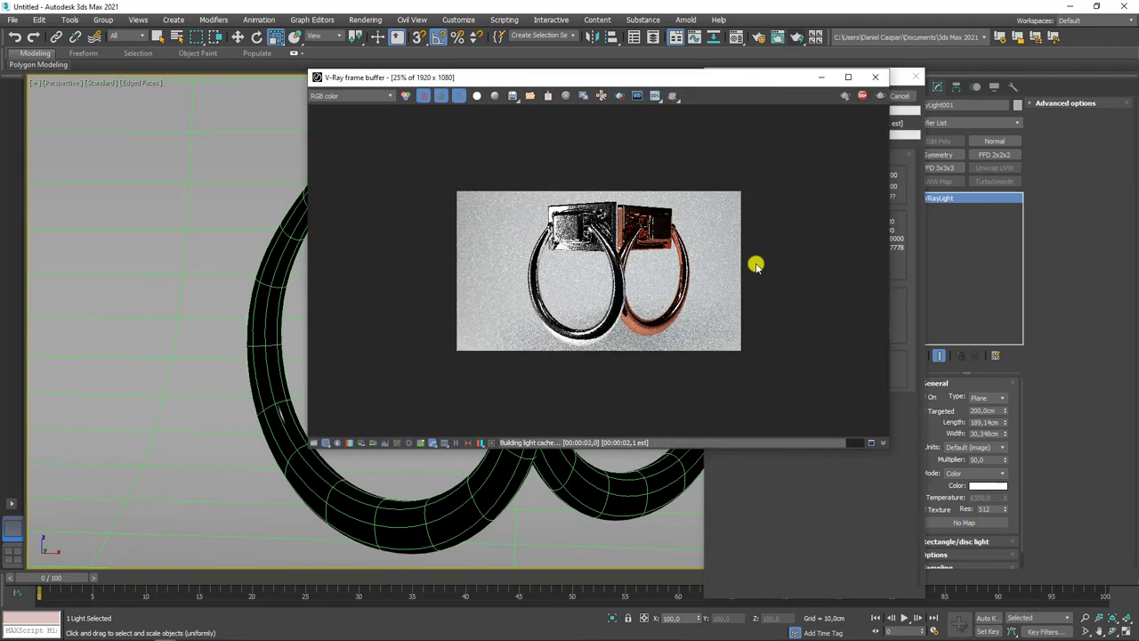
Zoom the frame buffer and toggle Use LUT correction on, off, then on again.
{"action": "scroll", "coordinate": [756, 265], "scroll_direction": "up", "scroll_amount": 1}
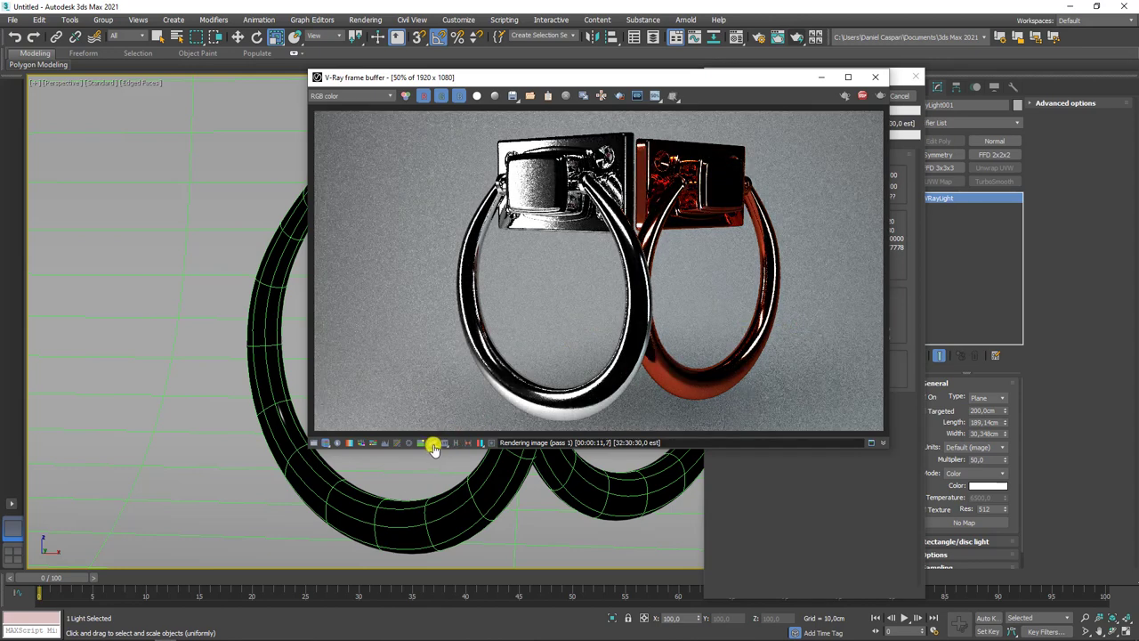
{"action": "left_click", "coordinate": [433, 448]}
{"action": "left_click", "coordinate": [434, 447]}
{"action": "left_click", "coordinate": [433, 447]}
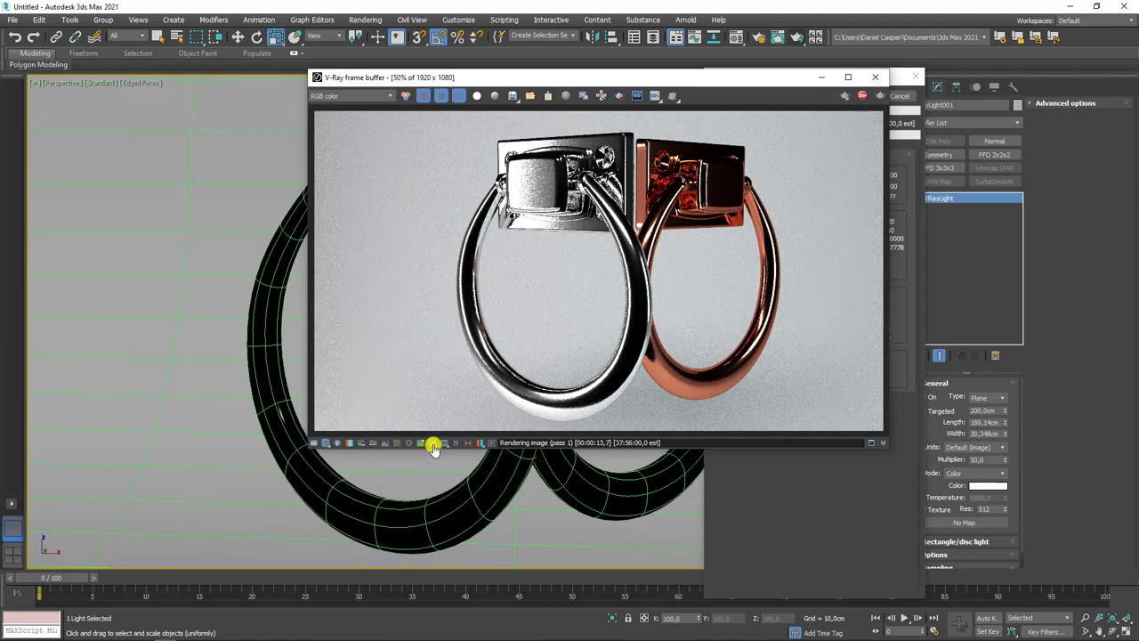